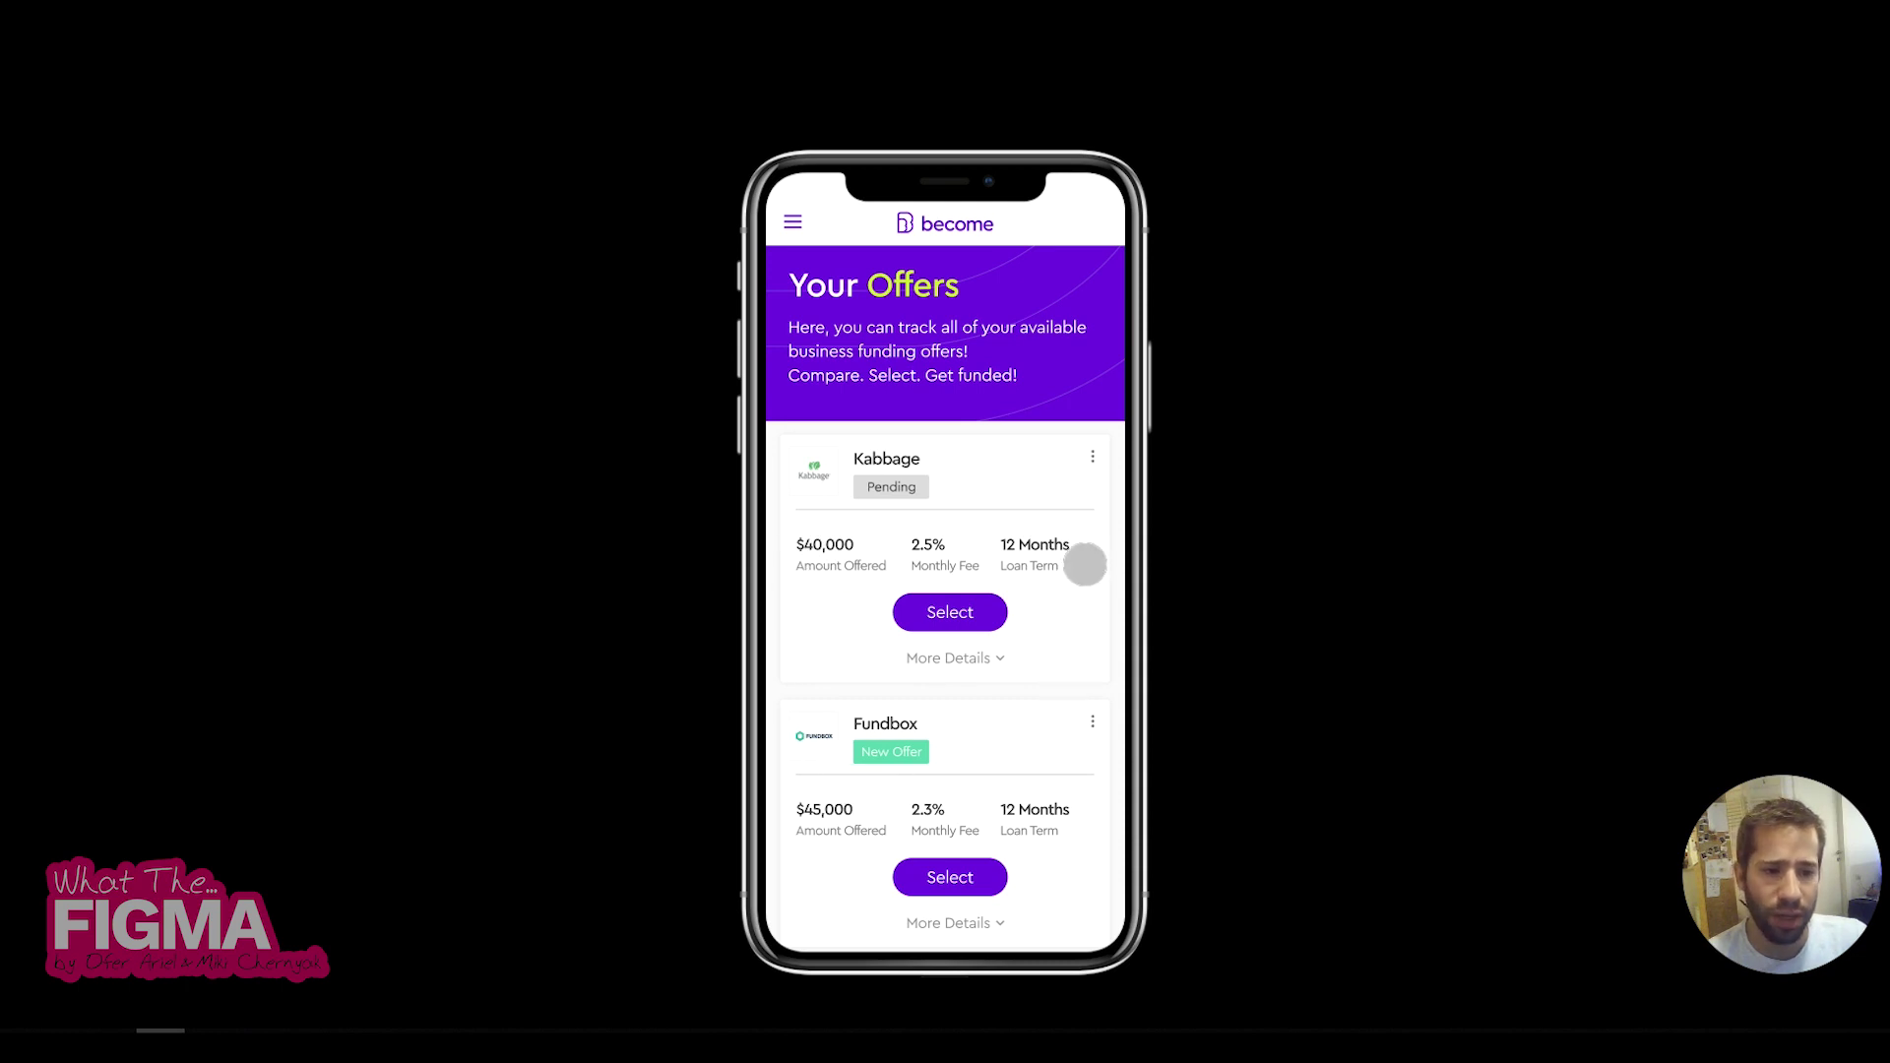
- In the preview, swipe the Kabbage offer card away and restore it with Undo, twice
left_click_drag(1078, 563, 944, 561)
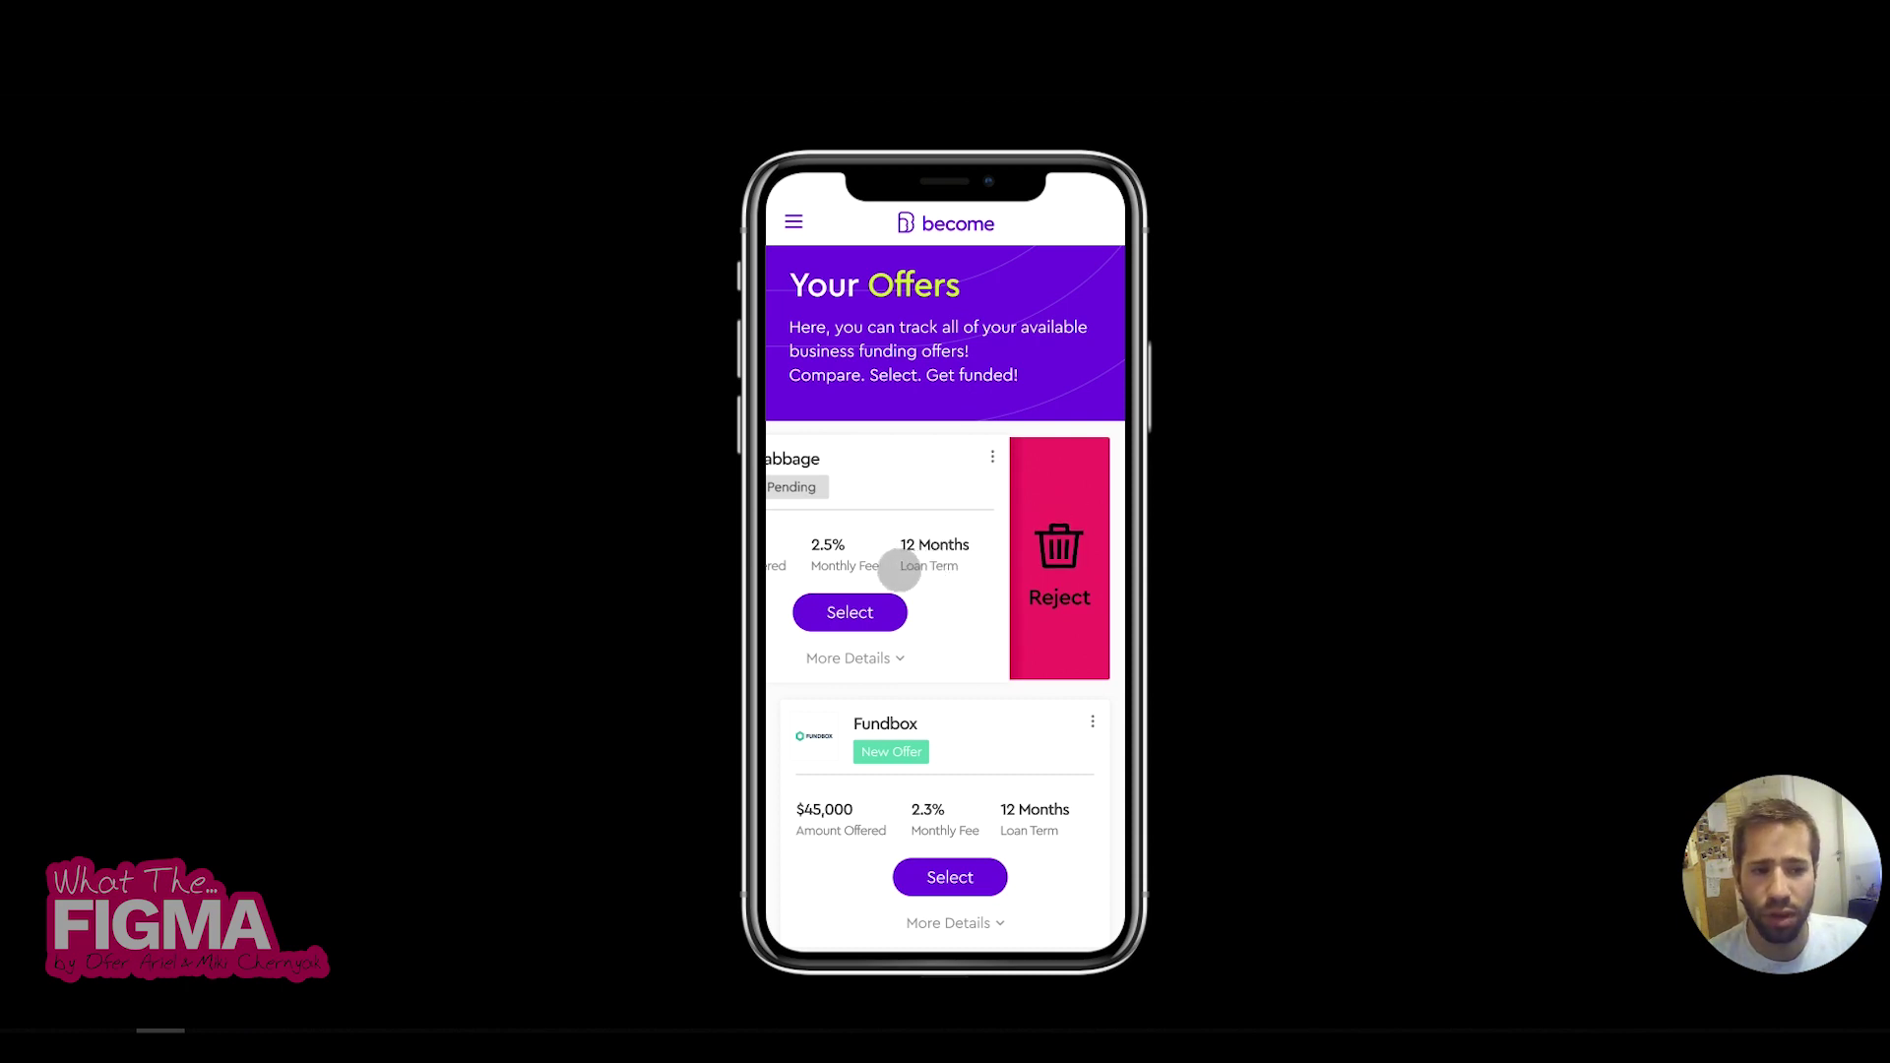
mouse_move(934, 570)
left_mouse_down()
mouse_move(1092, 556)
mouse_move(844, 561)
left_mouse_up()
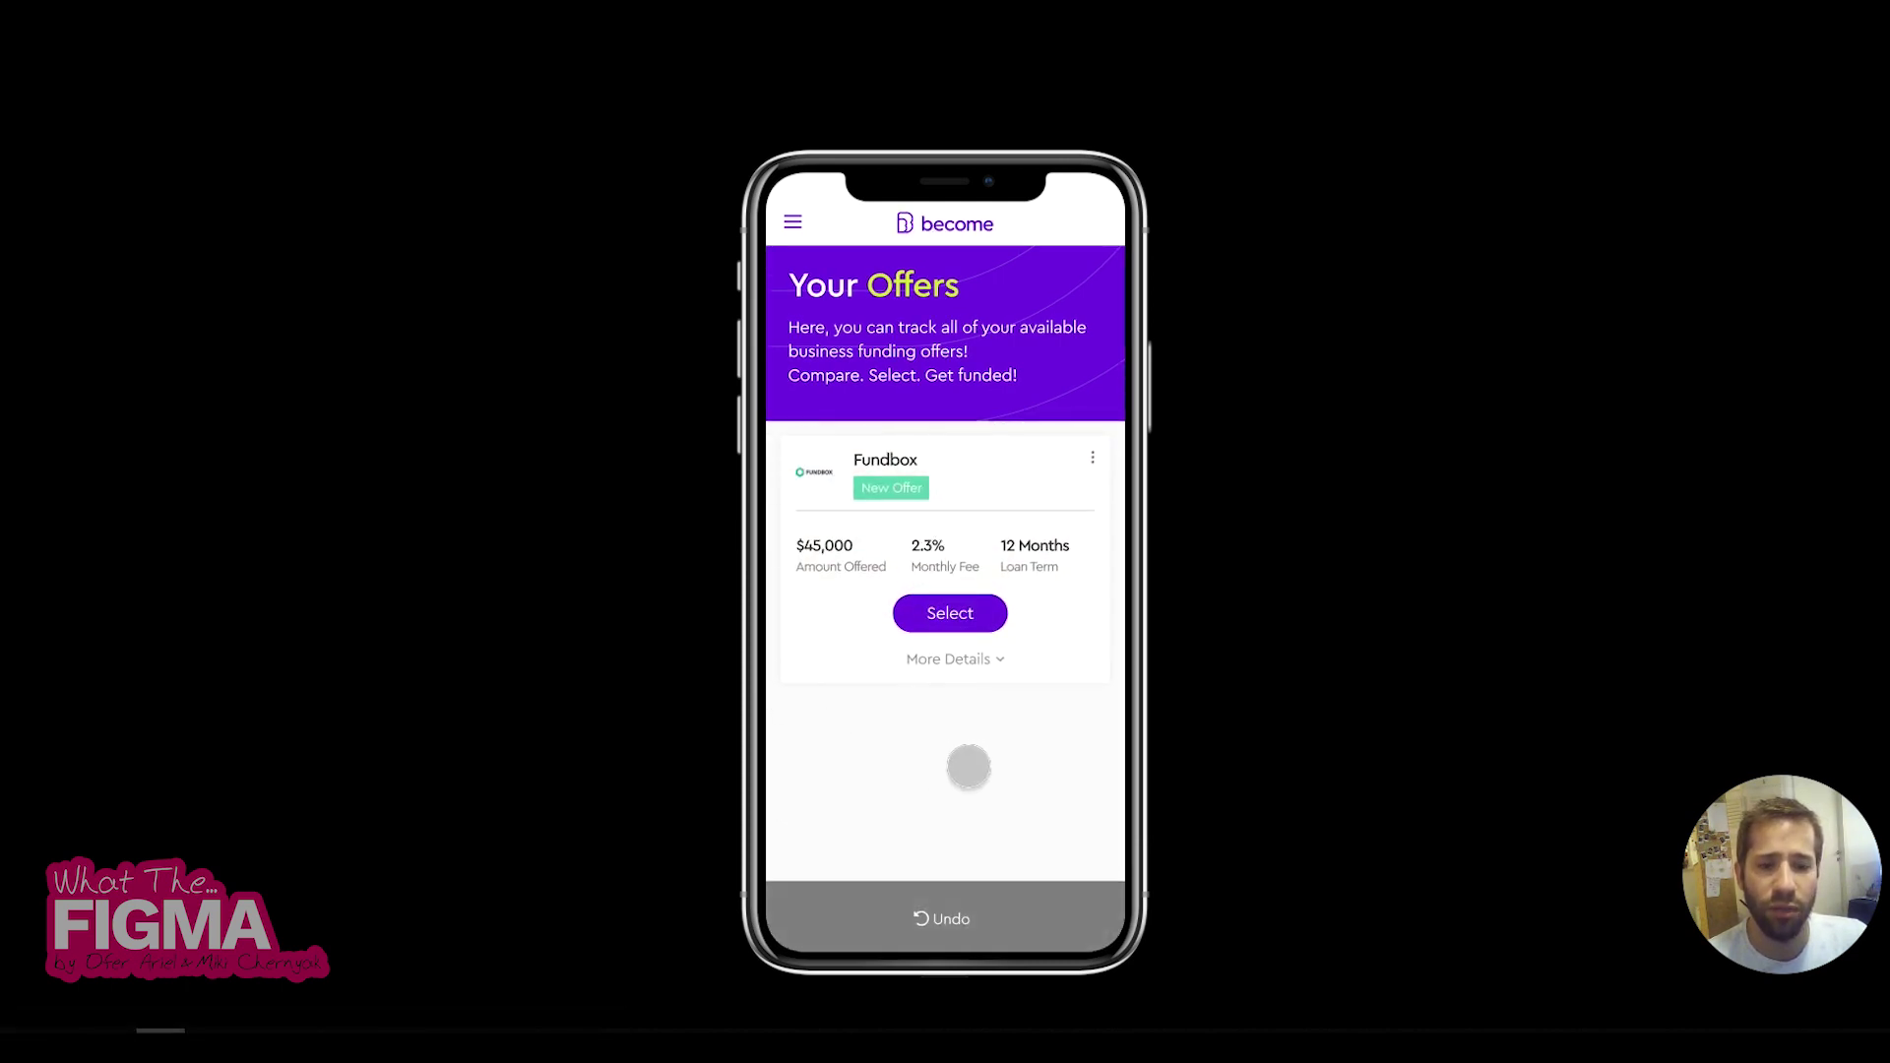
left_click(947, 921)
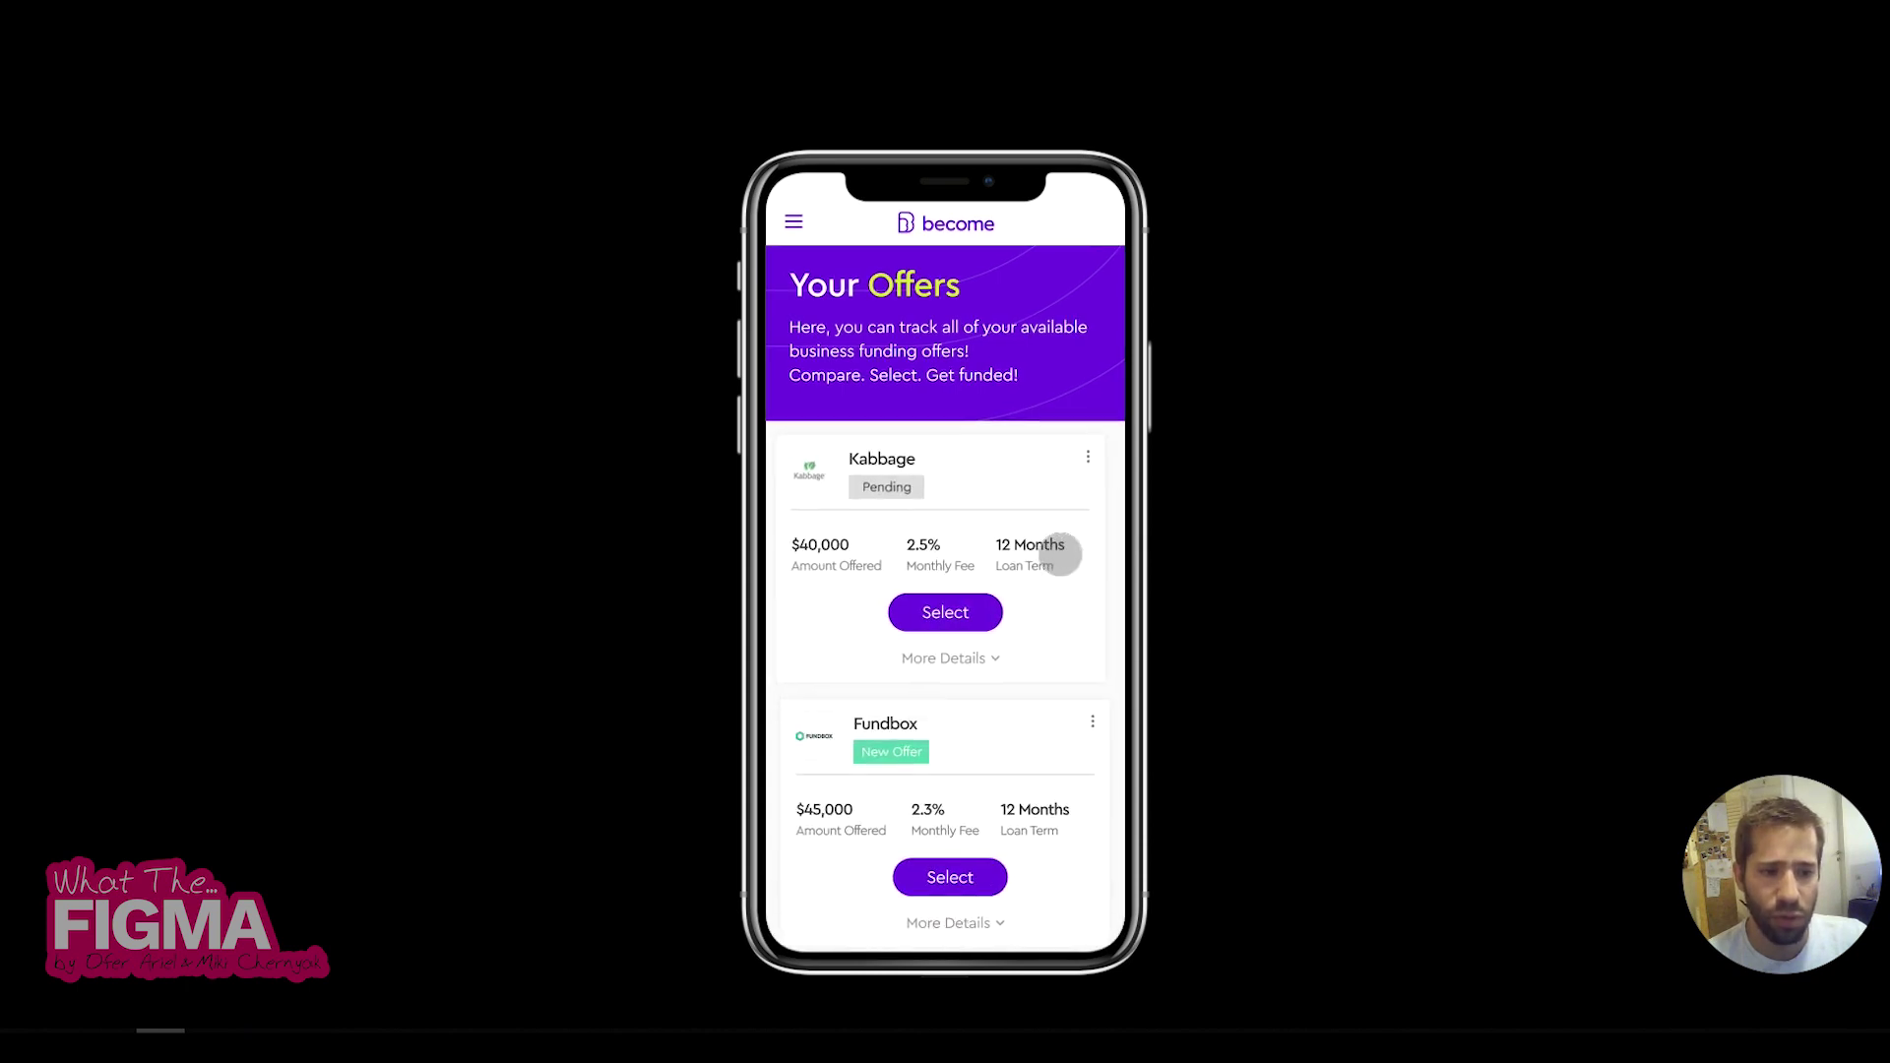
left_click_drag(1075, 554, 892, 564)
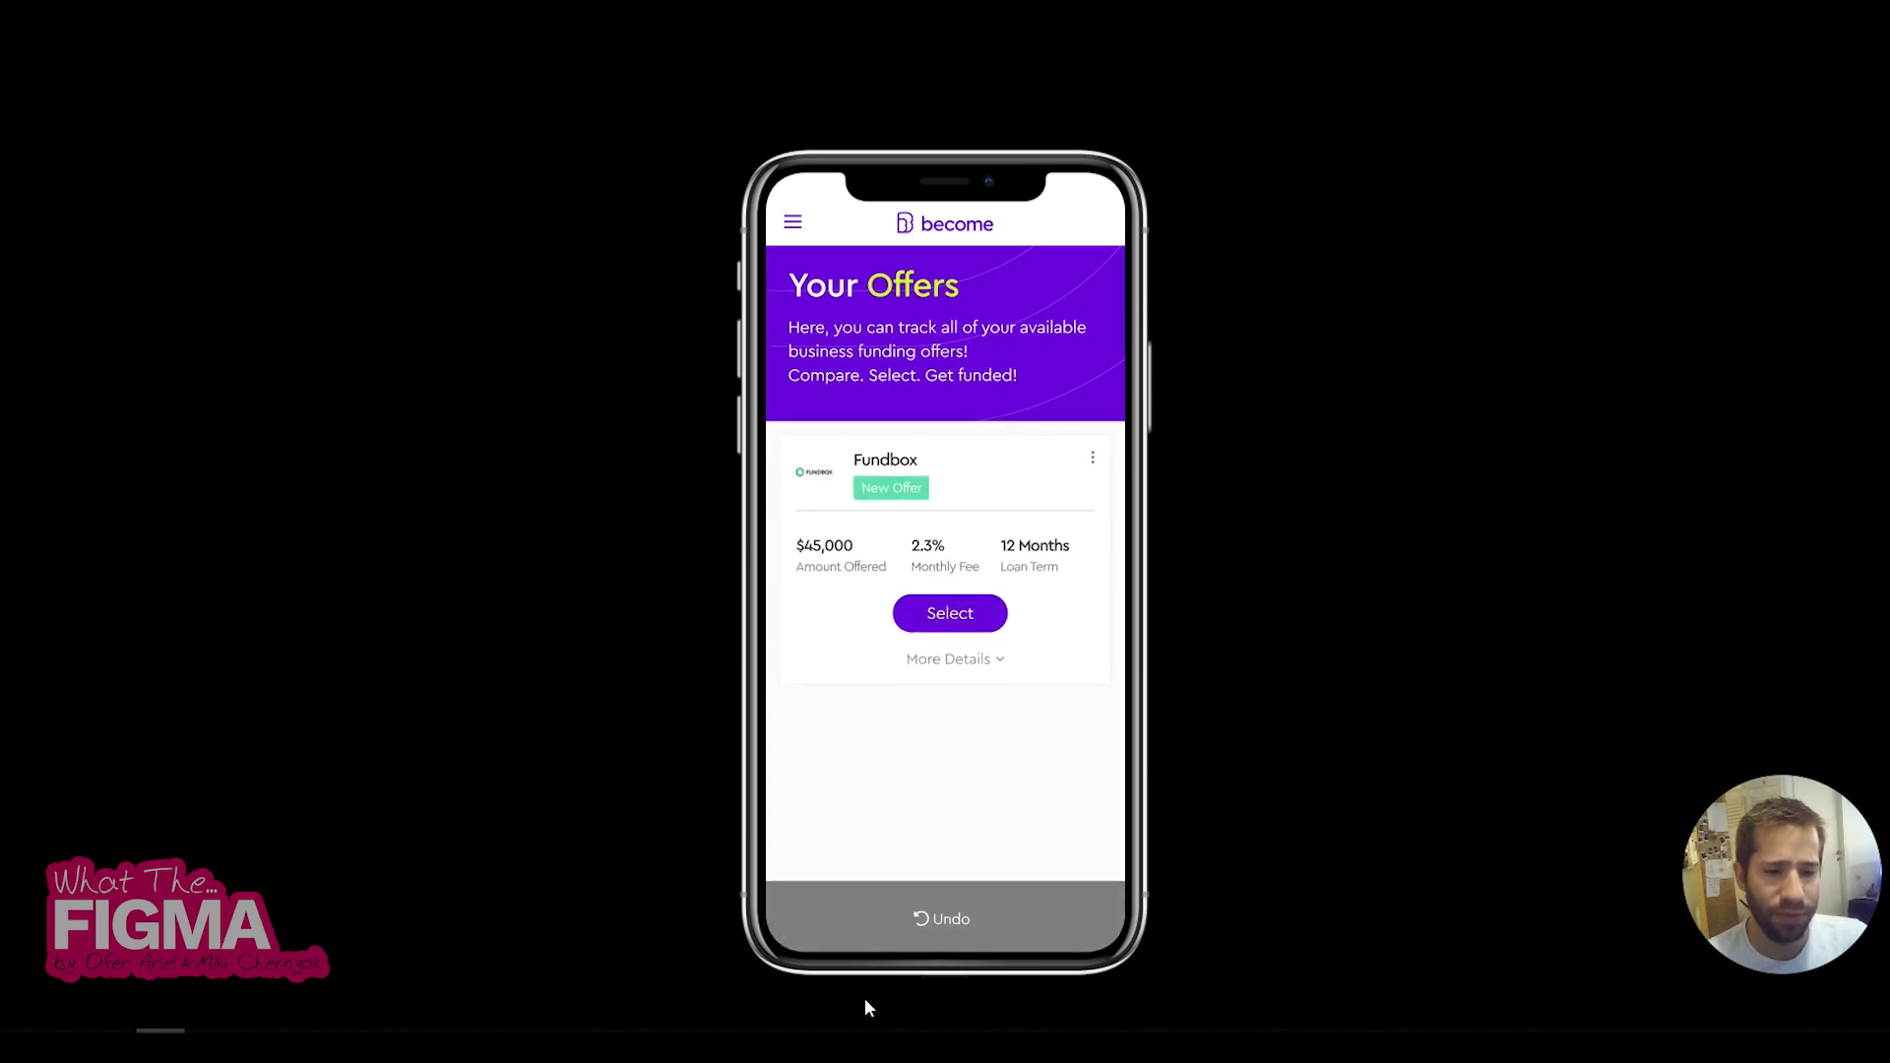
left_click(920, 920)
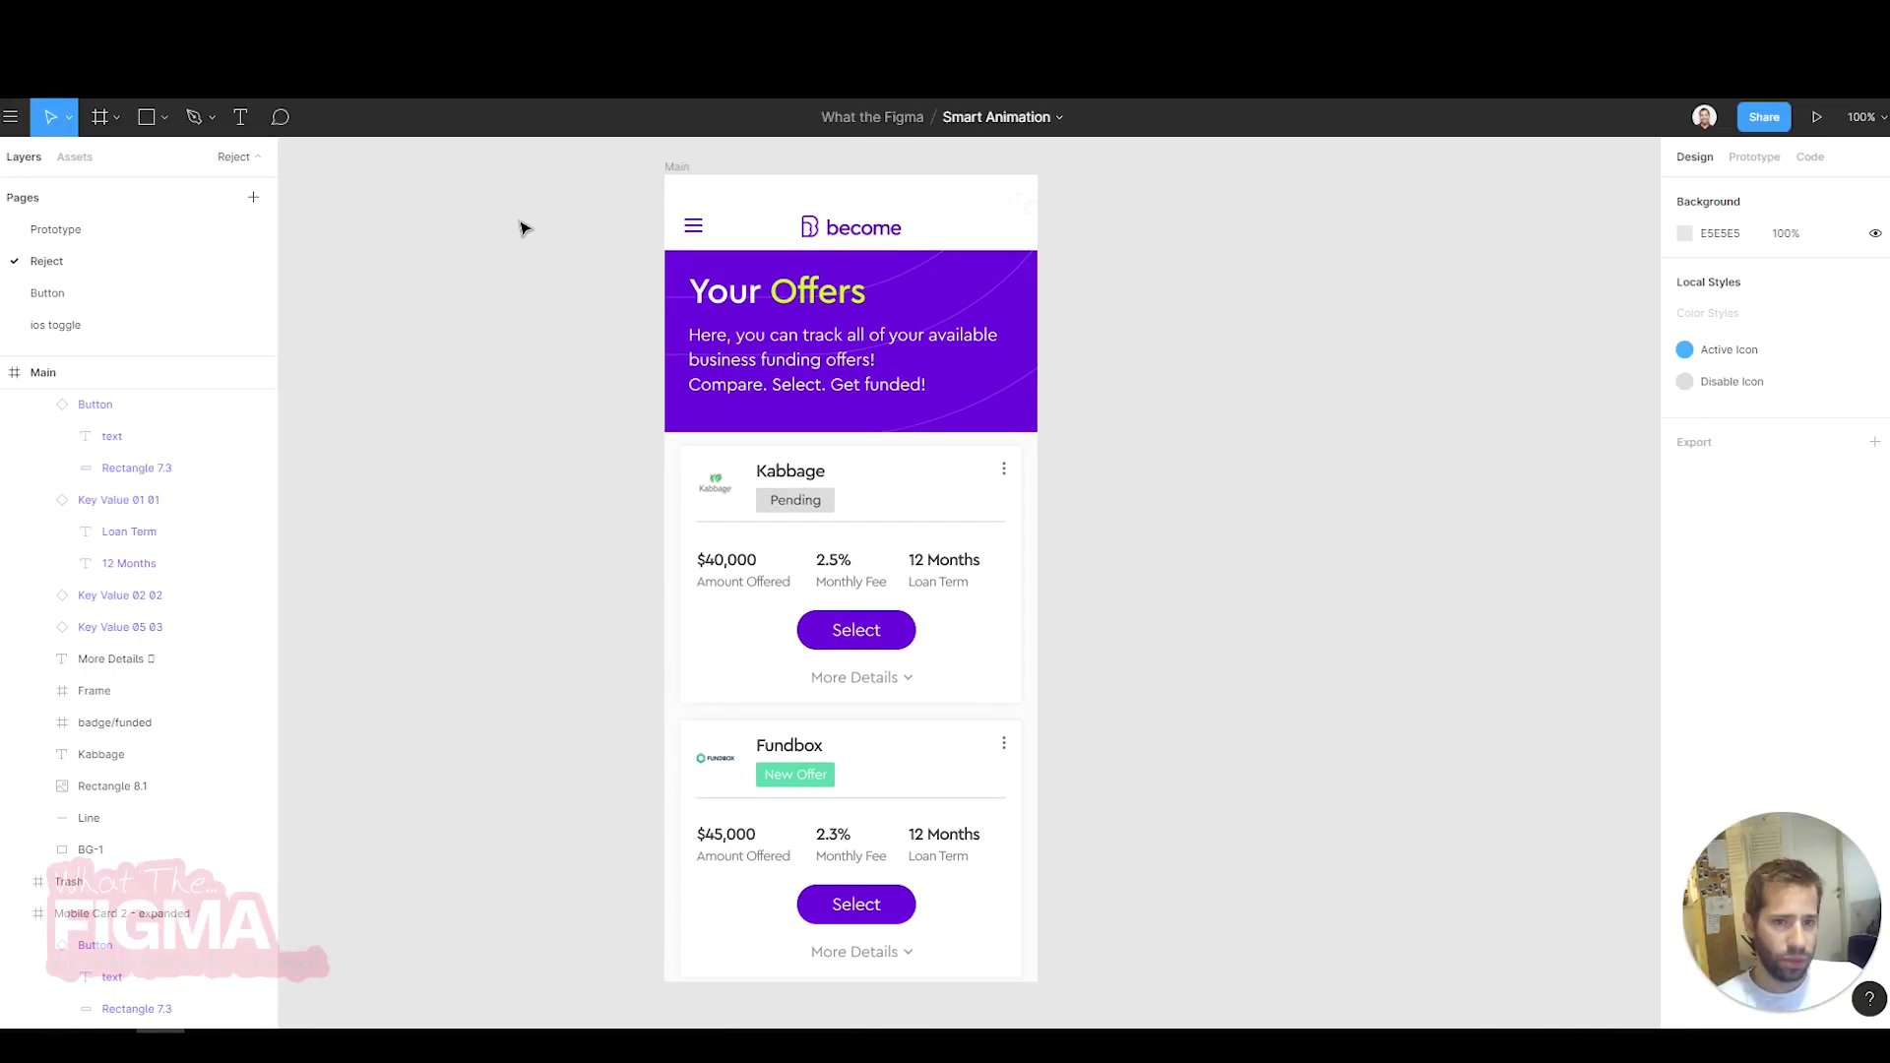
- Duplicate the Main offers frame beside the original and show the prototyping settings
left_click(679, 167)
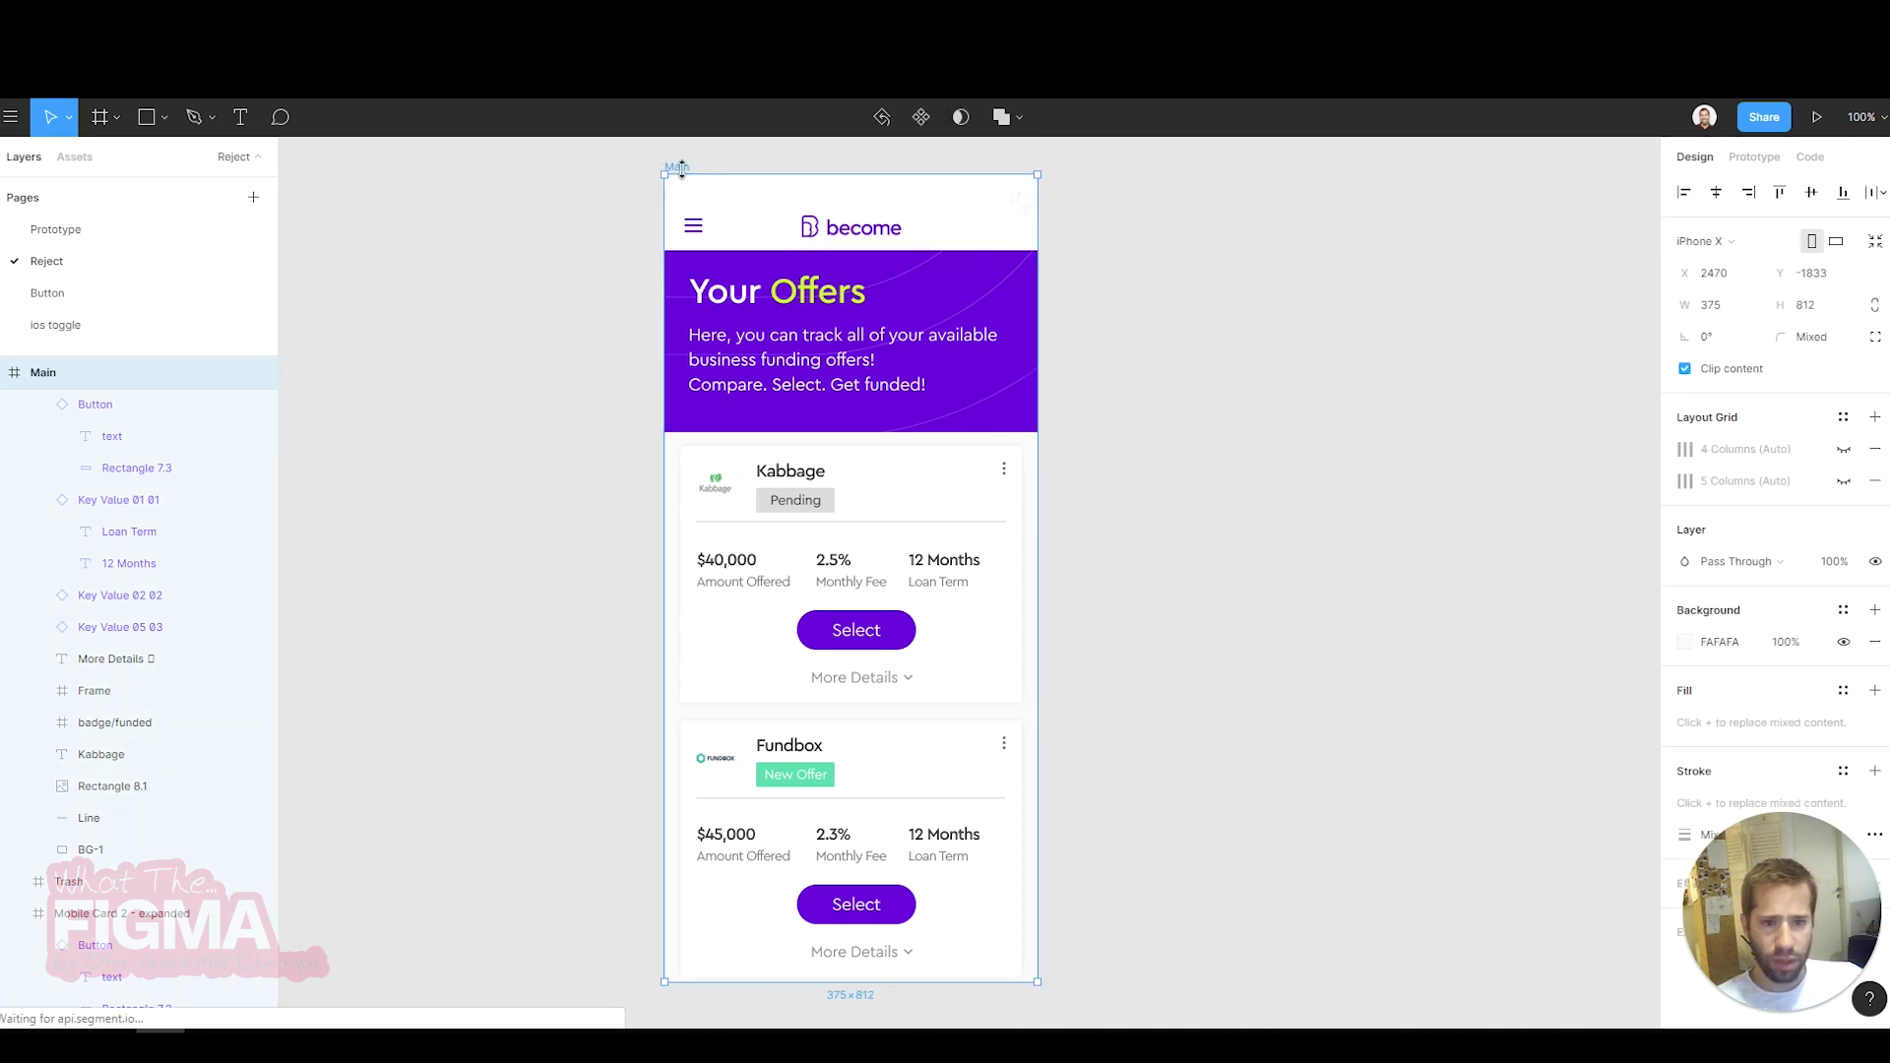
key("ctrl+d")
mouse_move(515, 211)
left_mouse_down()
mouse_move(335, 233)
mouse_move(360, 233)
left_mouse_up()
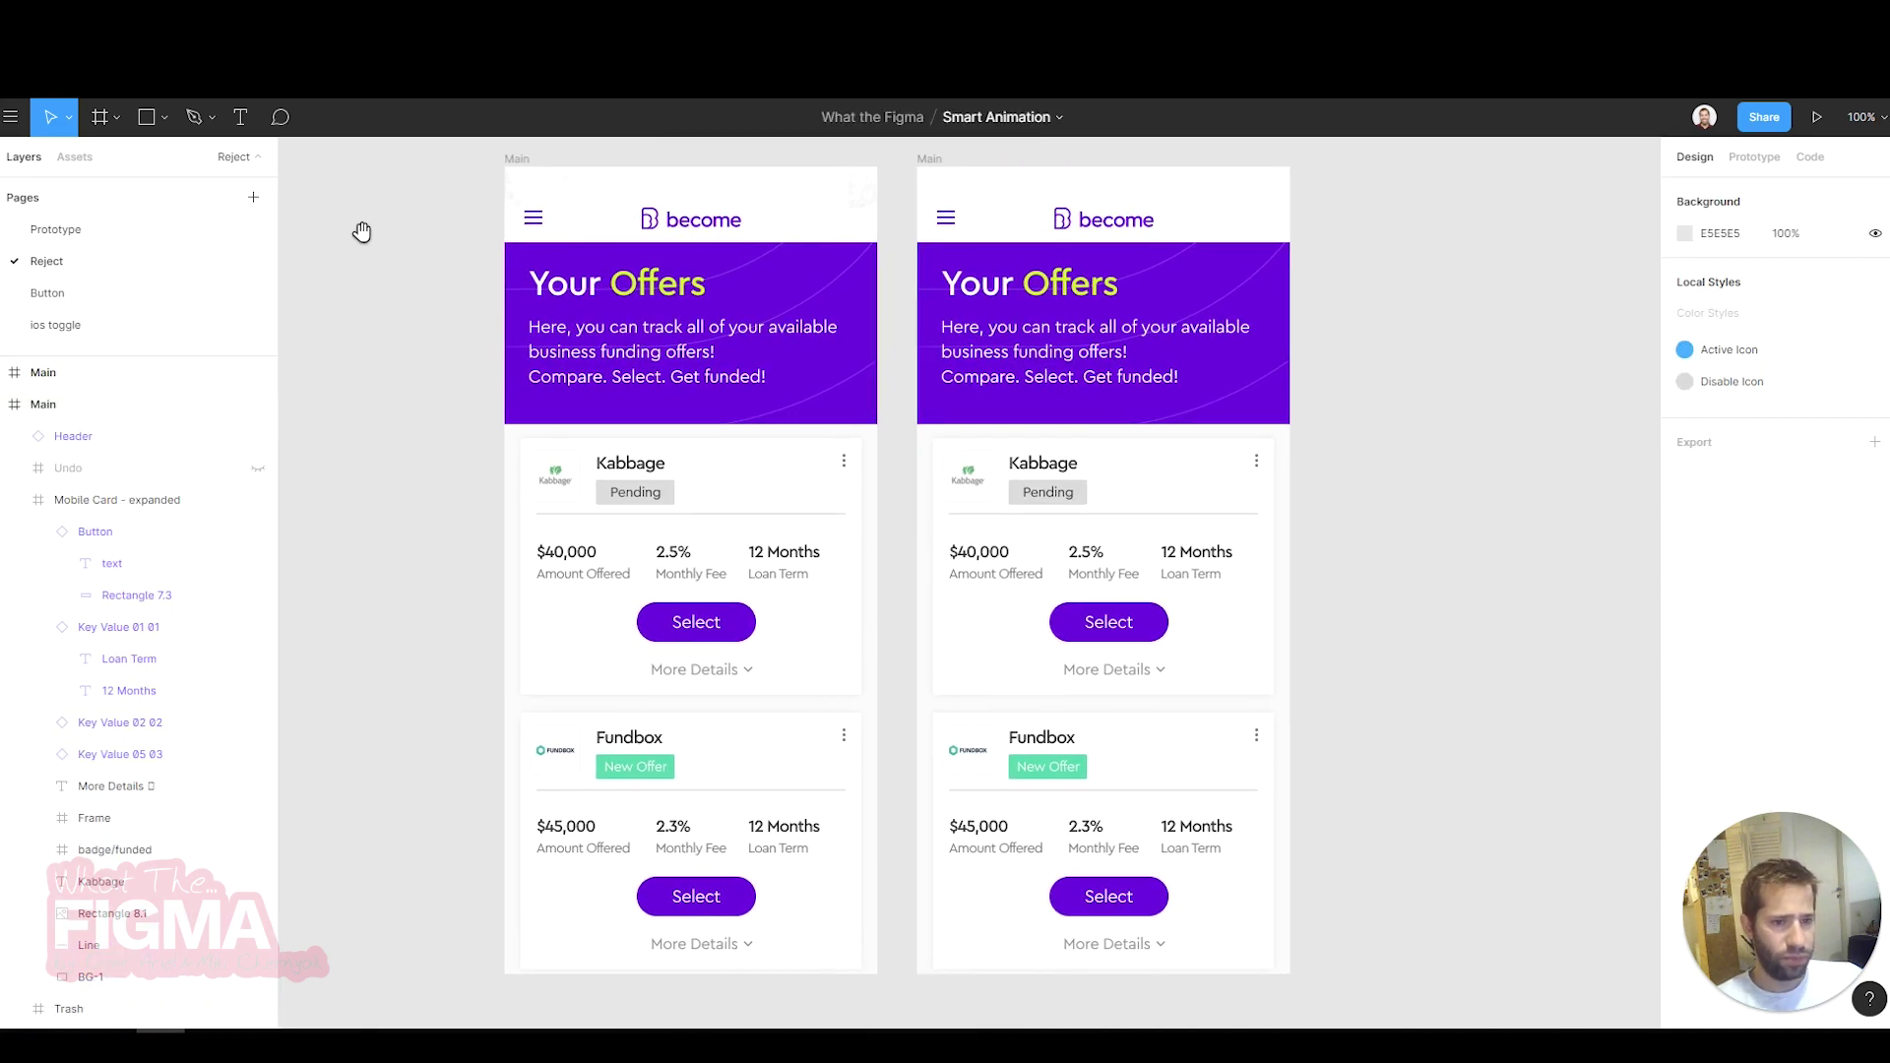
left_click(1751, 158)
mouse_move(787, 502)
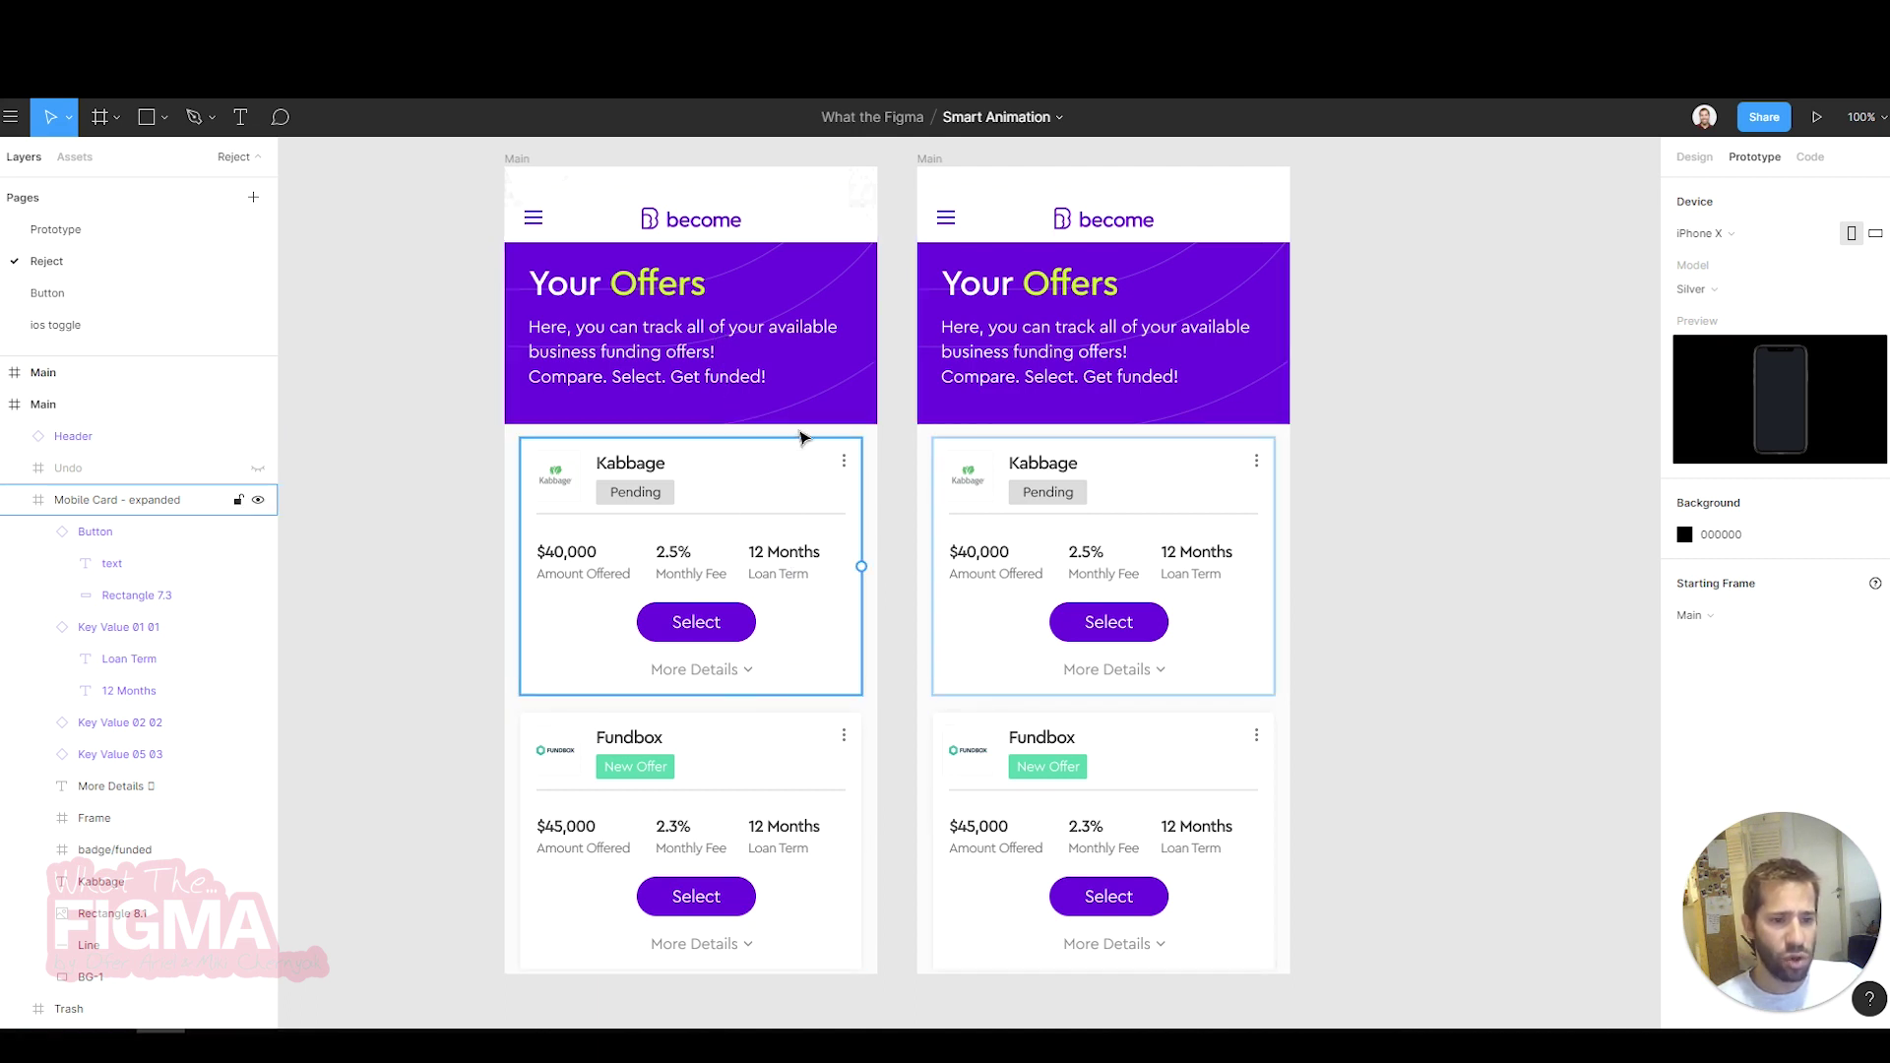
- Inspect the Kabbage card's layers: the card, its Select button shape and the card frame
left_click(790, 504)
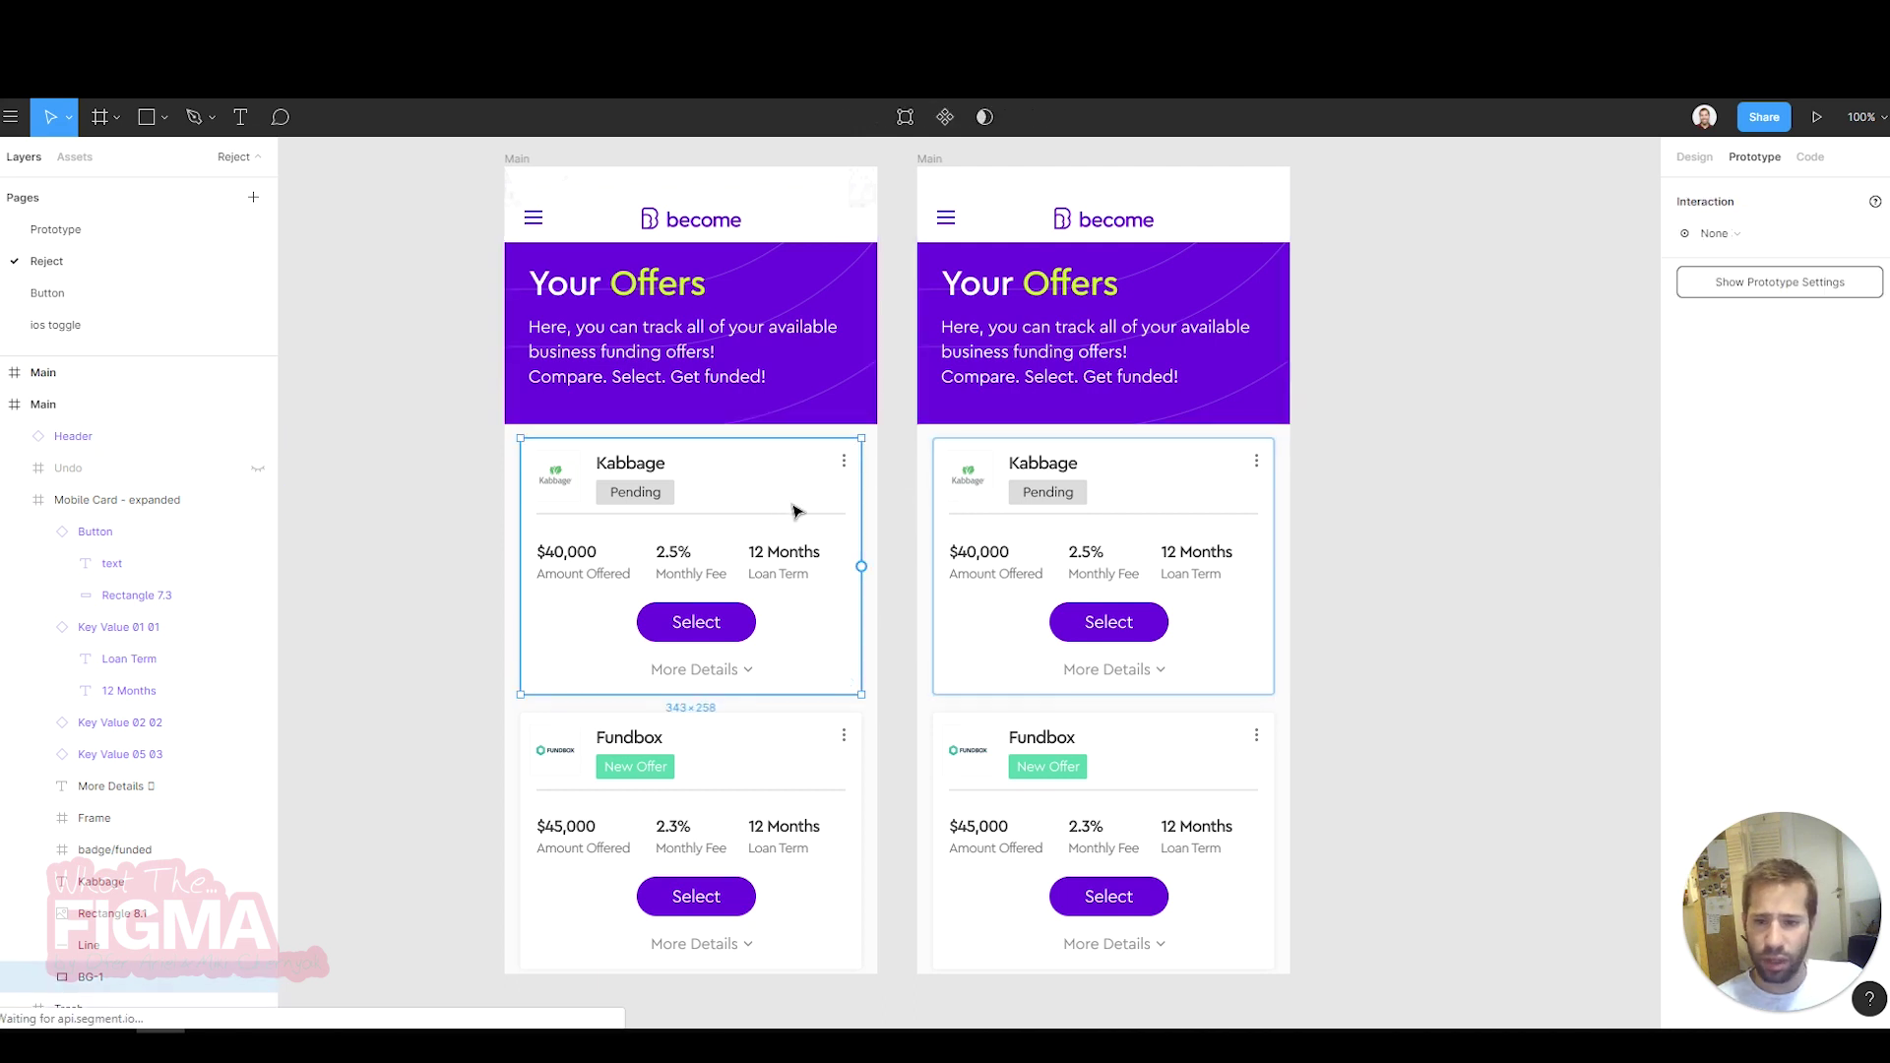
left_click(733, 624)
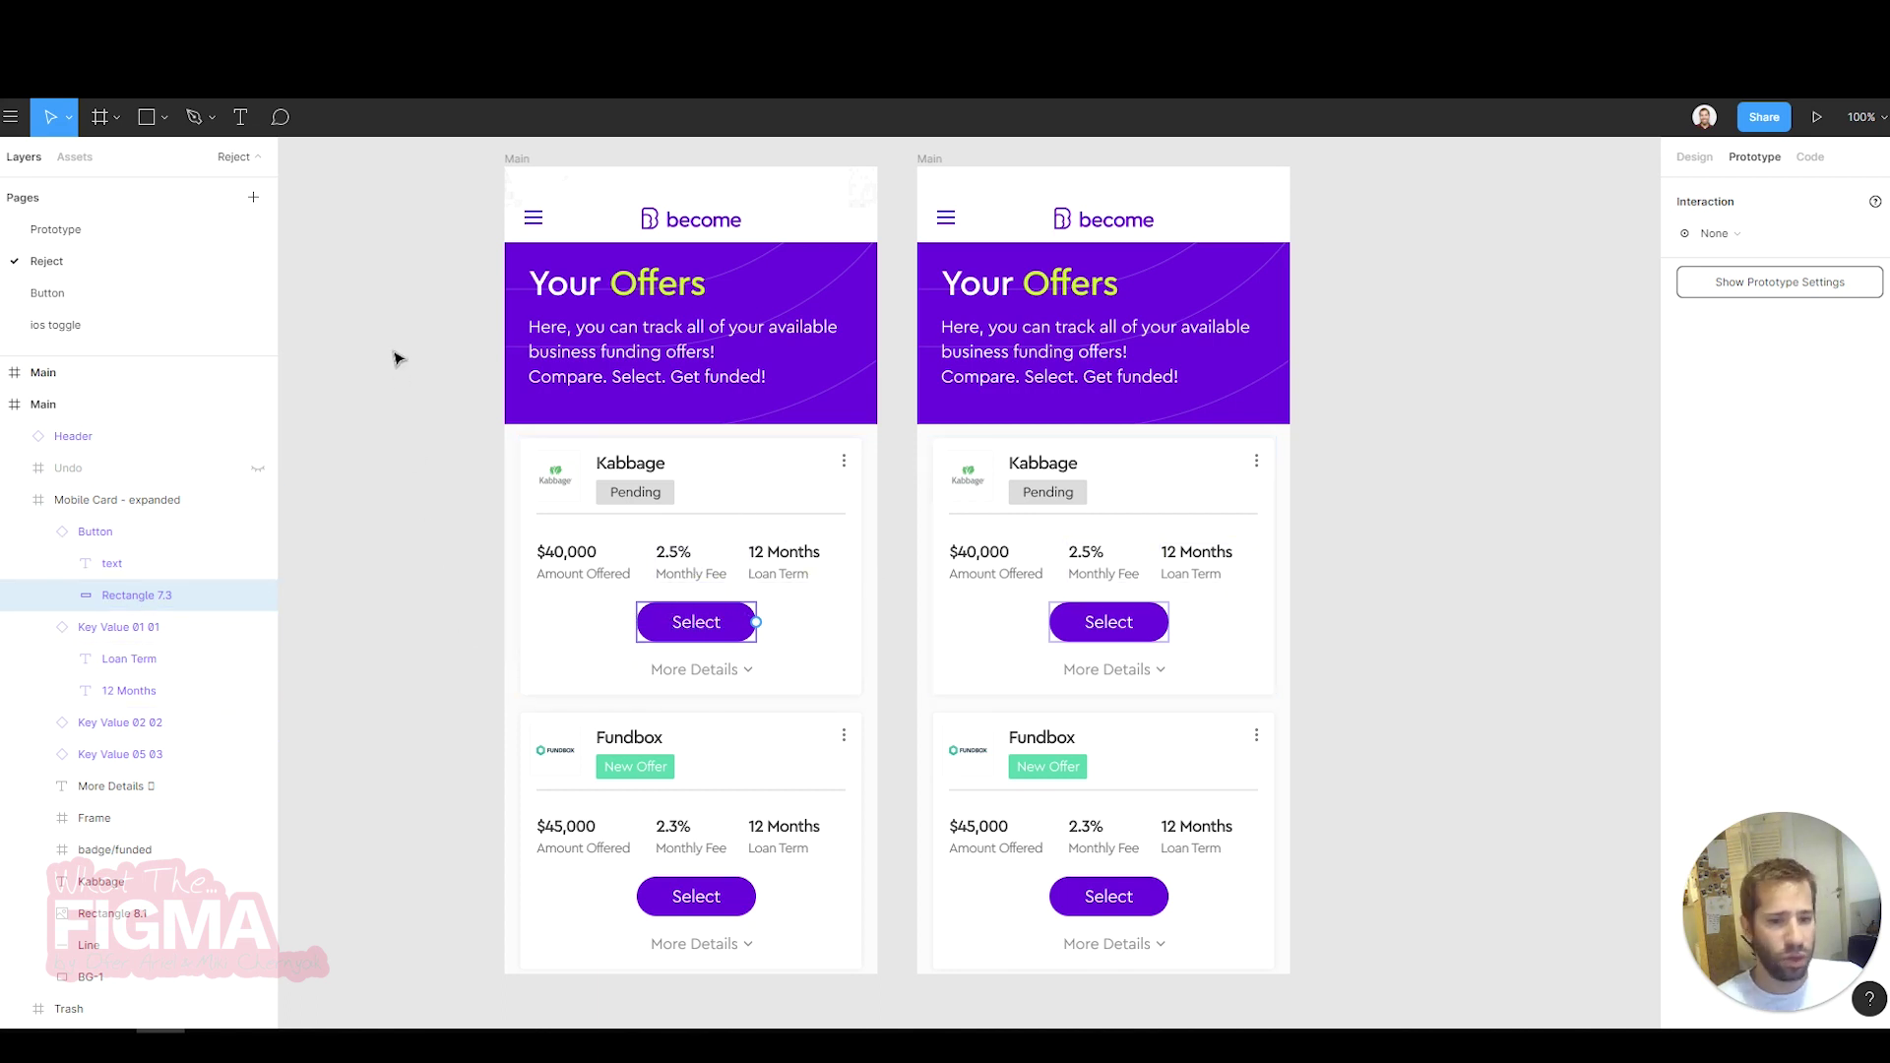
left_click(445, 437)
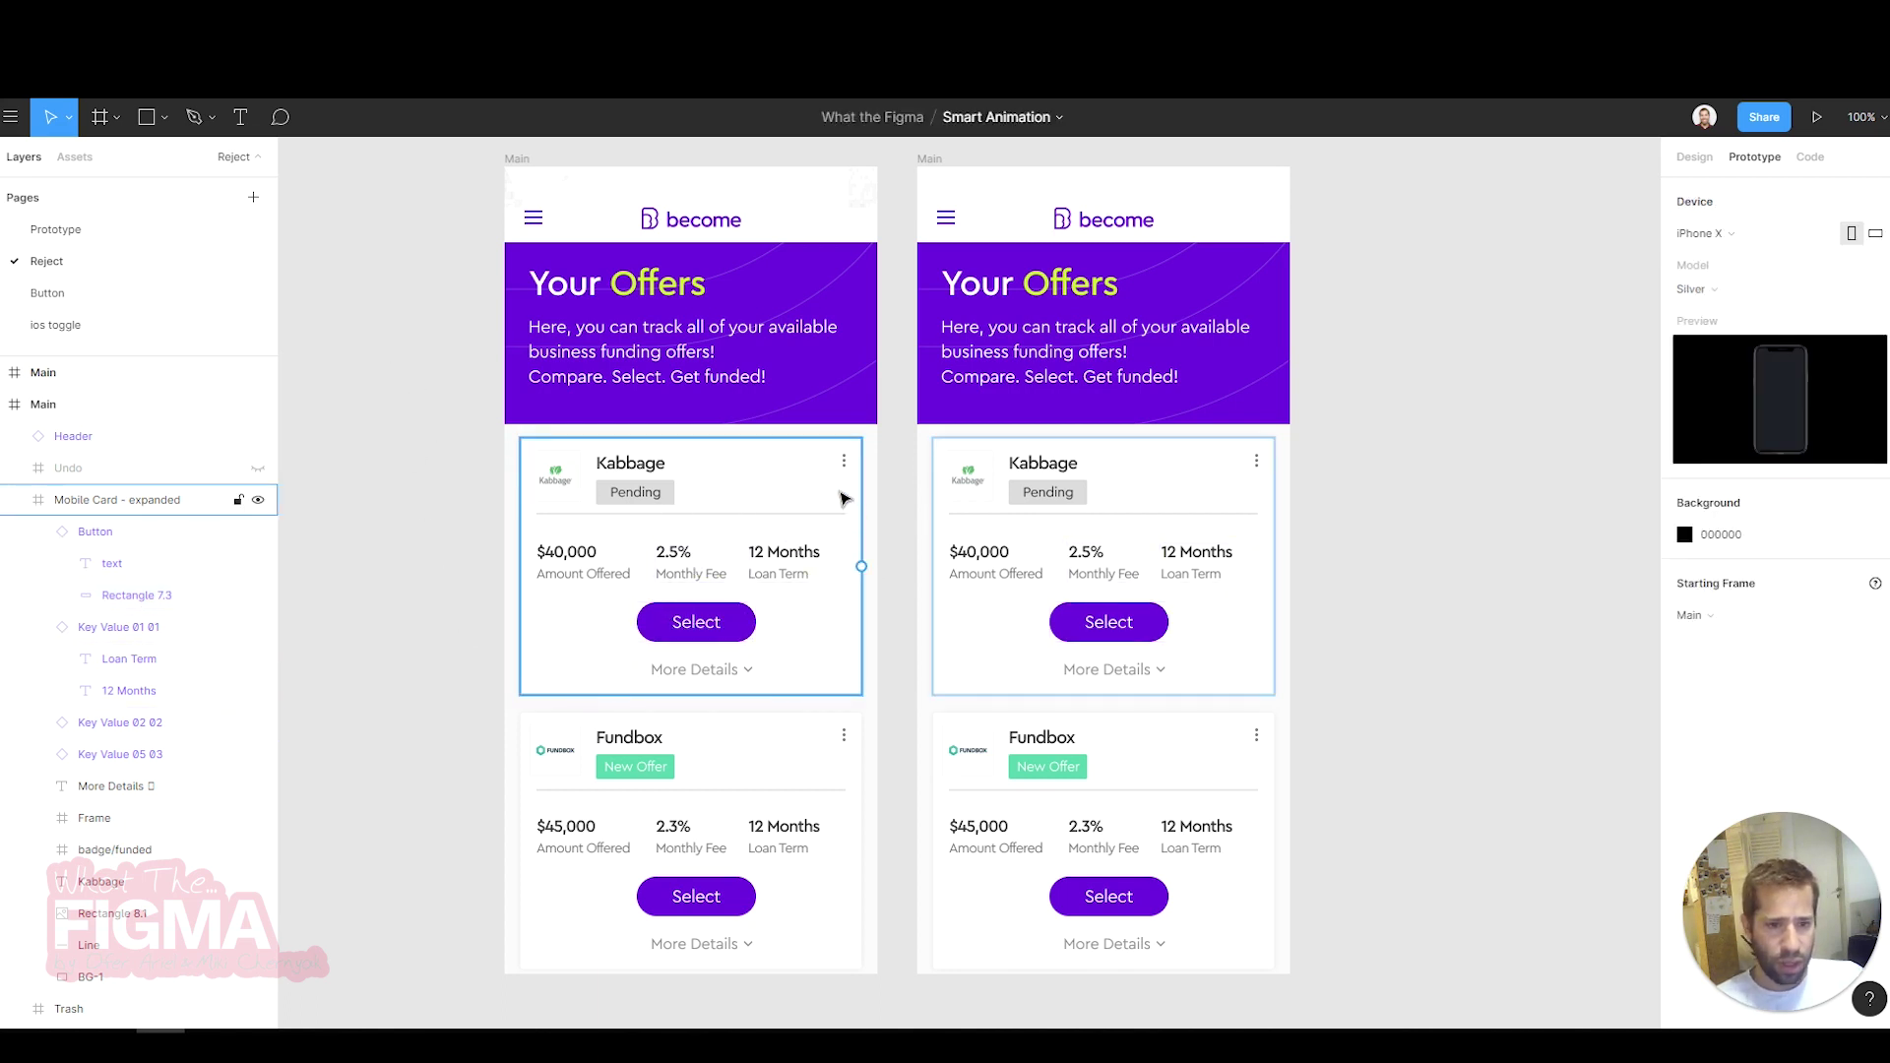
- Shift the copied frame's Kabbage card left to reveal the pink Reject panel
left_click(1252, 500)
scroll(1437, 505, "right", 3)
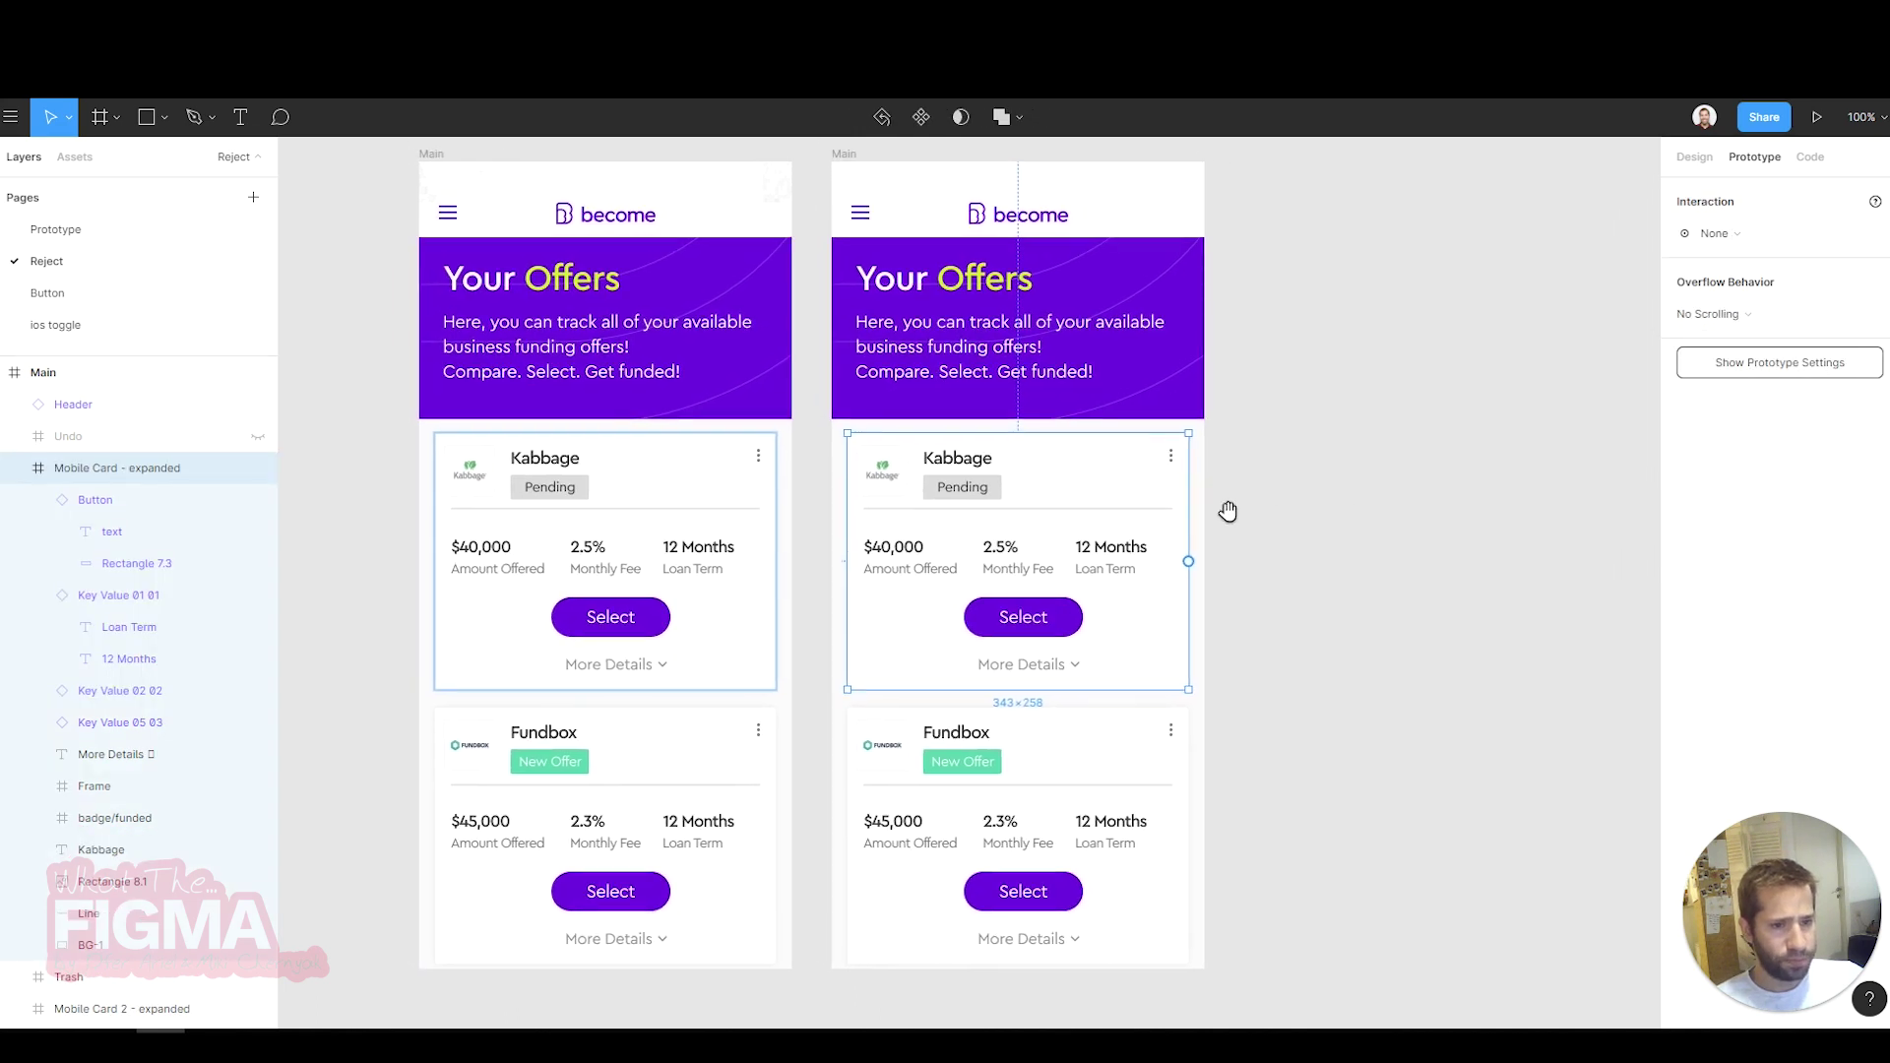
left_click_drag(1176, 505, 1071, 504)
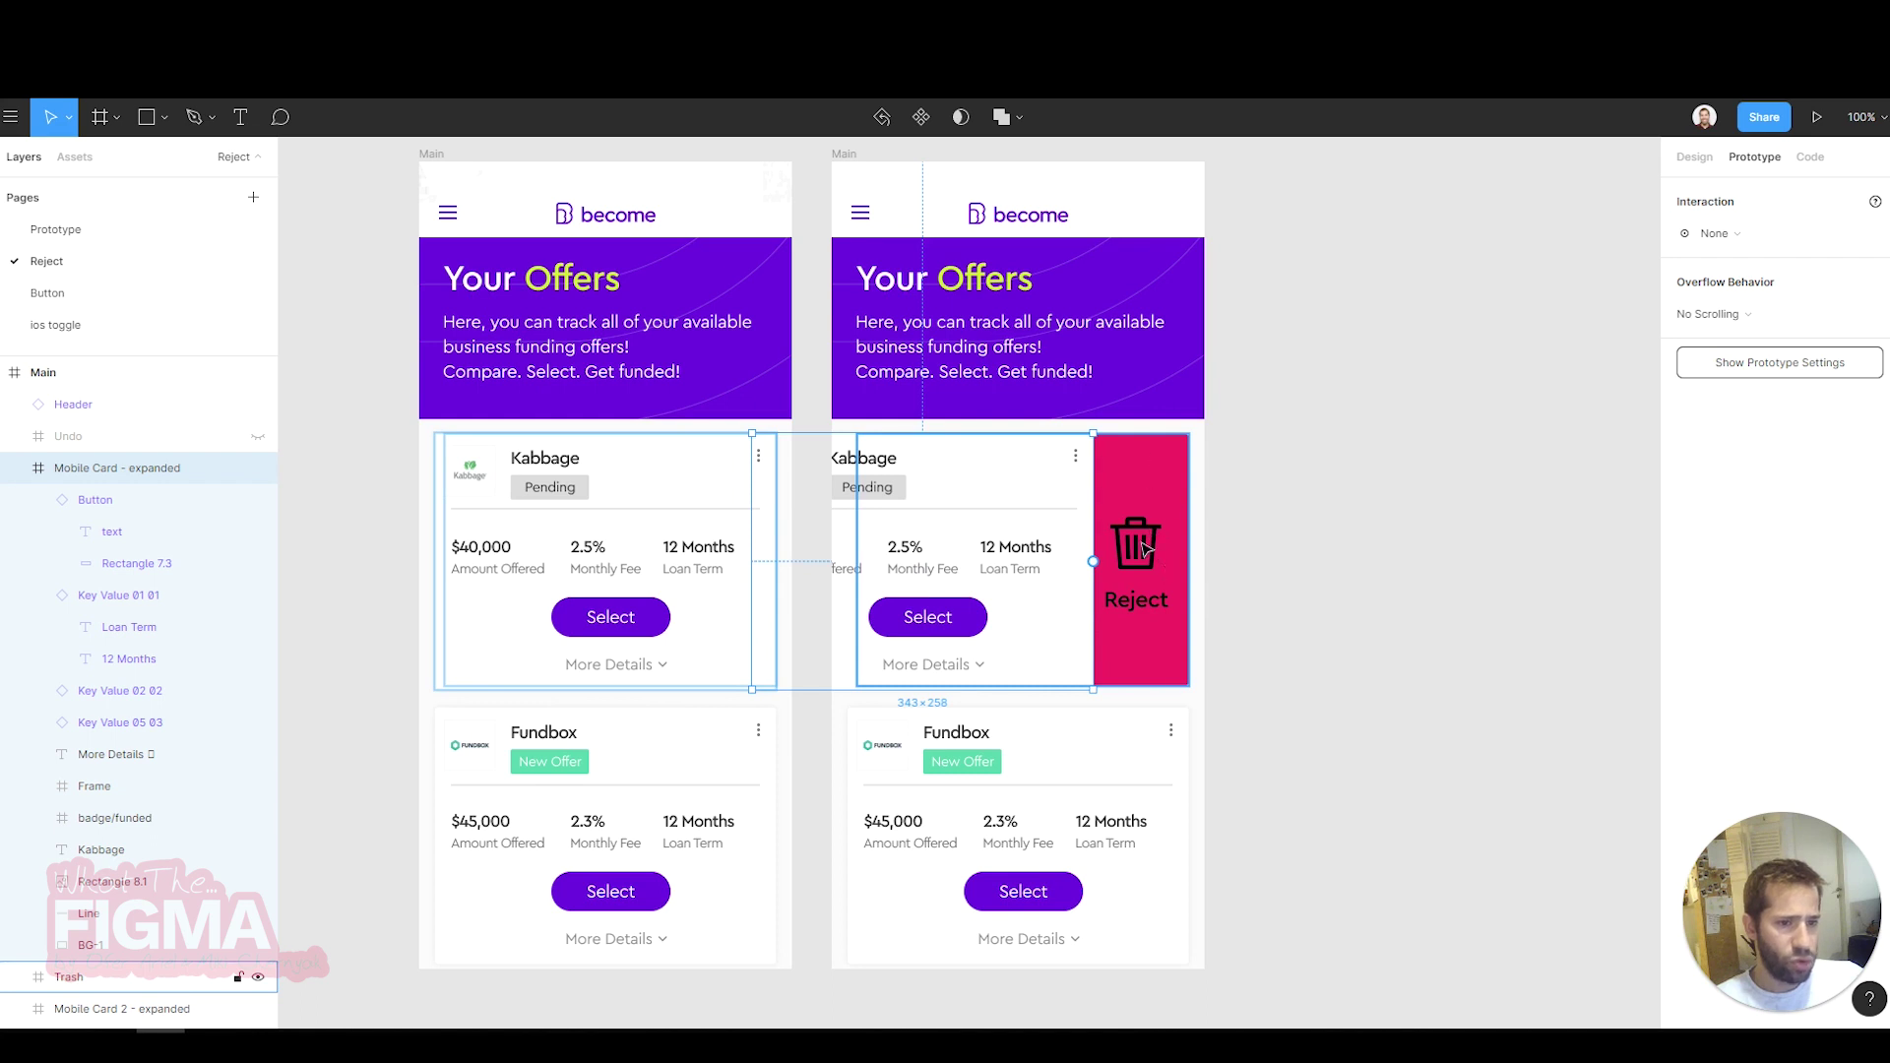
mouse_move(1144, 549)
left_mouse_down()
mouse_move(1154, 444)
mouse_move(1141, 539)
left_mouse_up()
left_click(1290, 495)
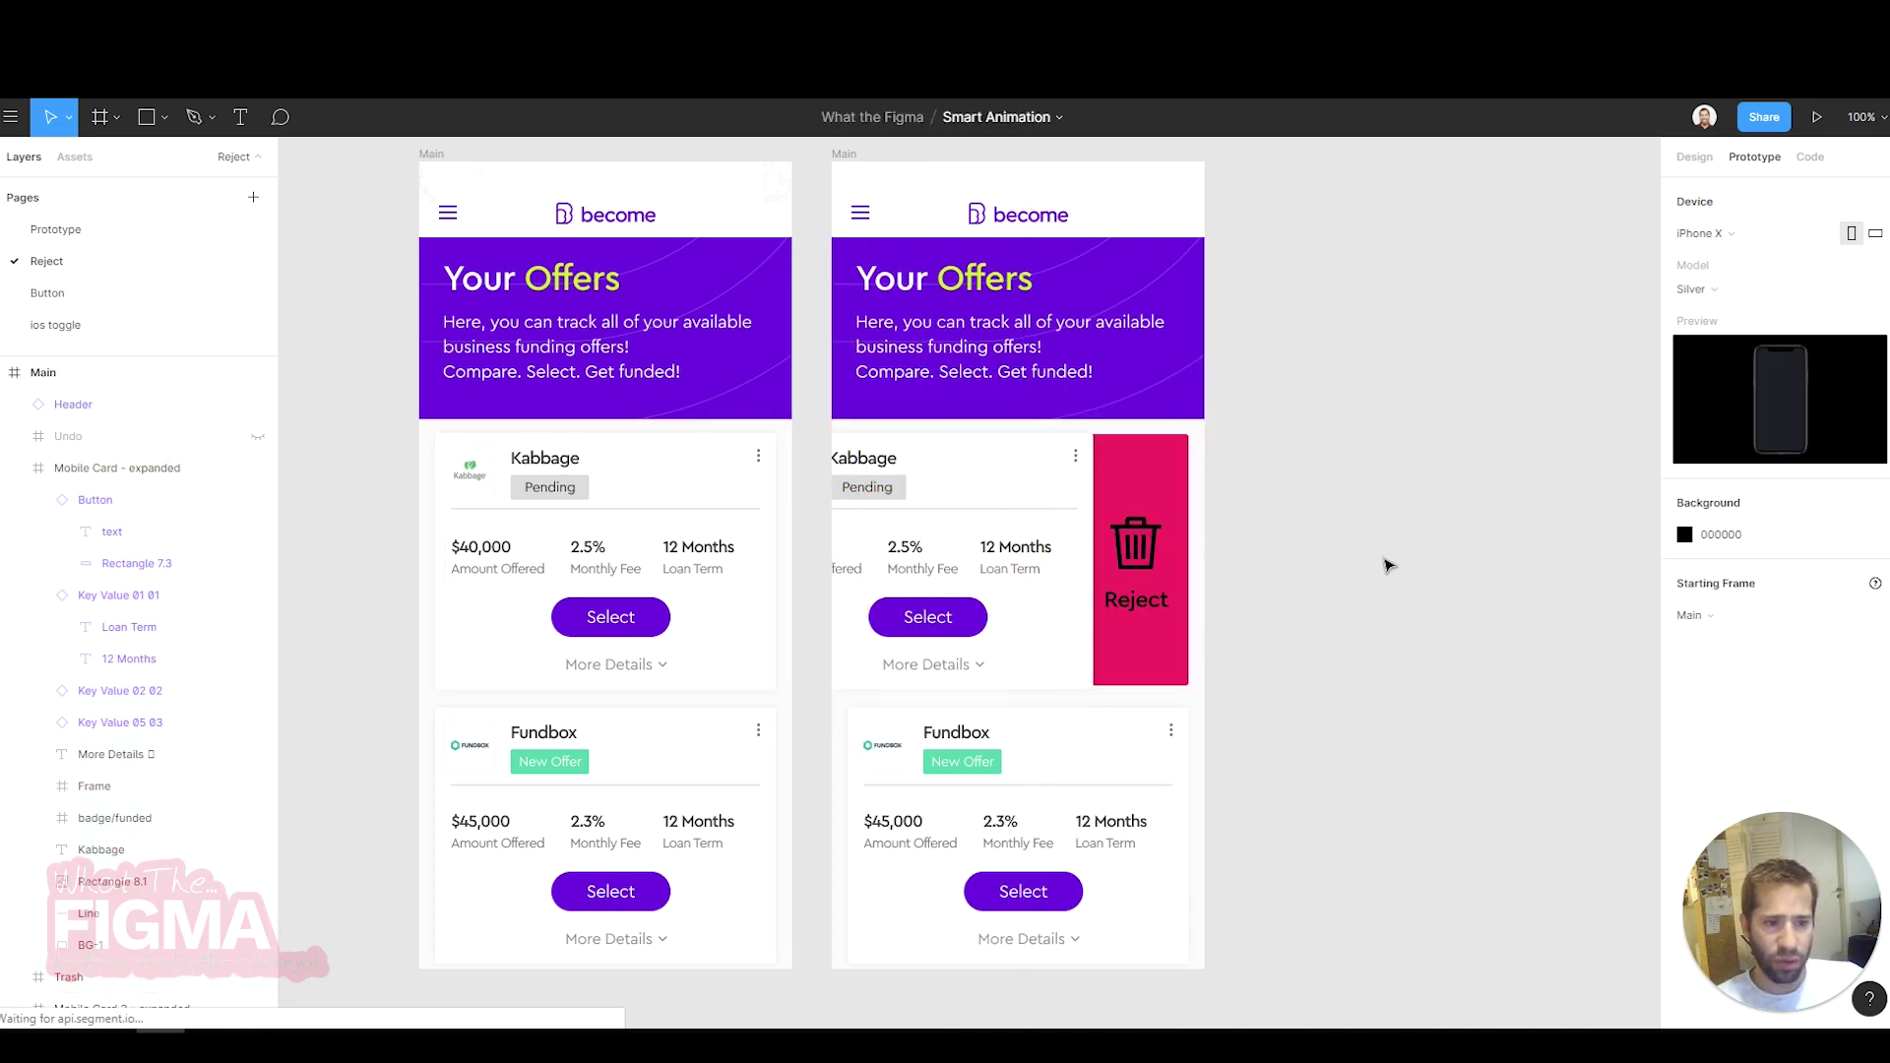
- Link the original Kabbage card to the second Main frame
scroll(1354, 476, "left", 2)
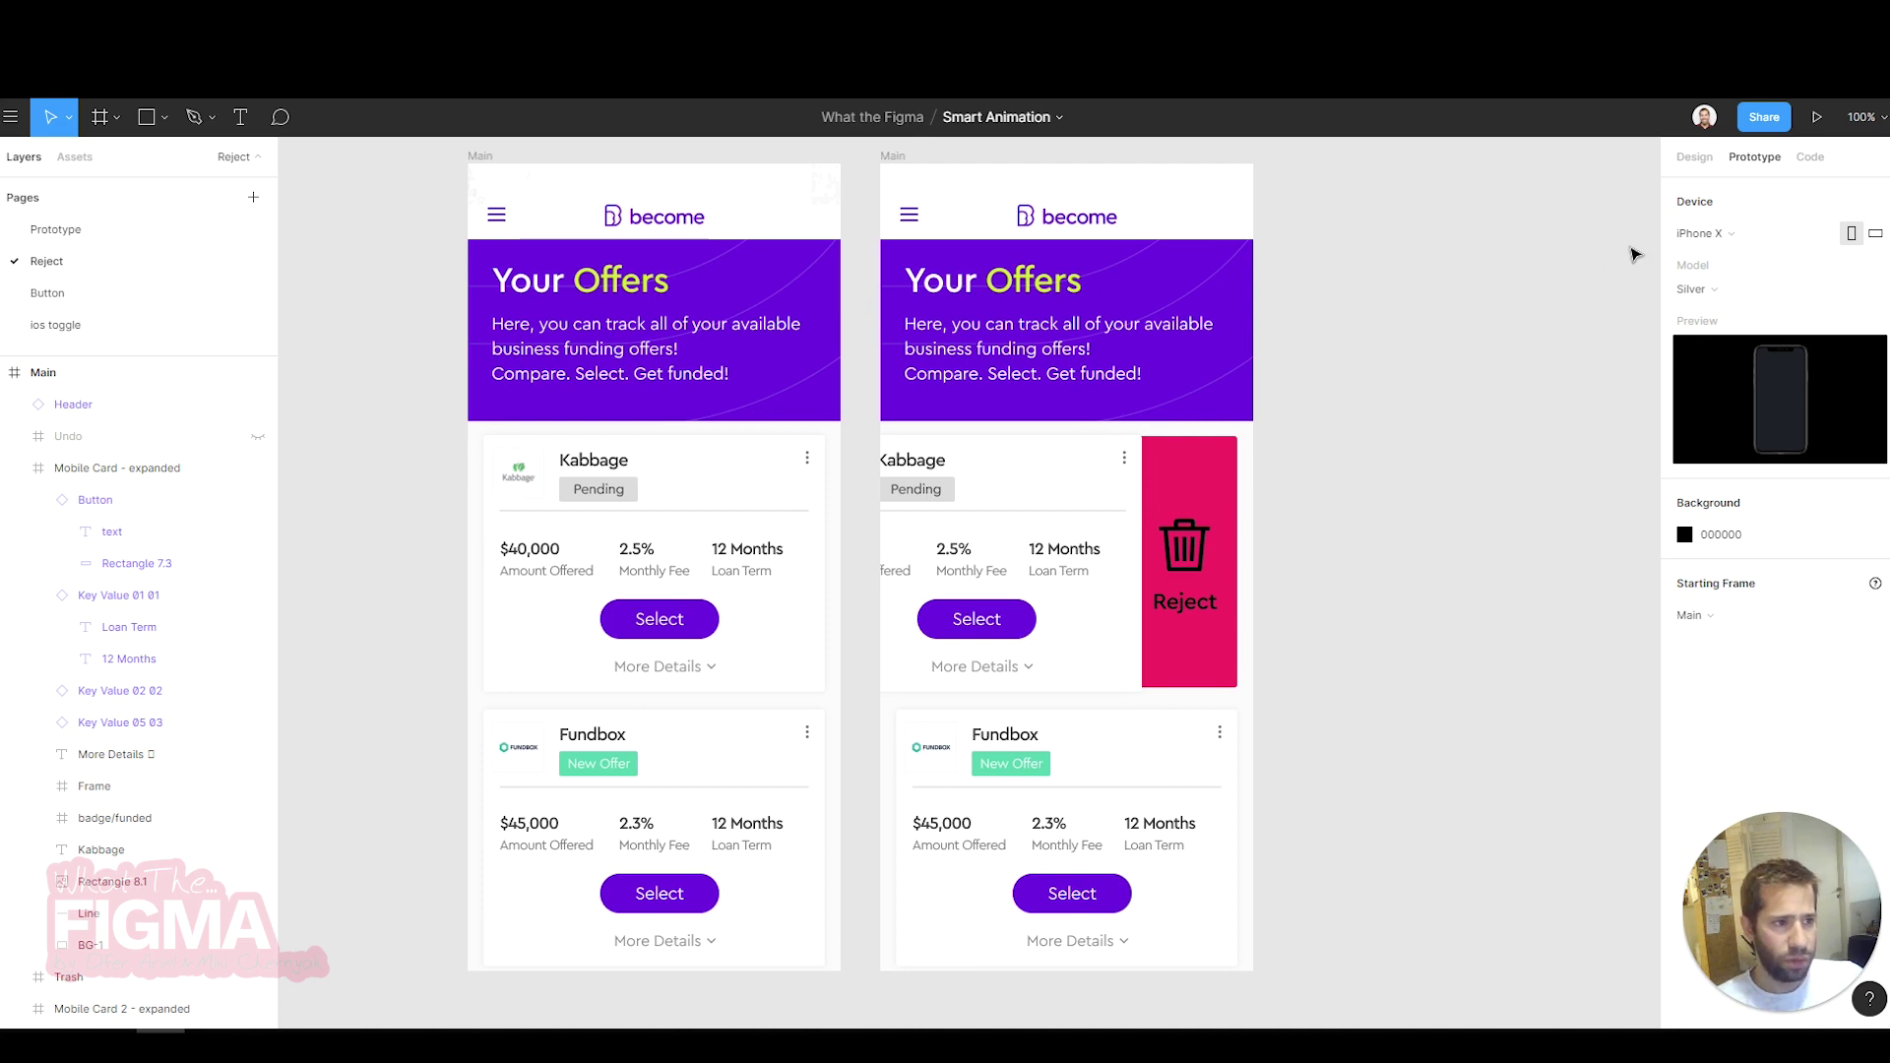
left_click(702, 477)
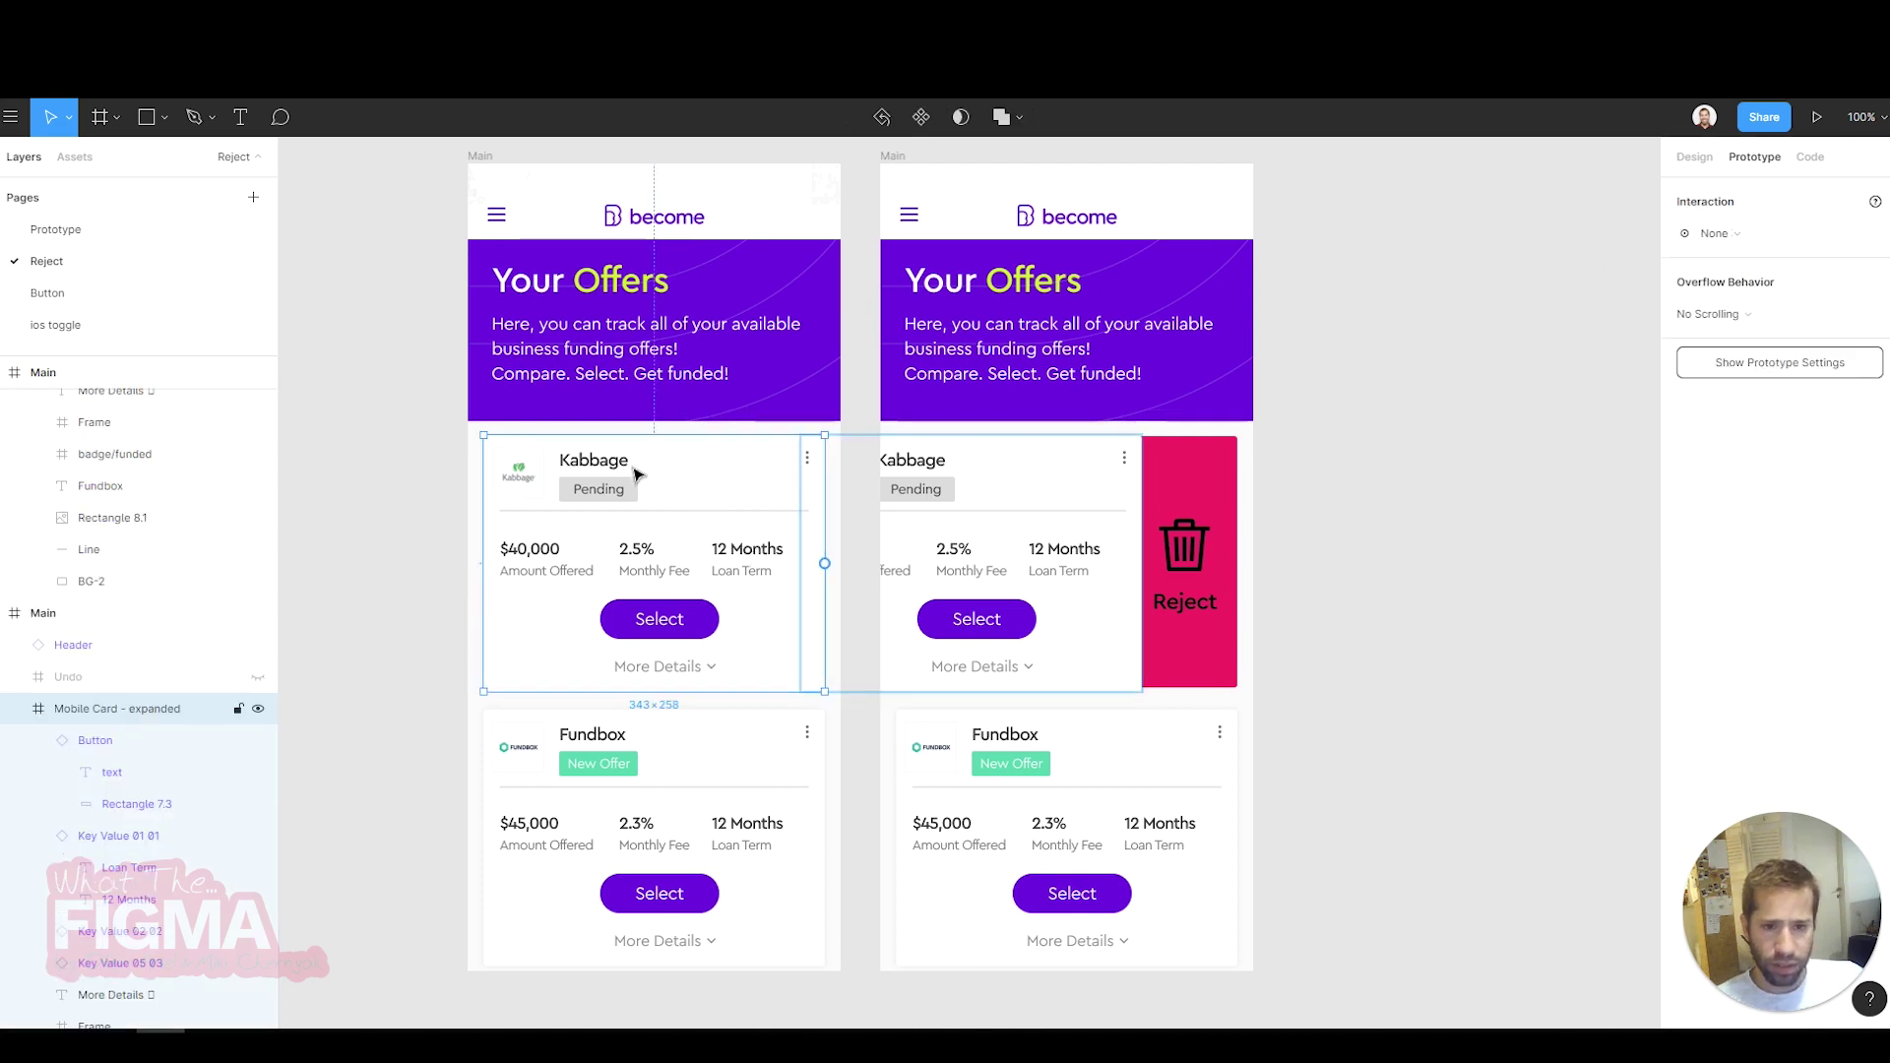
left_click_drag(825, 564, 896, 569)
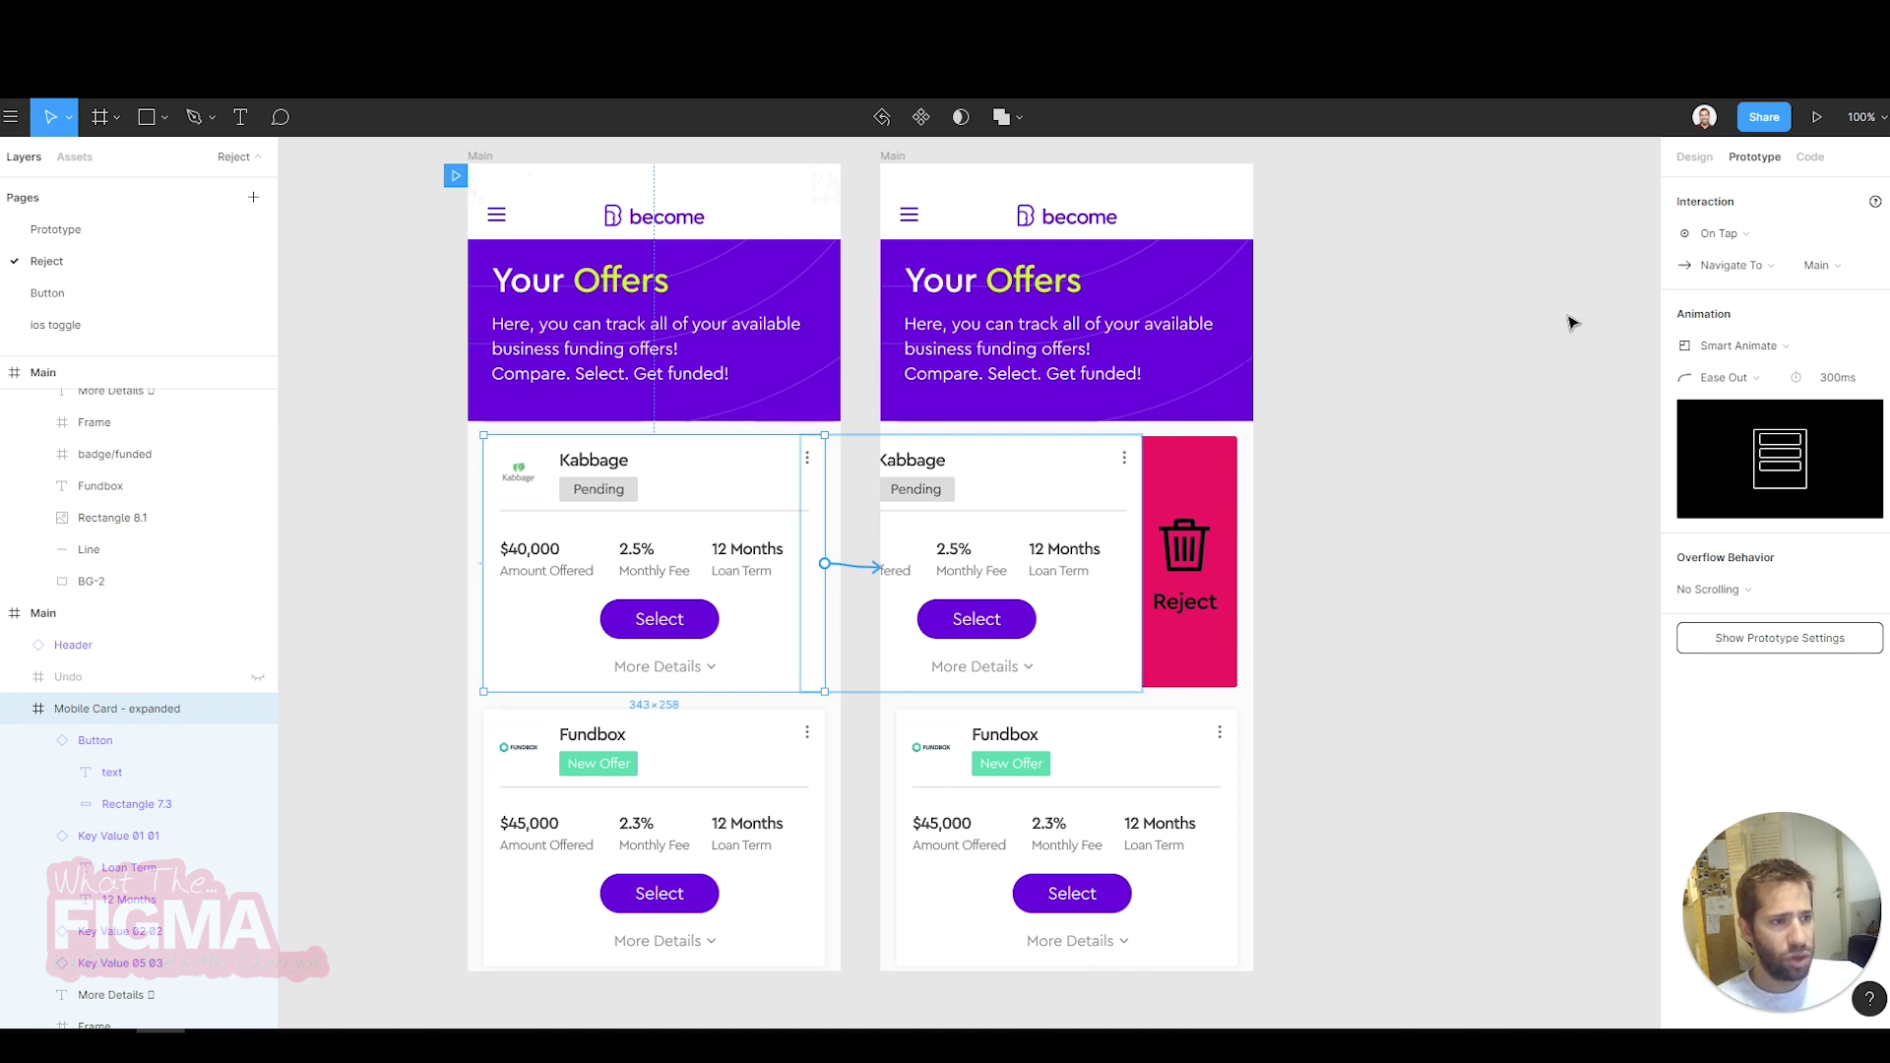
- Change the Kabbage card link's trigger from On Tap to On Drag, keeping Smart Animate, and preview
left_click(1739, 234)
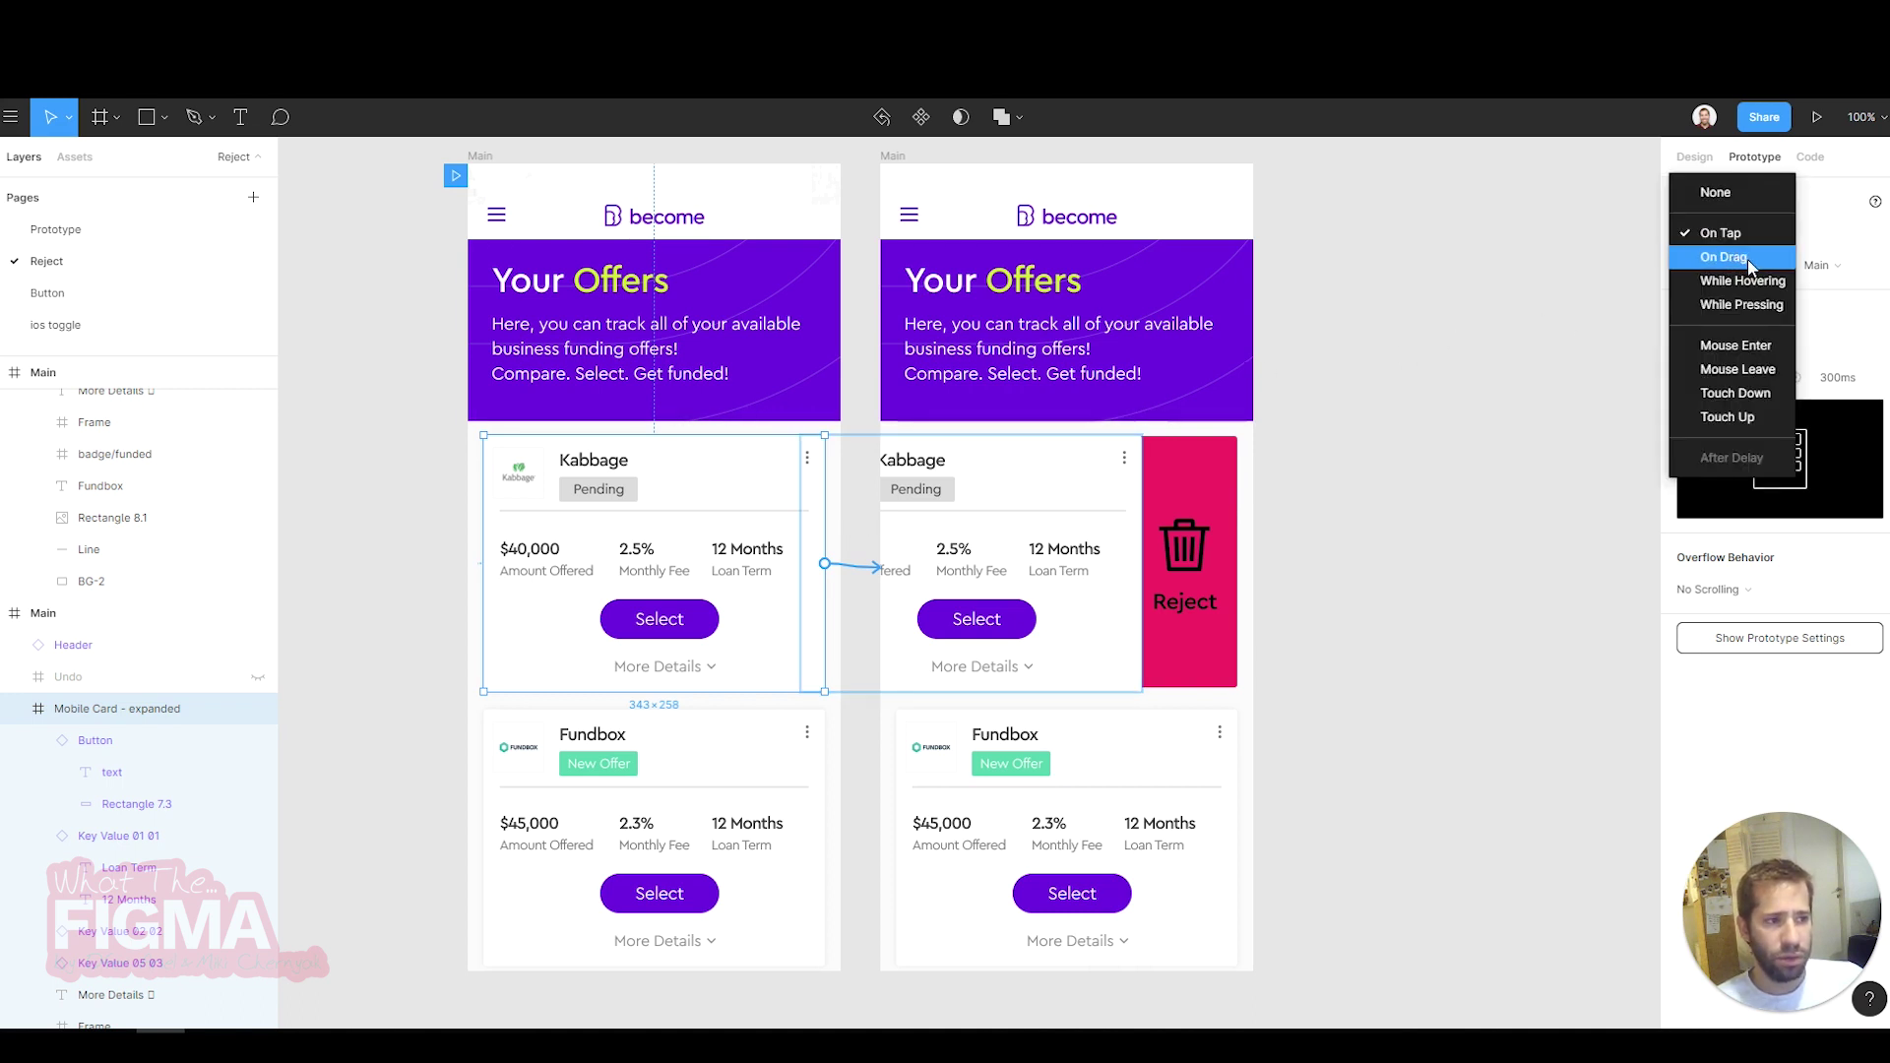
left_click(1746, 258)
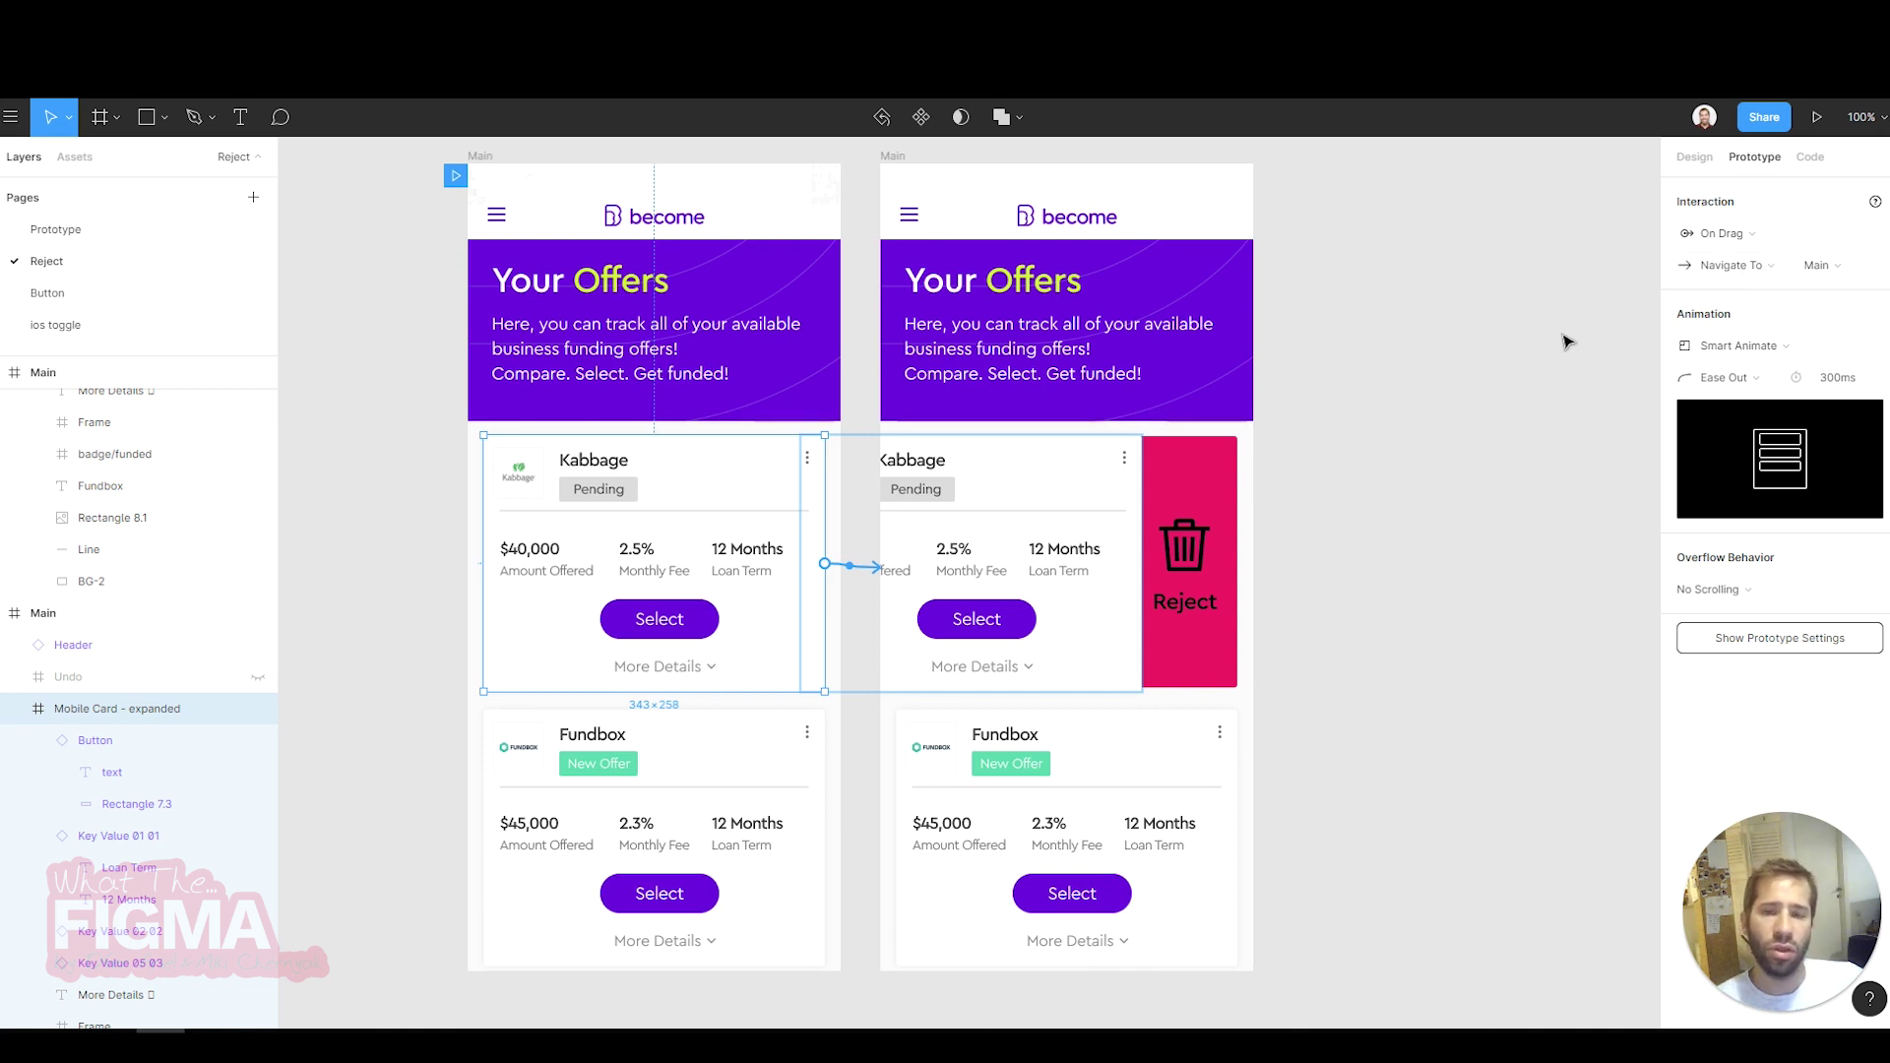
left_click(1728, 354)
left_click(1724, 350)
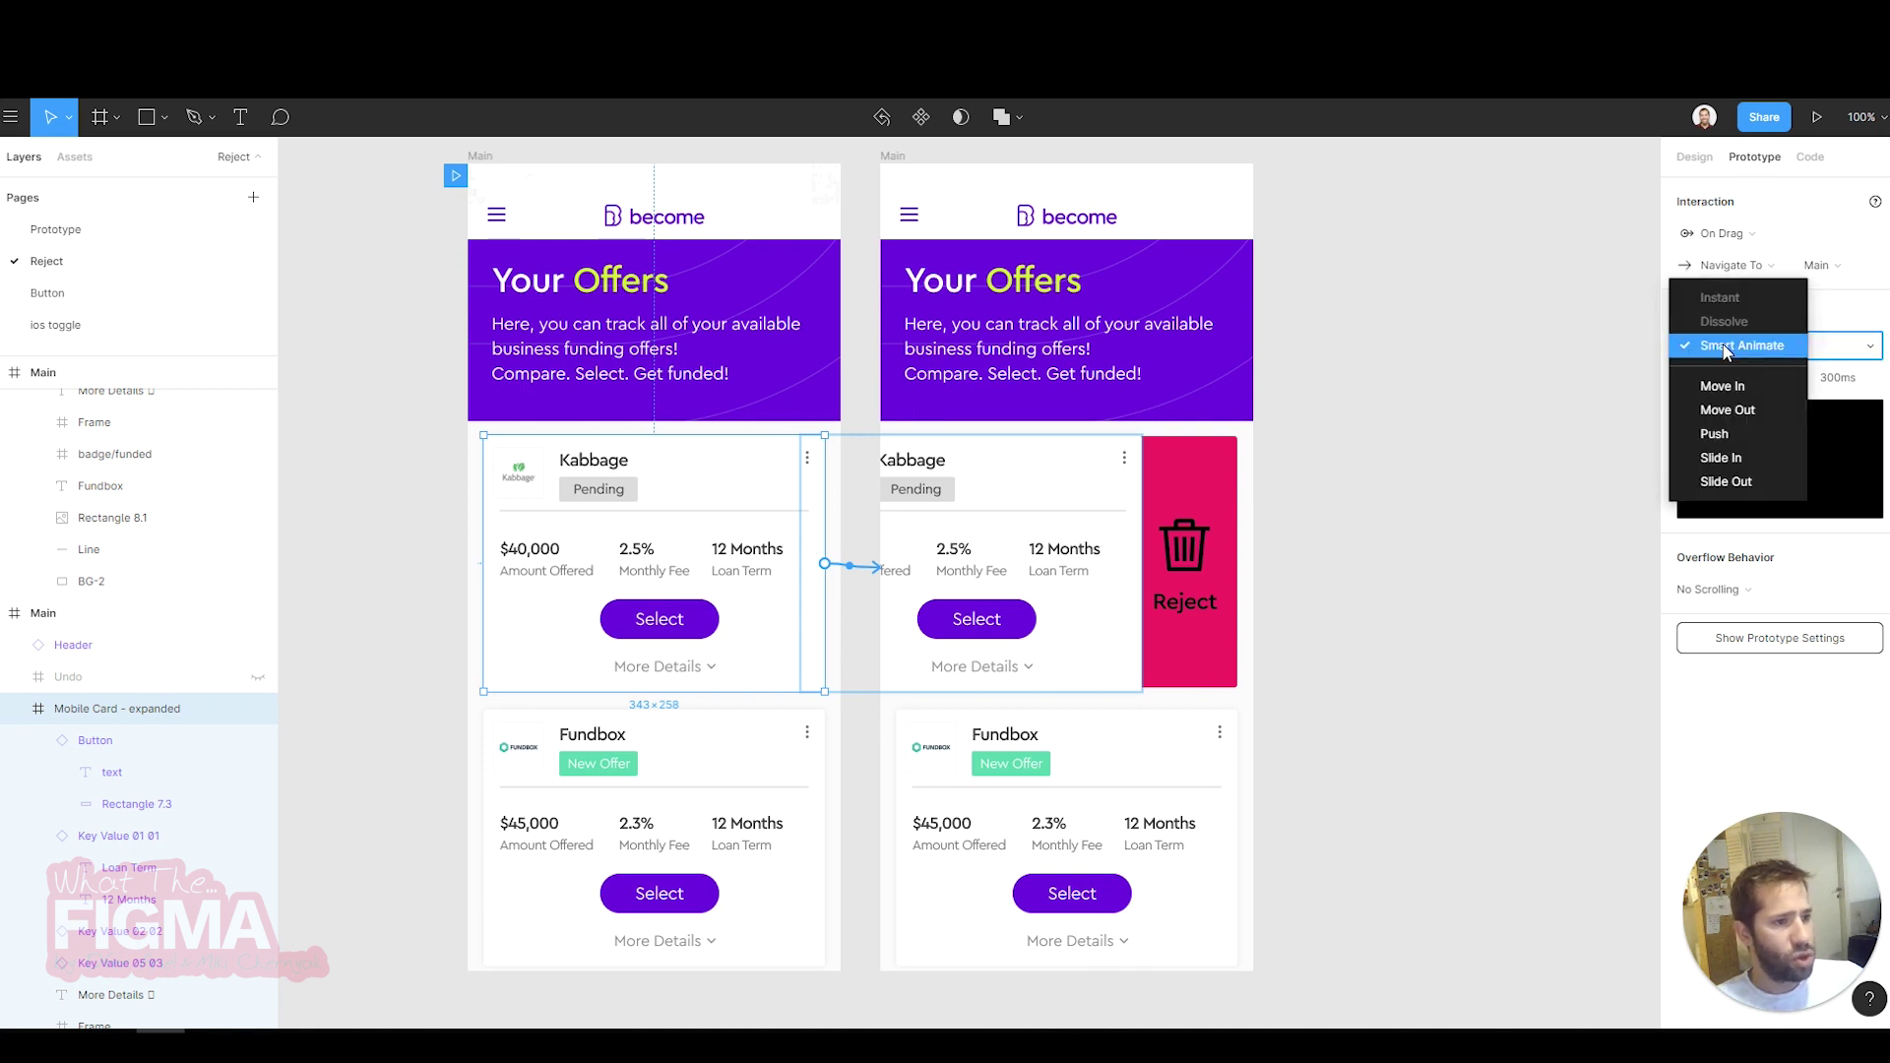
left_click(1758, 353)
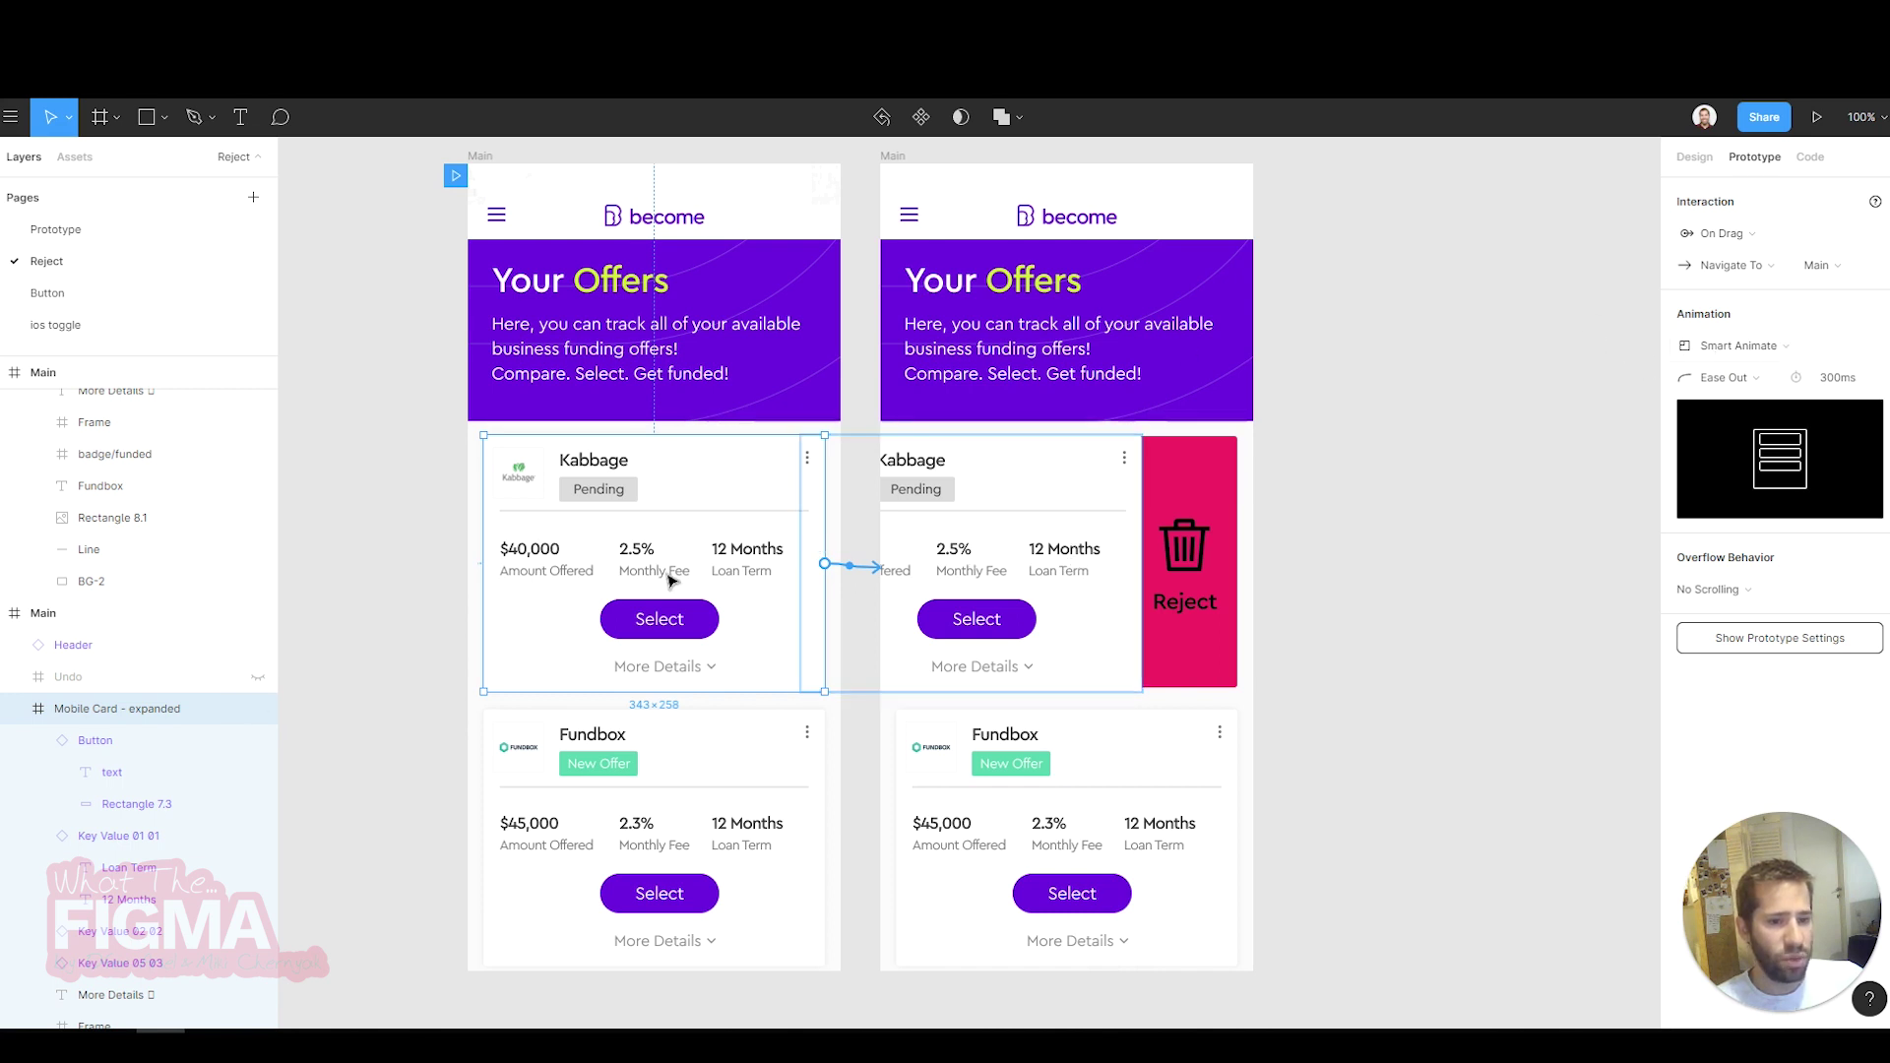
left_click(1514, 496)
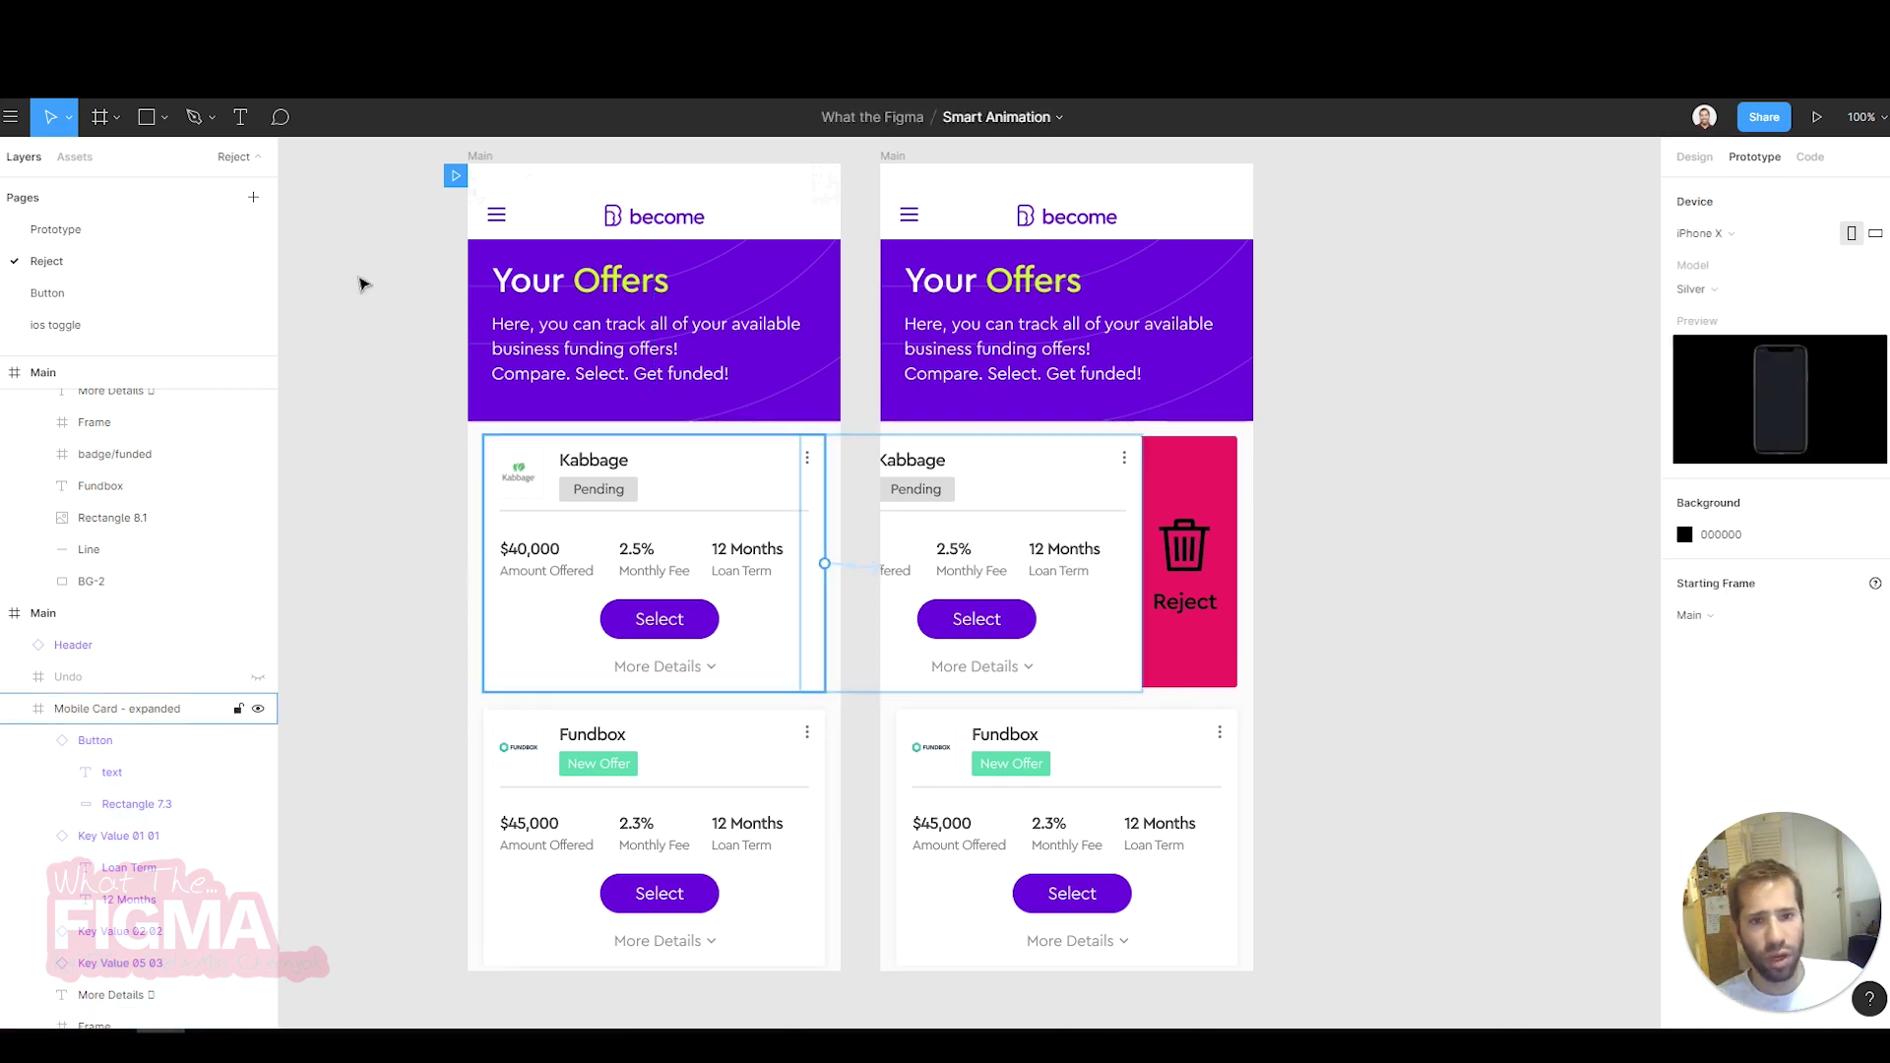
left_click(456, 175)
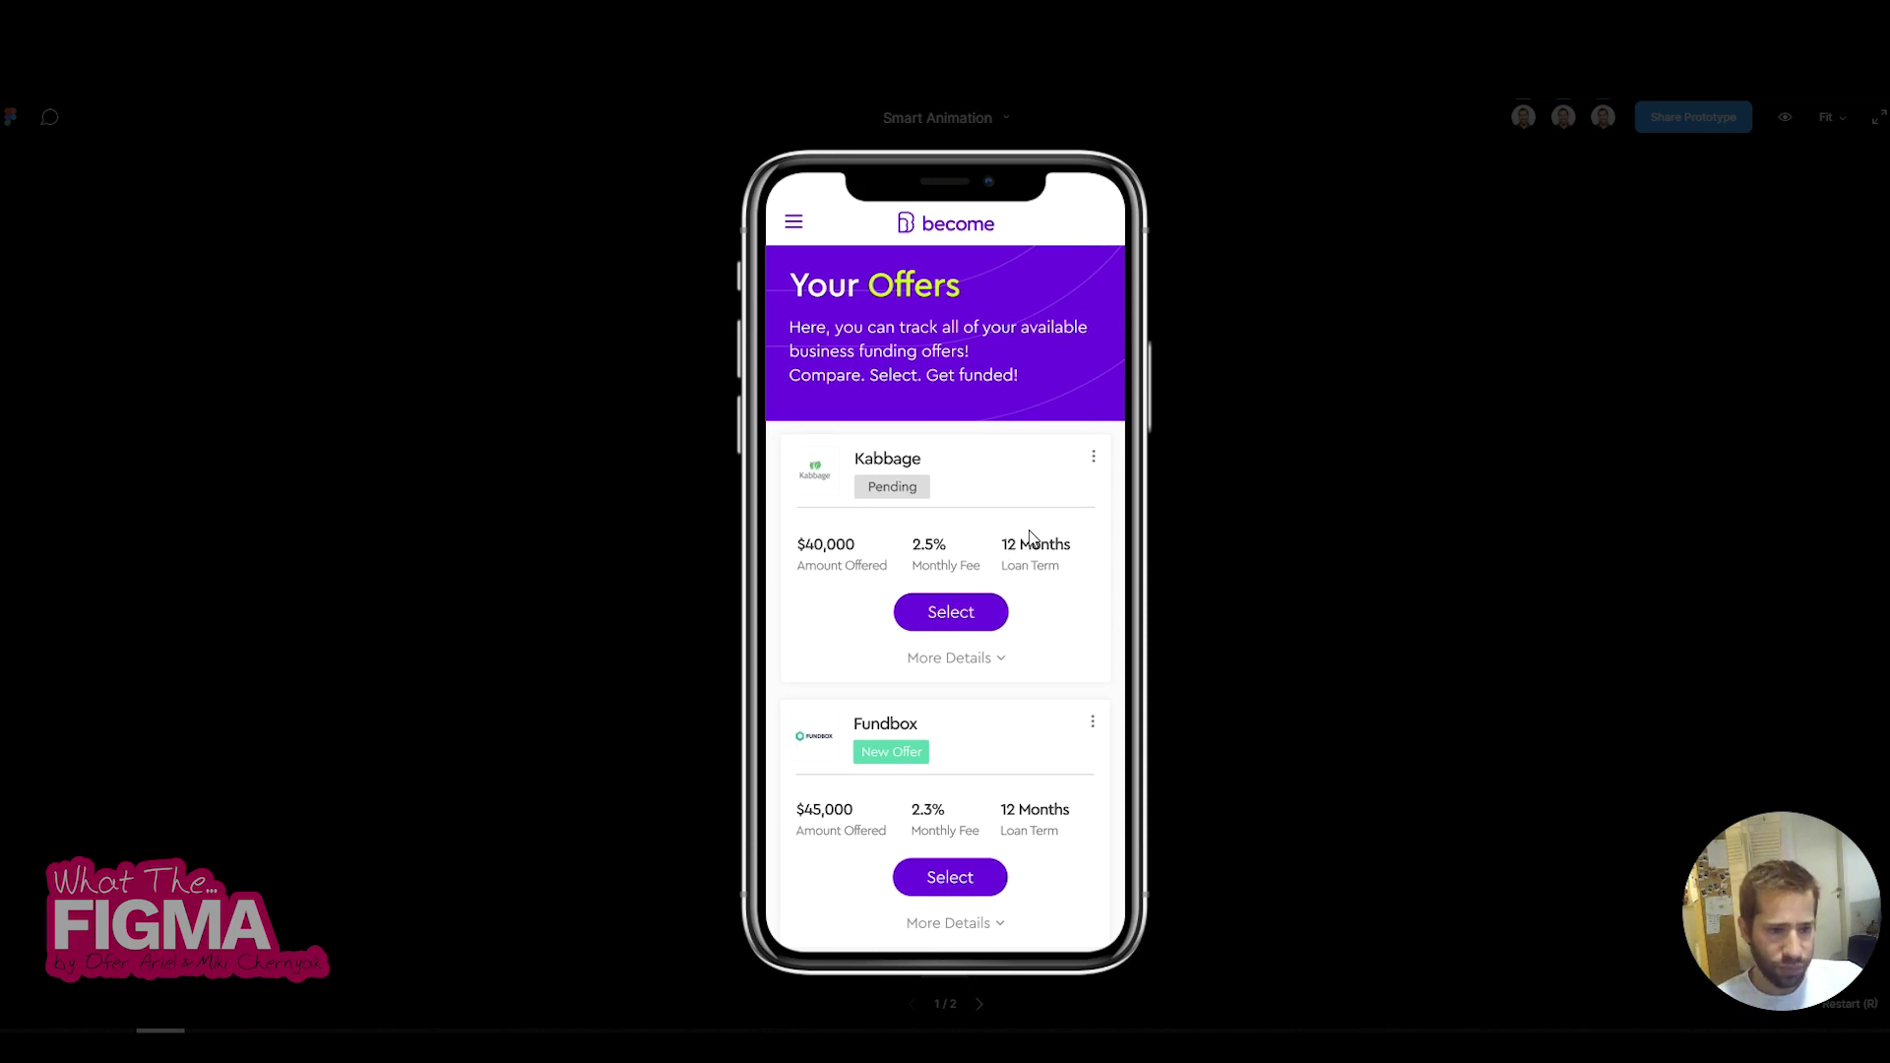
- Drag the Kabbage card left in the preview to reveal Reject, then return to the canvas
left_click_drag(1030, 537, 906, 512)
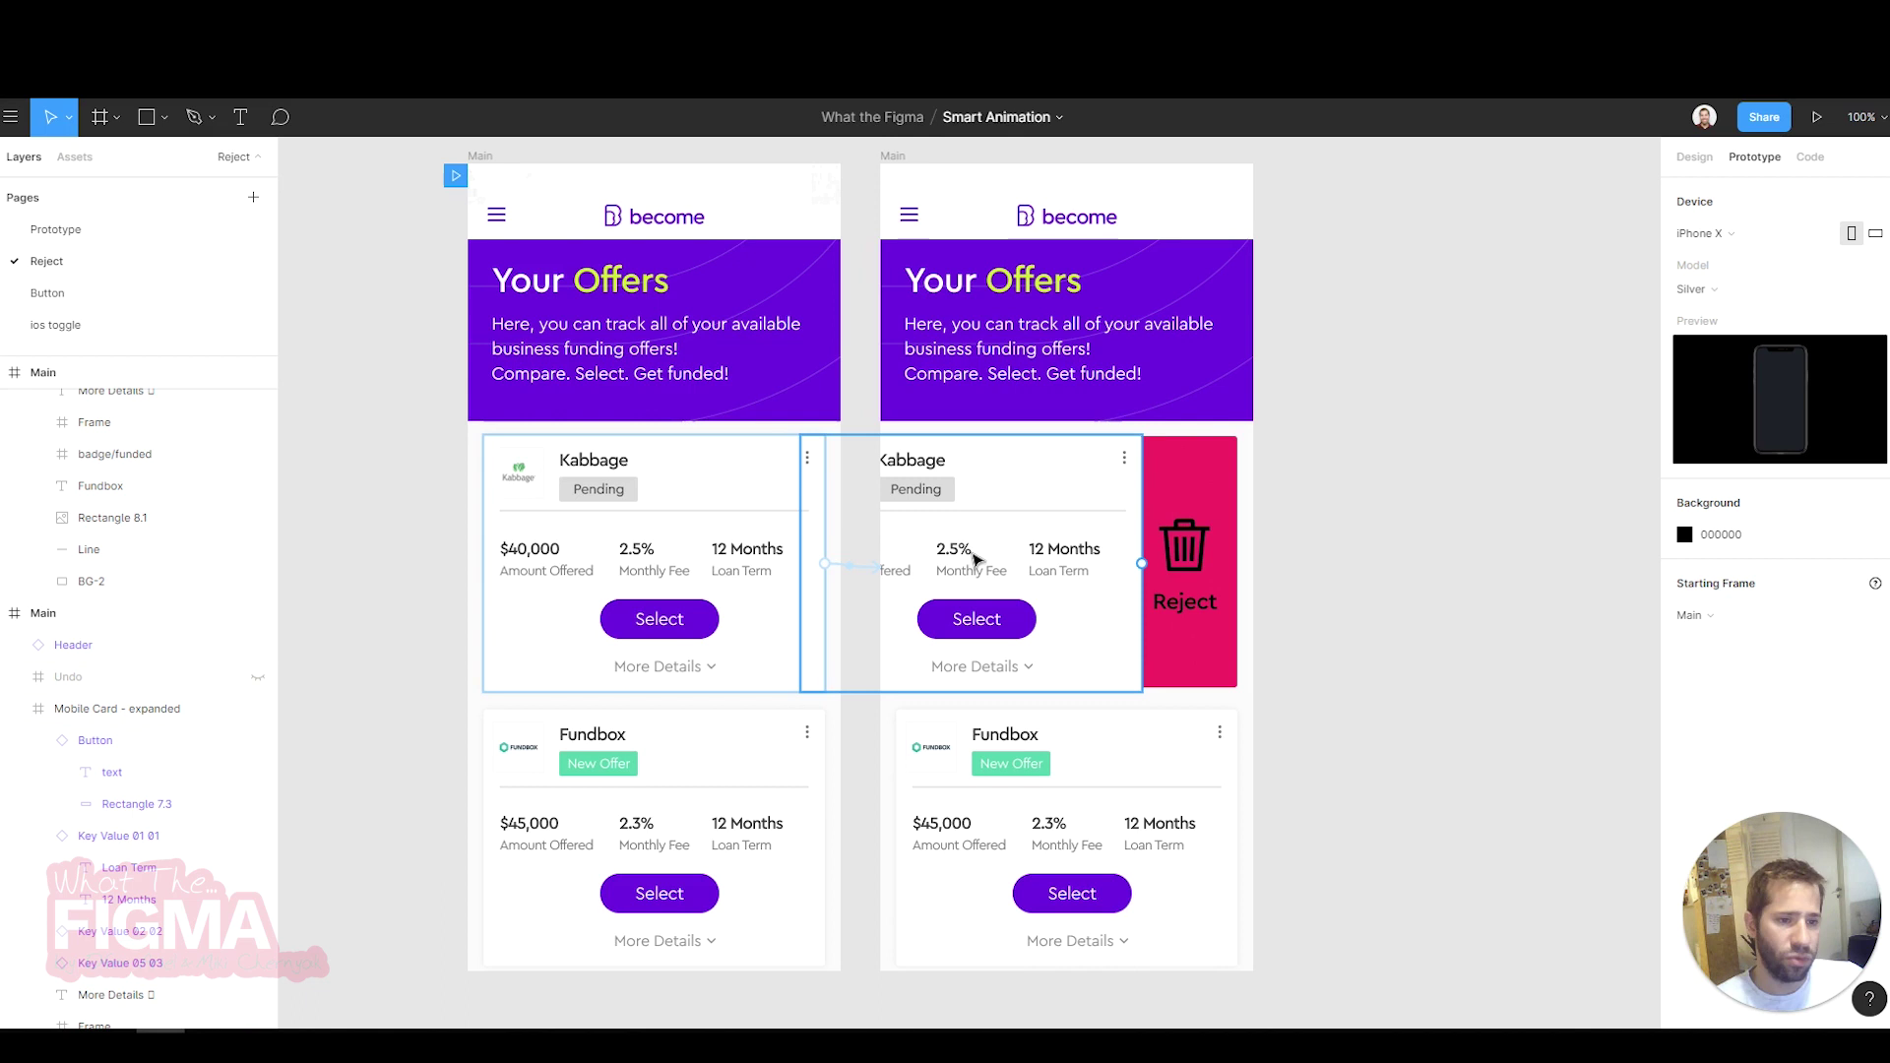
left_click(1070, 510)
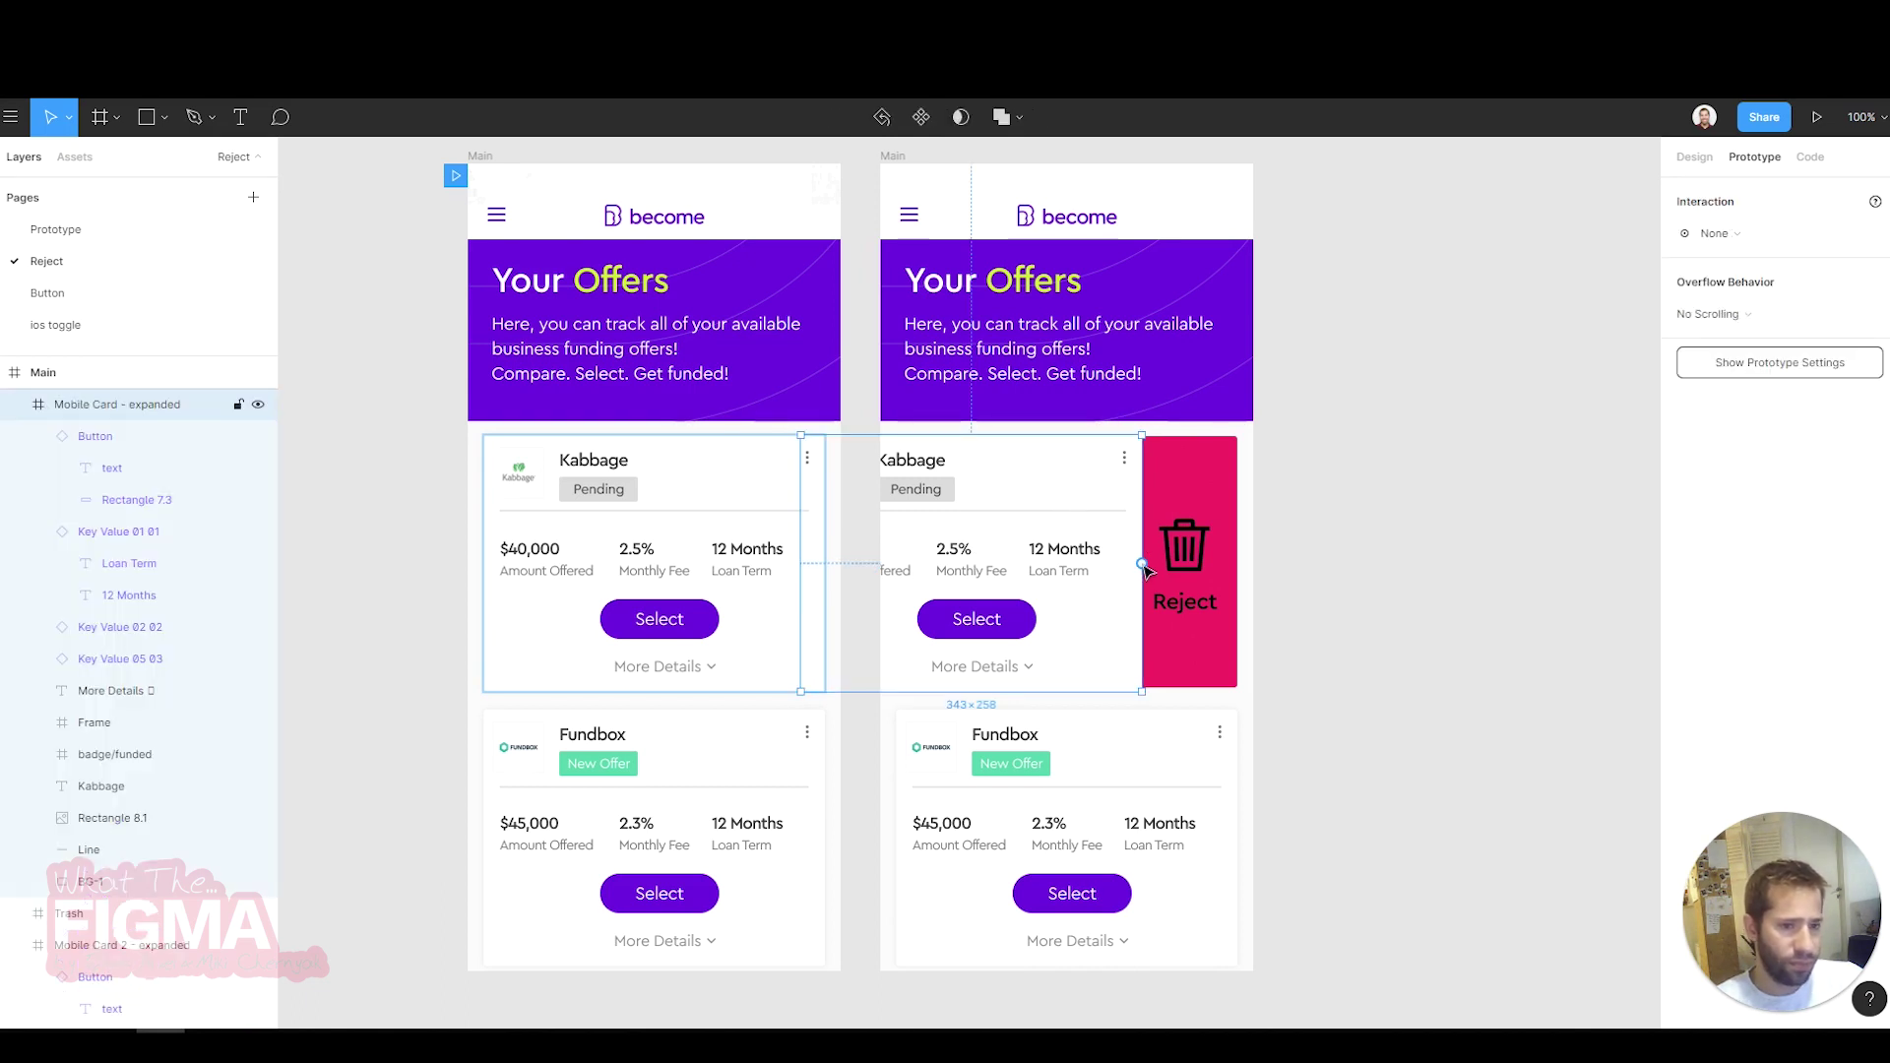
- Link the swiped Kabbage card back to the first Main frame, triggered On Drag
left_click_drag(1142, 564, 1136, 551)
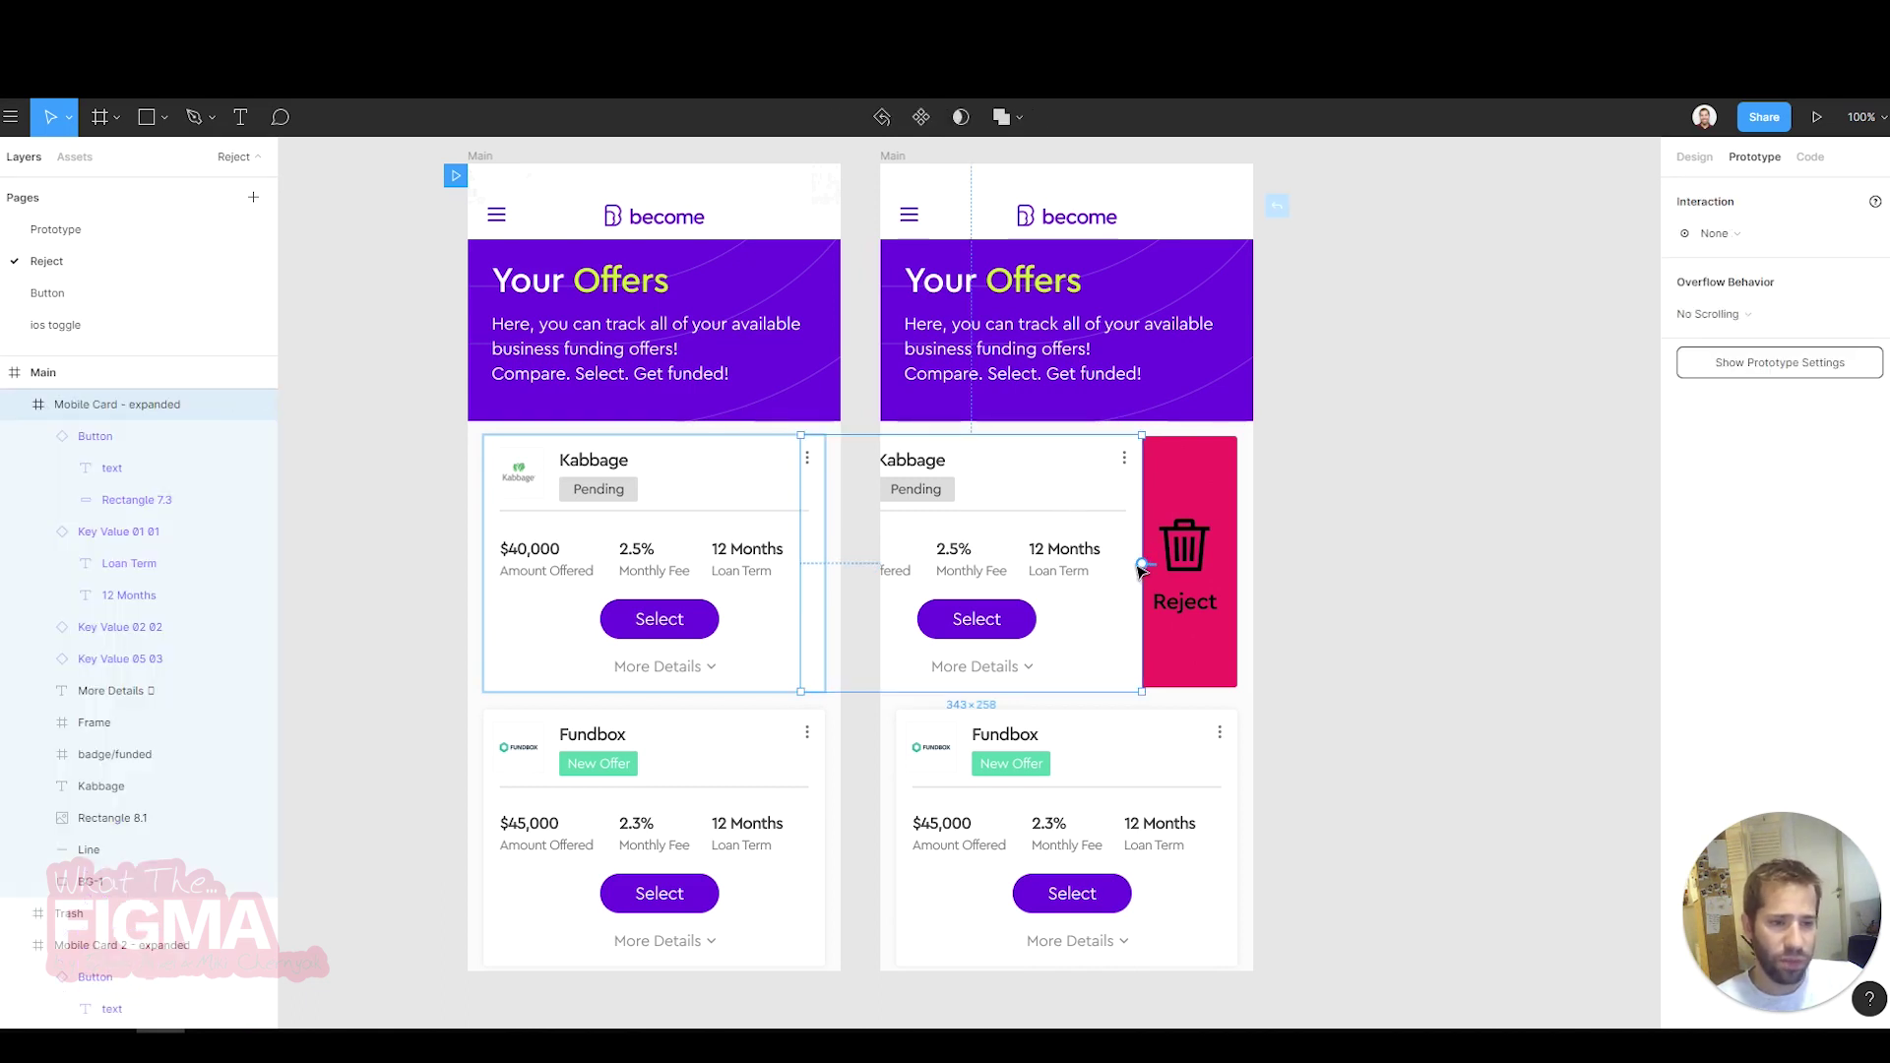
left_click_drag(1137, 563, 829, 375)
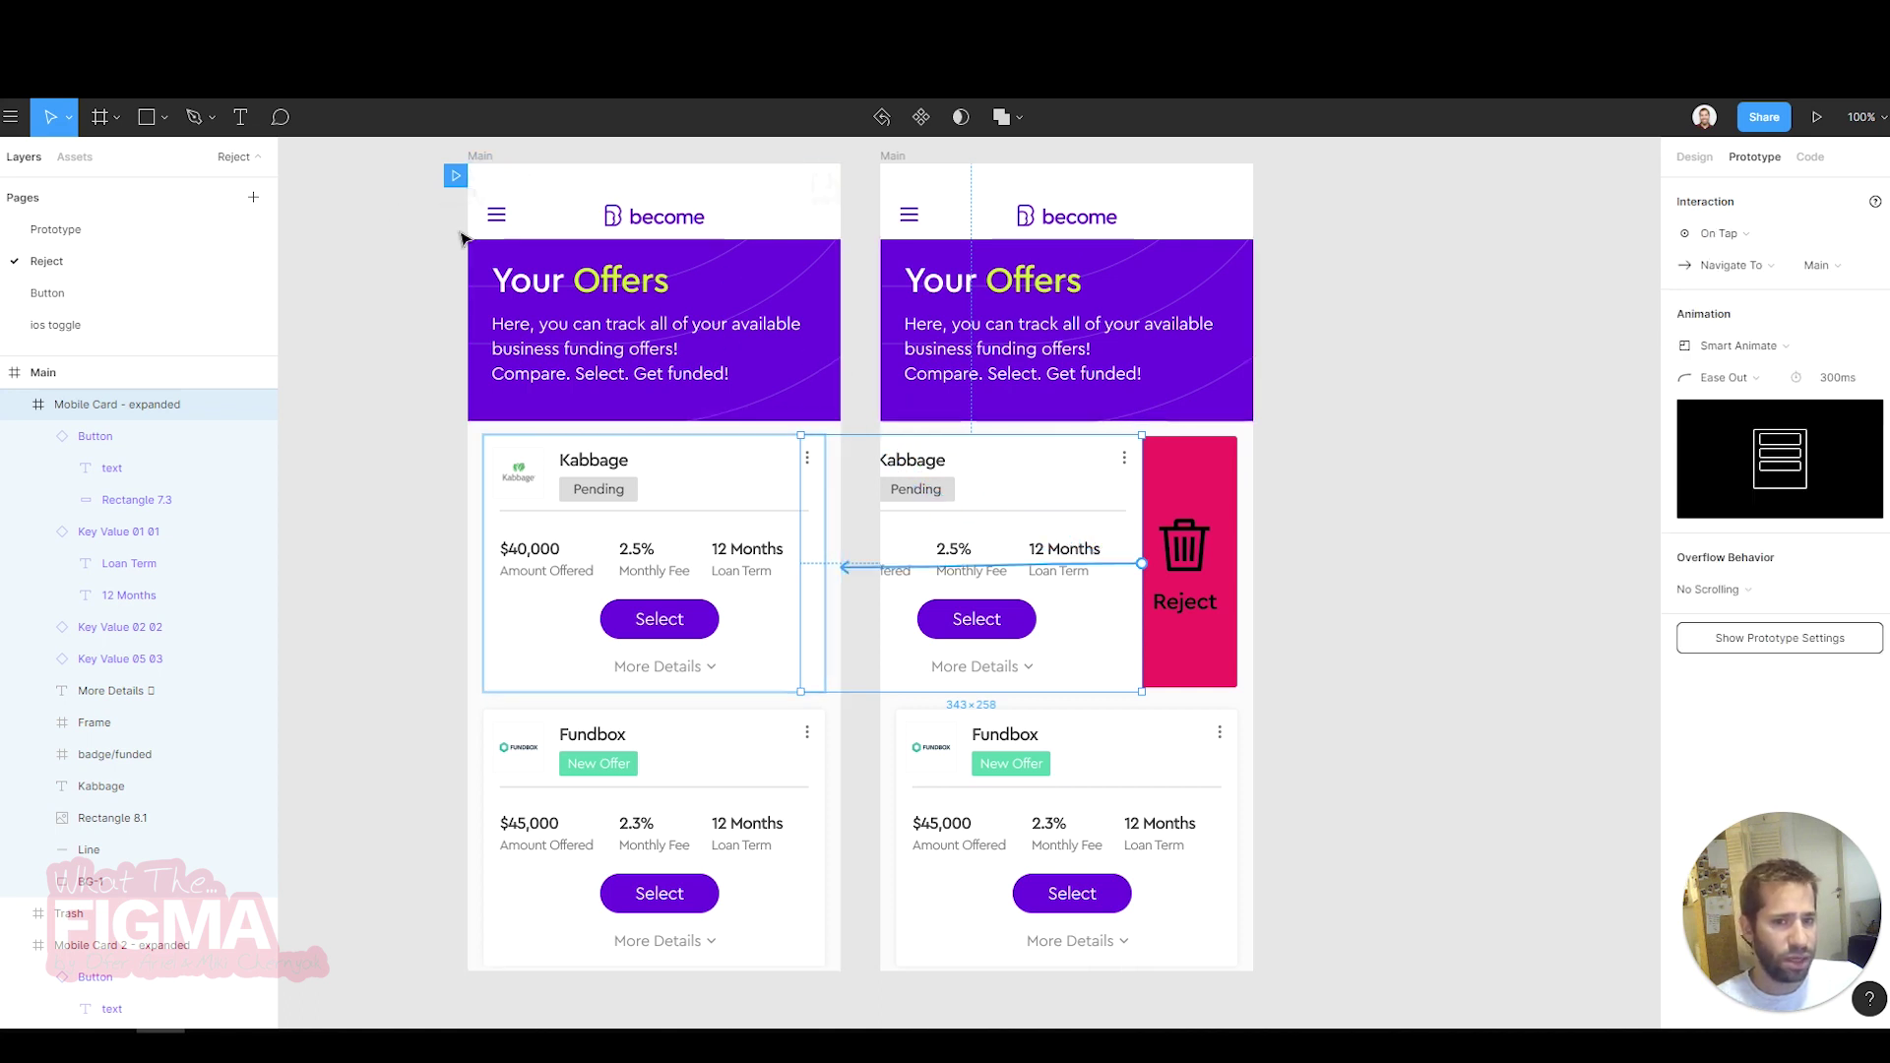
left_click(1730, 233)
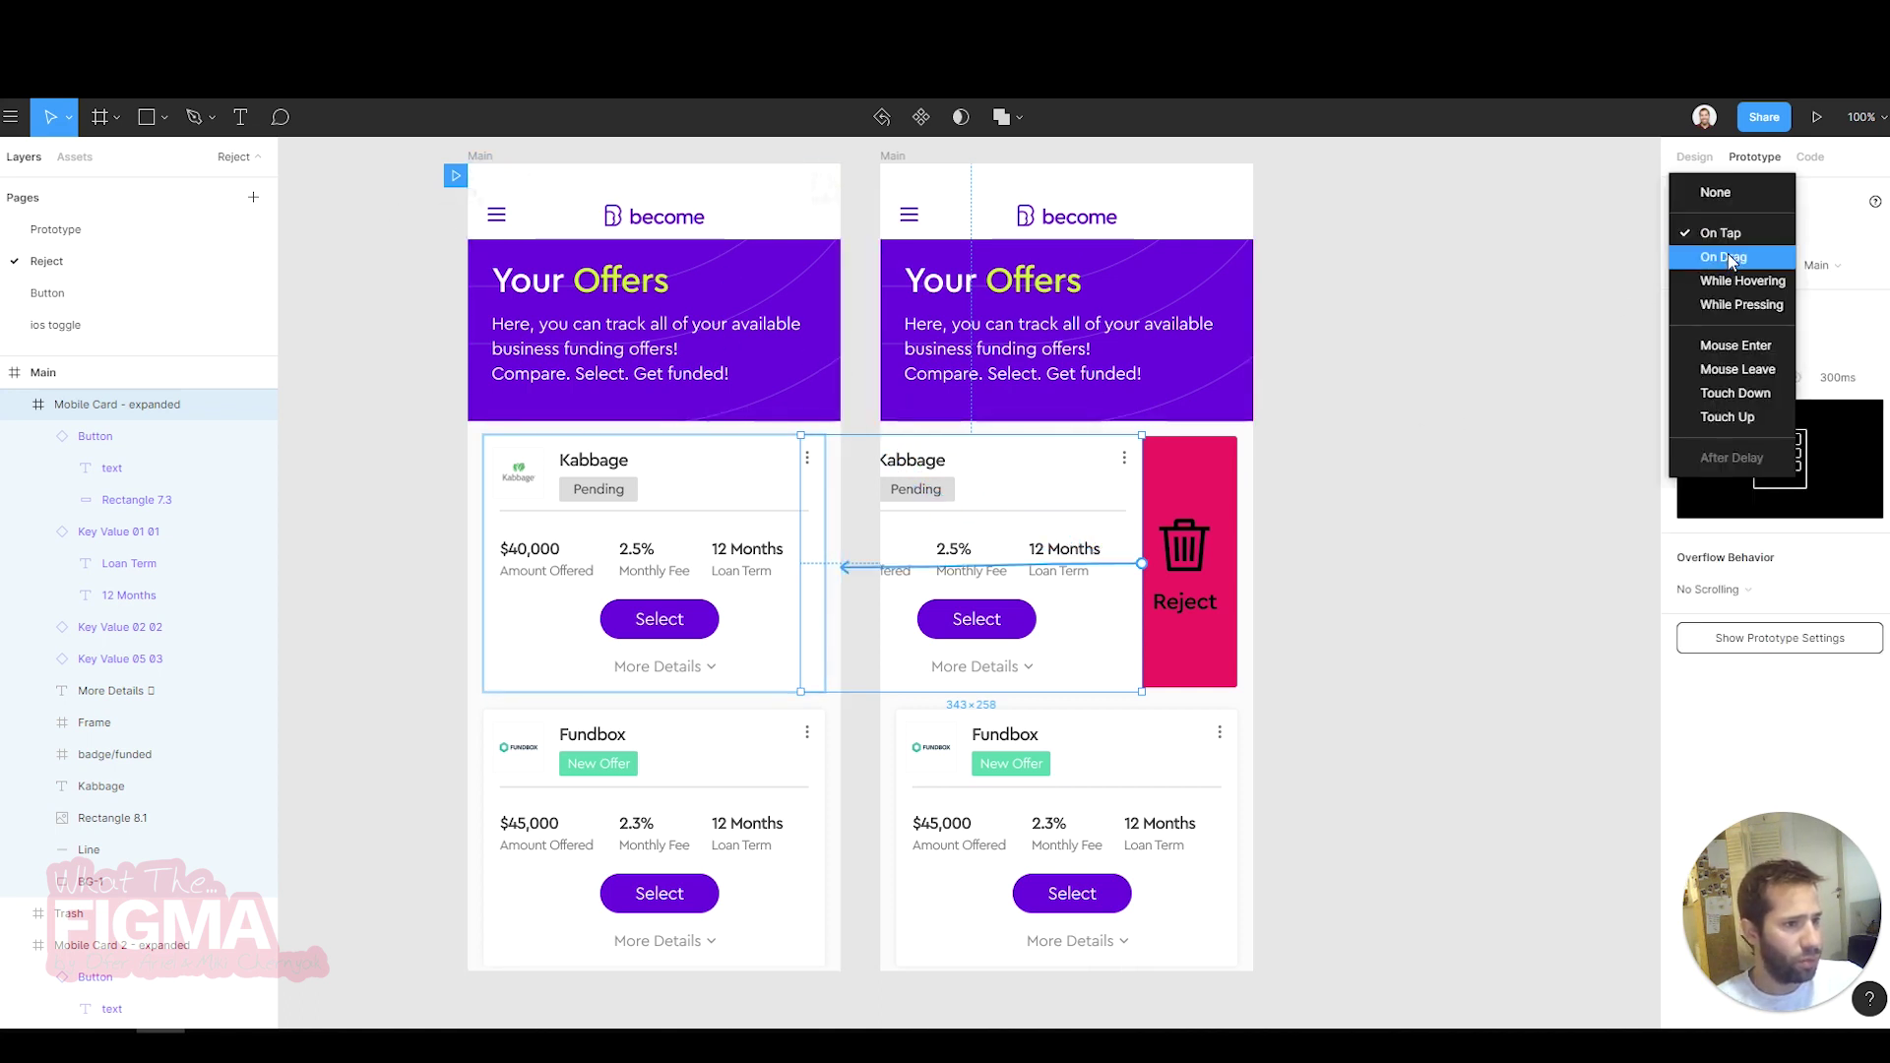
left_click(1723, 256)
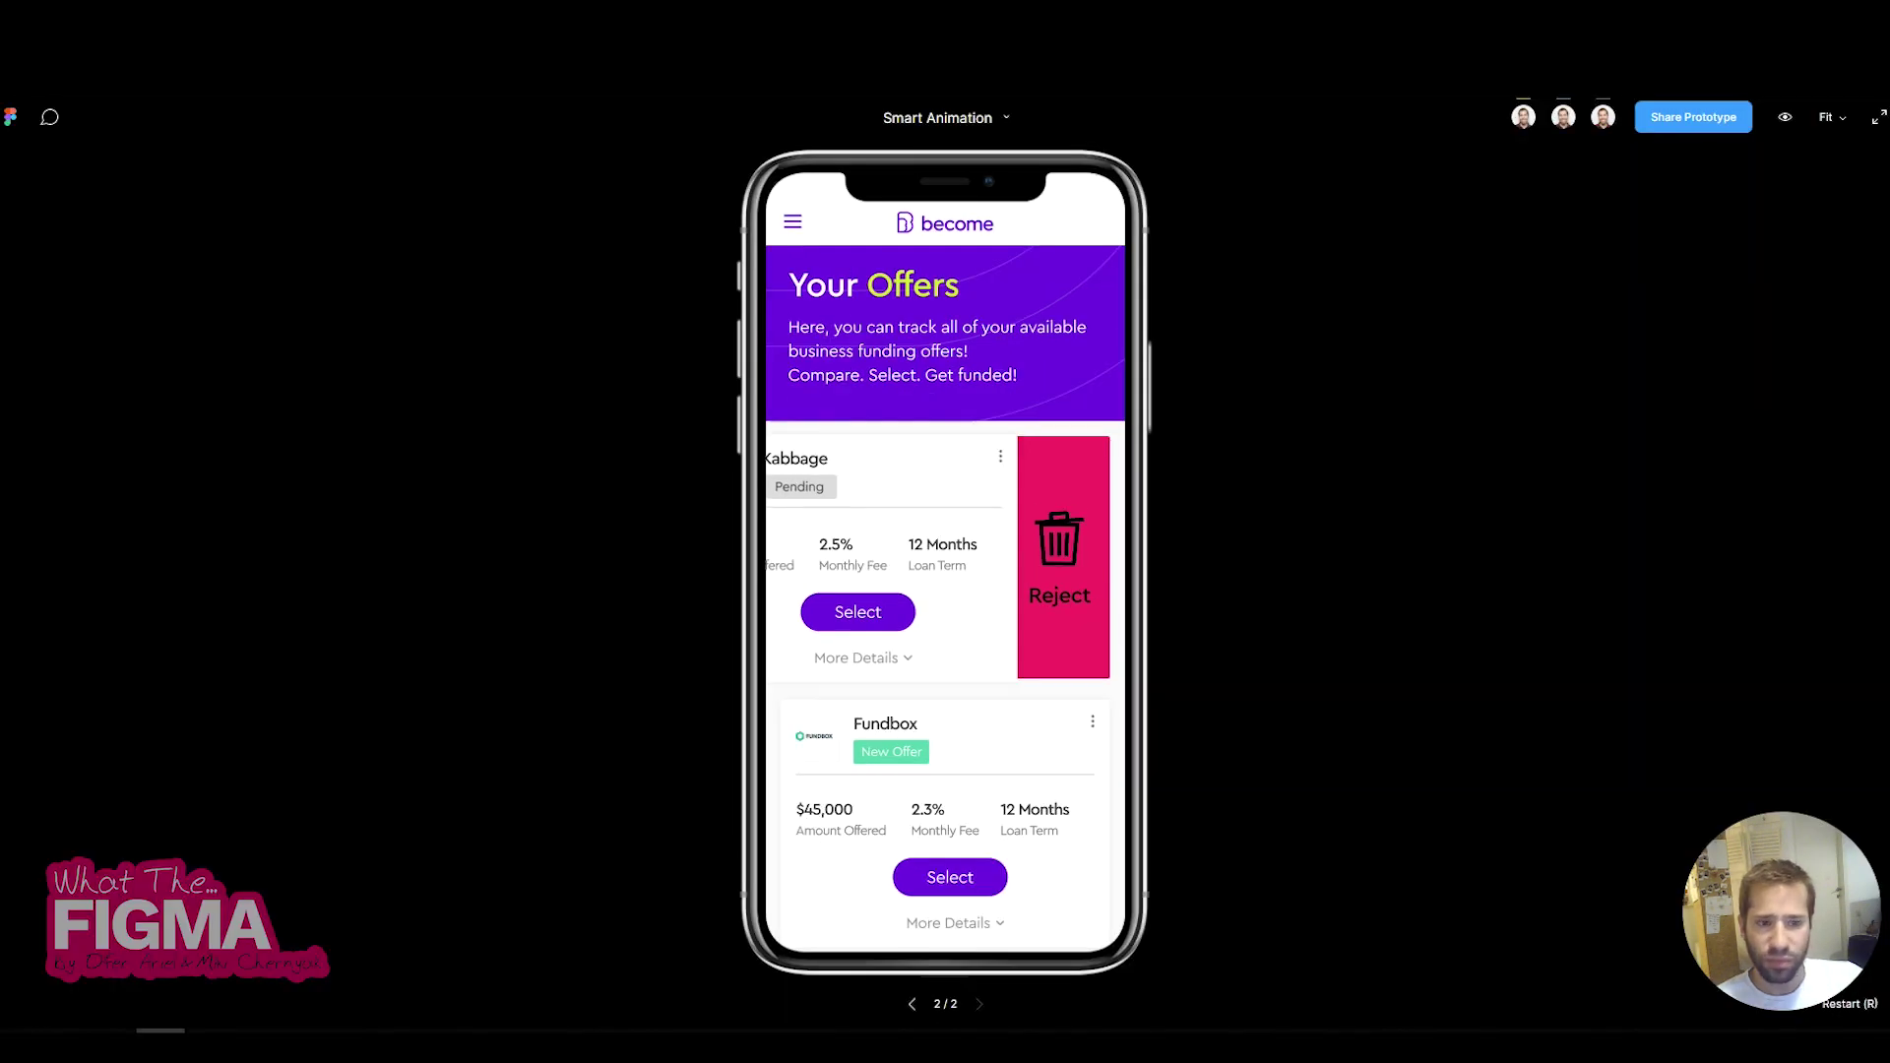
- Swipe the Kabbage card back and forth in the preview, hiding and revealing Reject
left_click_drag(991, 582, 928, 548)
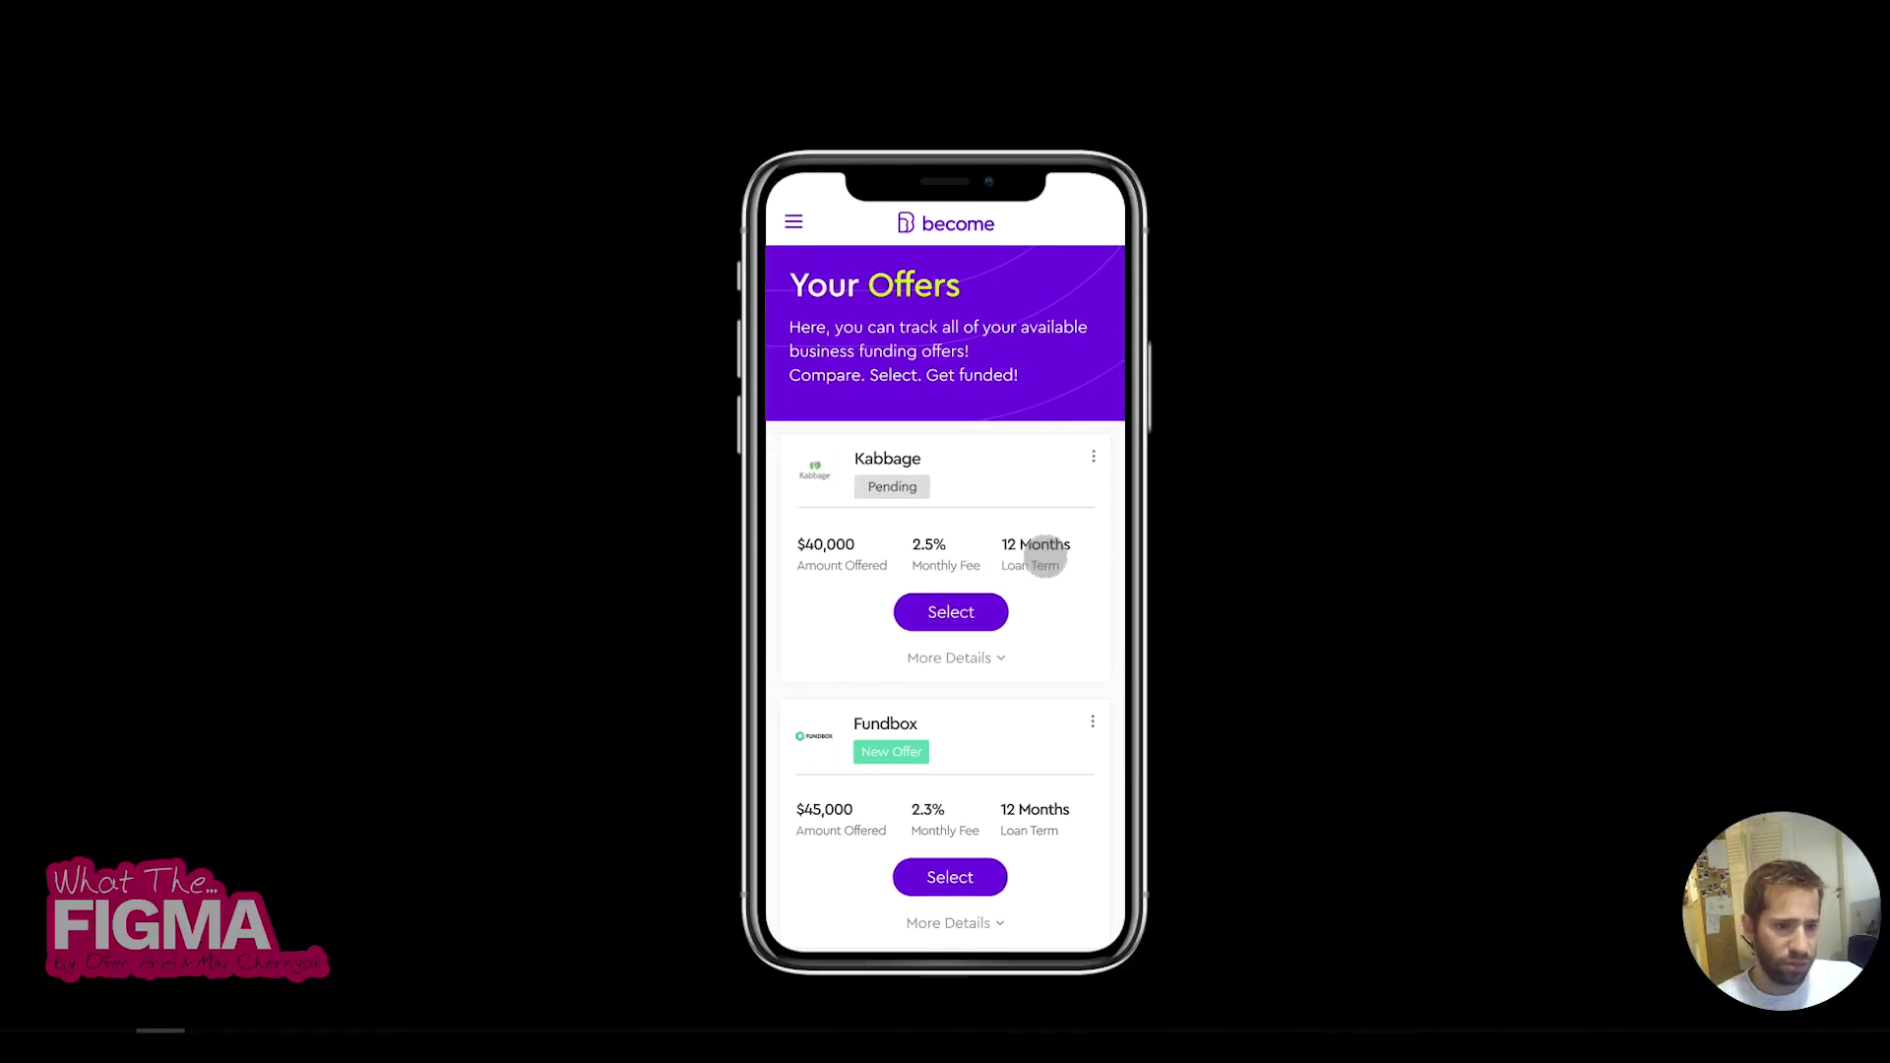
left_click_drag(1042, 540, 866, 537)
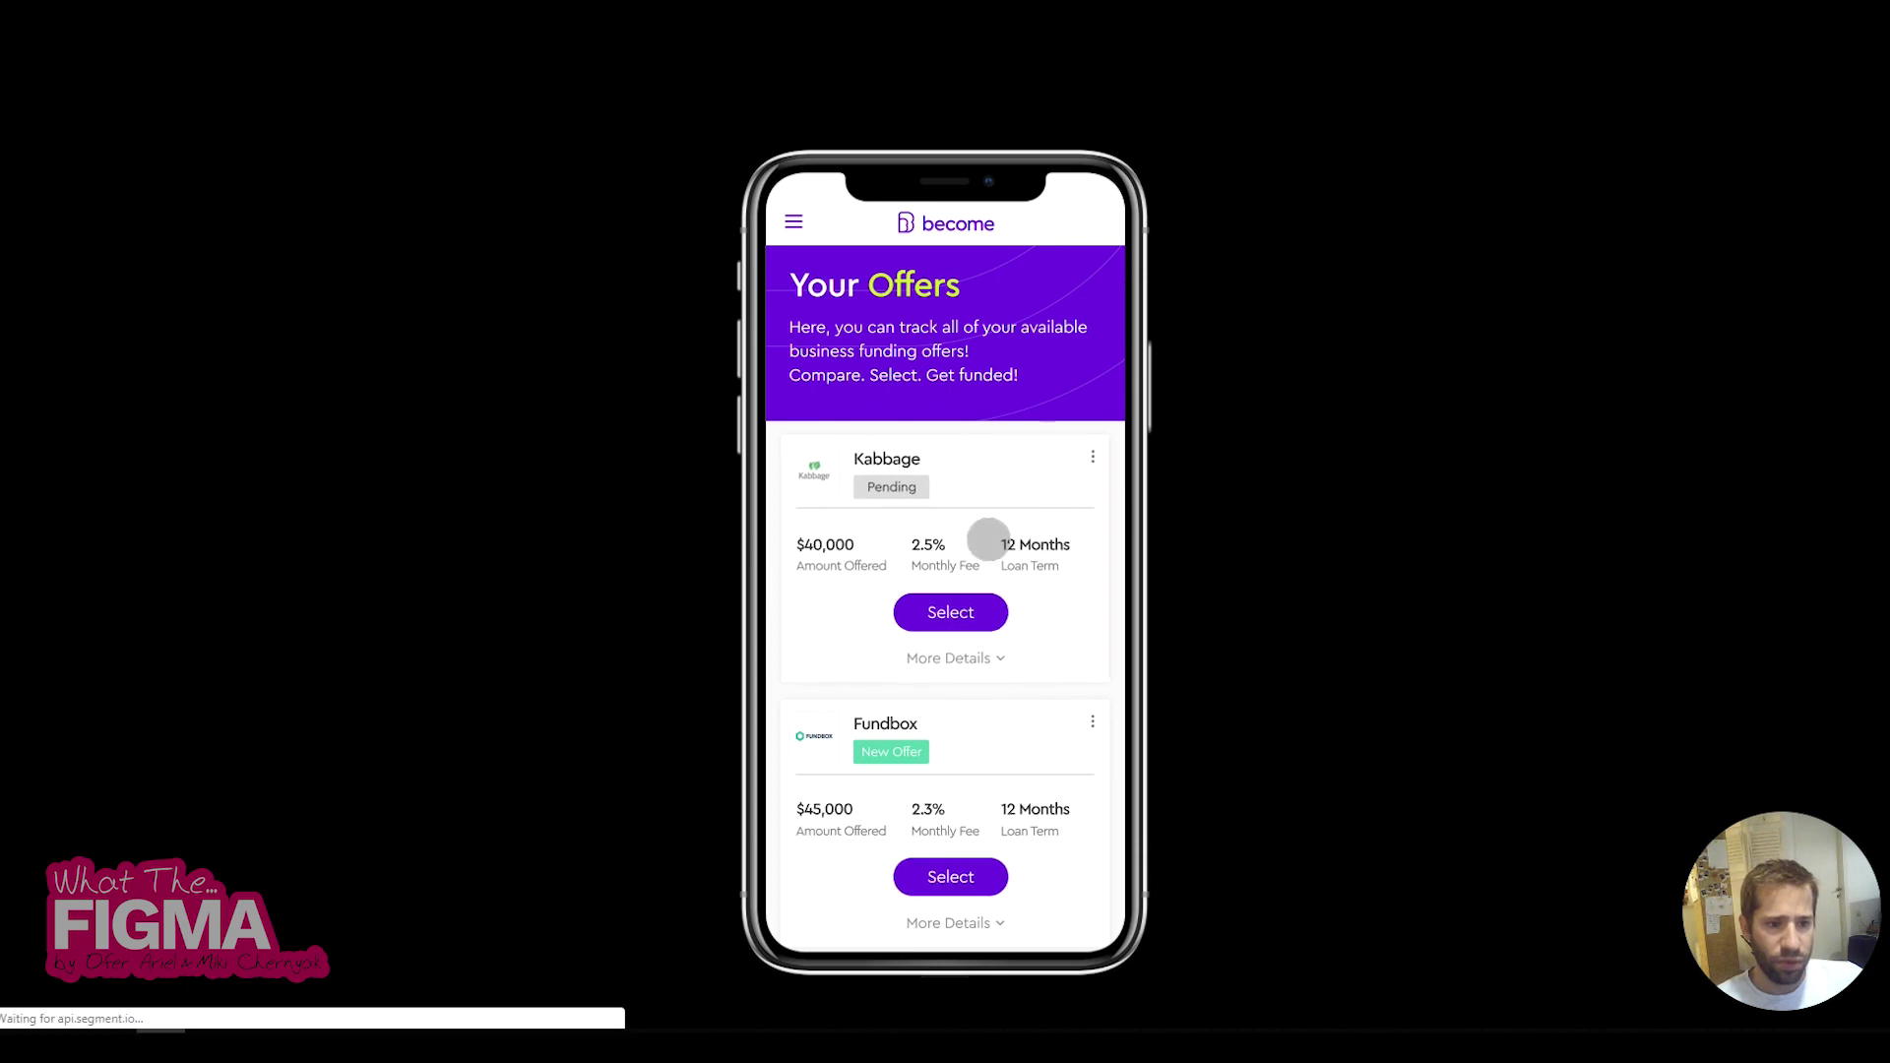
left_click_drag(987, 535, 784, 549)
left_click_drag(1063, 535, 734, 554)
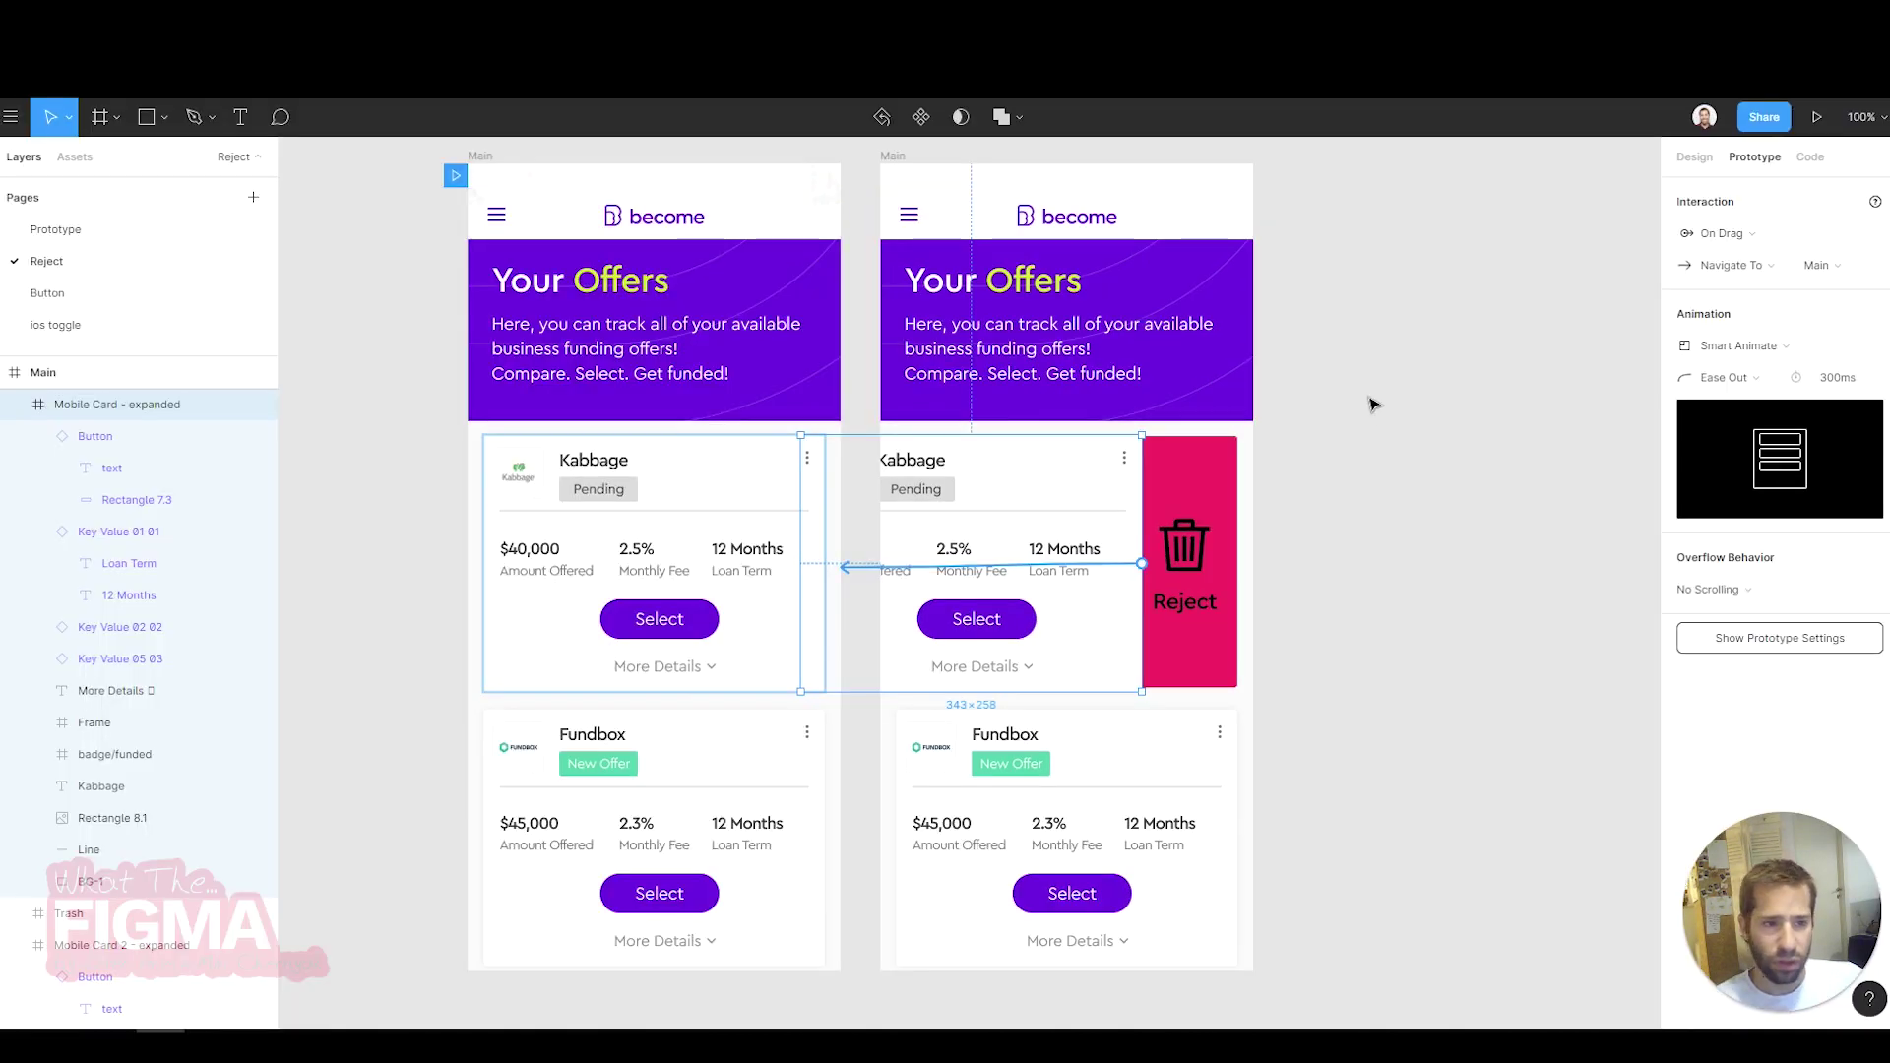
- Duplicate the screen showing the Reject panel into a third Main frame
left_click(1373, 404)
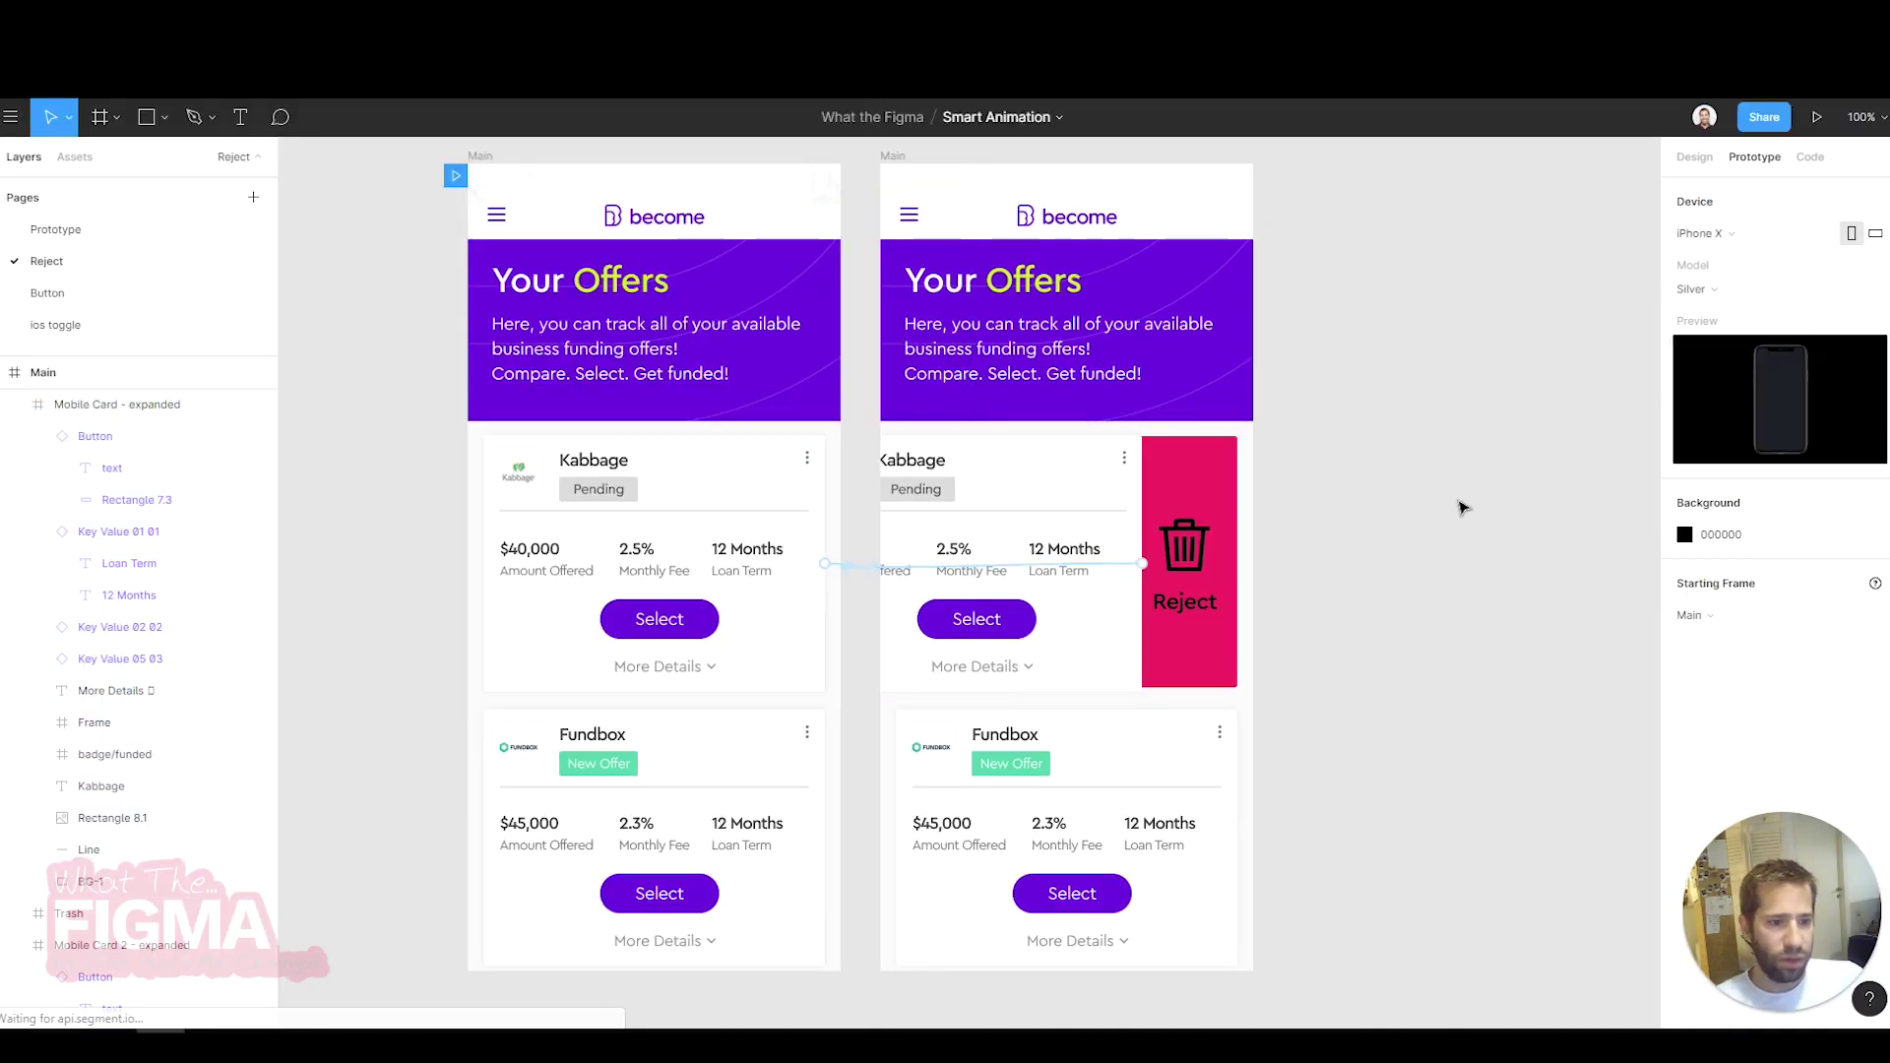
mouse_move(1458, 506)
left_mouse_down()
mouse_move(1197, 486)
mouse_move(1251, 481)
left_mouse_up()
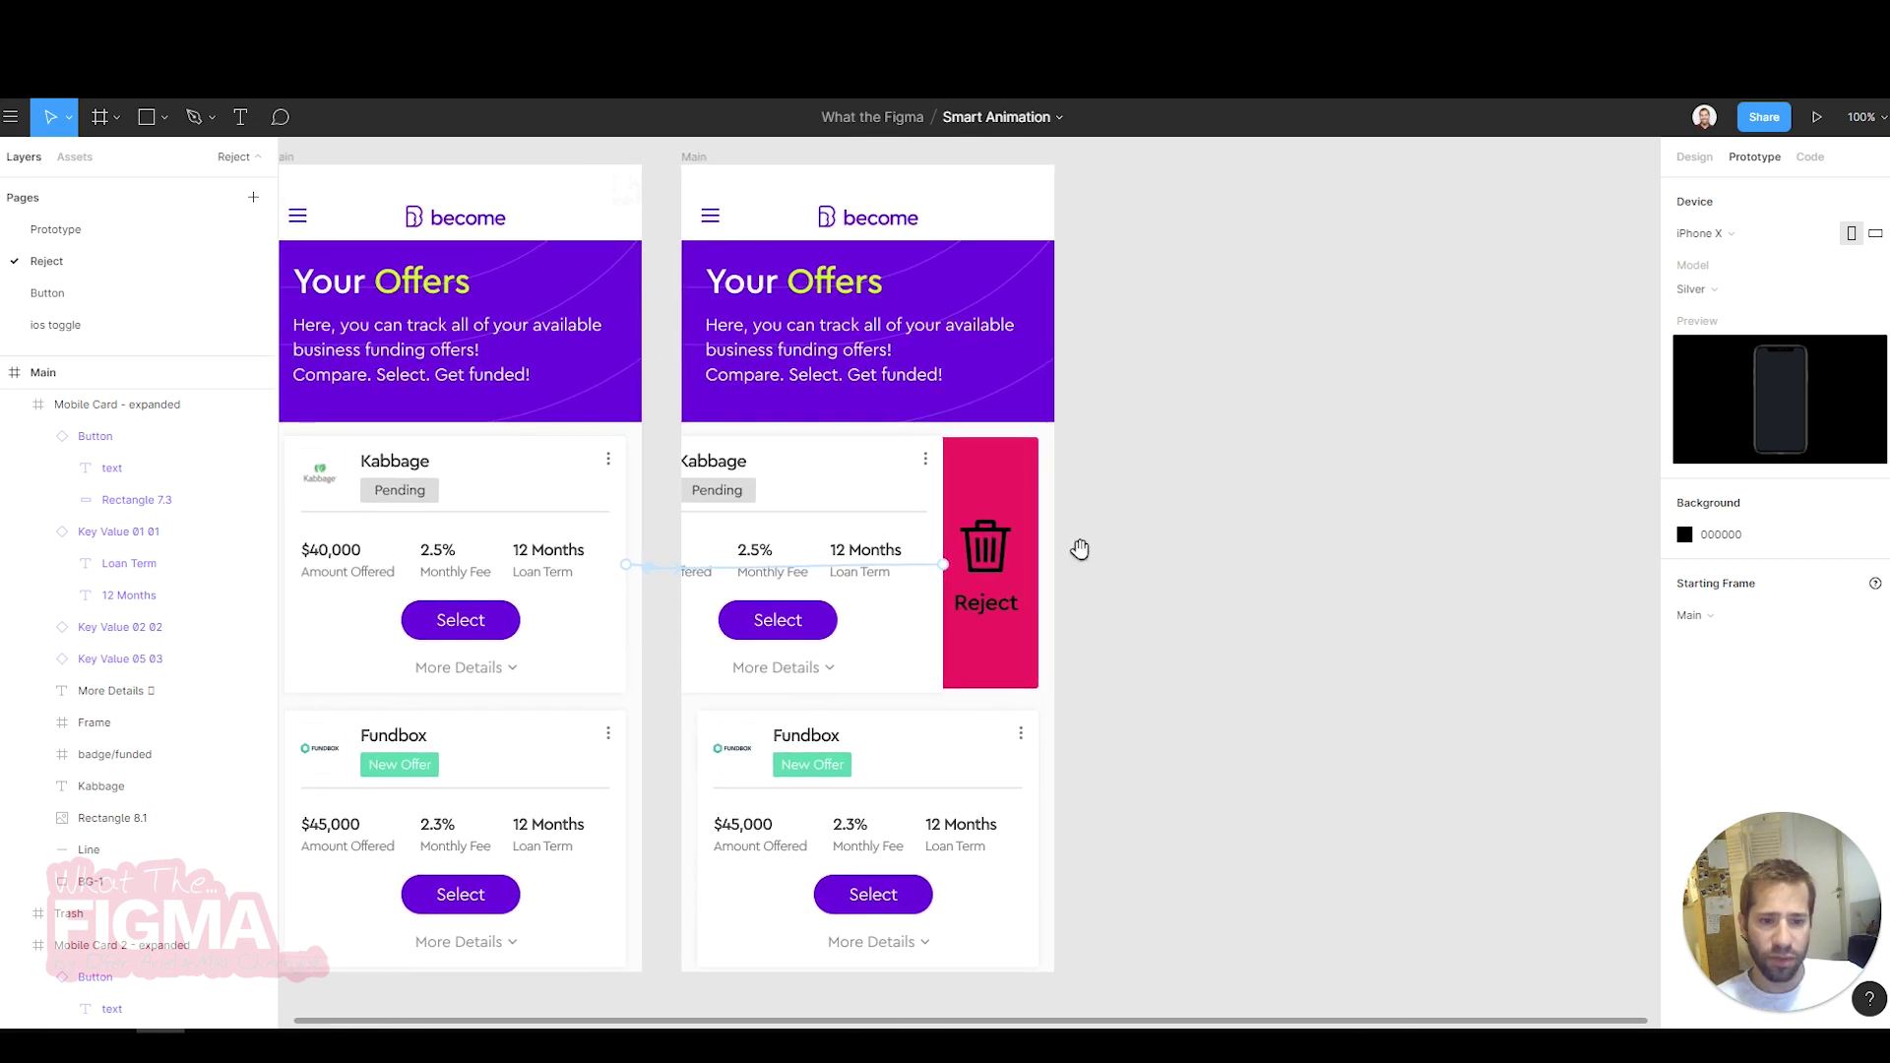
left_click(701, 160)
key("ctrl+d")
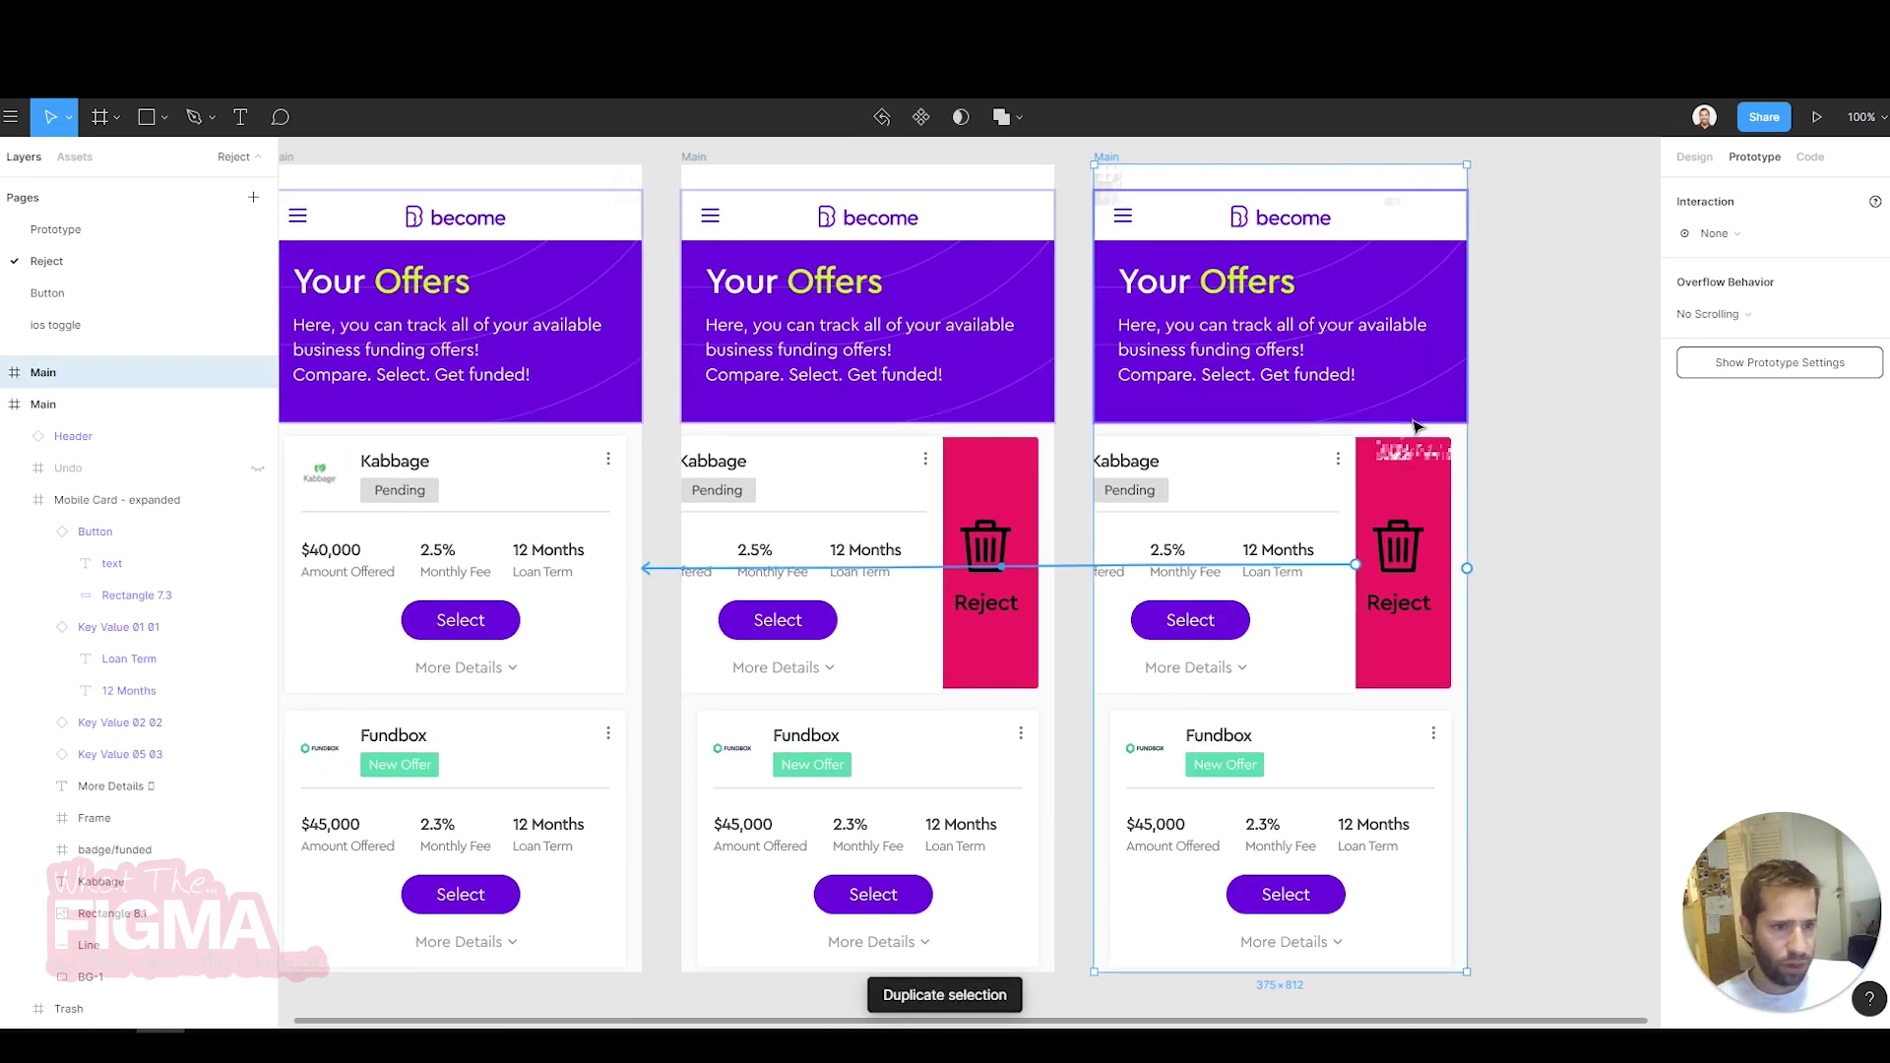
left_click_drag(1584, 484, 1329, 445)
scroll(1210, 452, "up", 2)
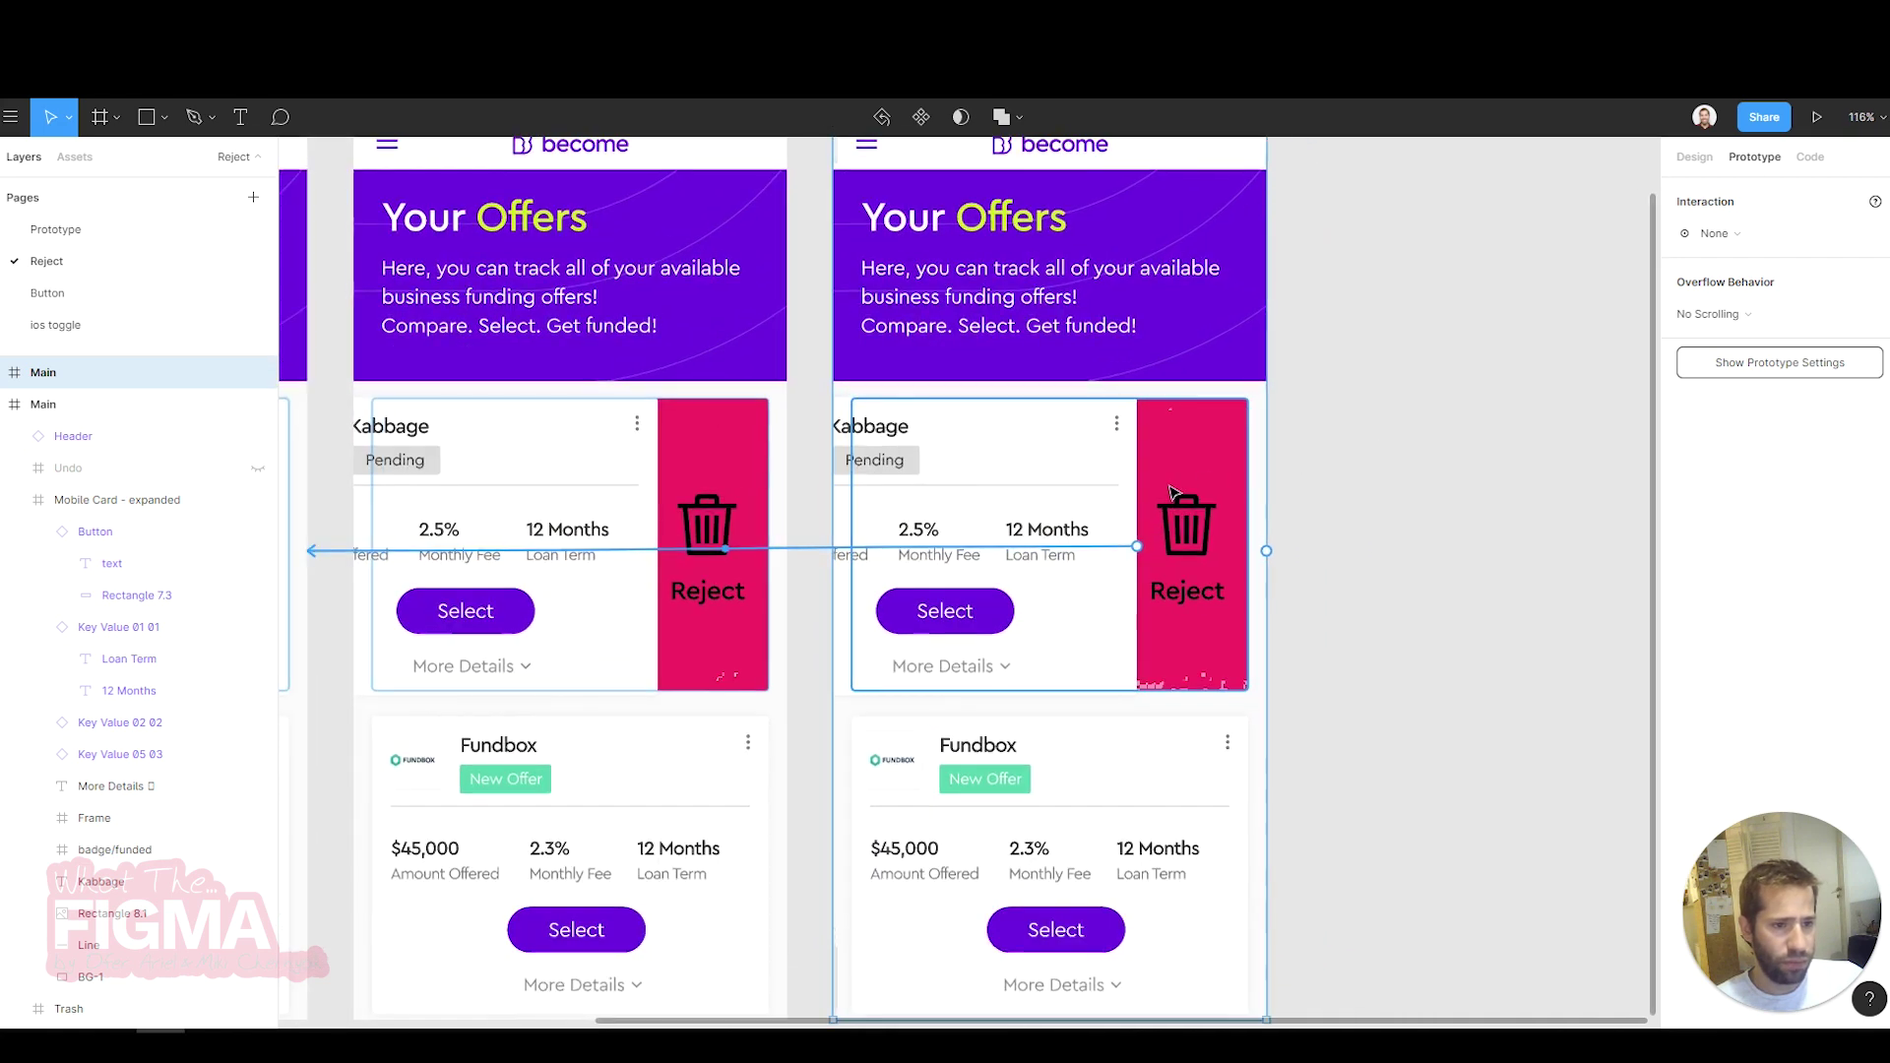
- In the copy, push the Kabbage card and Reject panel out left and move Fundbox up top
left_click(1014, 448)
left_click(932, 458)
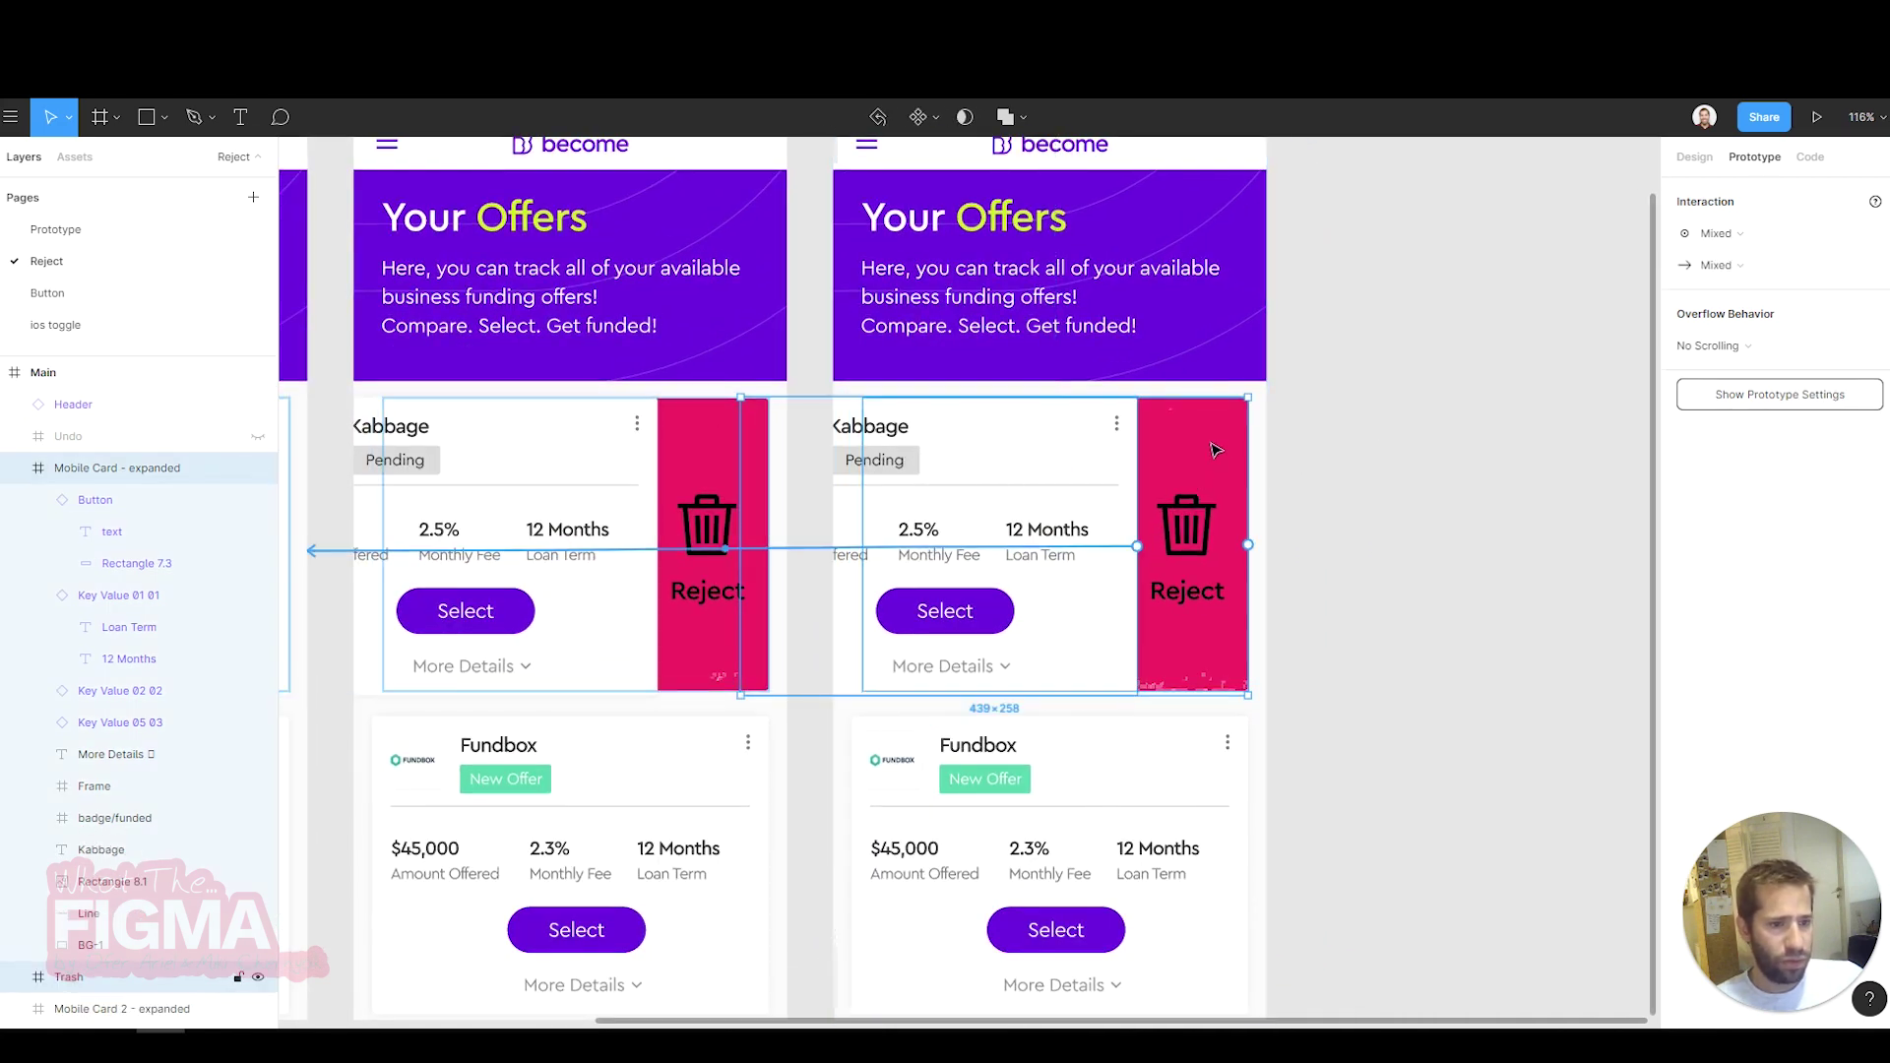
key("shift+Left")
key("shift+Left")
key("shift+Left")
key("shift+Left")
key("shift+Left")
key("shift+Left")
key("shift+Left")
key("shift+Left")
key("shift+Left")
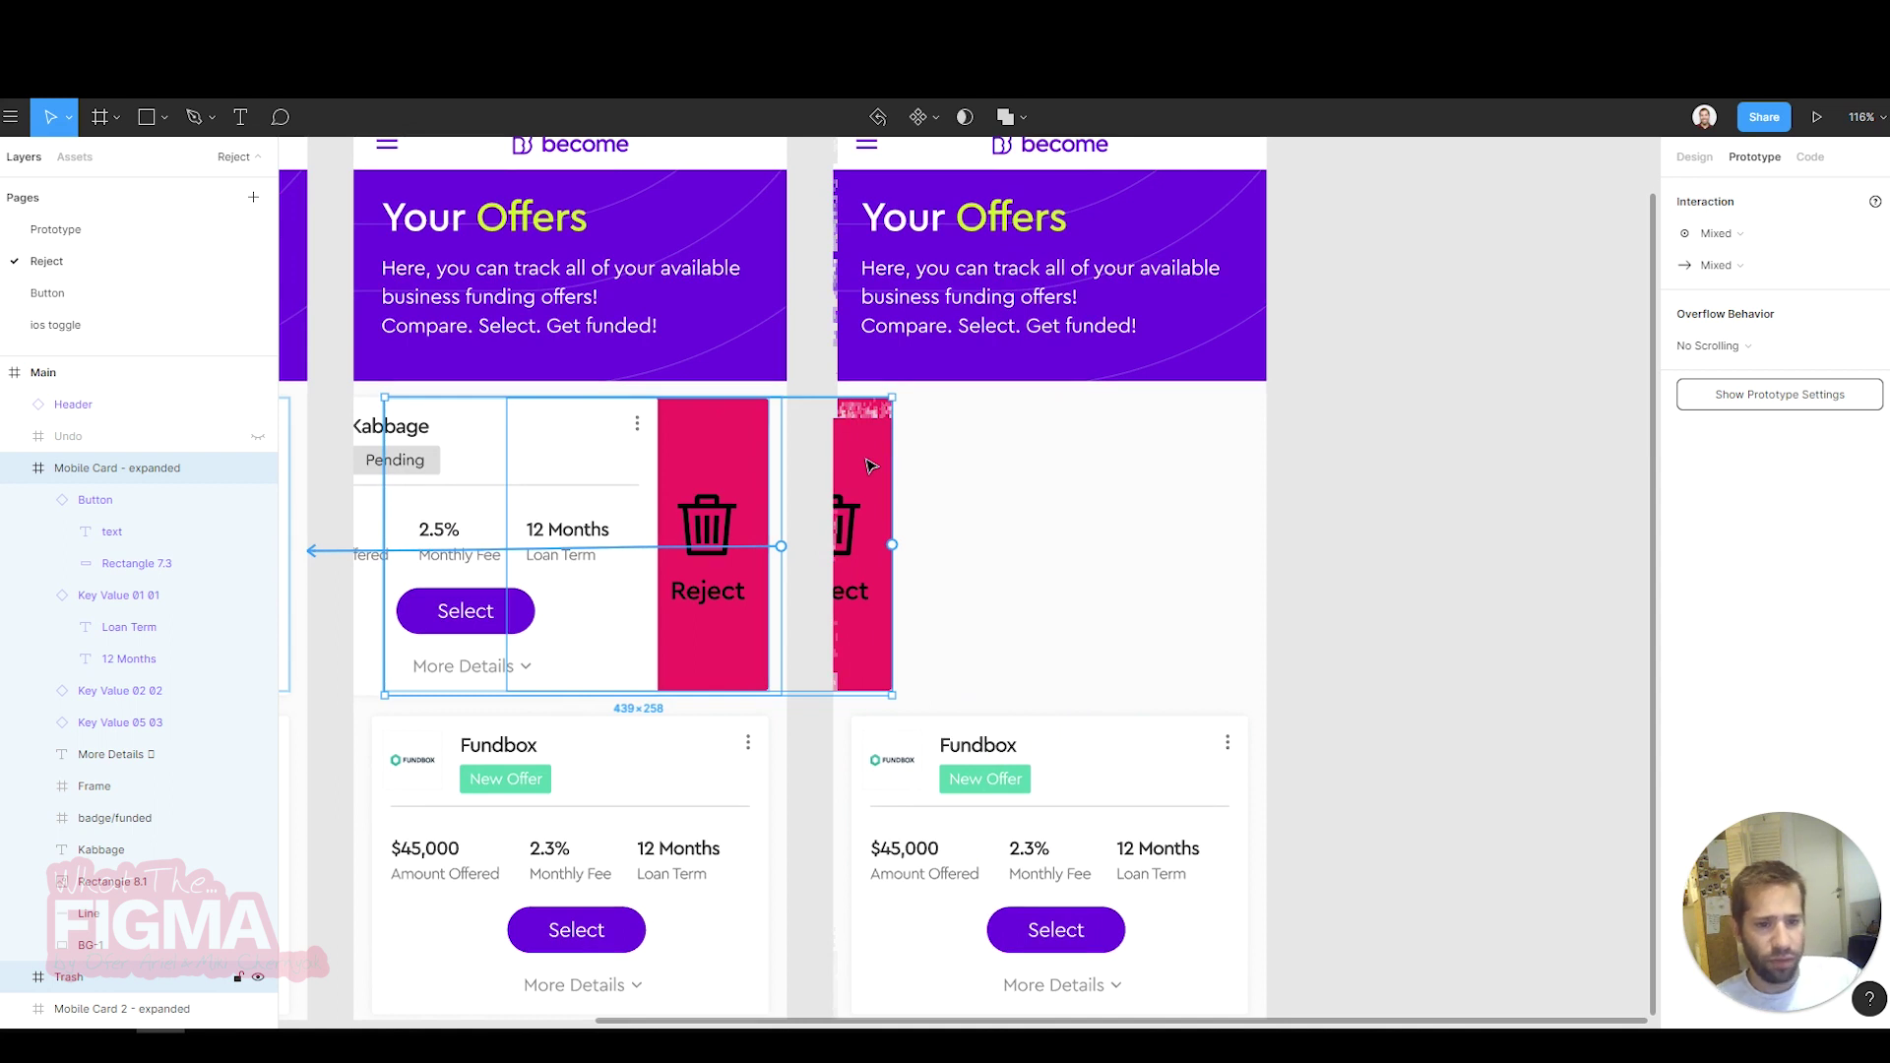
key("shift+Left")
key("shift+Left")
key("shift+Left")
key("shift+Left")
key("shift+Left")
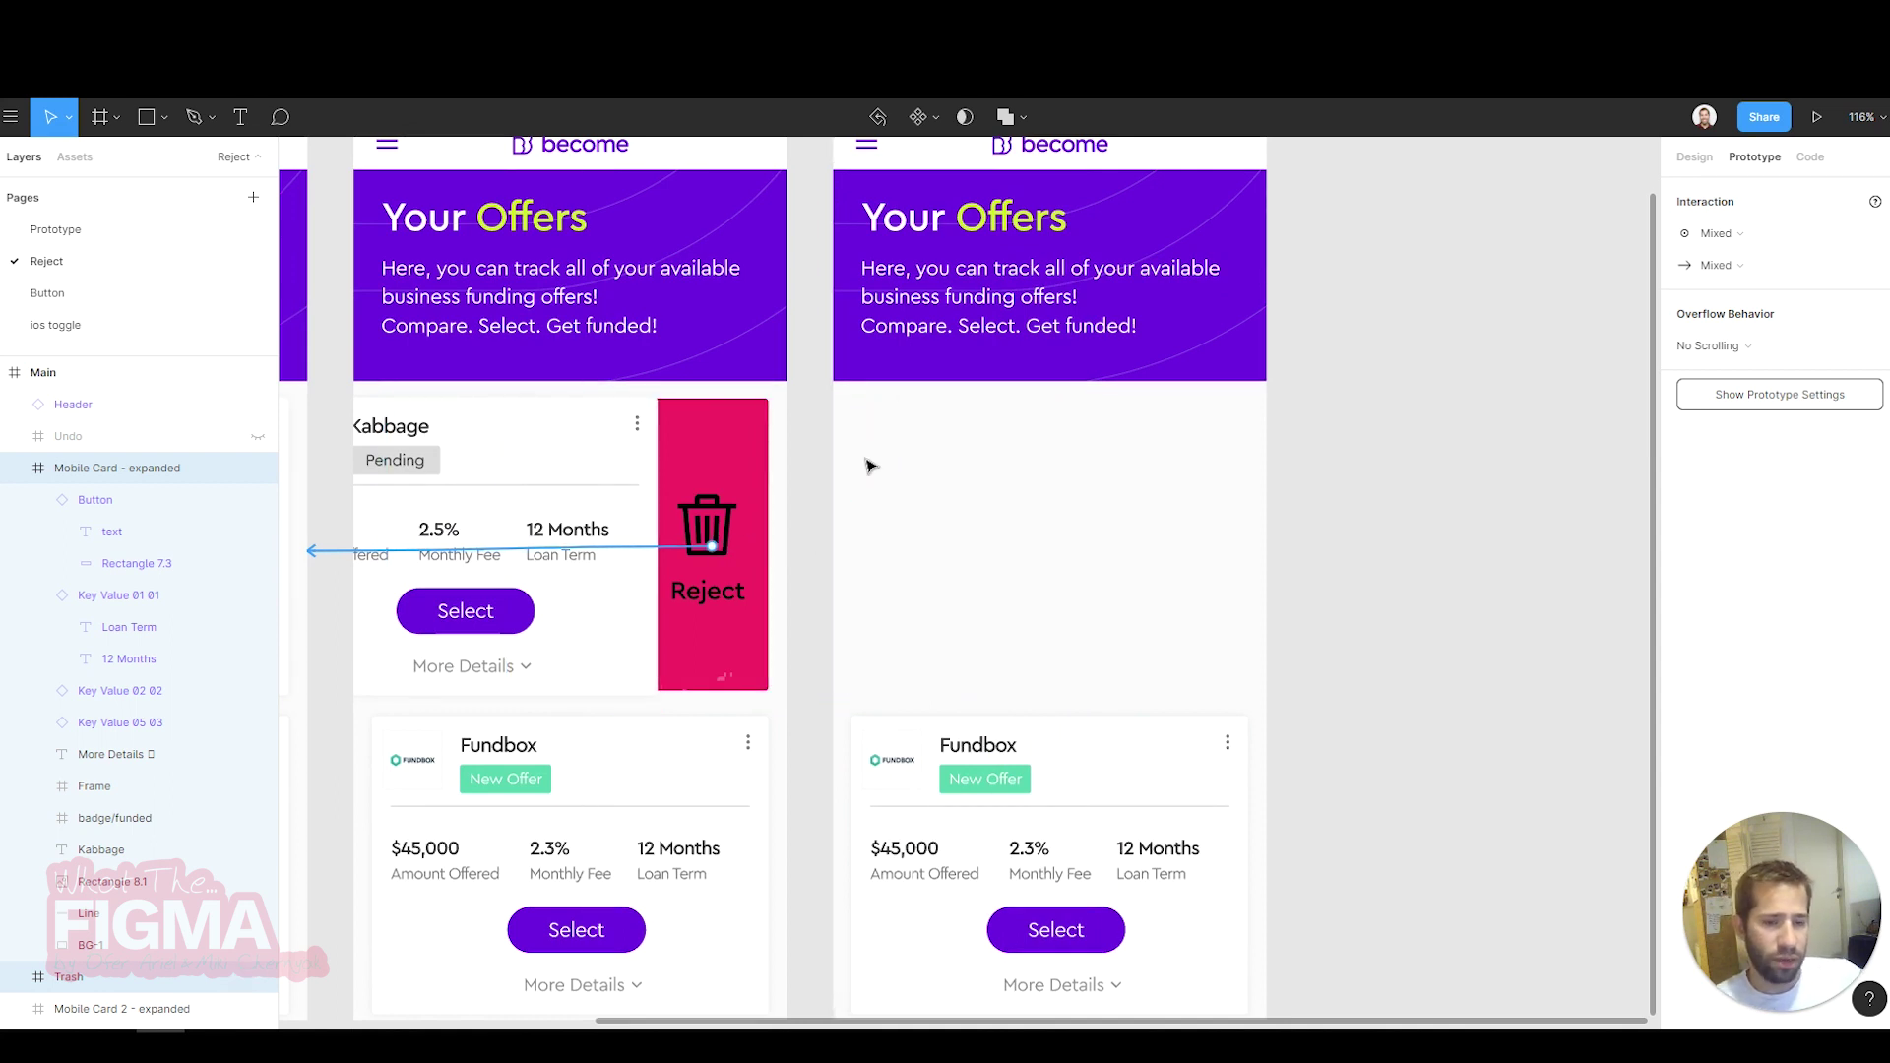
left_click(1146, 777)
left_click_drag(1157, 793, 1159, 507)
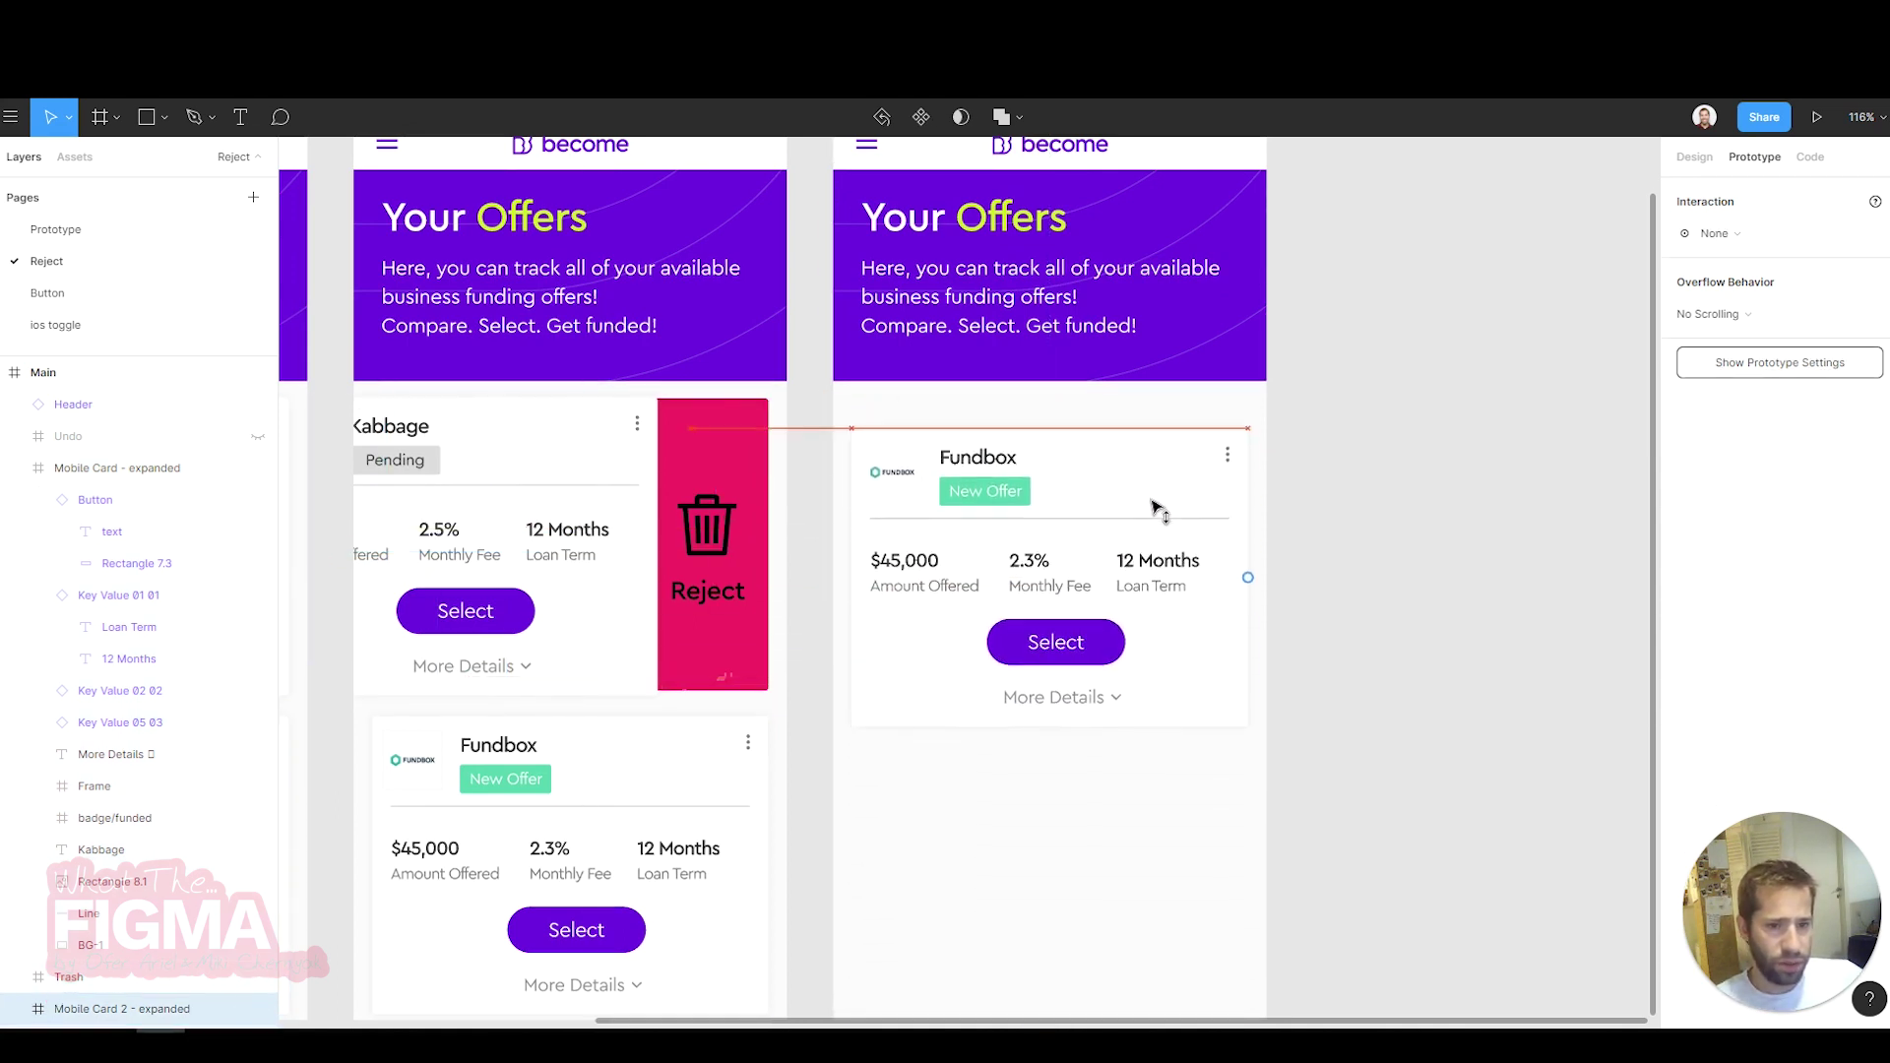
- Link the Reject-panel screen to the Fundbox-only screen
left_click(1373, 502)
key("shift+0")
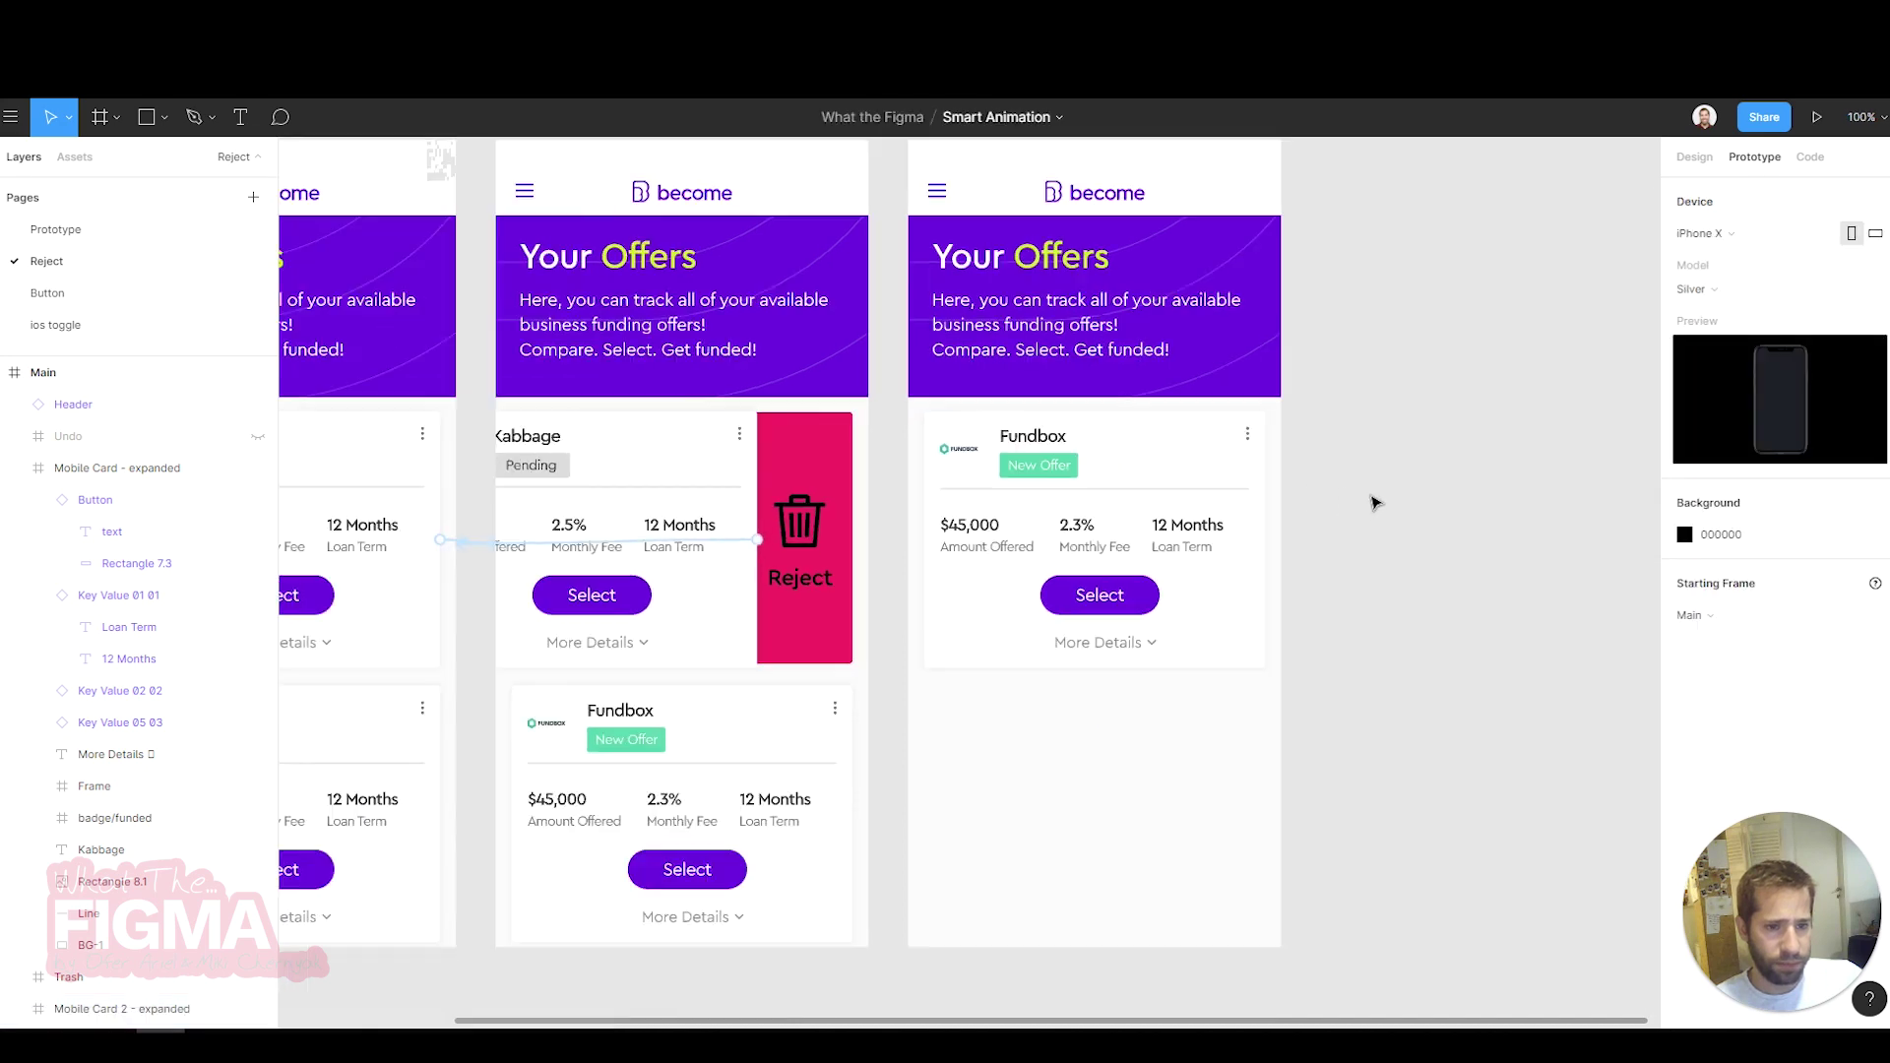
scroll(1375, 502, "down", 3)
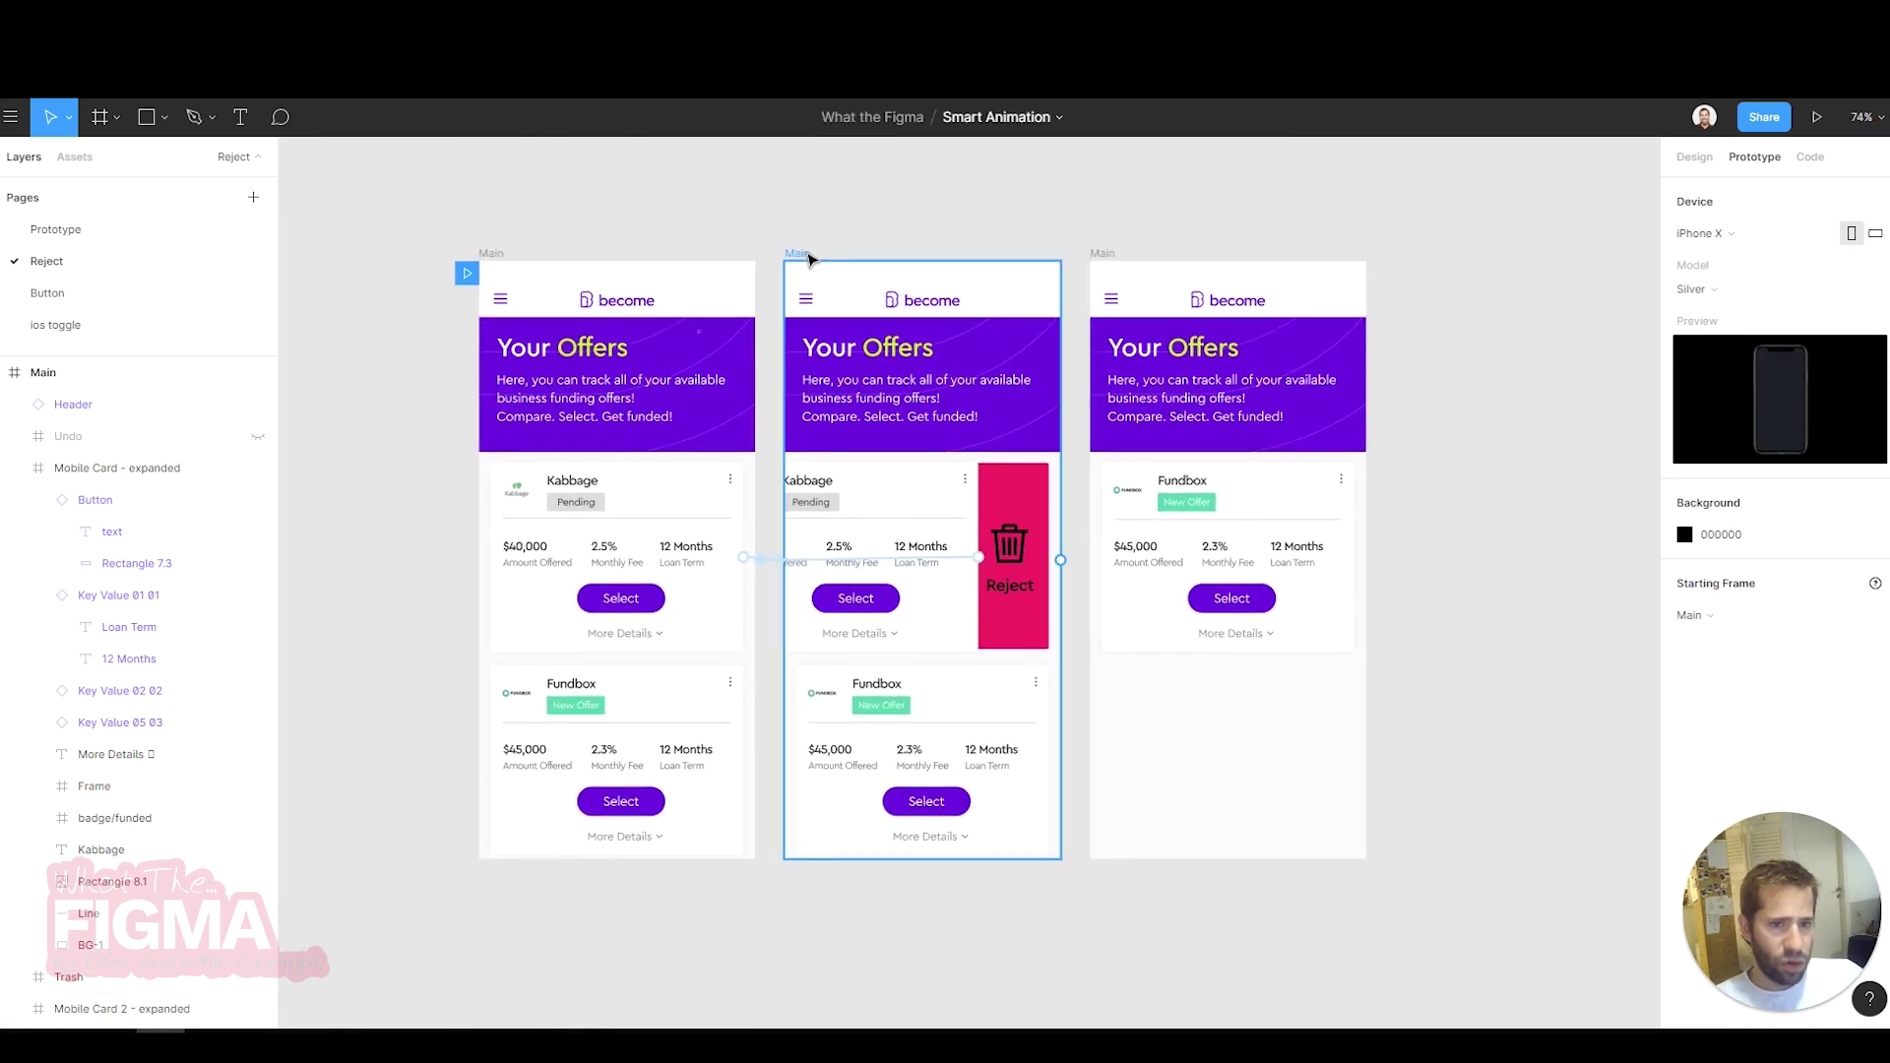
left_click(806, 255)
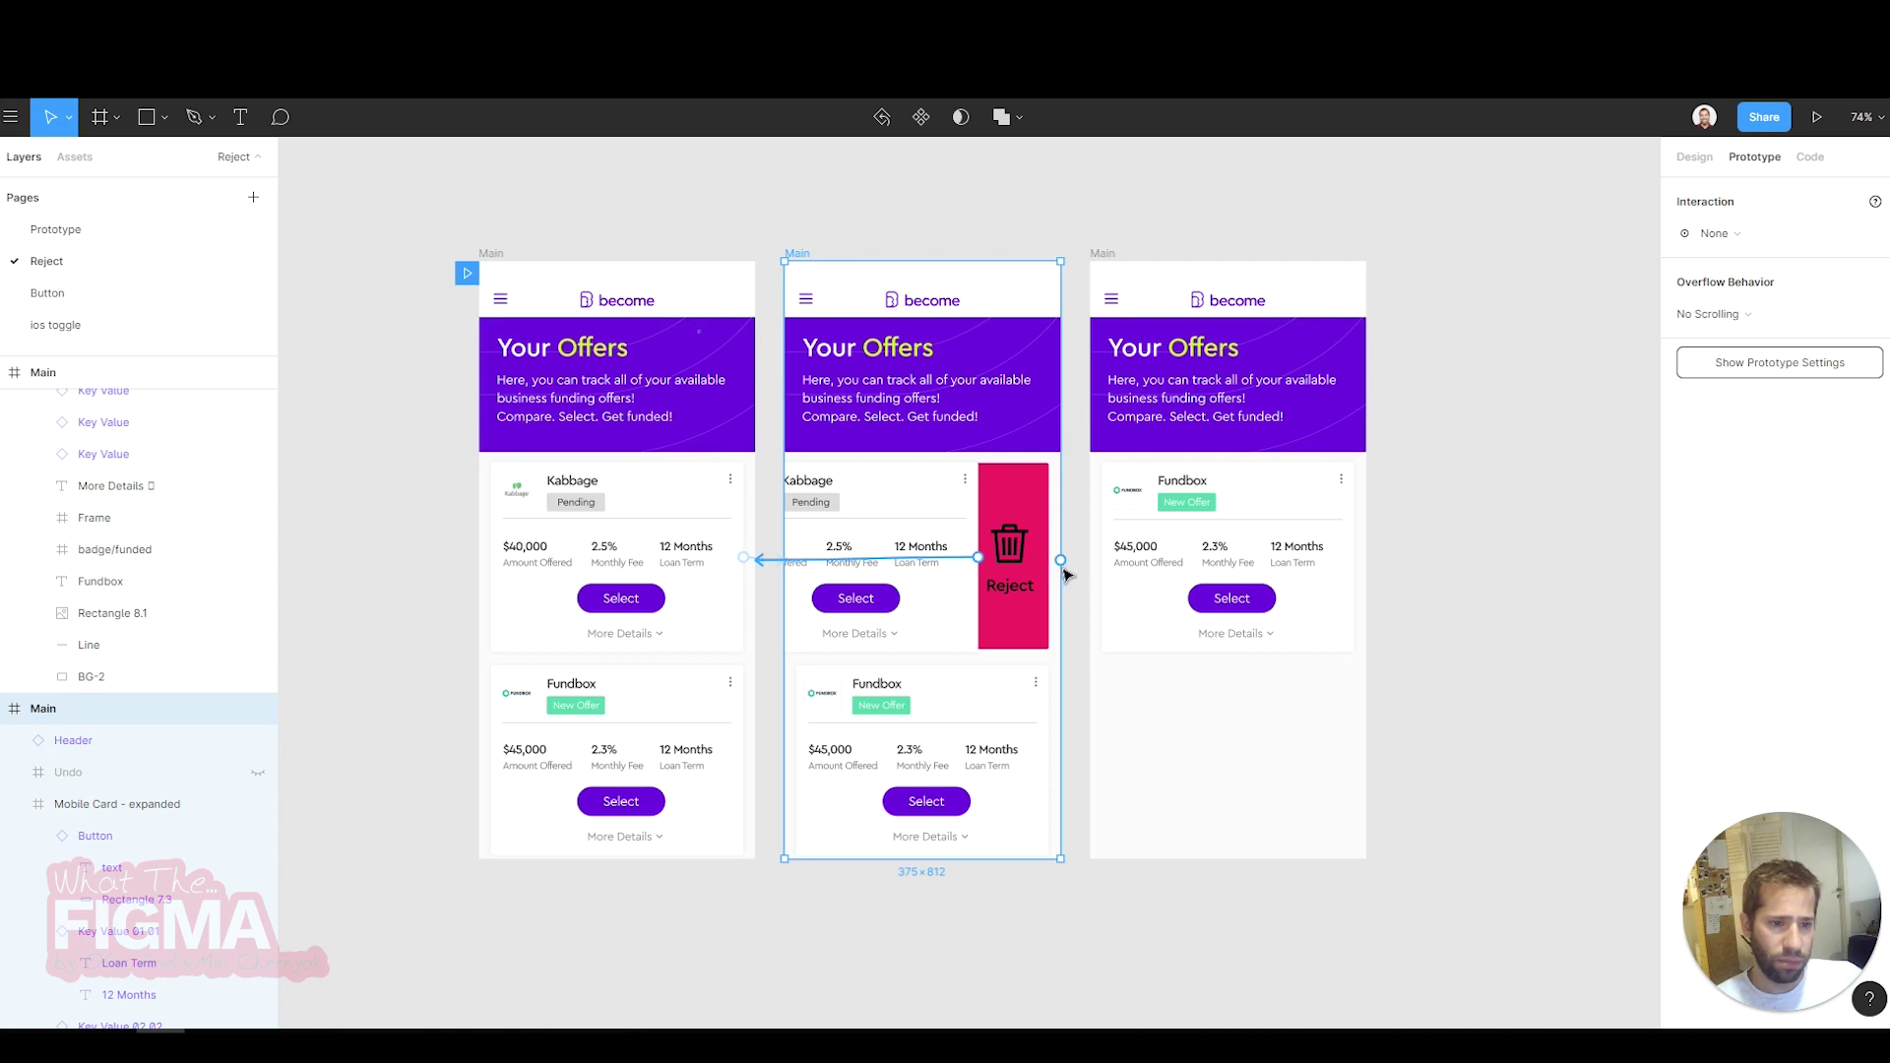
left_click_drag(1063, 565, 1130, 560)
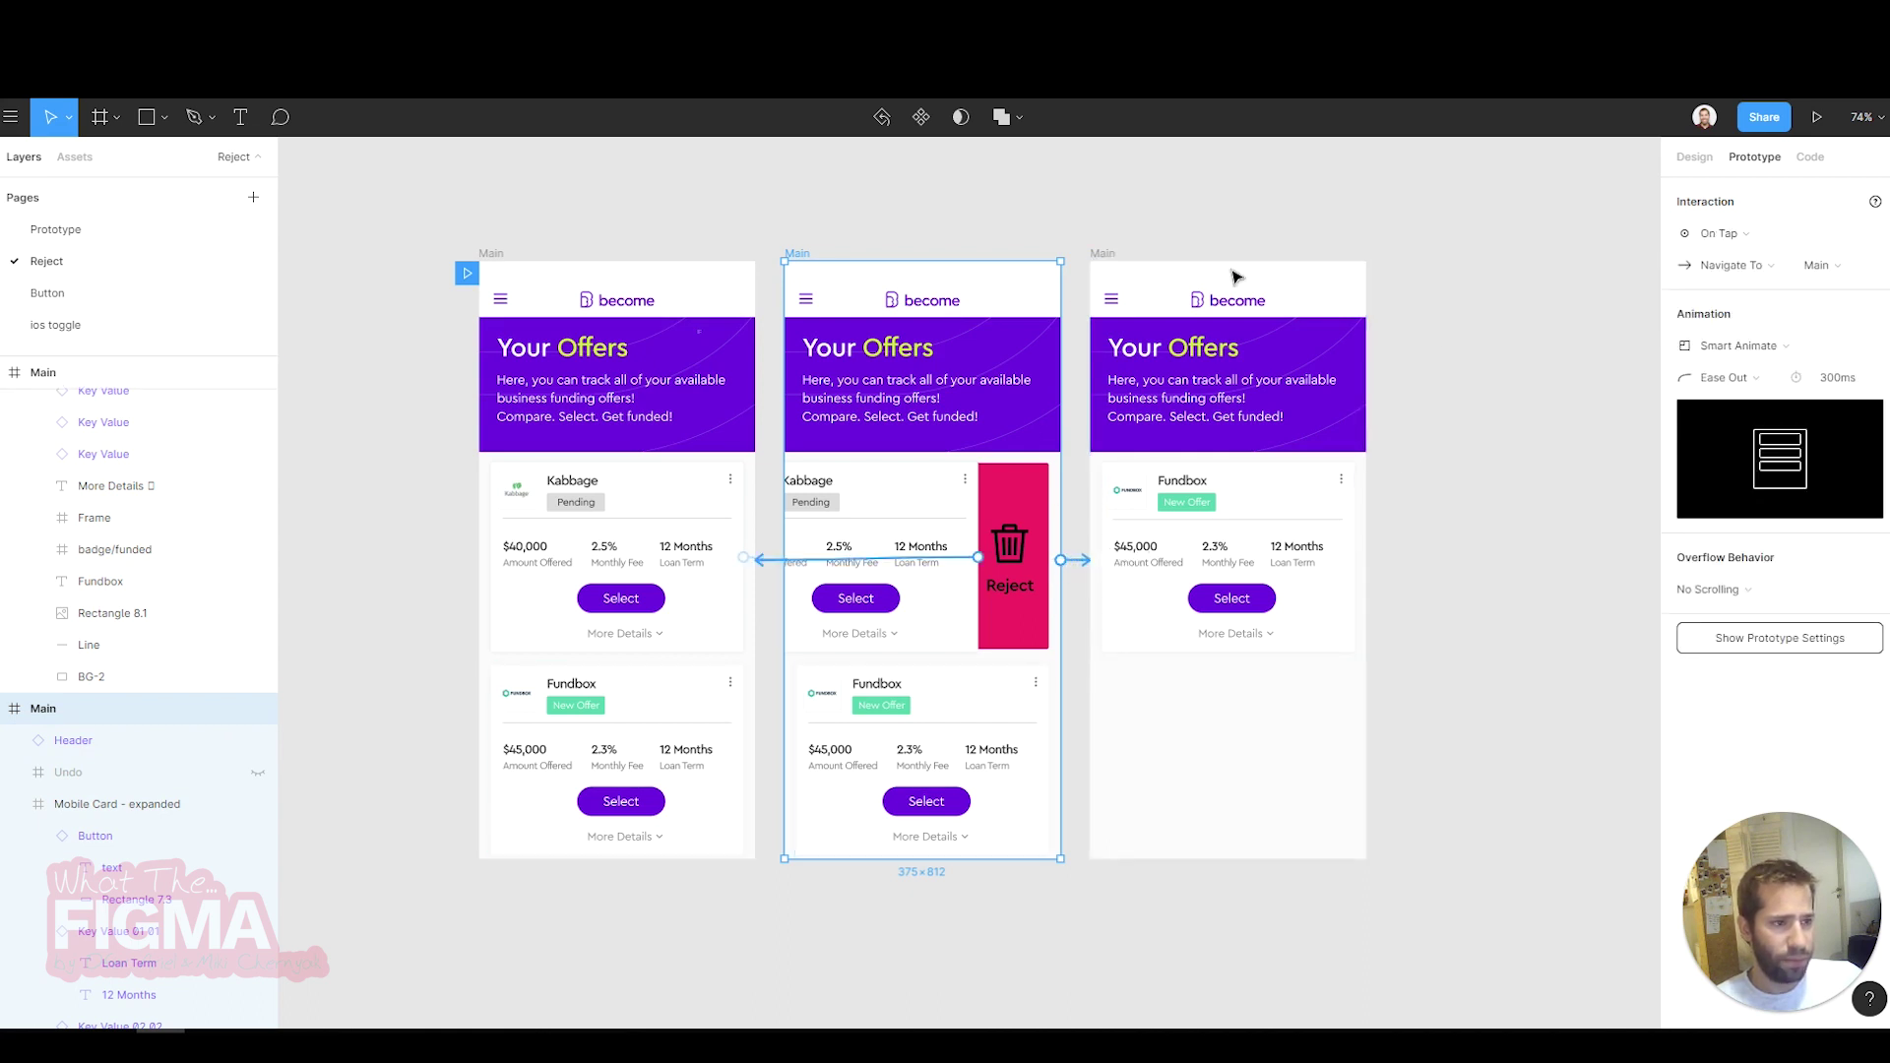
- Set the link's trigger to After Delay 500ms and open the prototype preview
left_click(1720, 233)
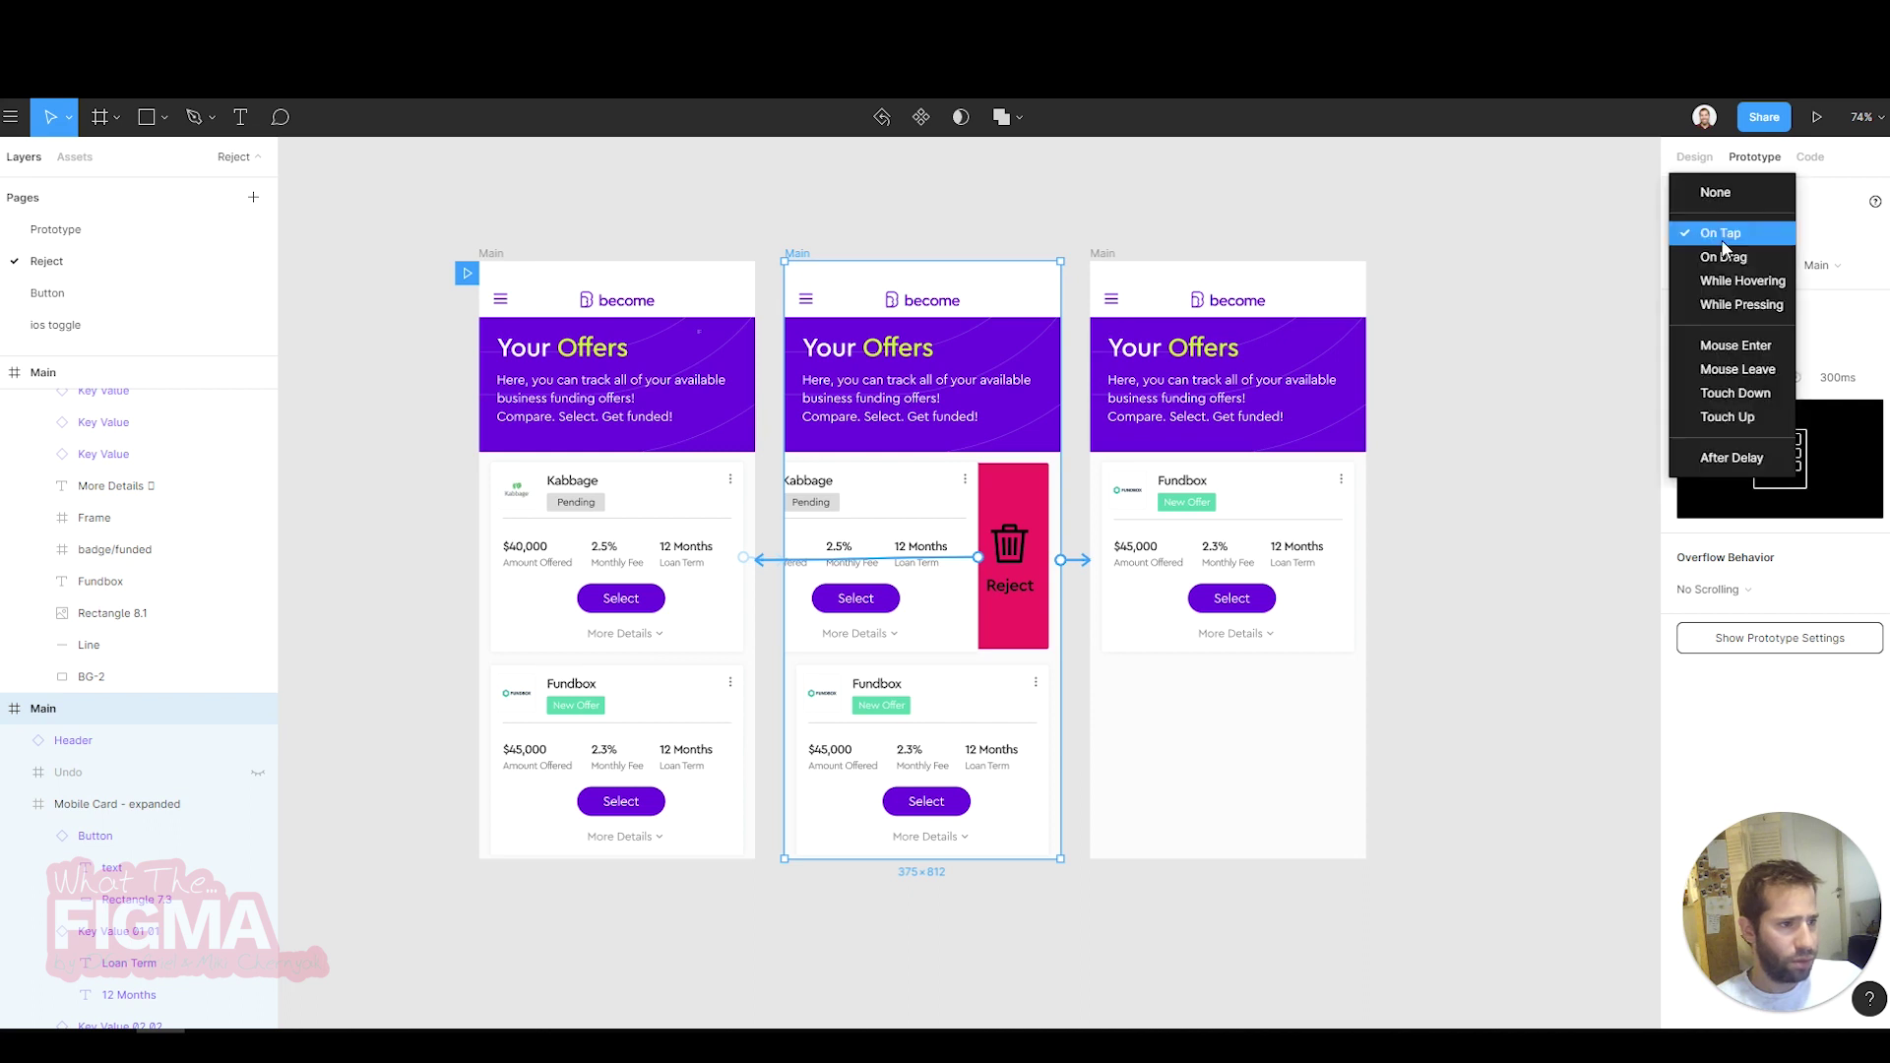
left_click(1748, 457)
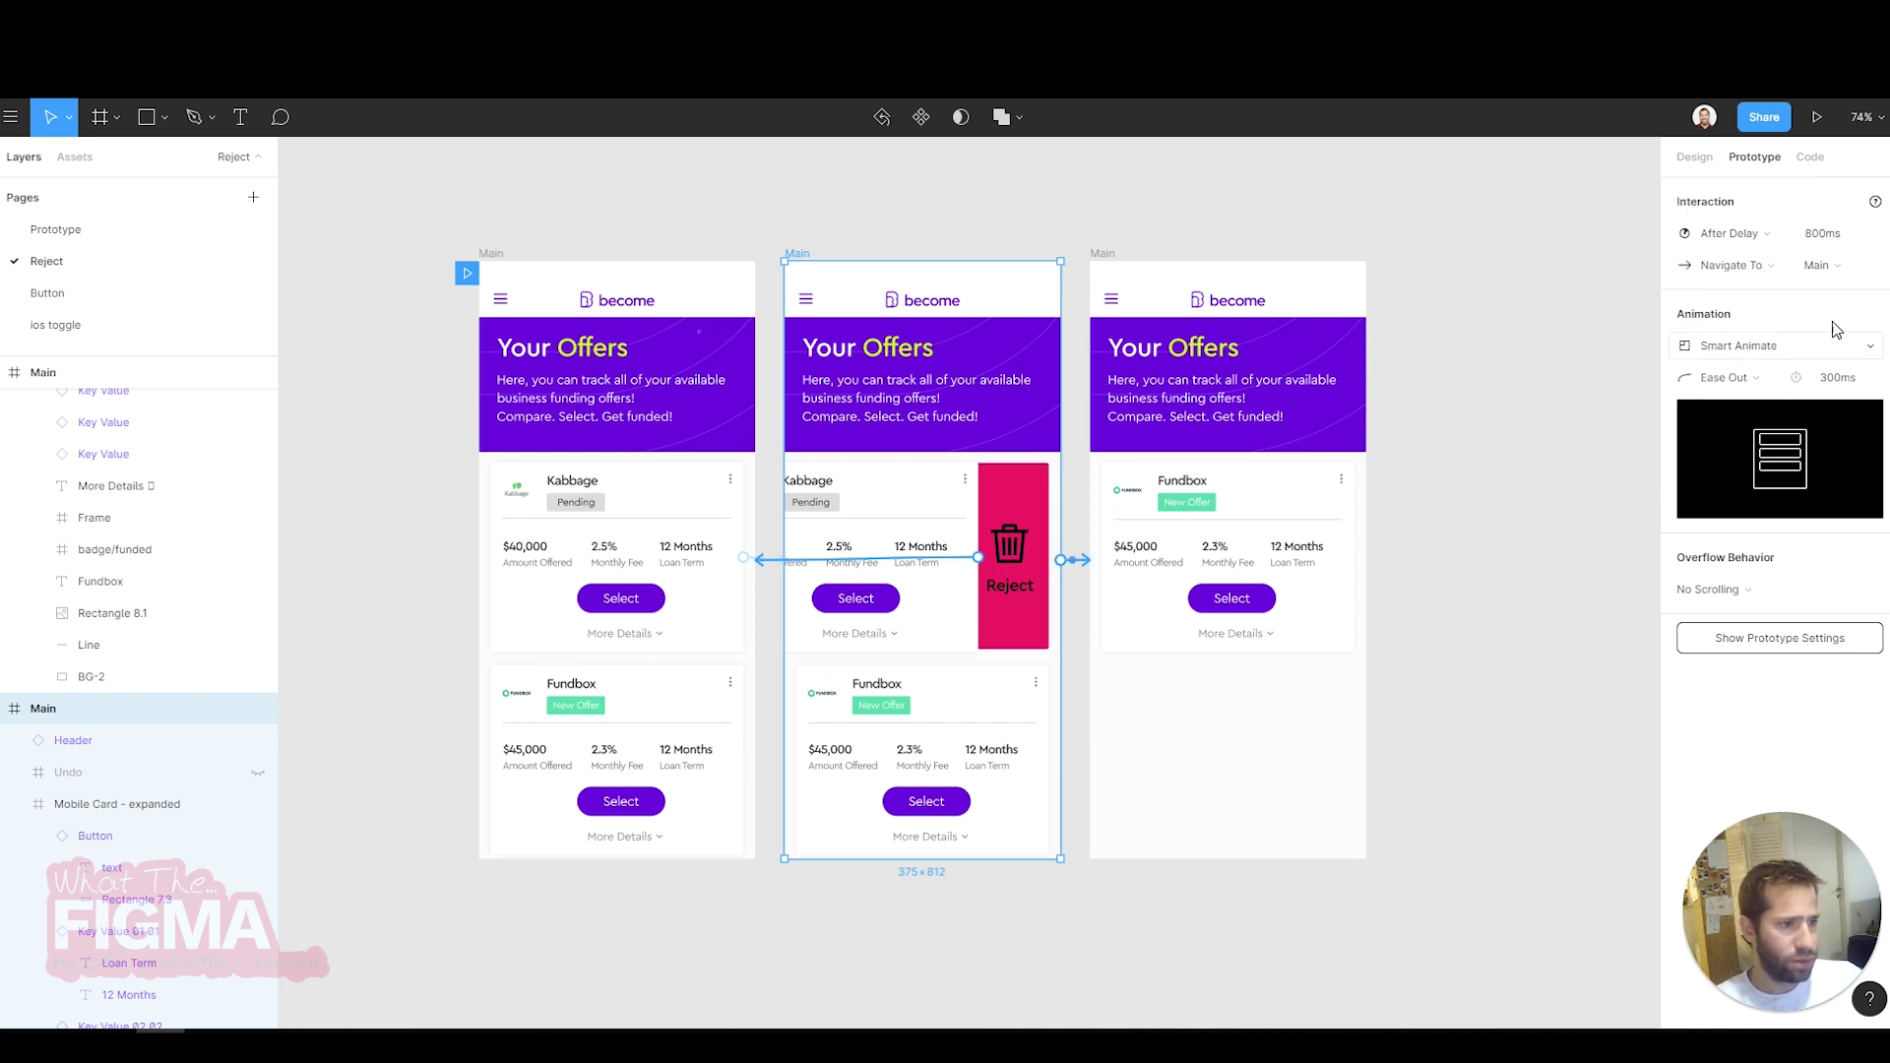
left_click(1822, 233)
key("BackSpace")
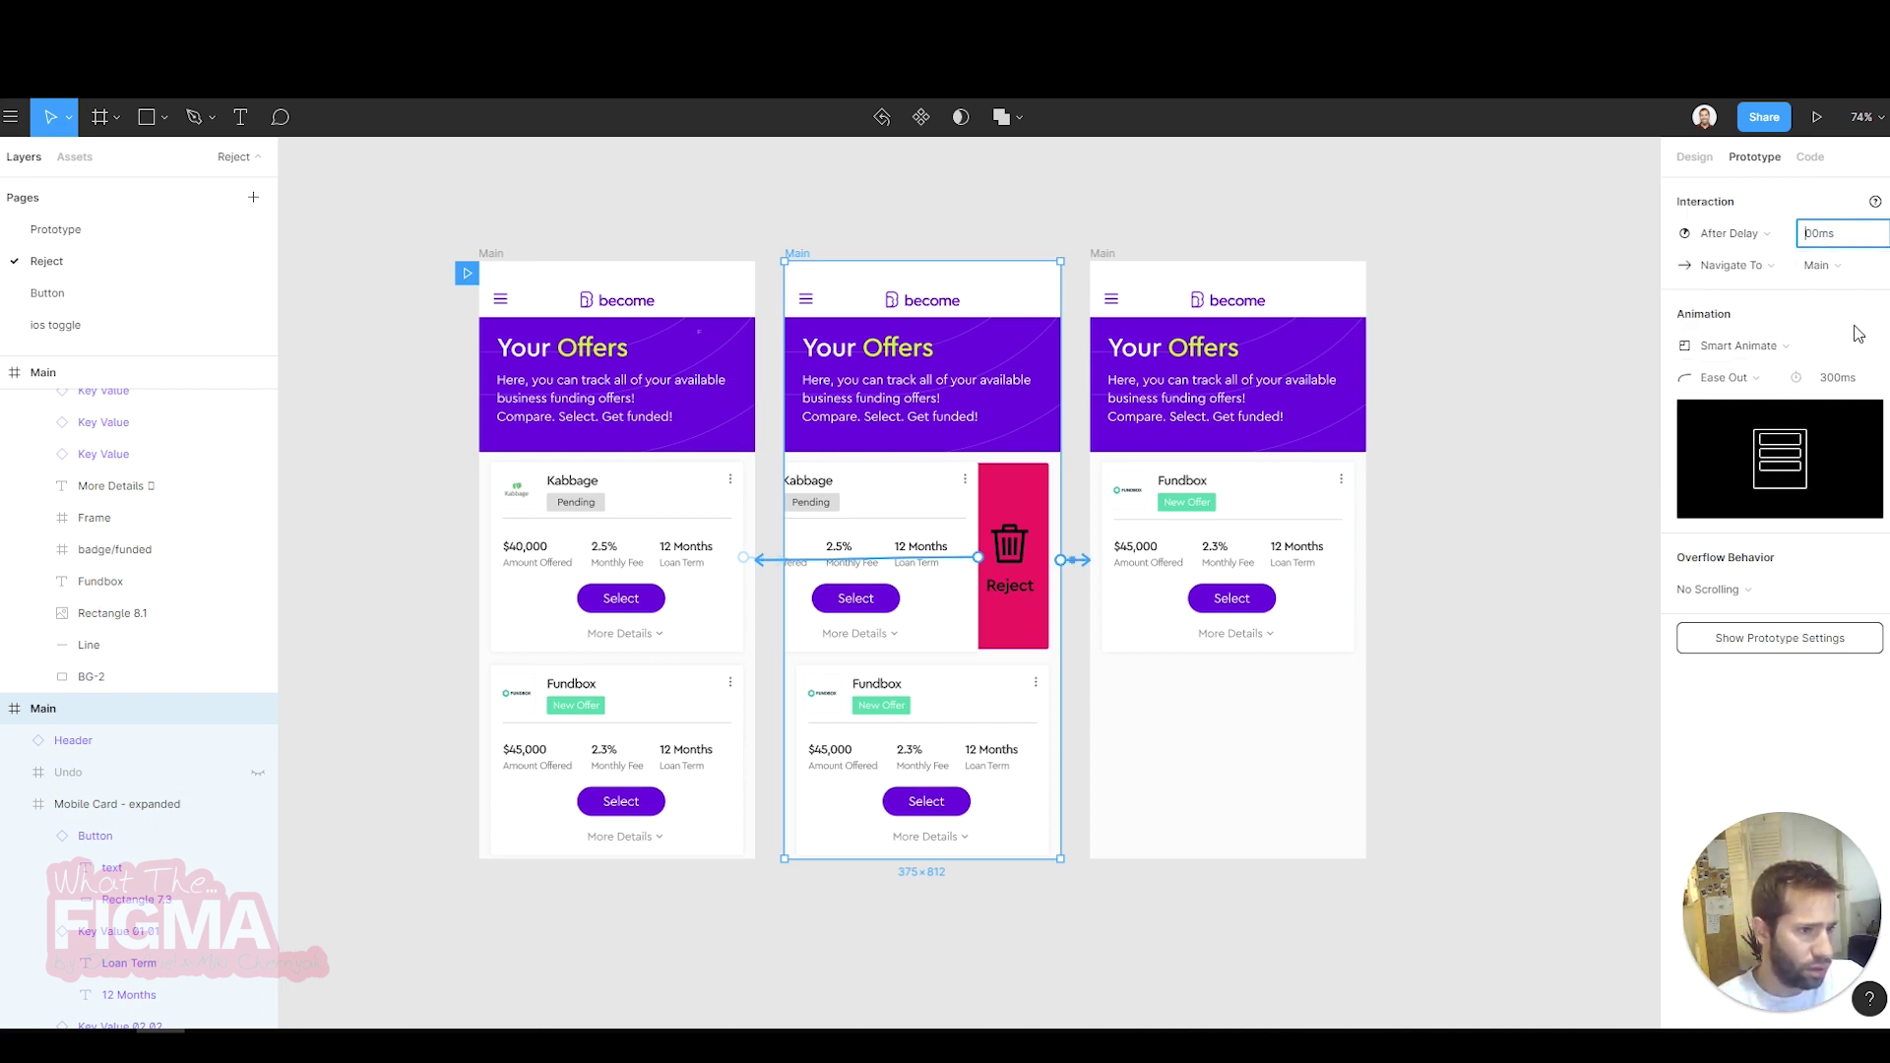
type("5")
key("Return")
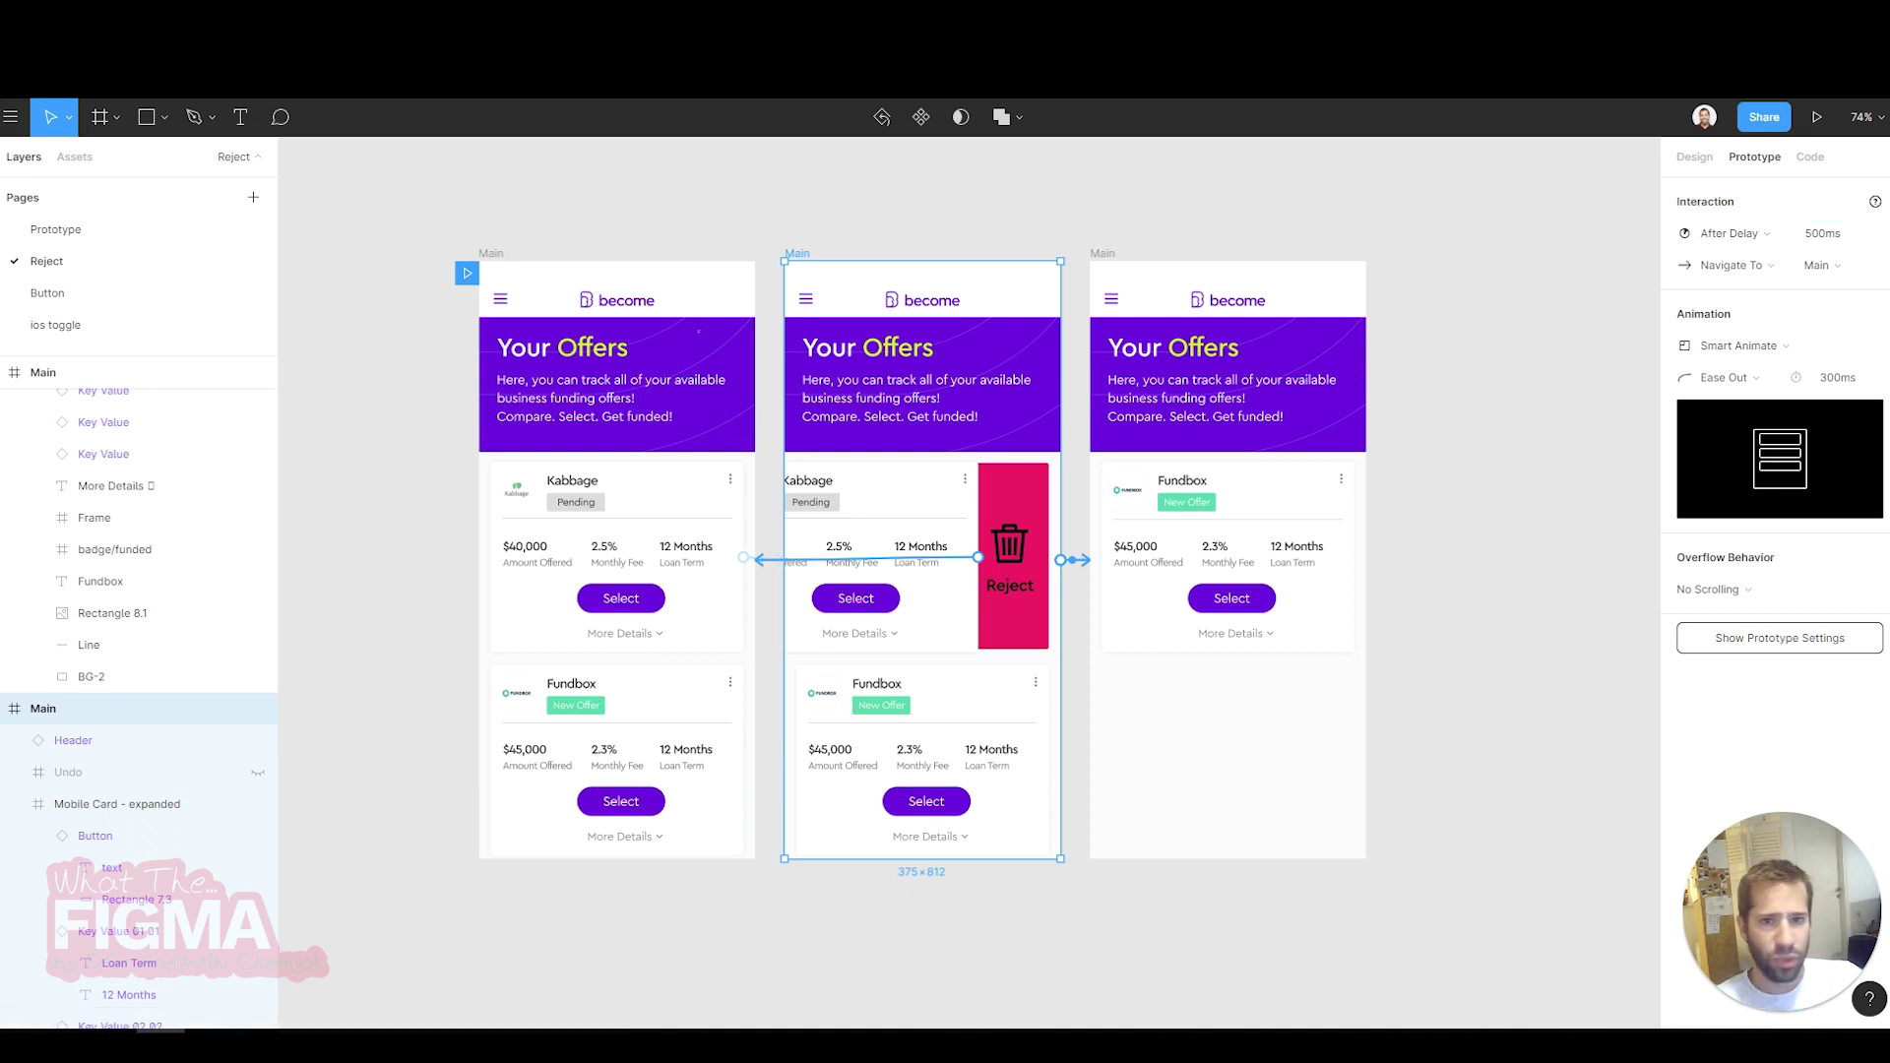
key("ctrl+alt+Return")
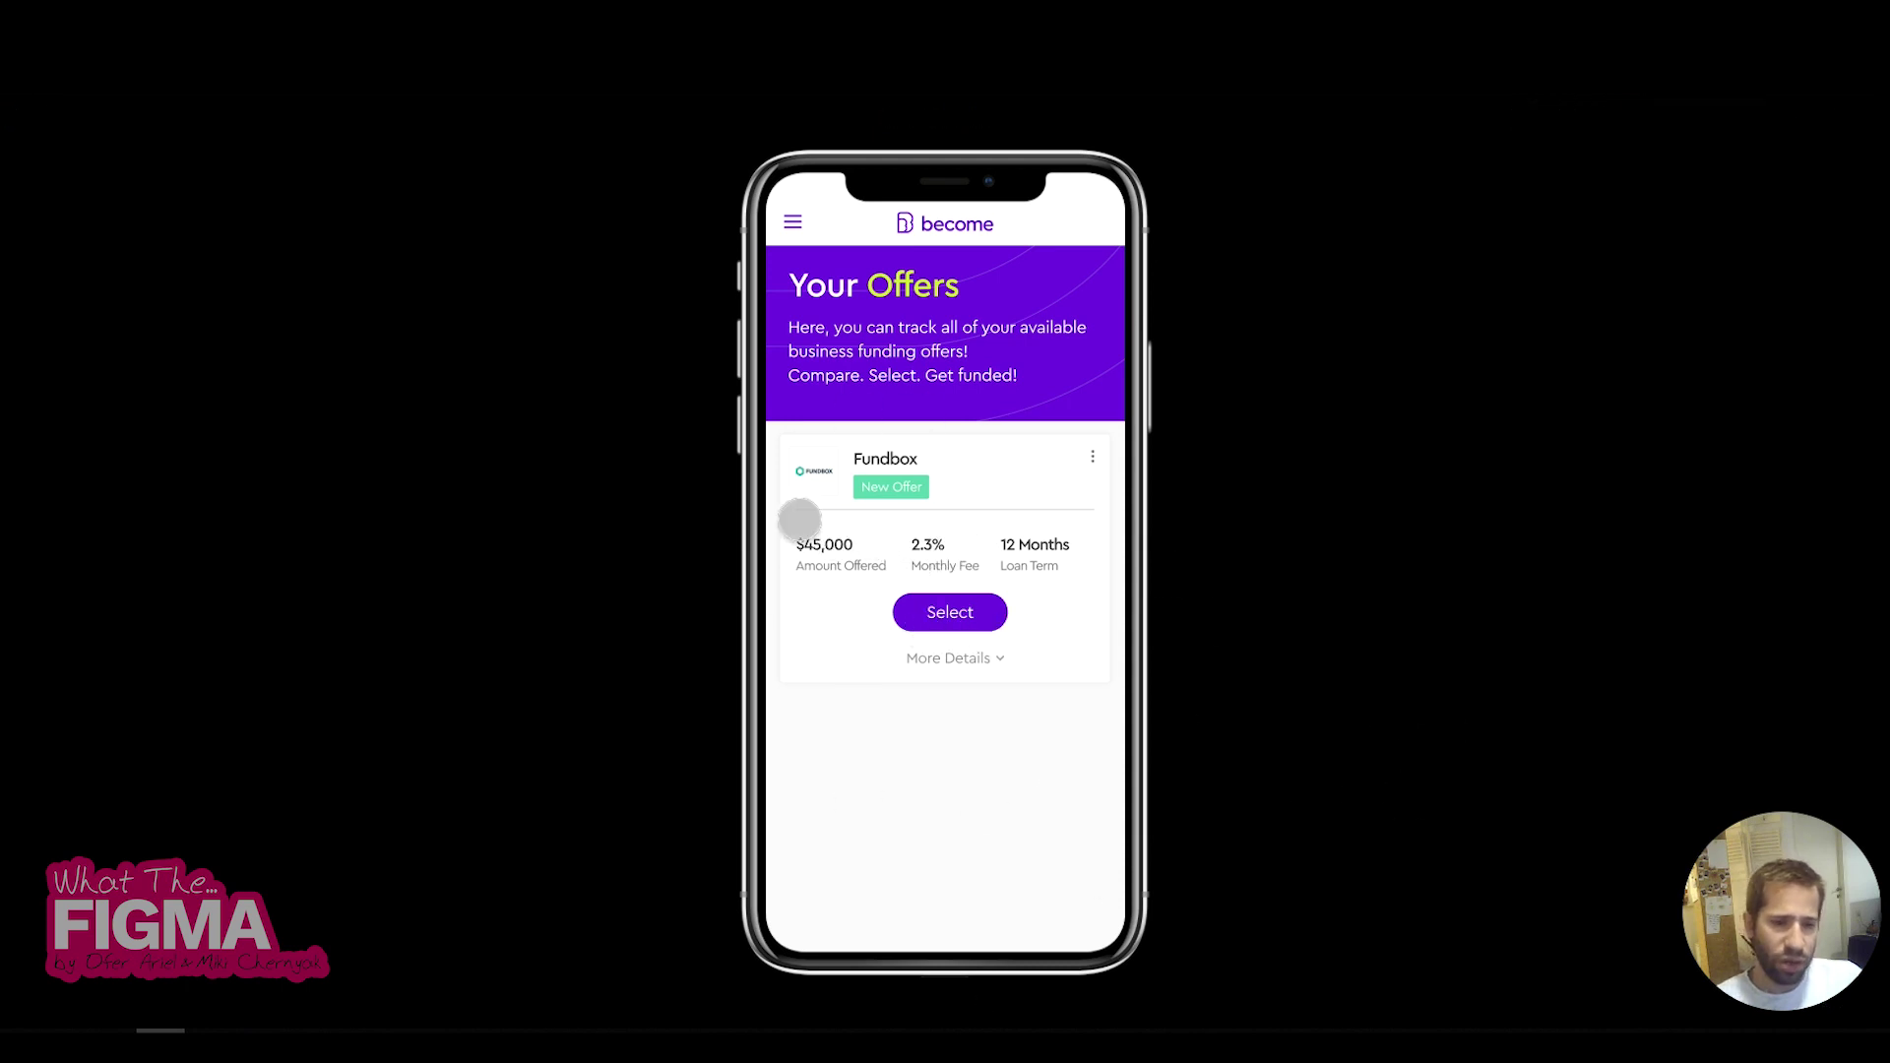
- Make the grey Undo layer visible on the Fundbox-only screen
key("Escape")
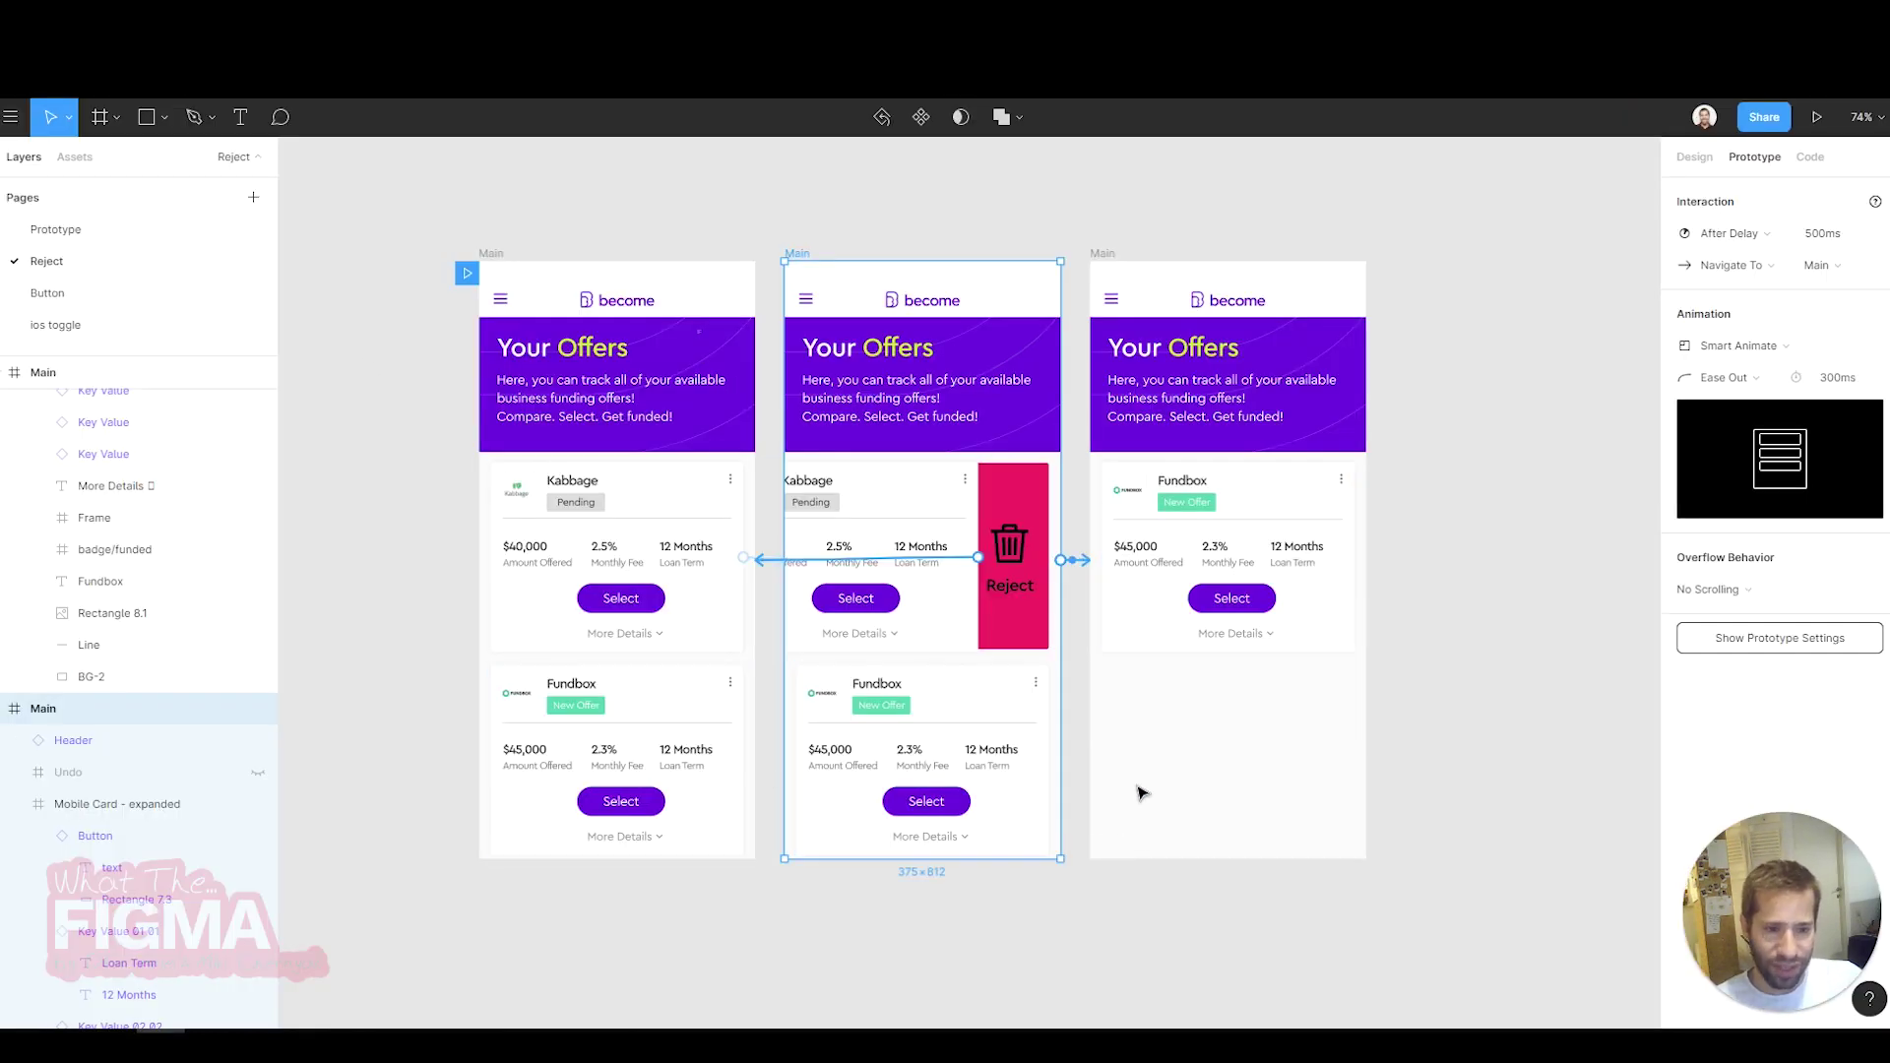
left_click(1106, 254)
scroll(185, 603, "down", 3)
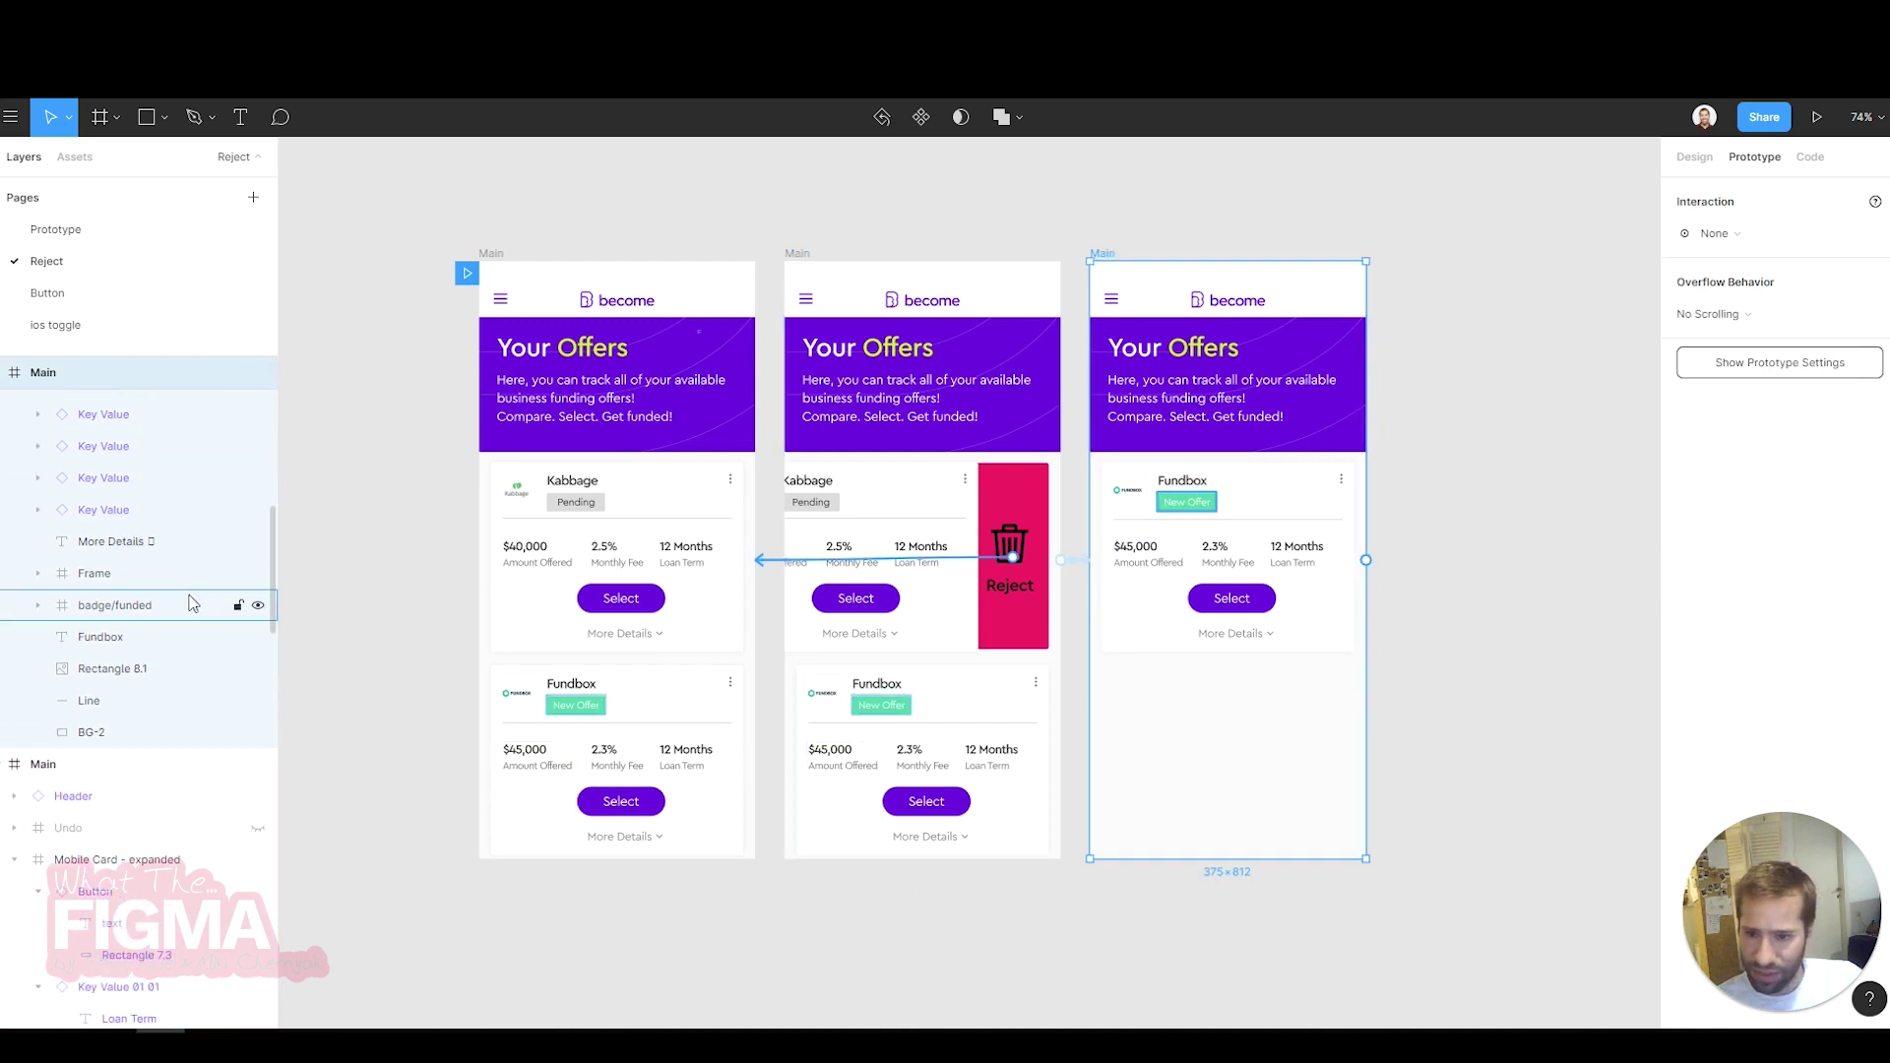
scroll(185, 603, "down", 4)
scroll(185, 620, "down", 3)
scroll(185, 632, "up", 3)
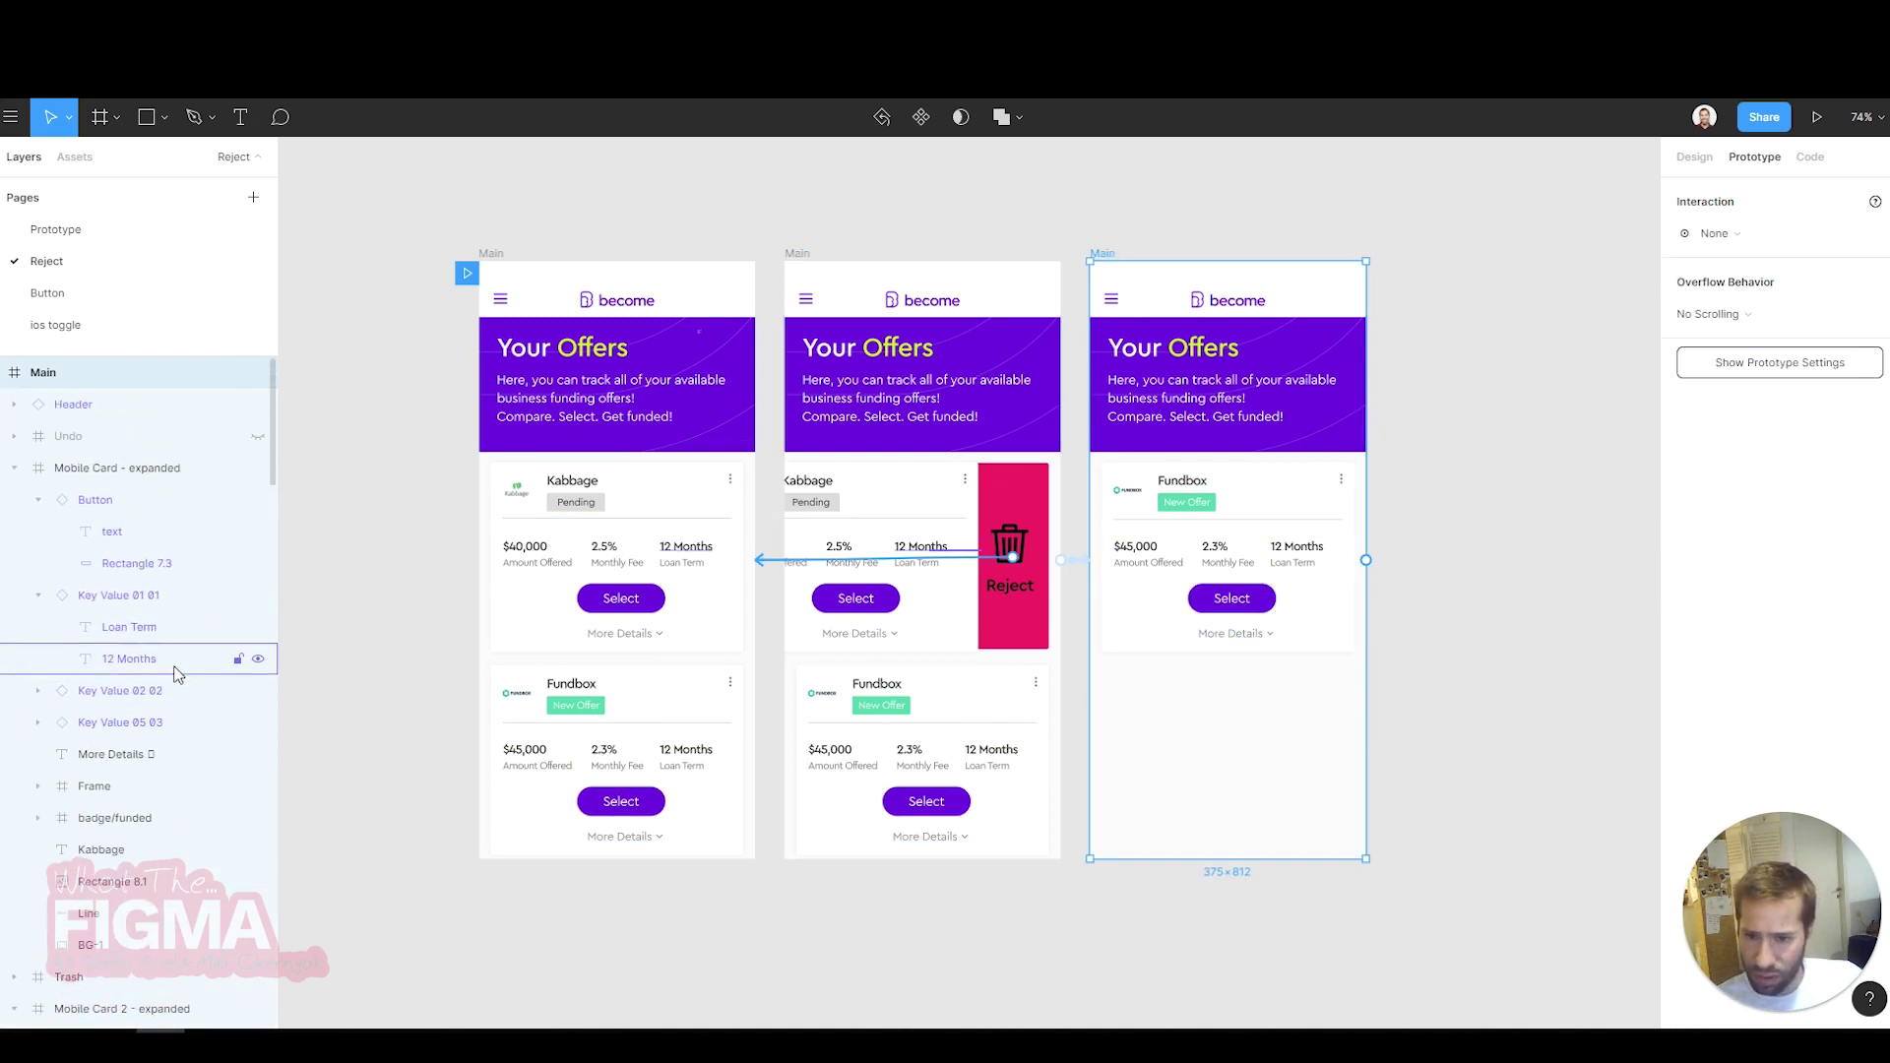
left_click(257, 436)
left_click(1205, 833)
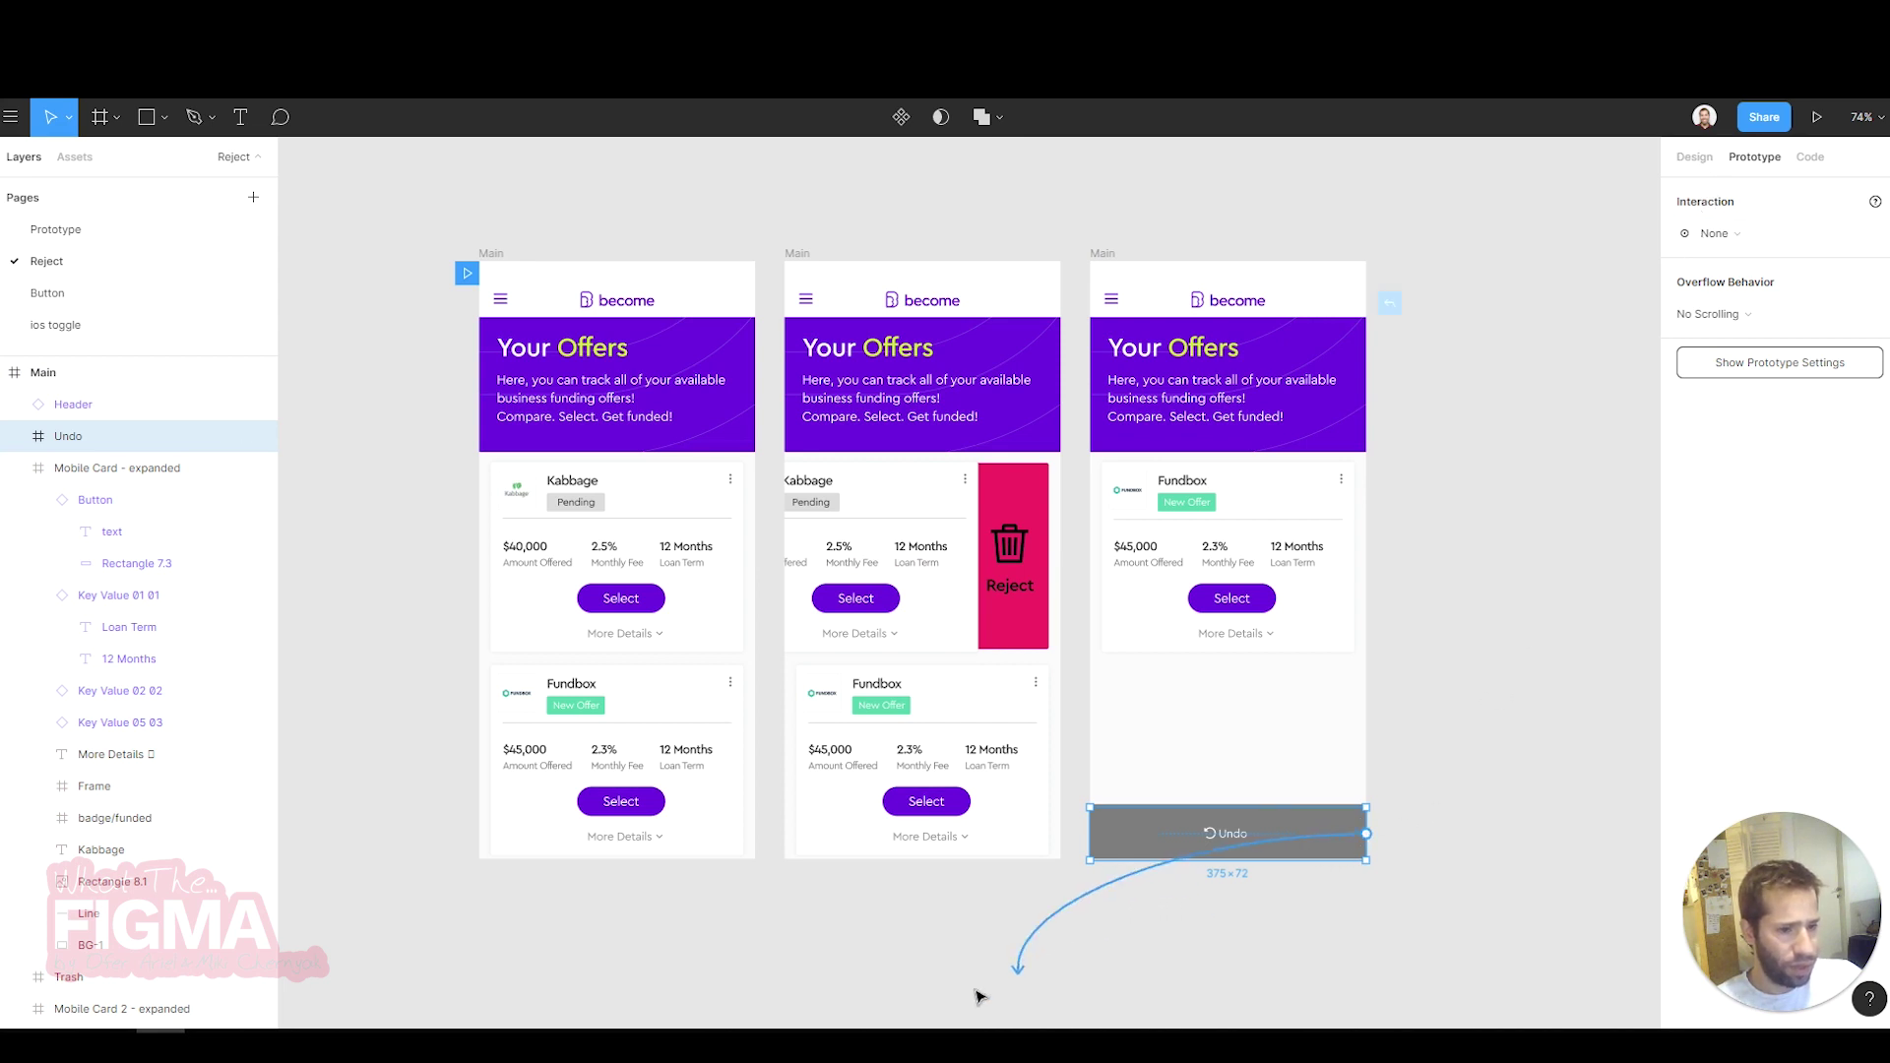
- Link the Undo bar On Tap to the first Main frame with Smart Animate, then preview
left_click_drag(1366, 834, 612, 774)
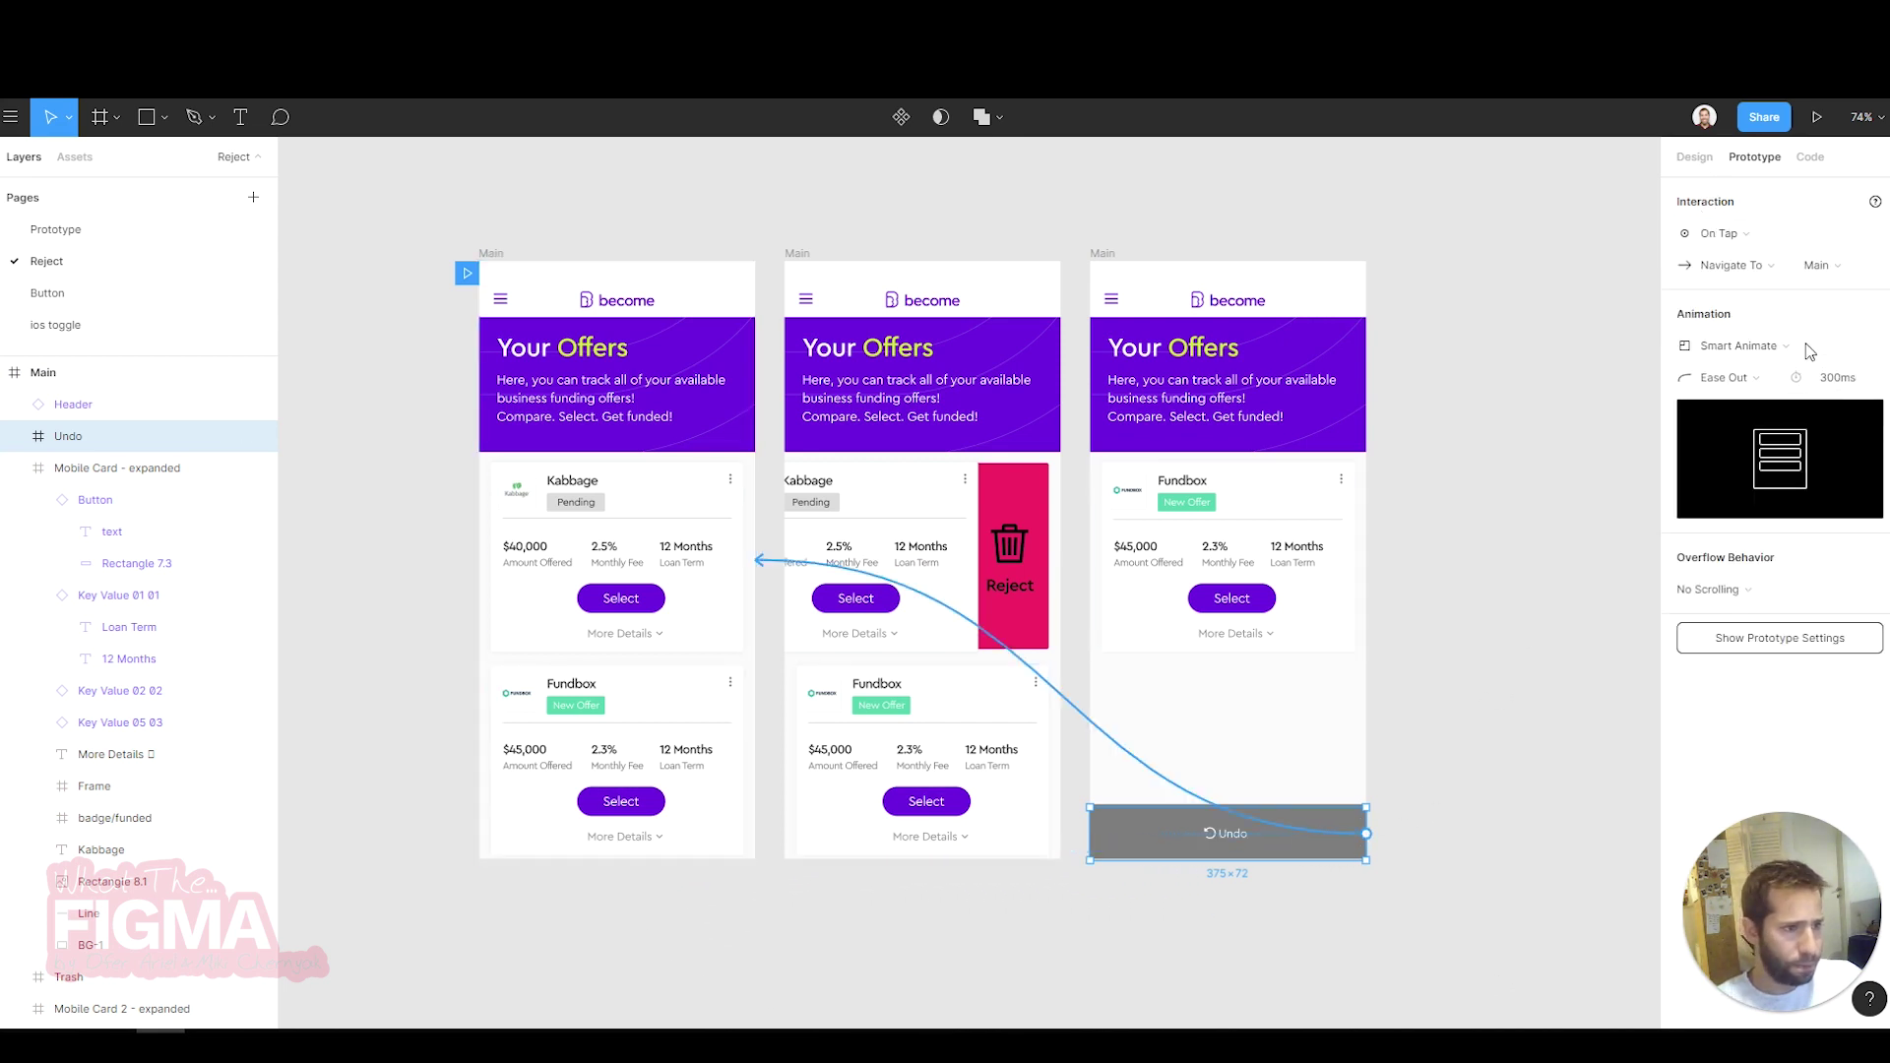
left_click(1723, 234)
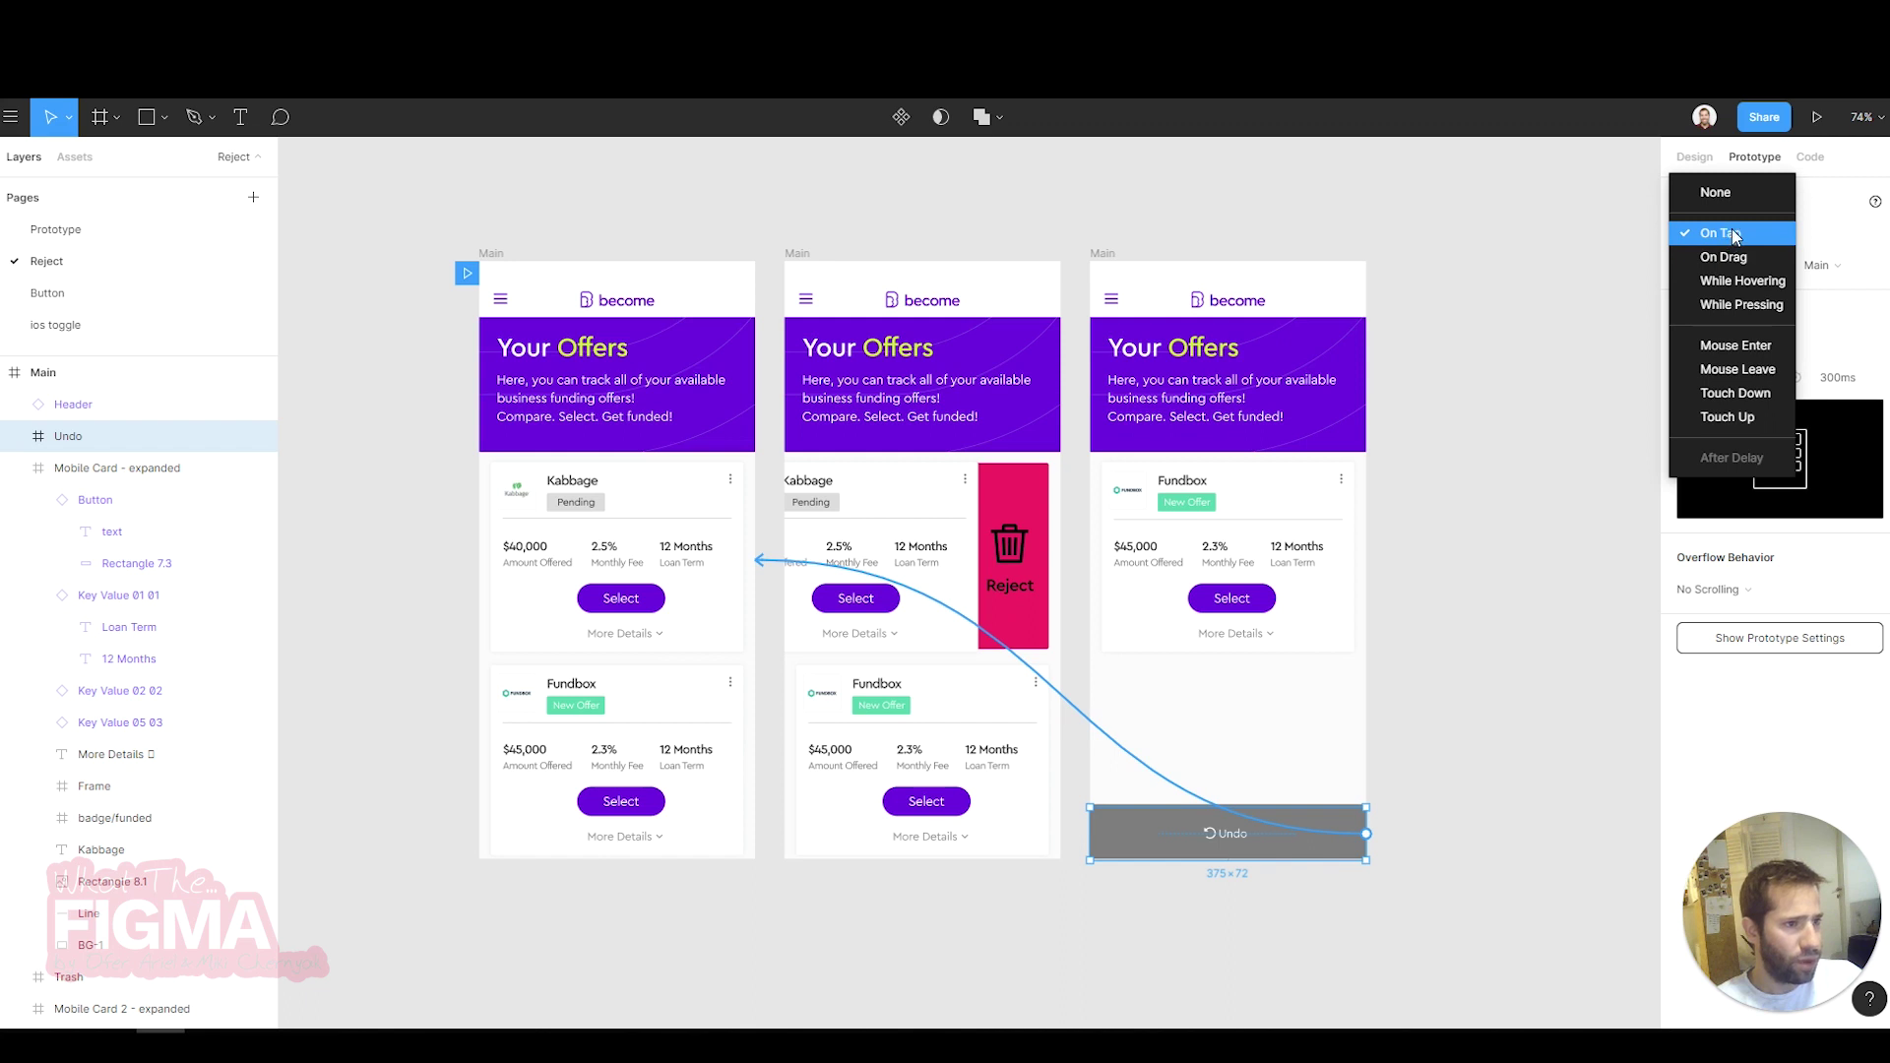
left_click(1735, 236)
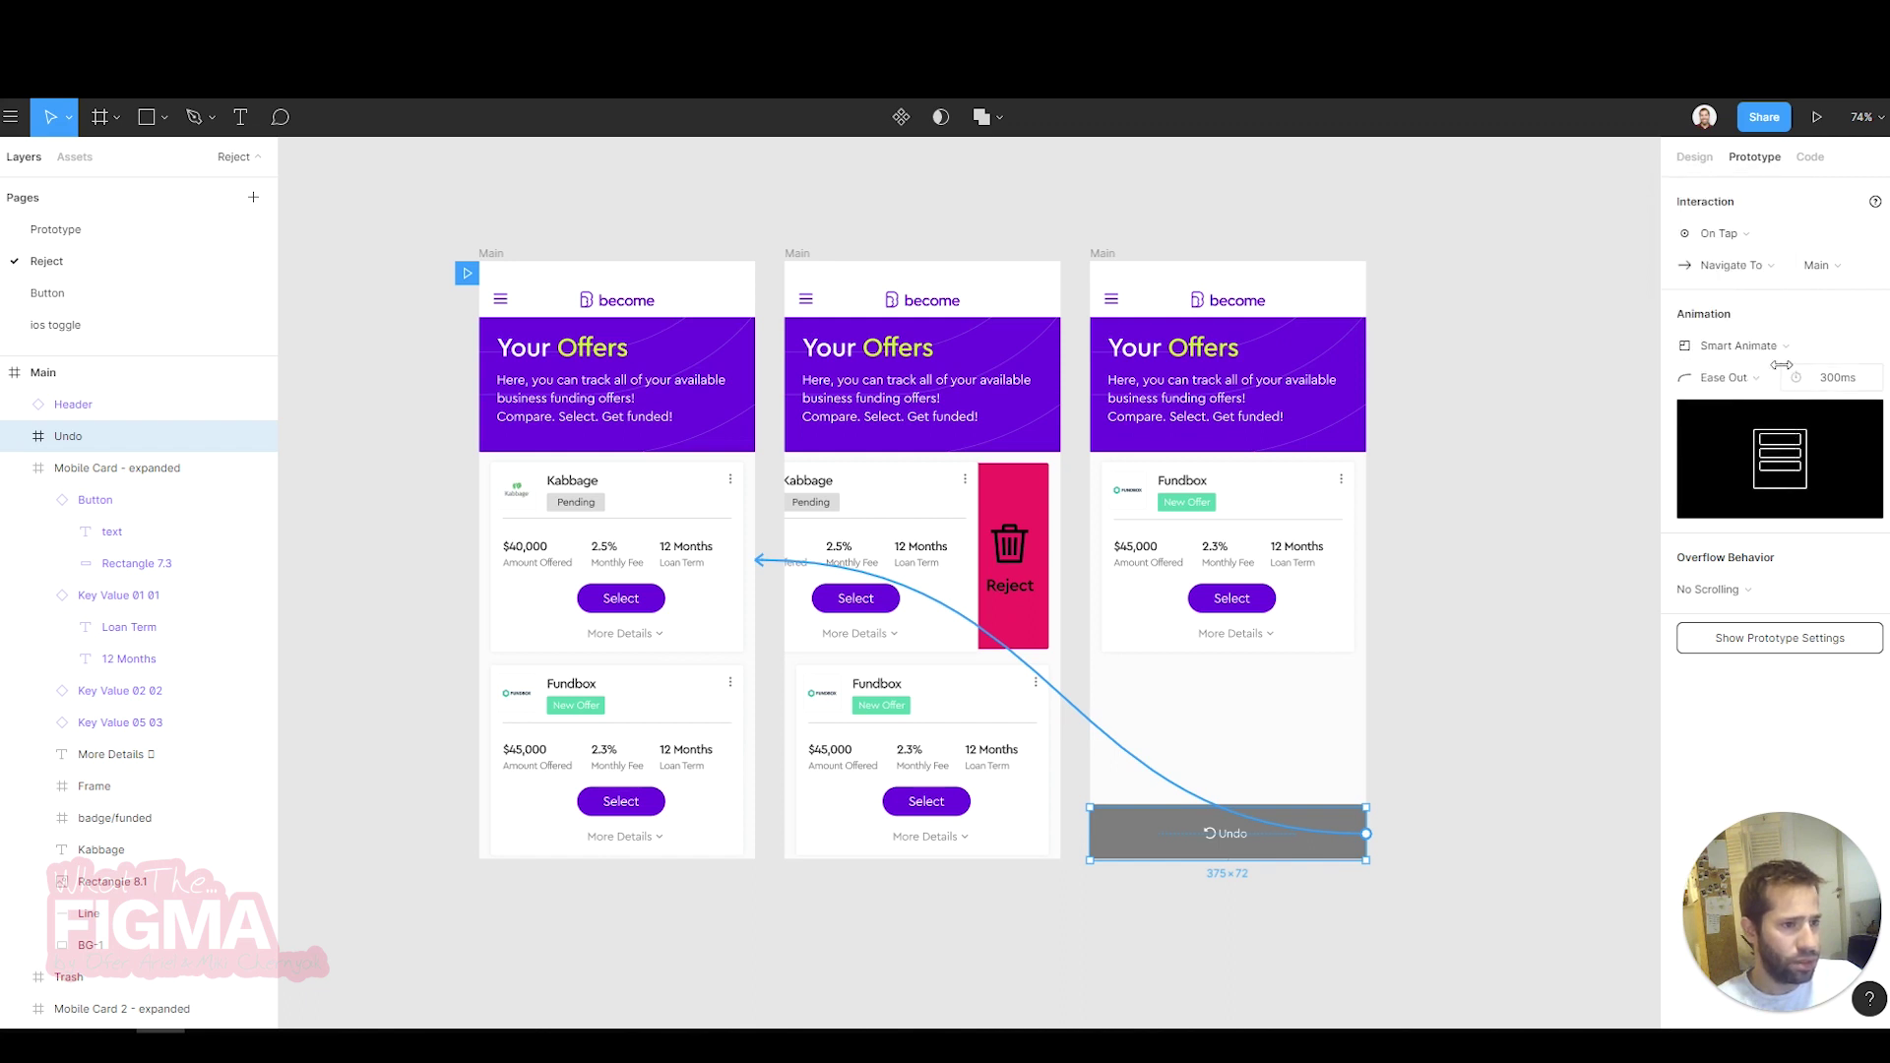
left_click(1742, 350)
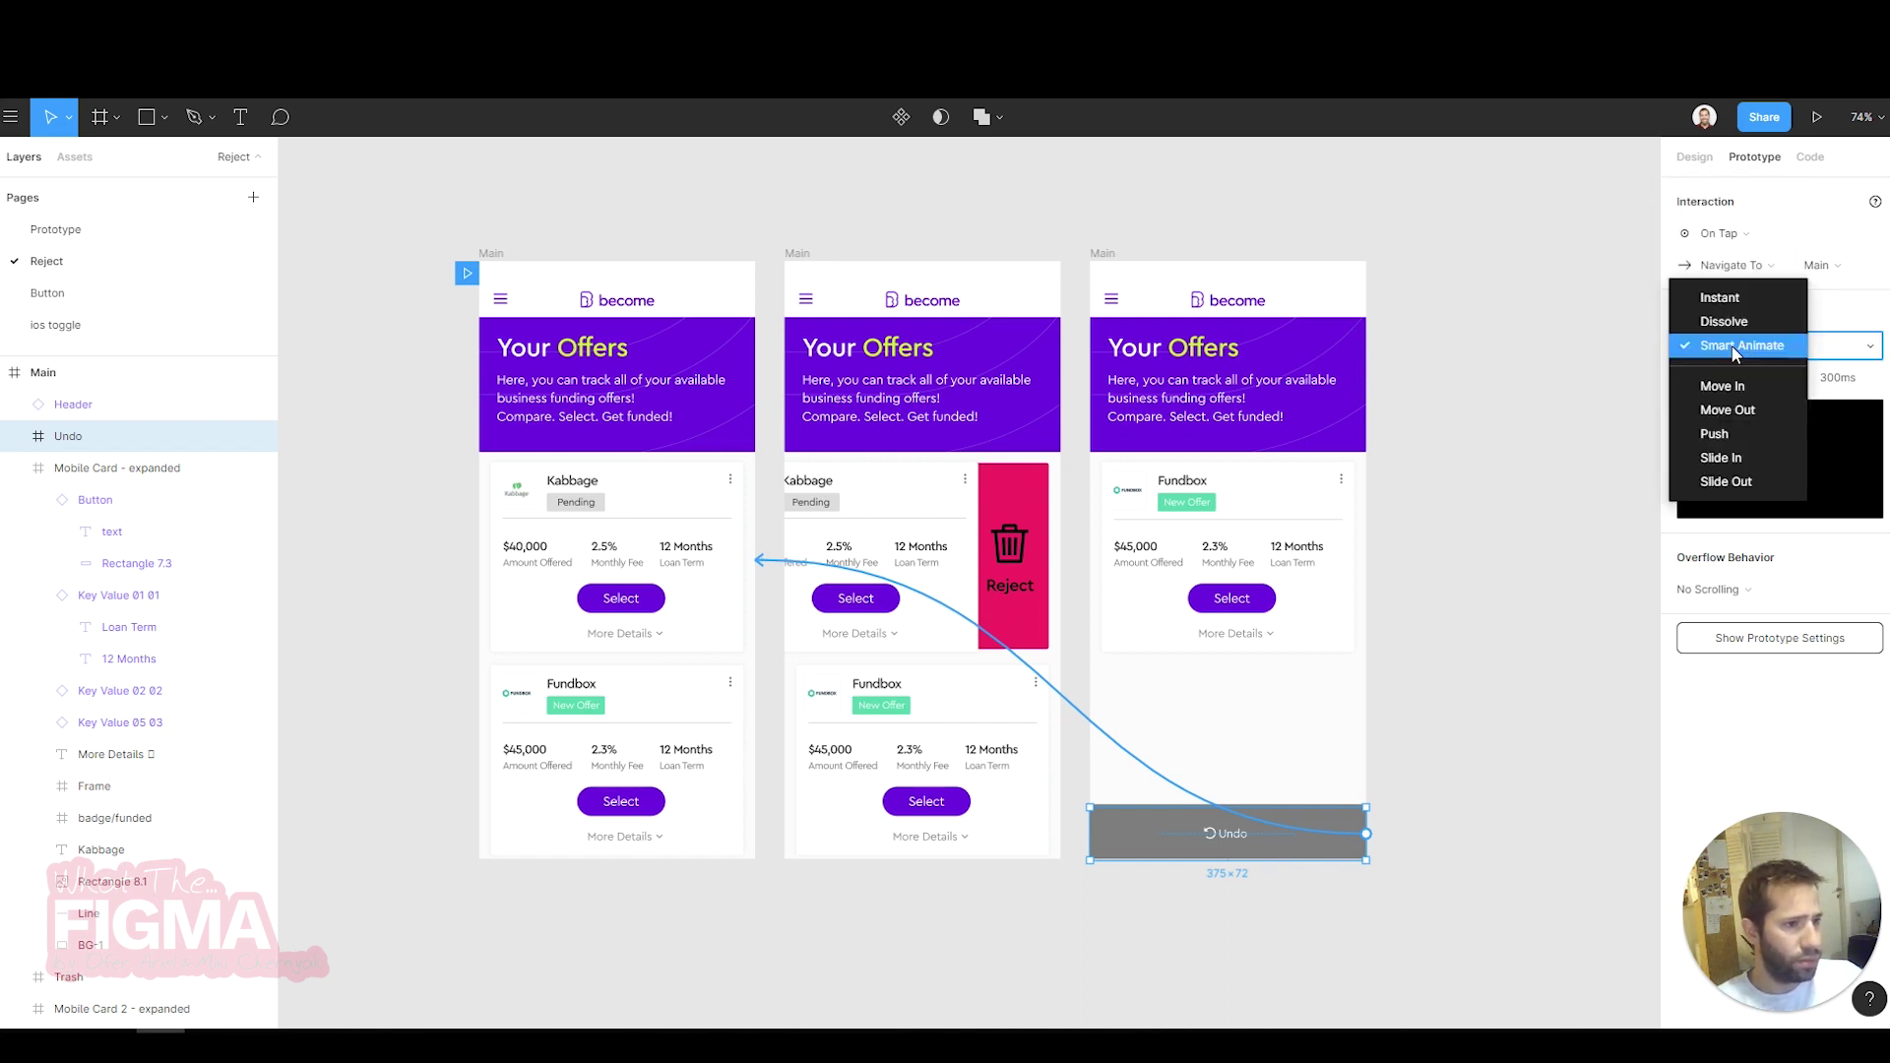
left_click(1744, 347)
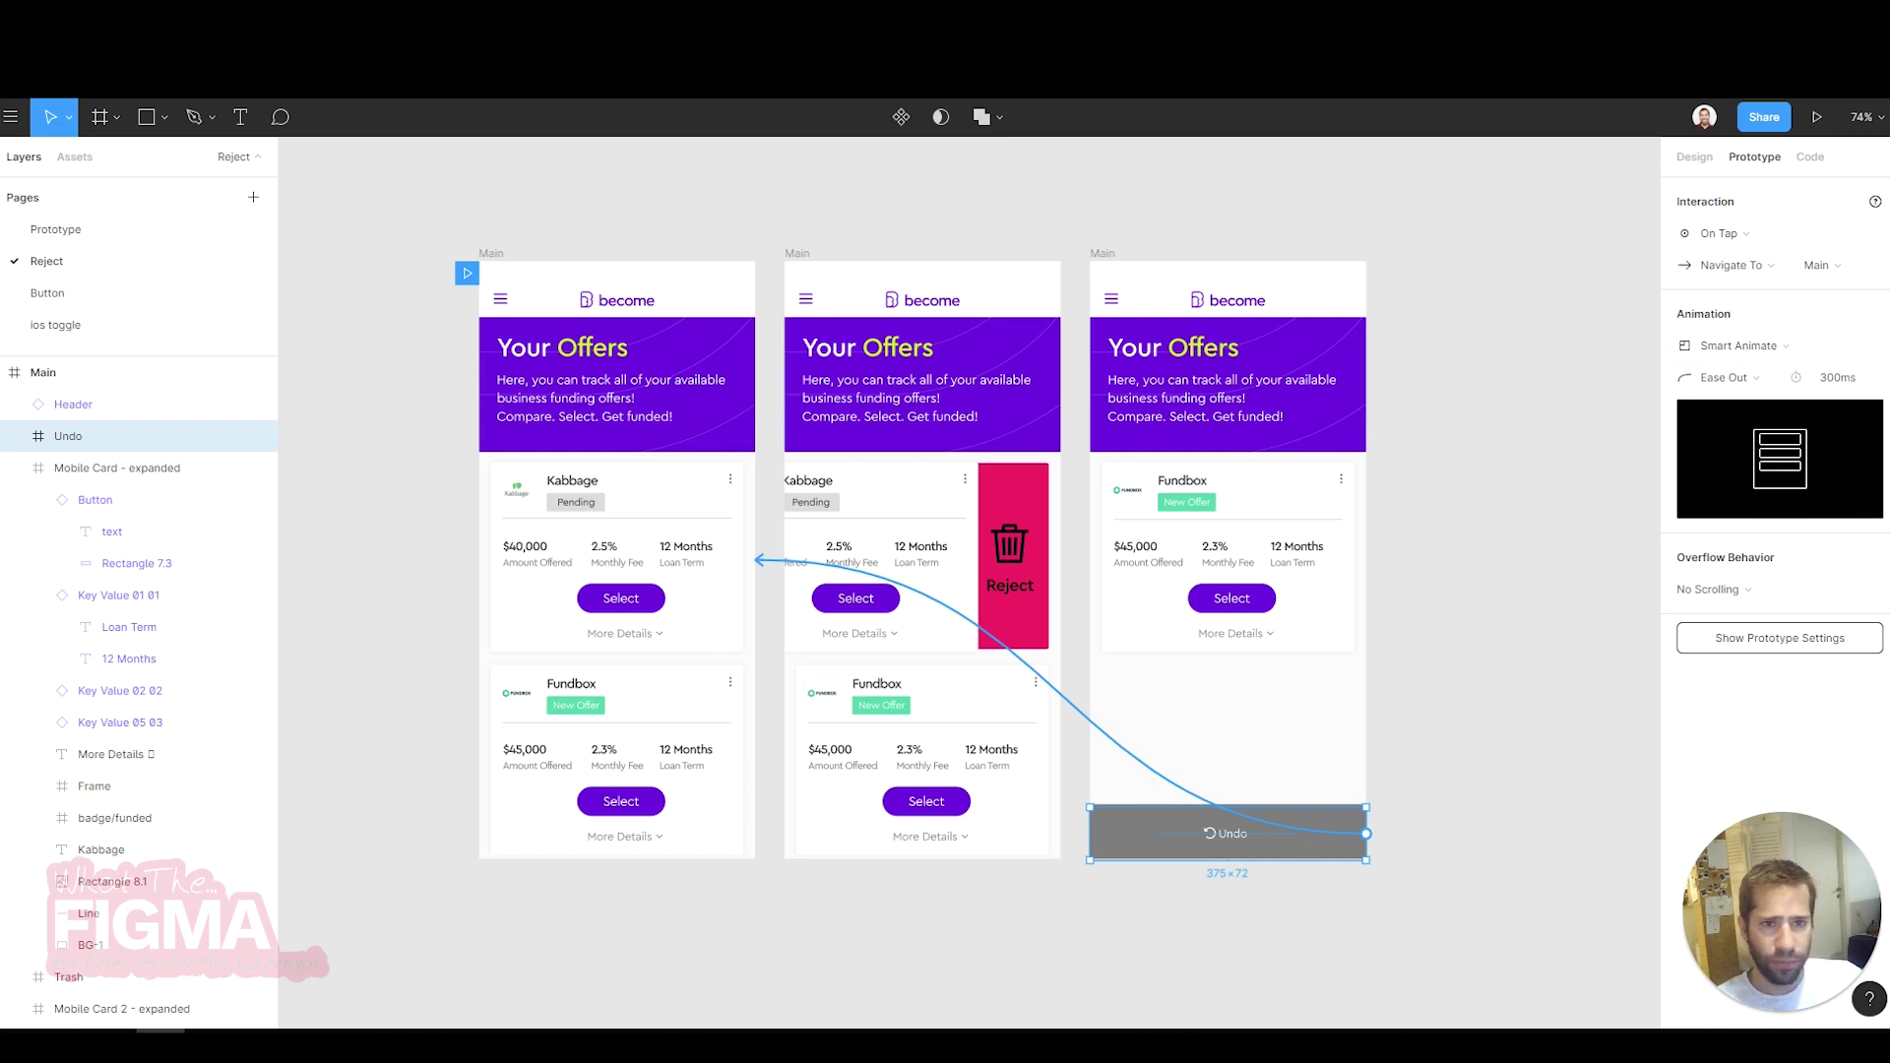
key("ctrl+alt+Return")
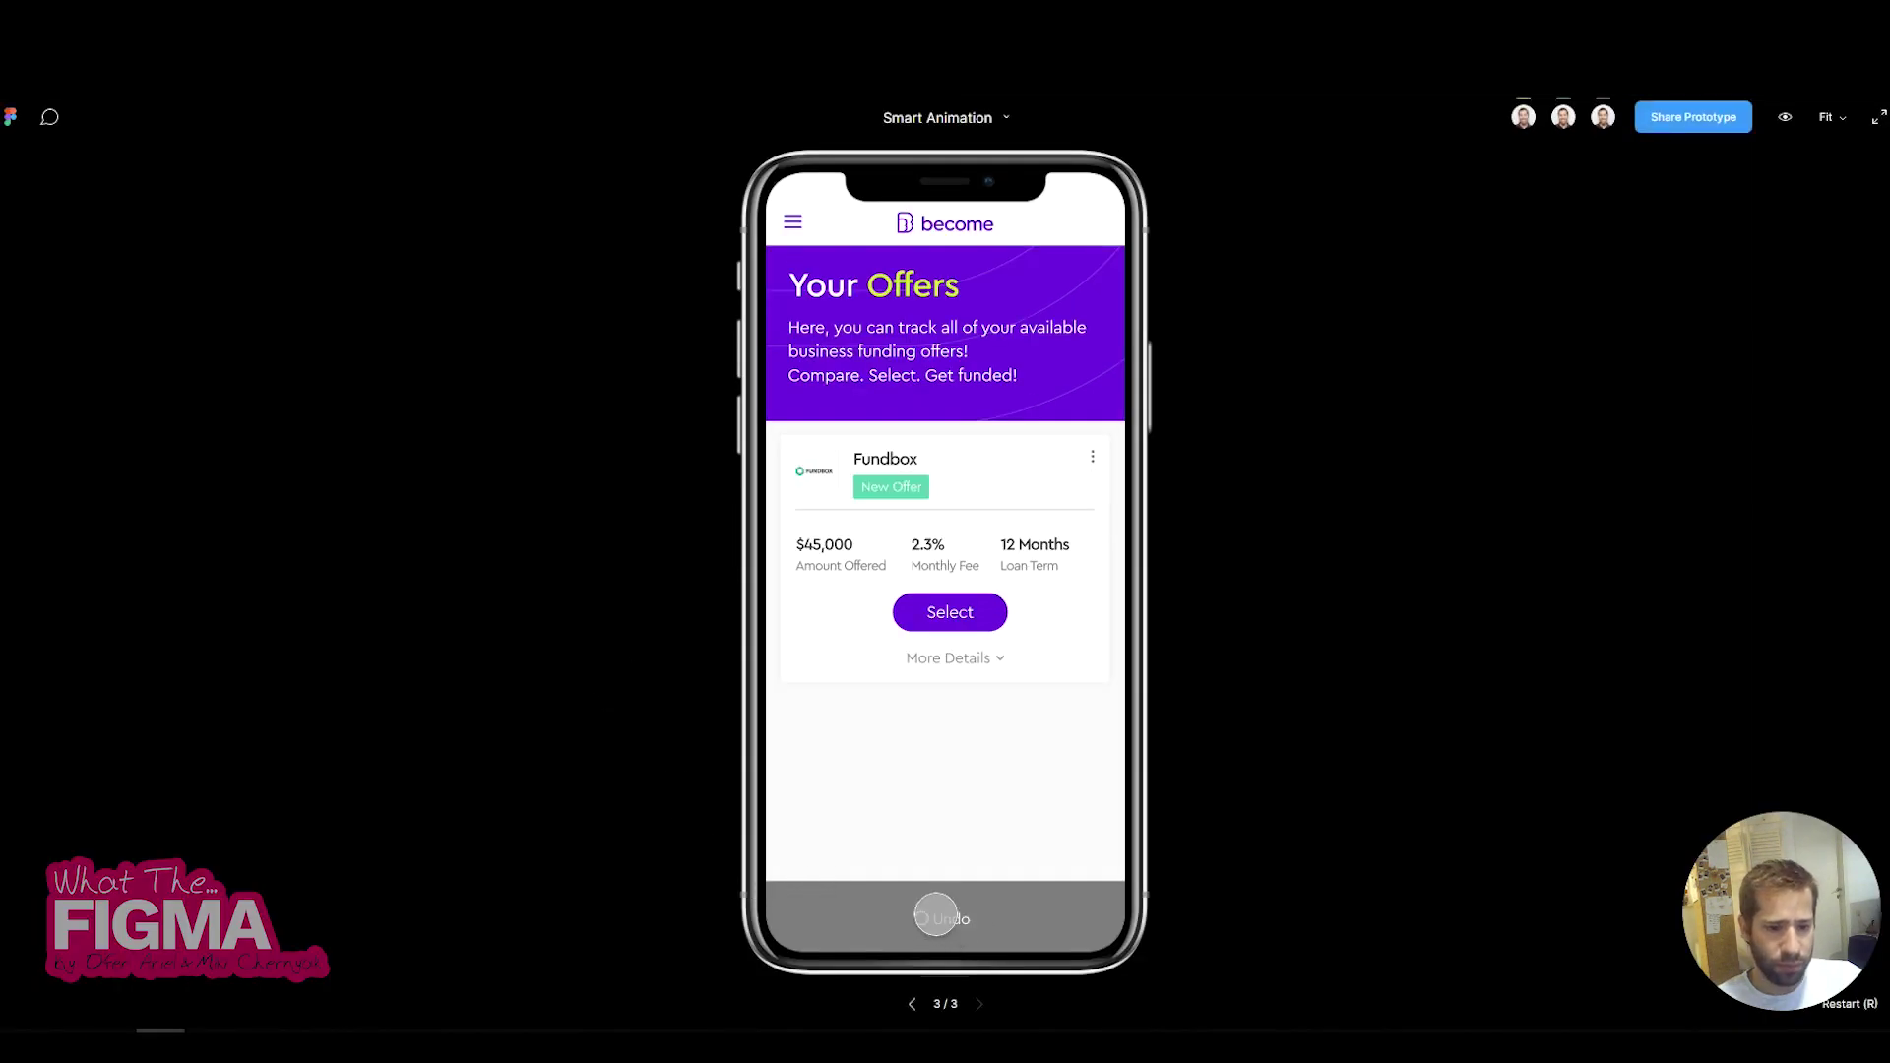
- Repeatedly swipe the Kabbage card to reject it and tap Undo to restore it in the preview
left_click(936, 916)
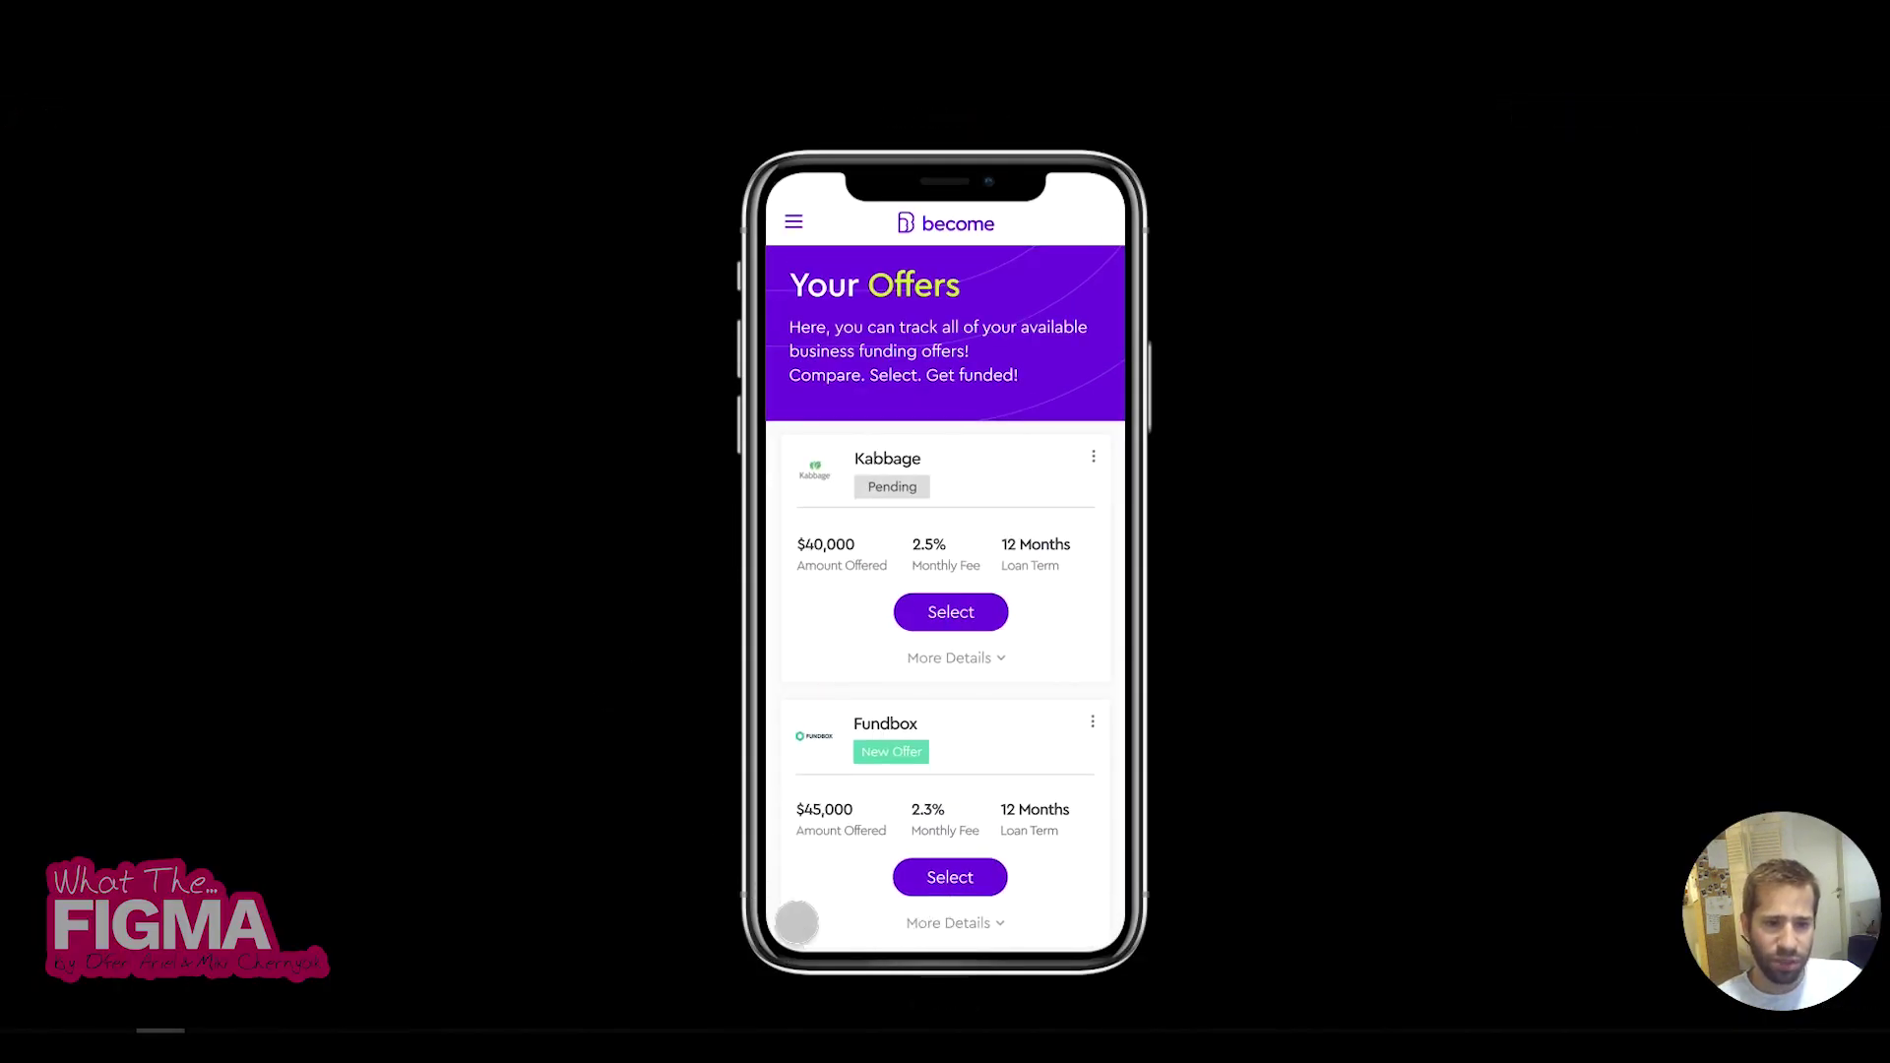
left_click_drag(1089, 539, 930, 544)
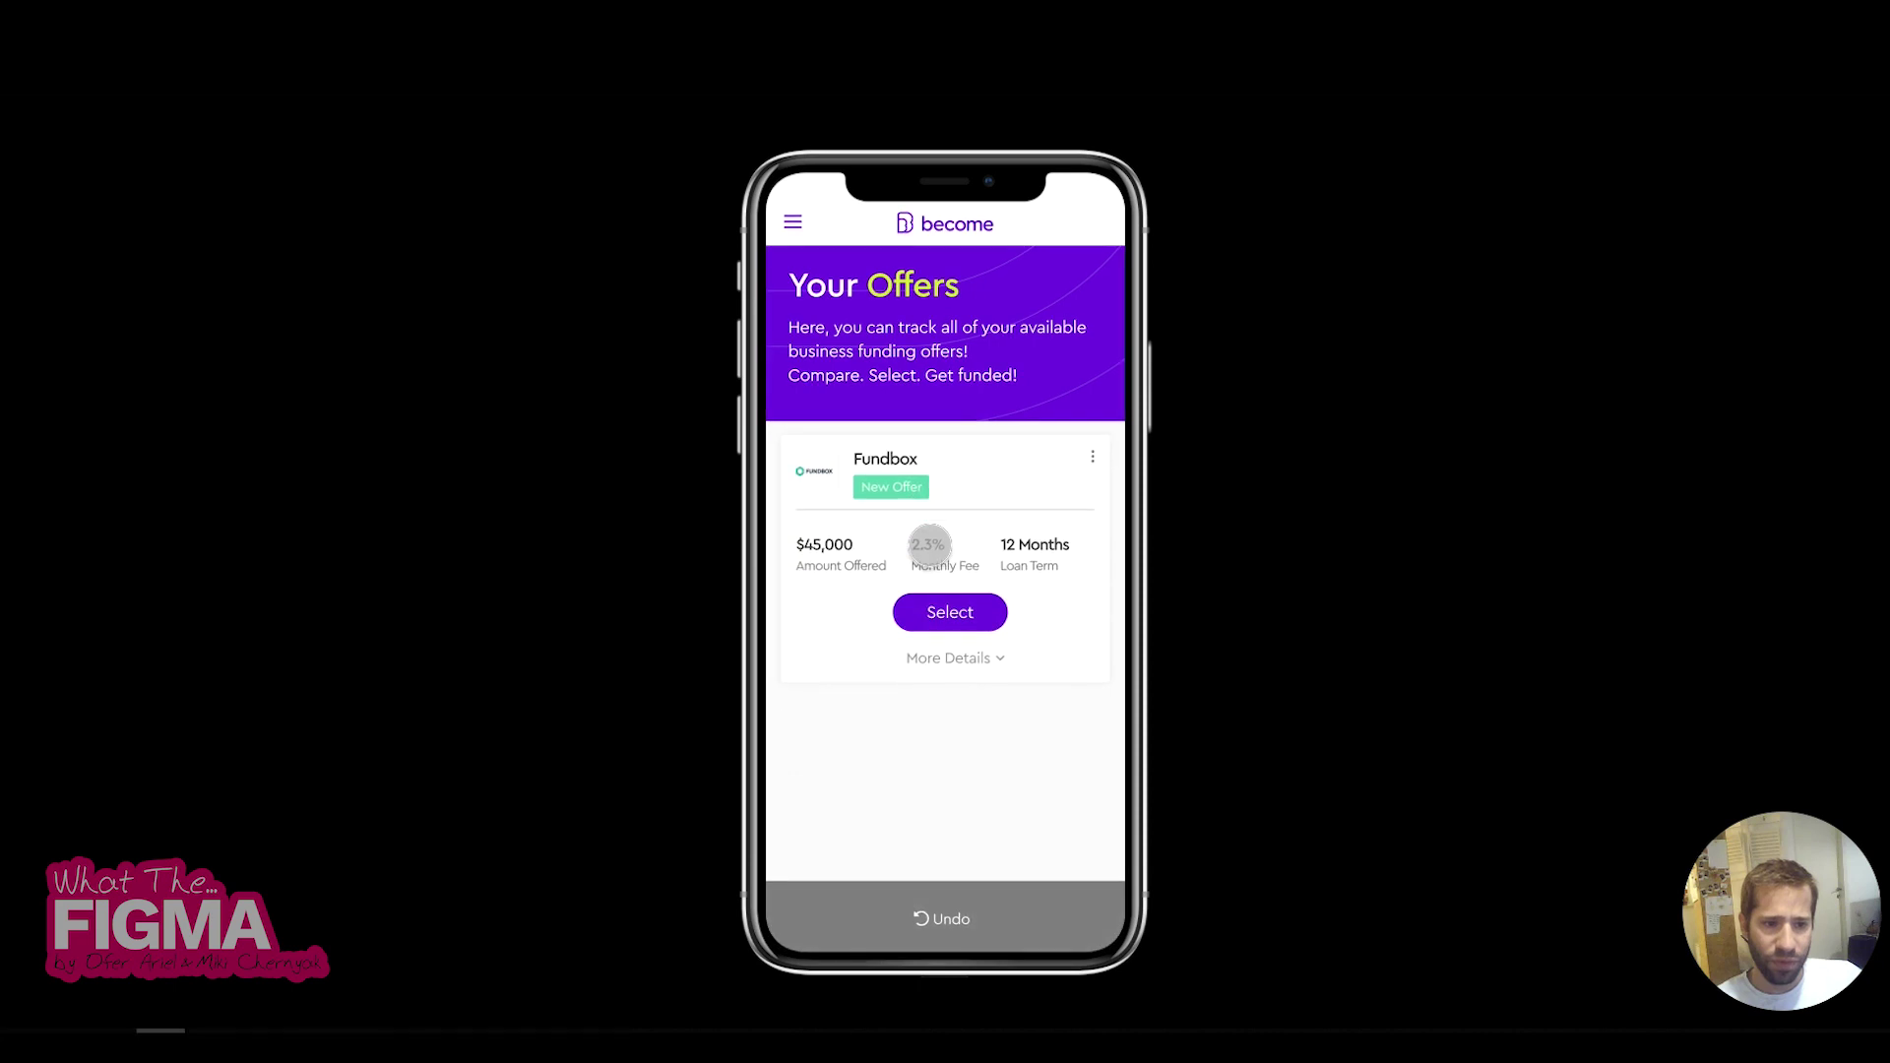
left_click(961, 900)
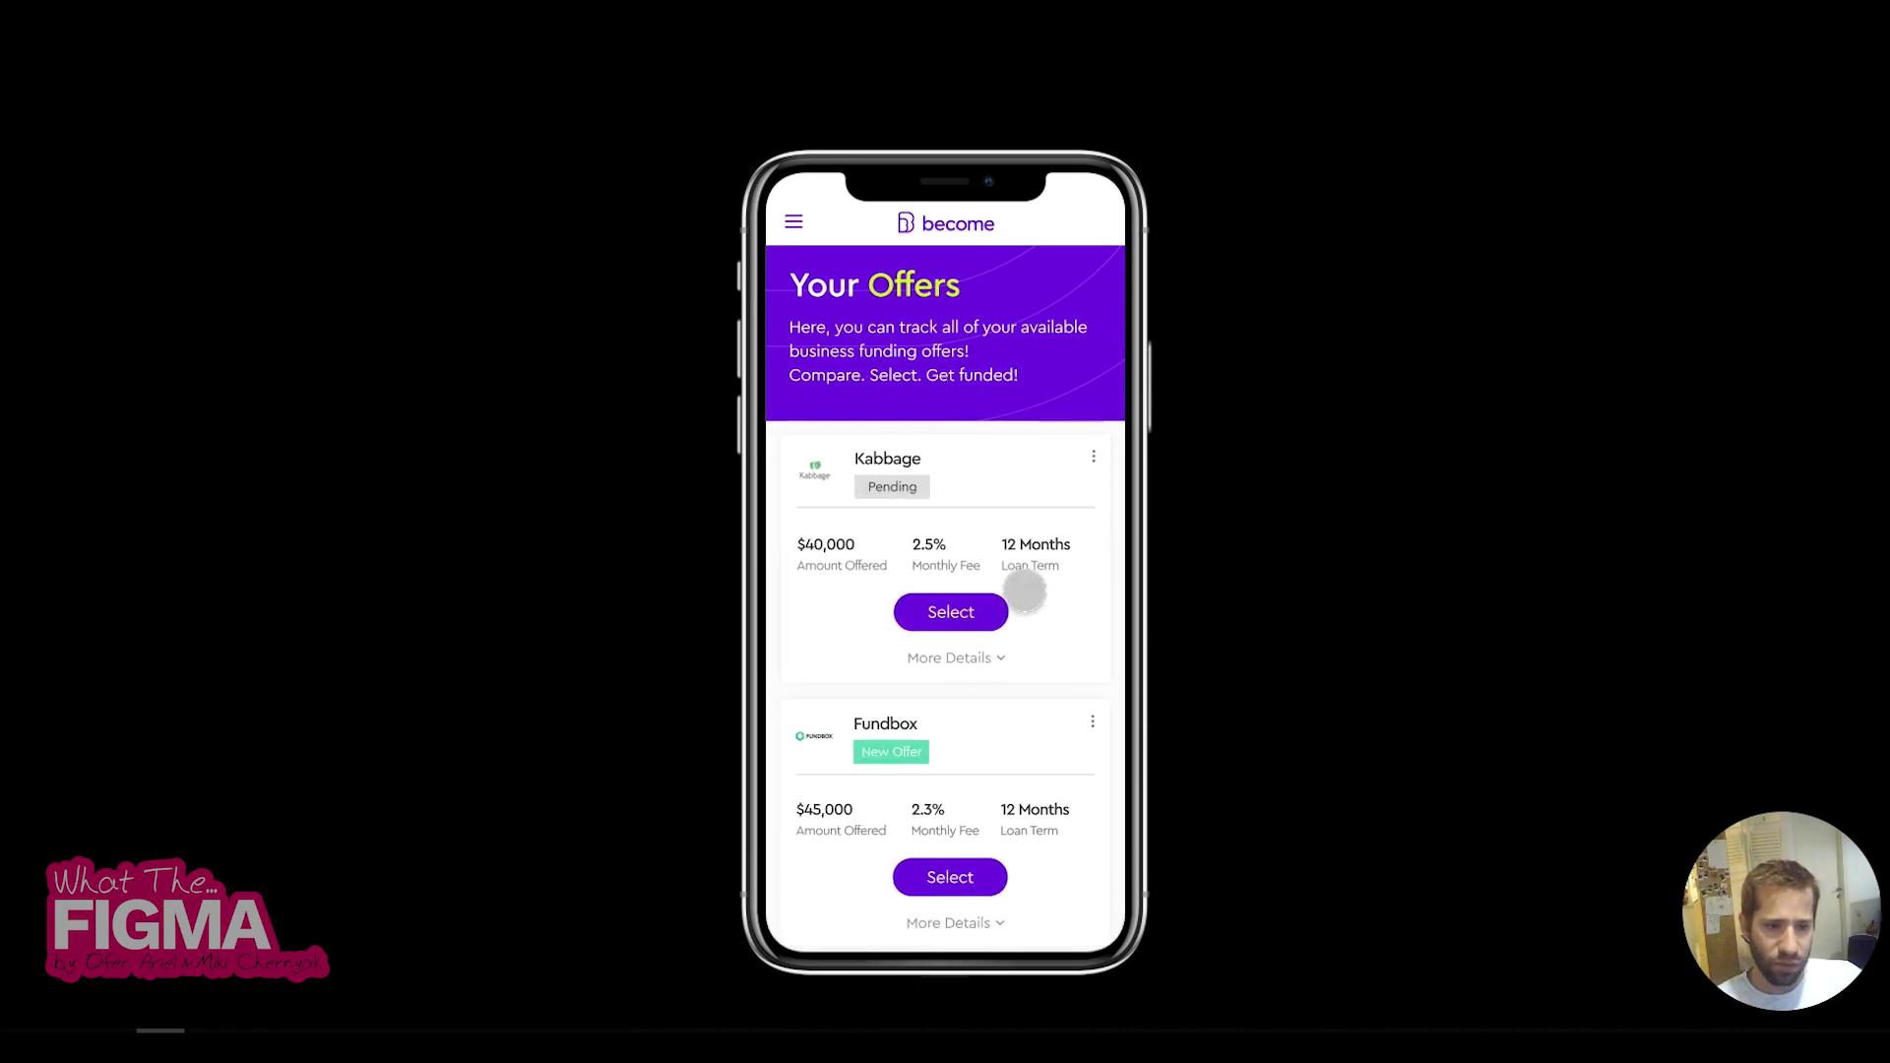
left_click_drag(1058, 537, 781, 540)
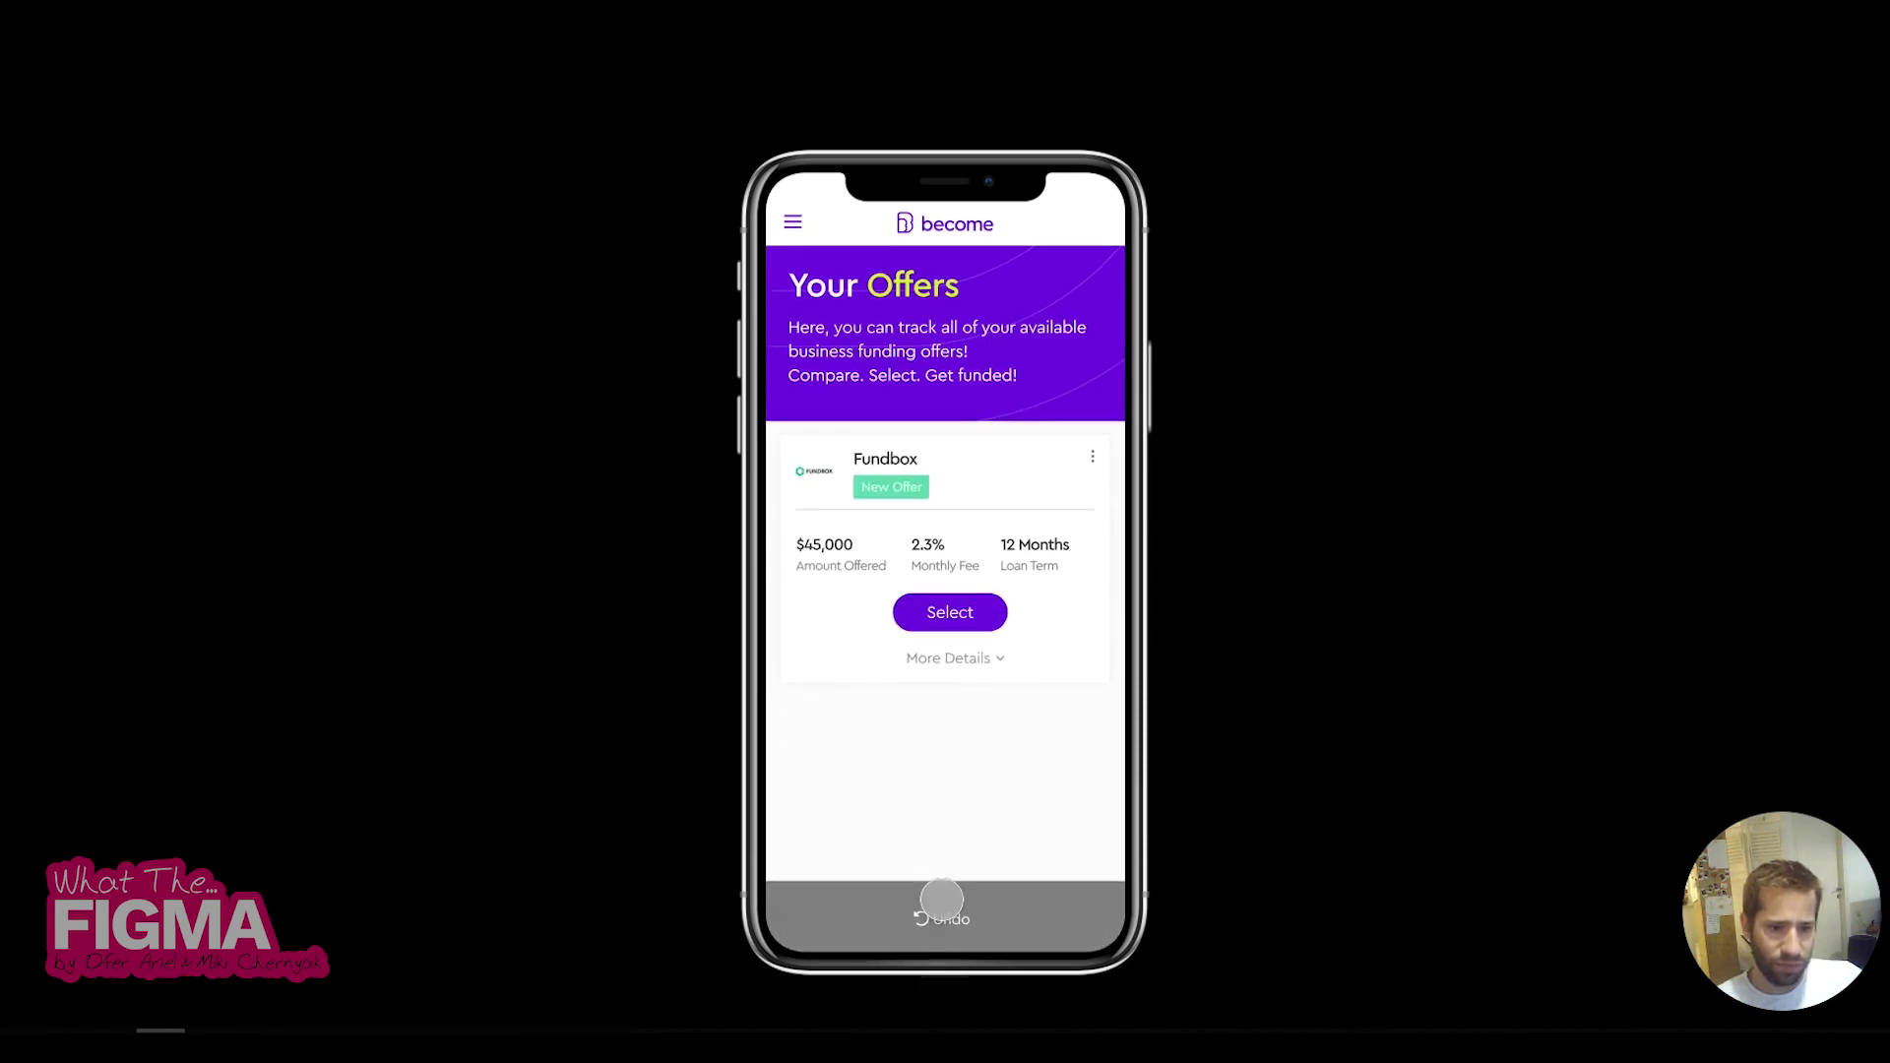
left_click(942, 901)
mouse_move(1035, 511)
left_mouse_down()
mouse_move(886, 519)
mouse_move(1080, 514)
mouse_move(941, 535)
left_mouse_up()
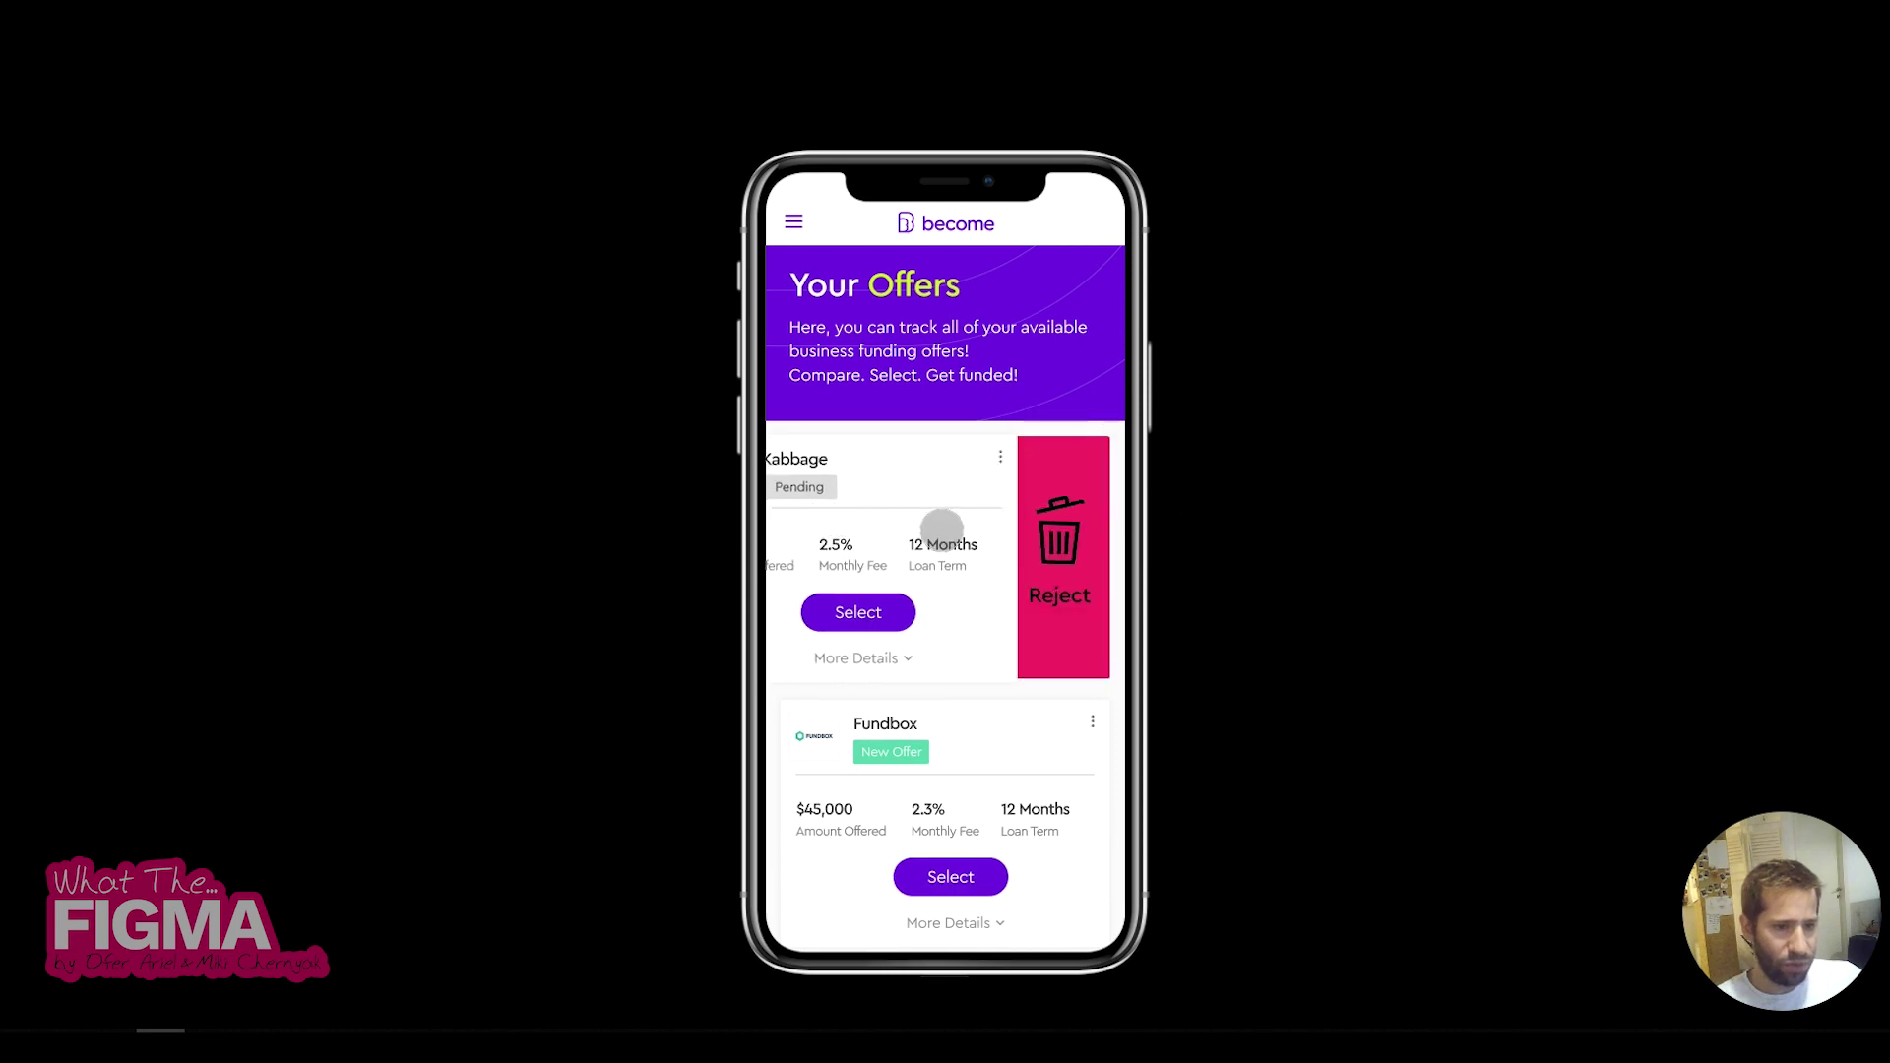
left_click_drag(1058, 561, 755, 595)
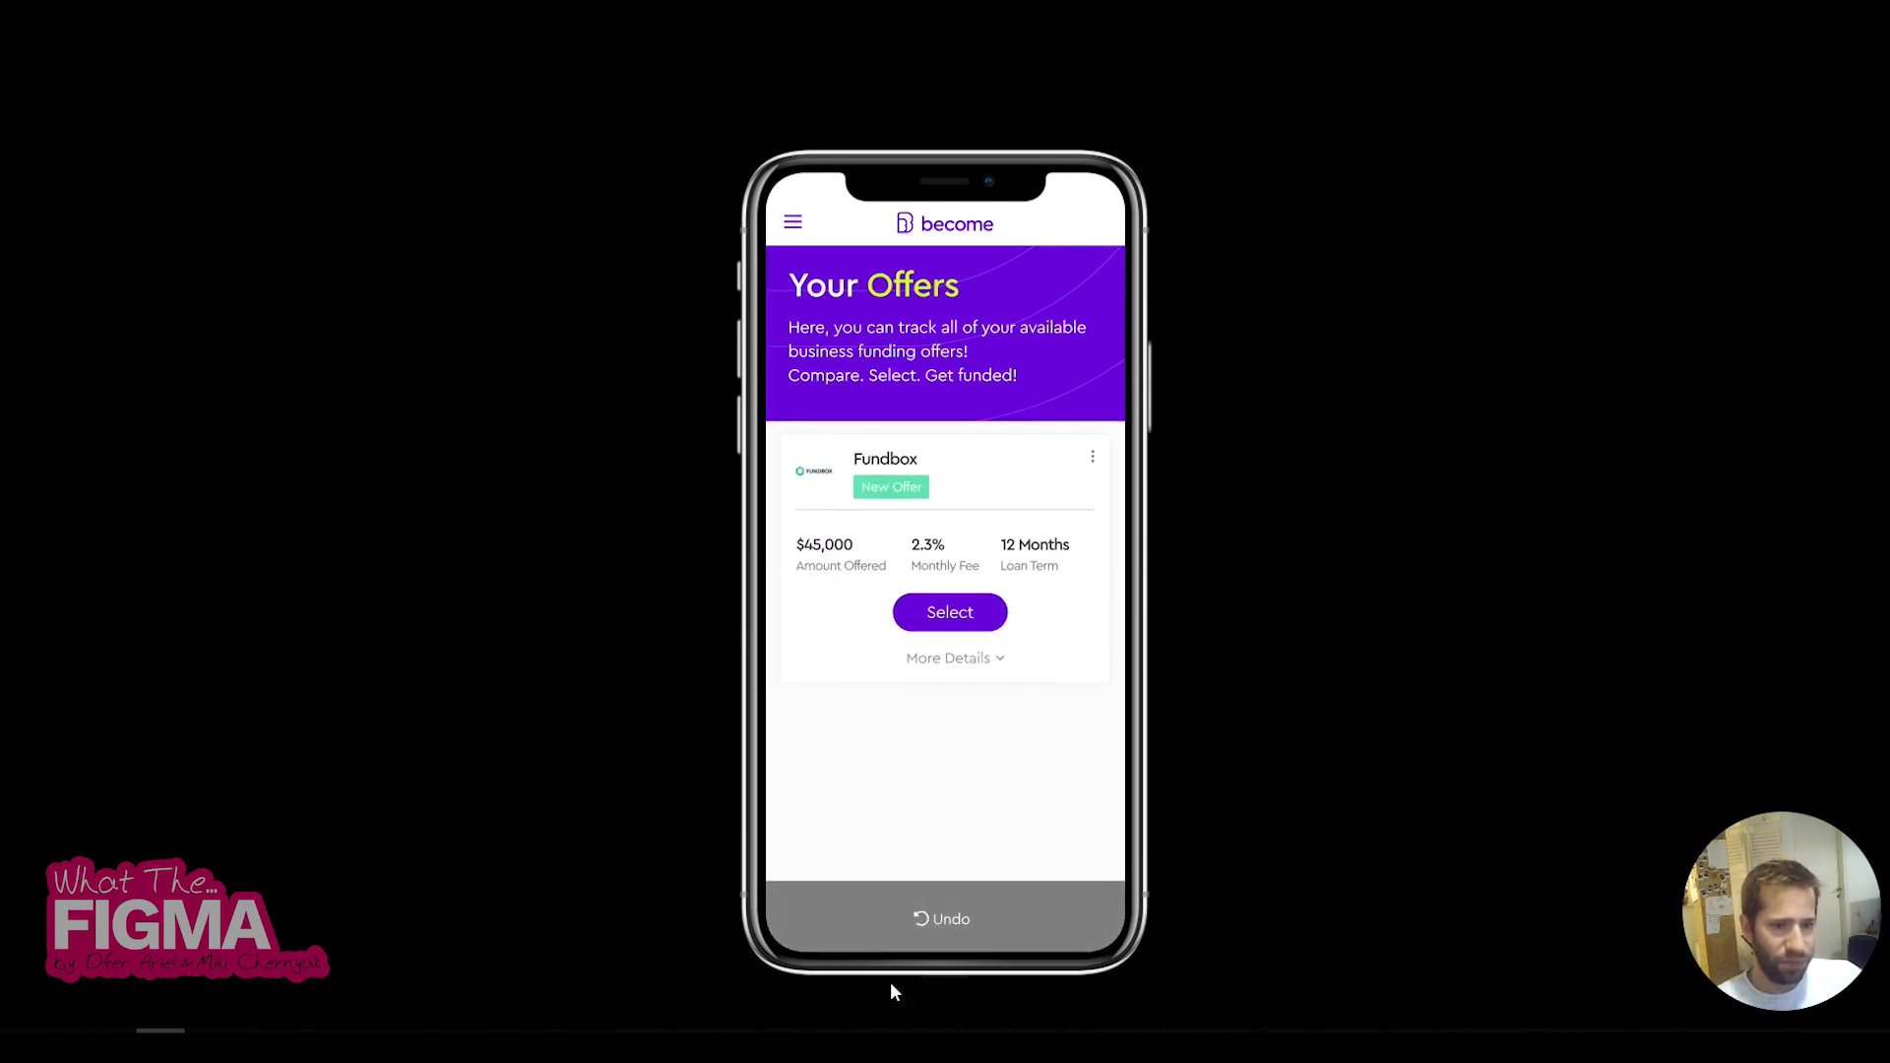
left_click(959, 920)
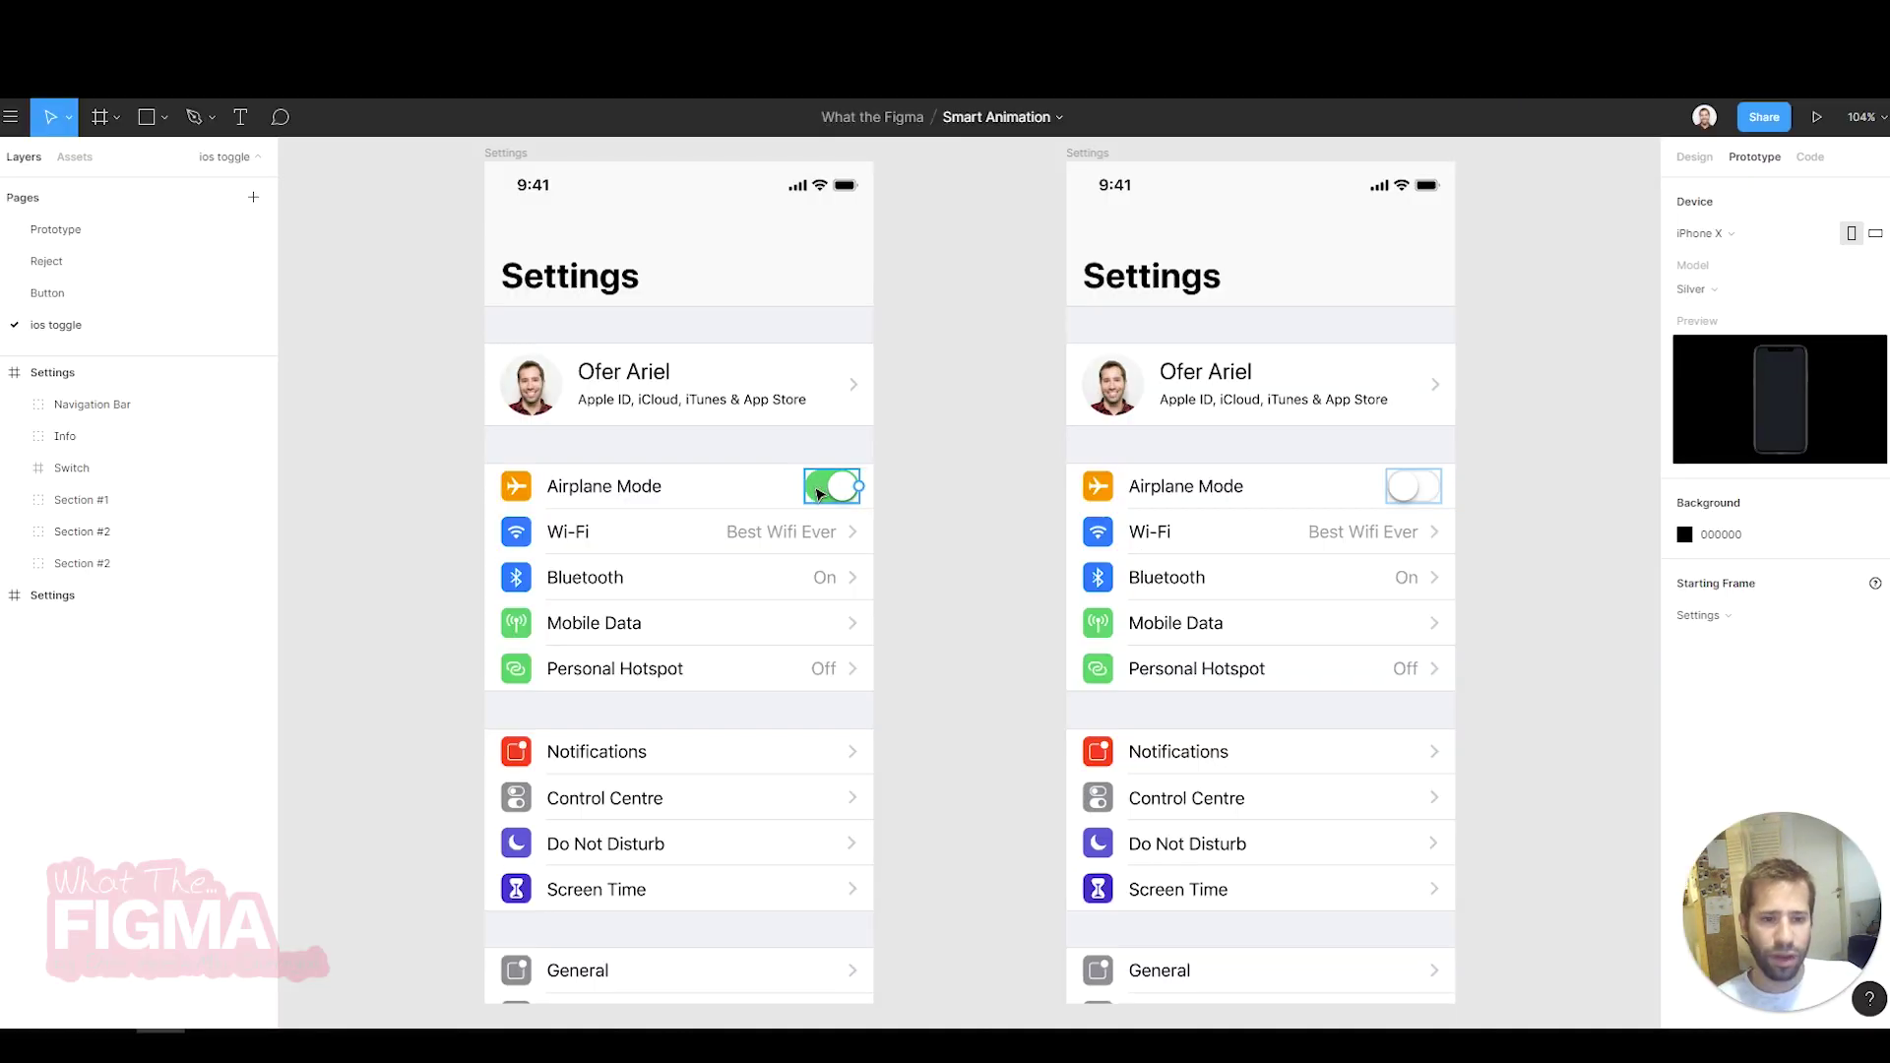
- Link the left frame's Airplane Mode switch to the right Settings frame
left_click(819, 494)
left_click(1415, 488)
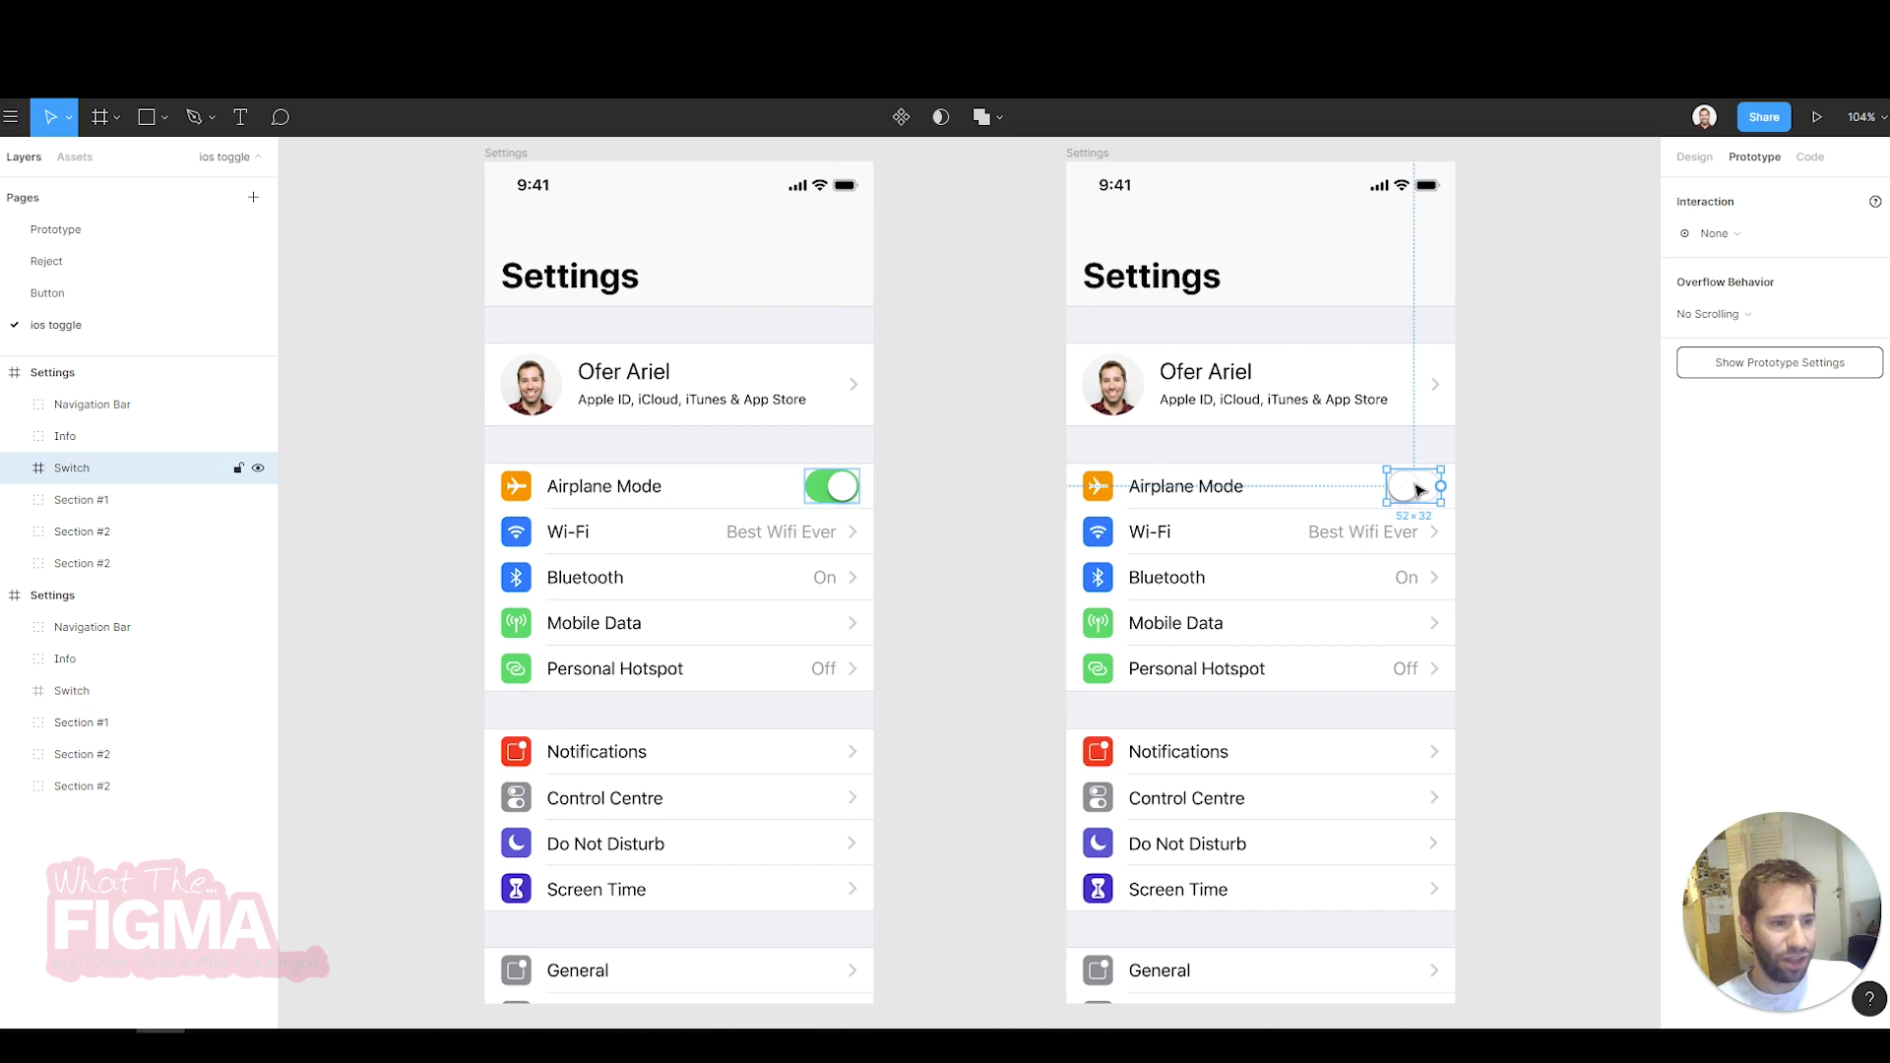
left_click(851, 499)
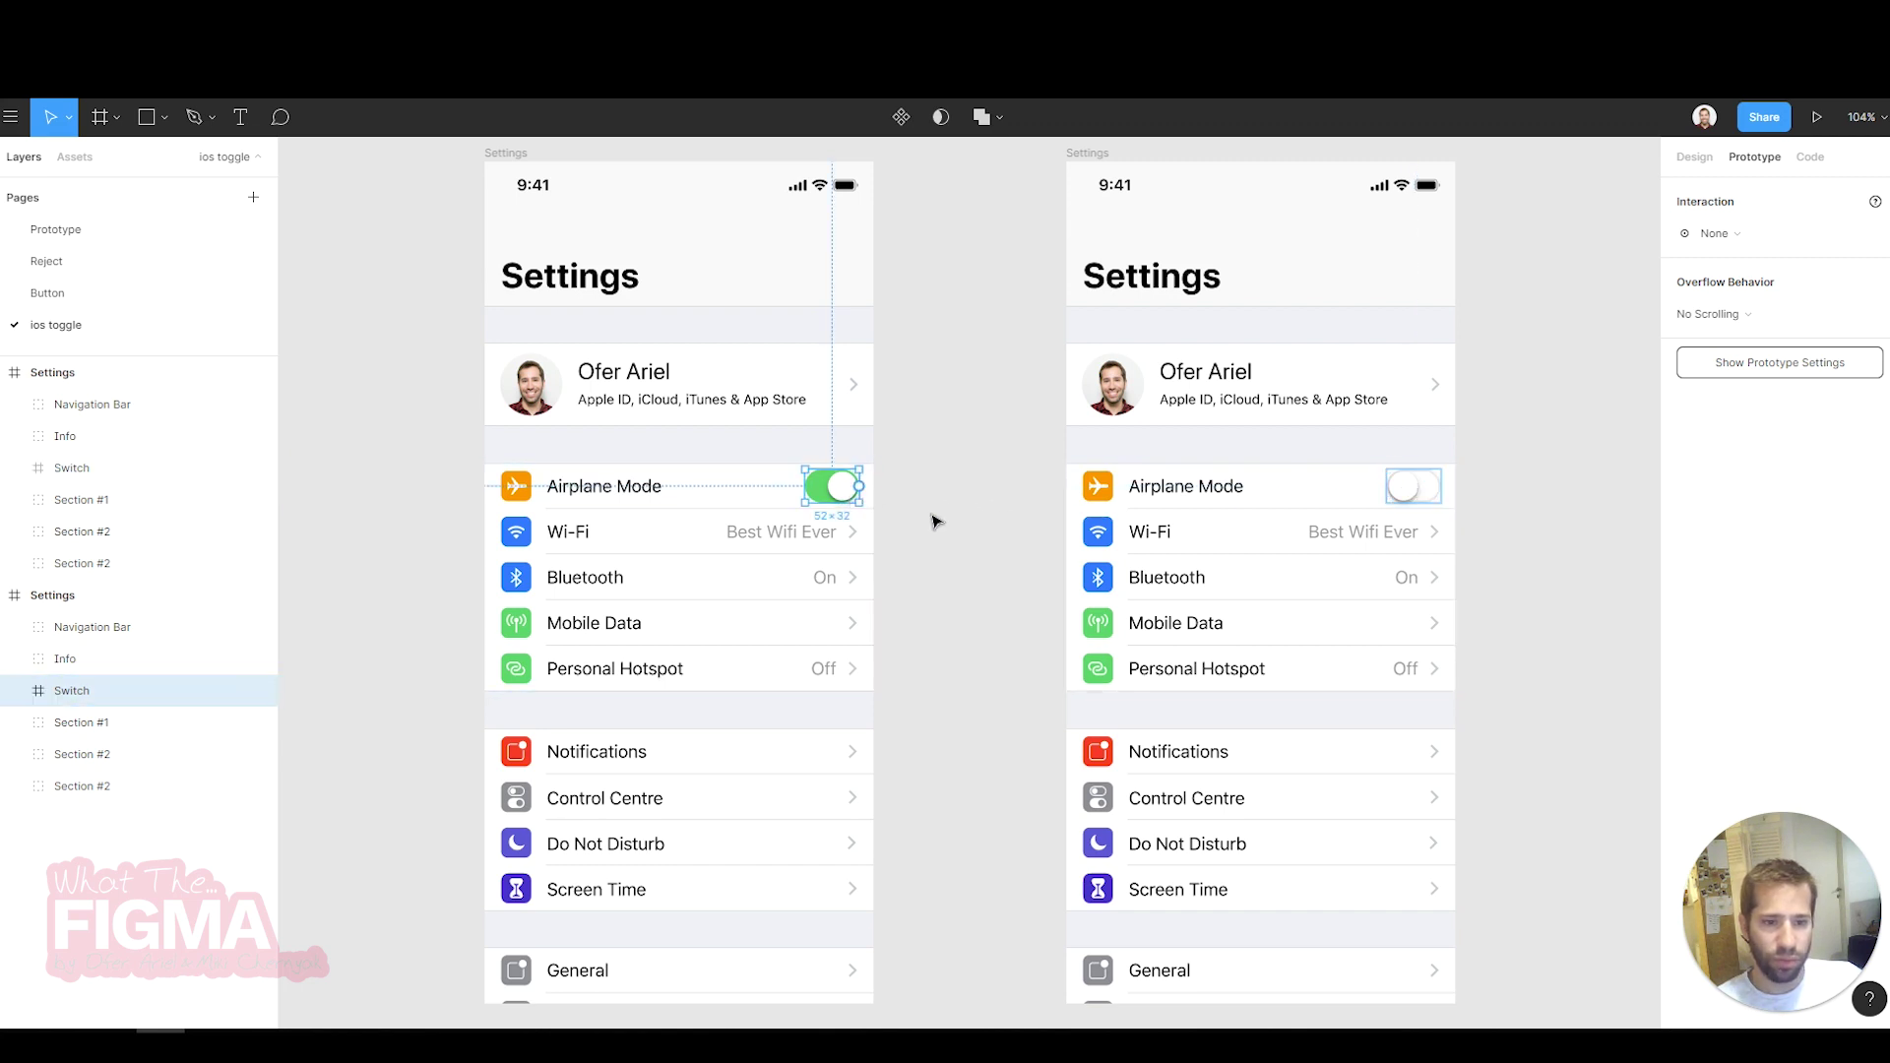
scroll(908, 537, "up", 2)
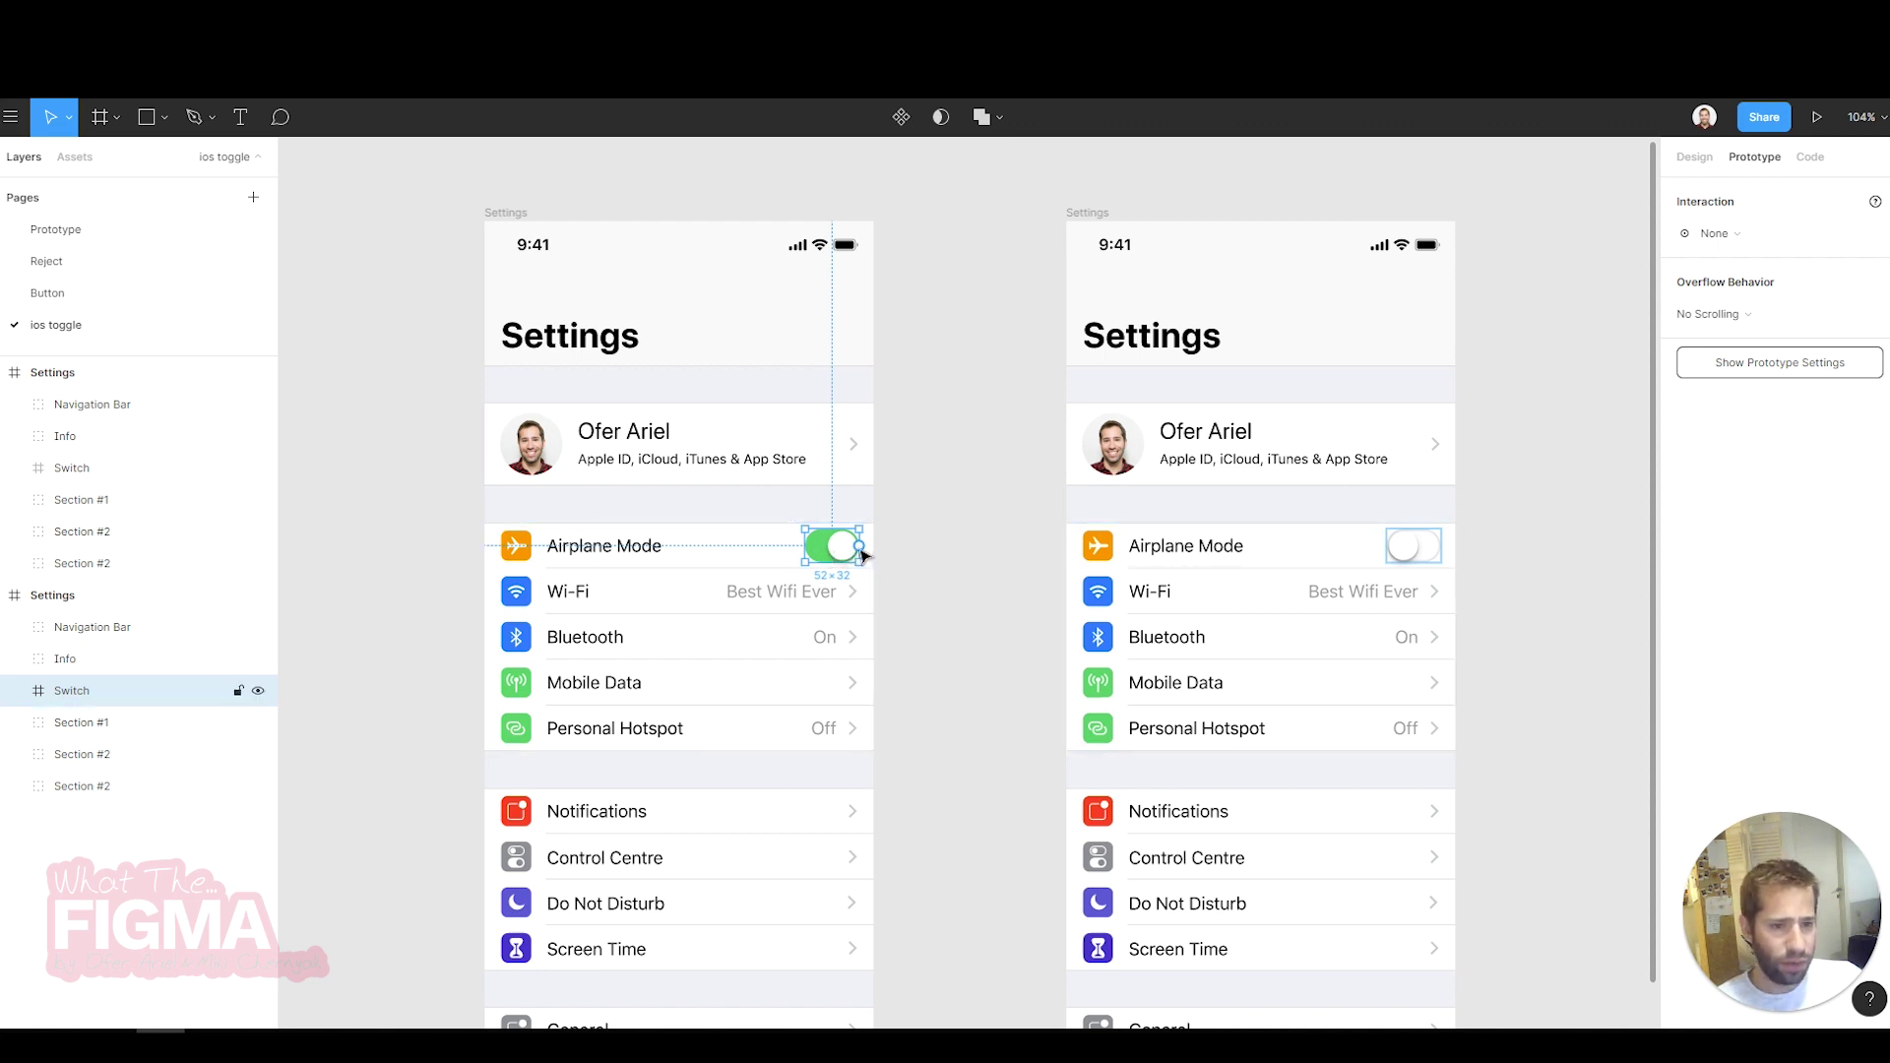
left_click_drag(859, 546, 1107, 534)
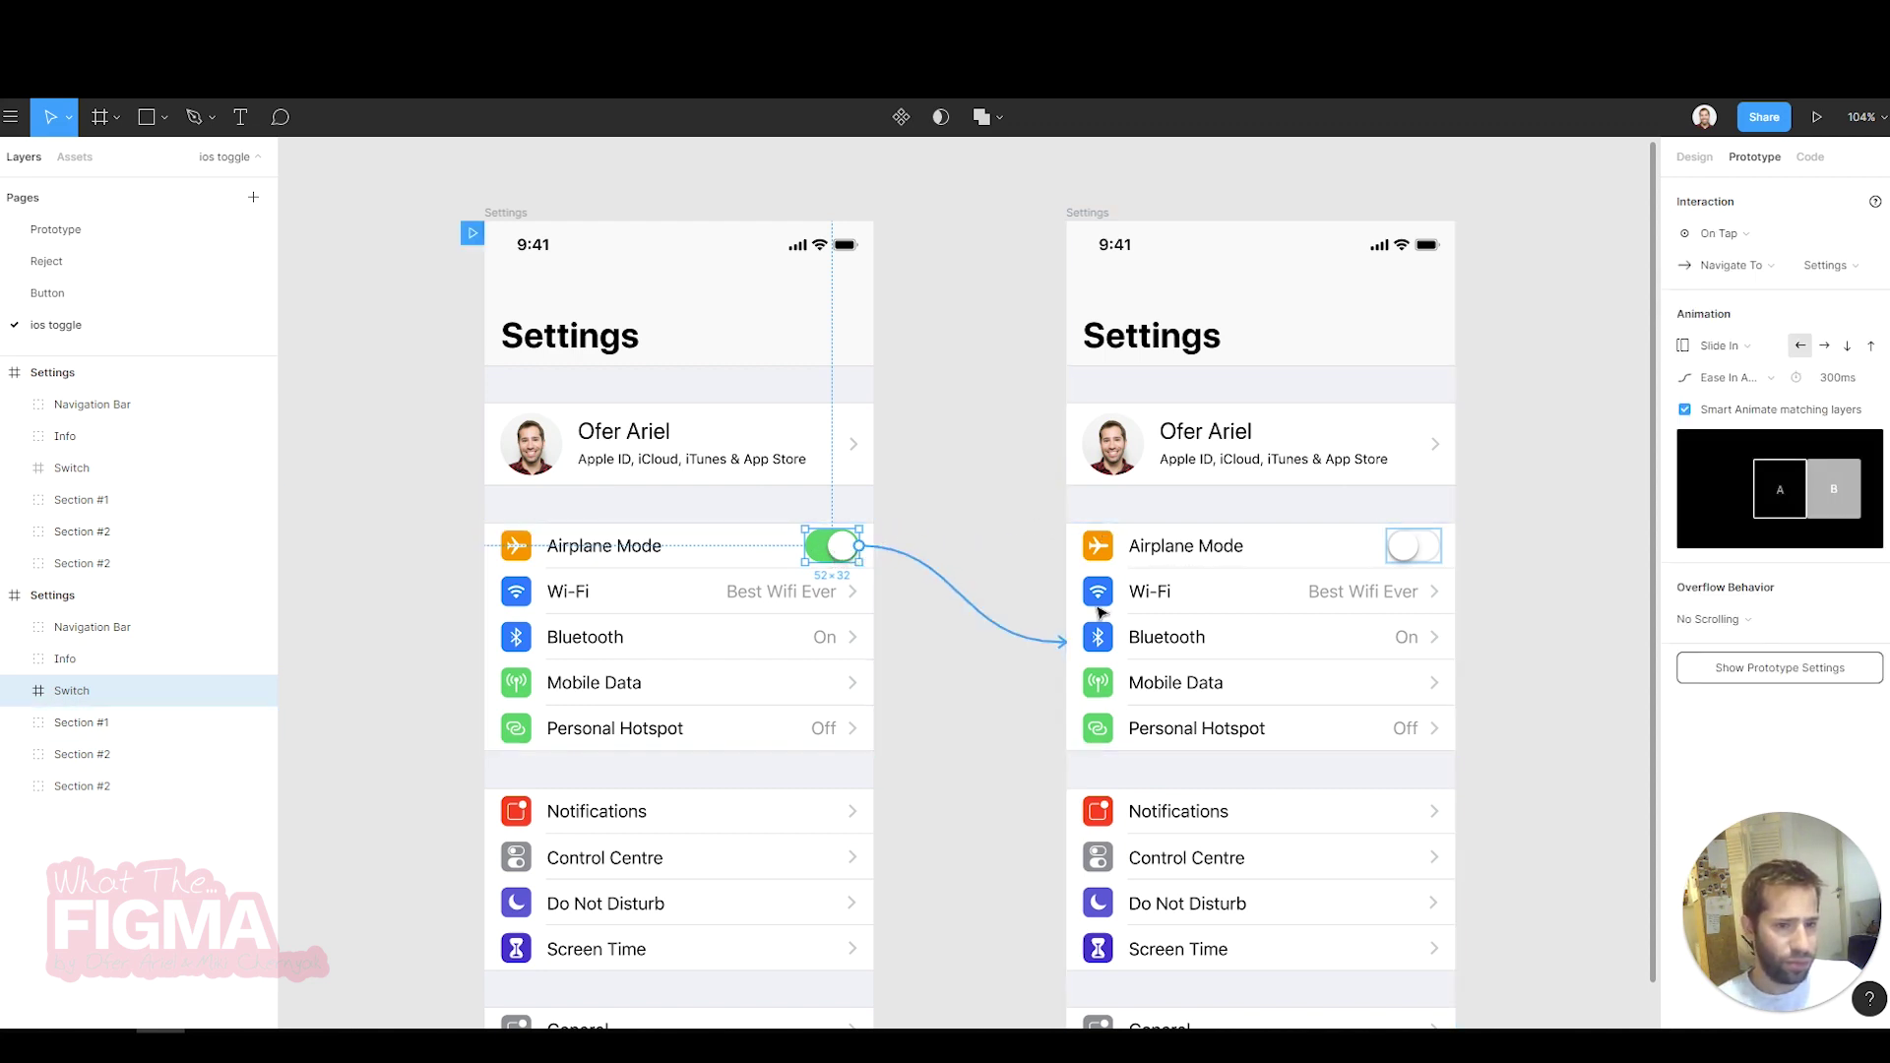
- Set the connection's animation to Smart Animate with Ease In And Out easing
left_click(1740, 347)
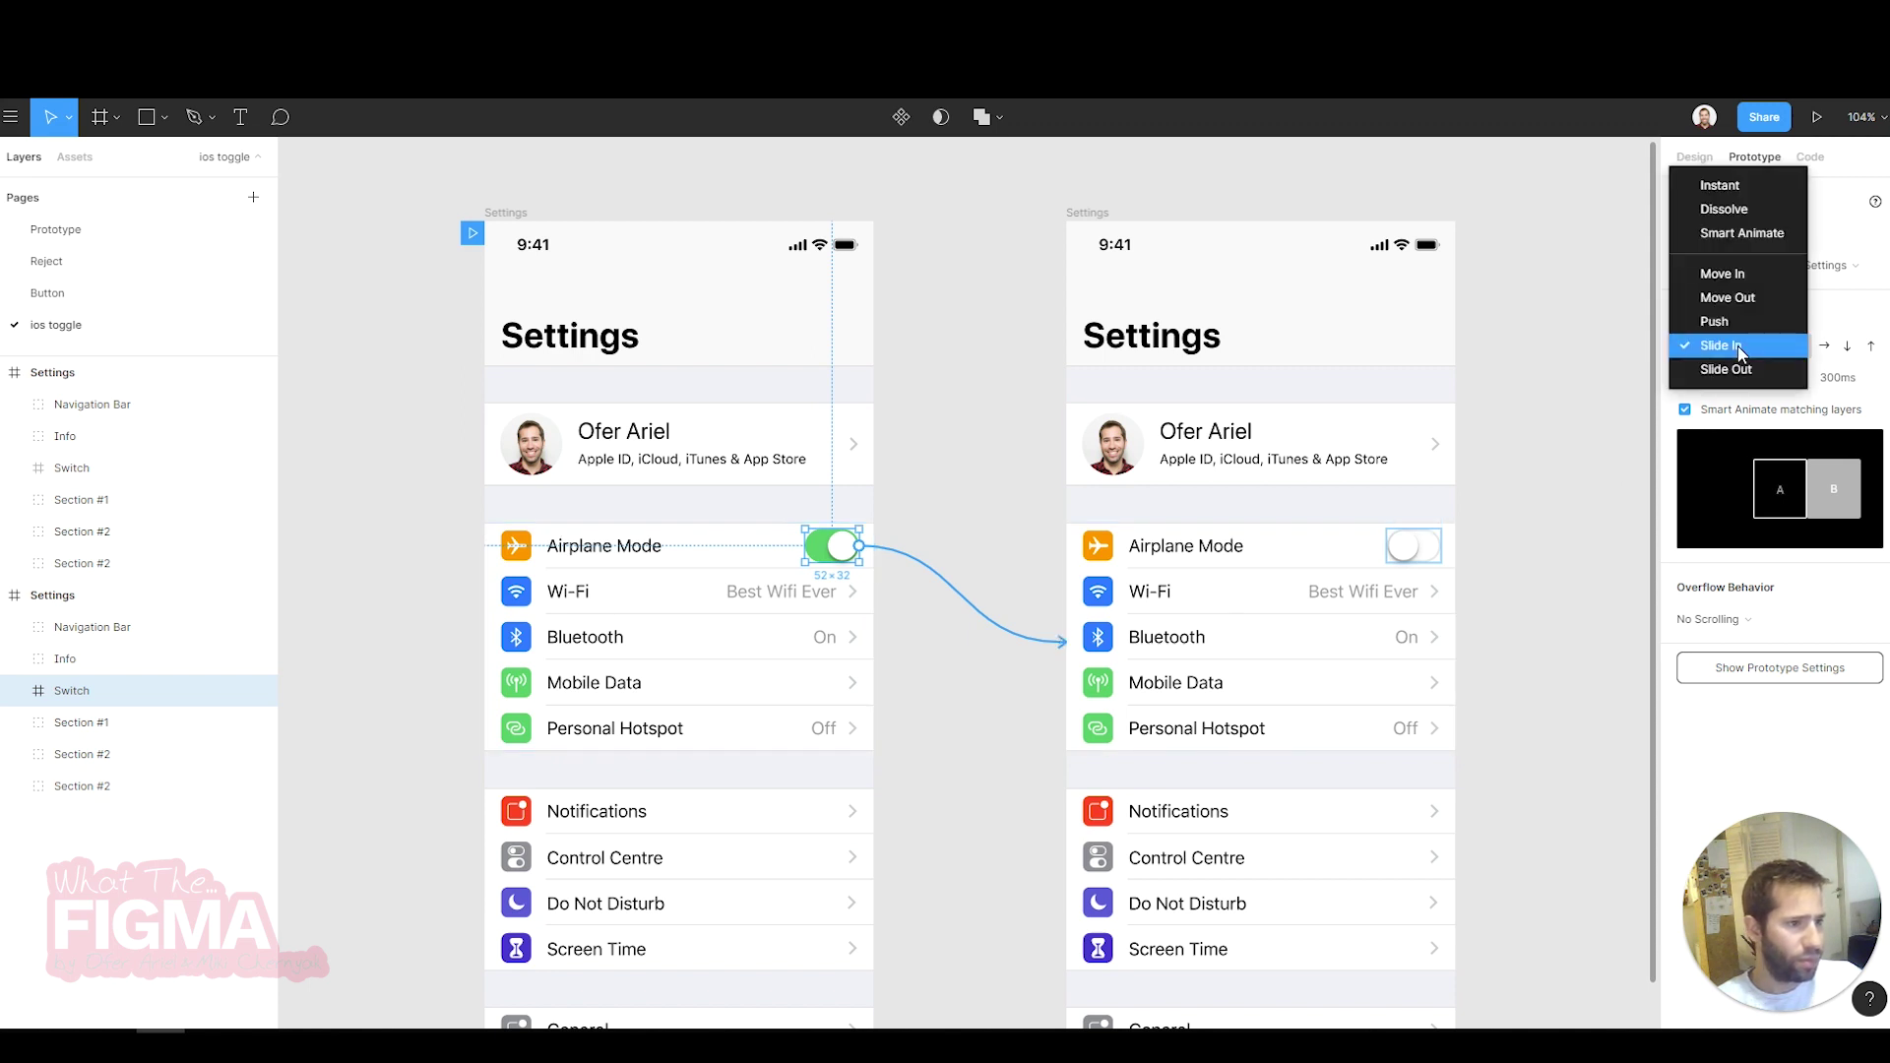
left_click(1726, 240)
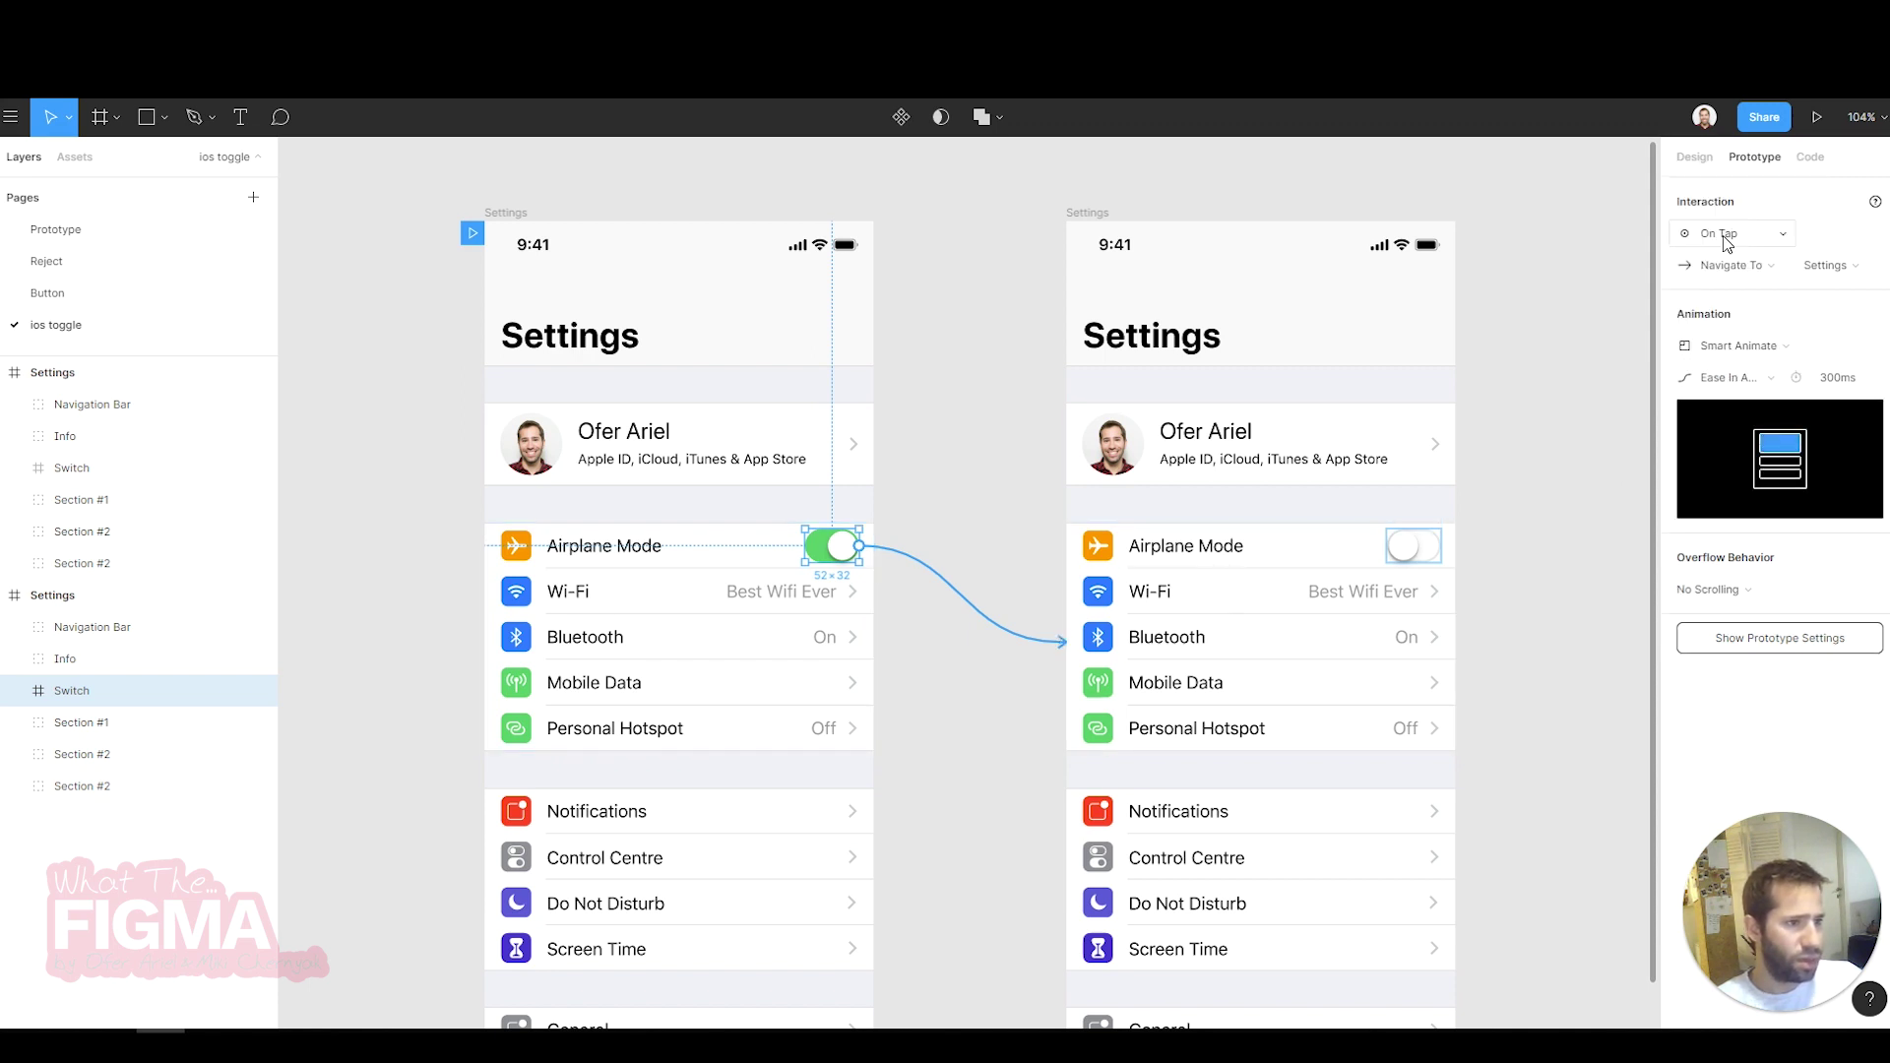
left_click(1761, 380)
left_click(1731, 383)
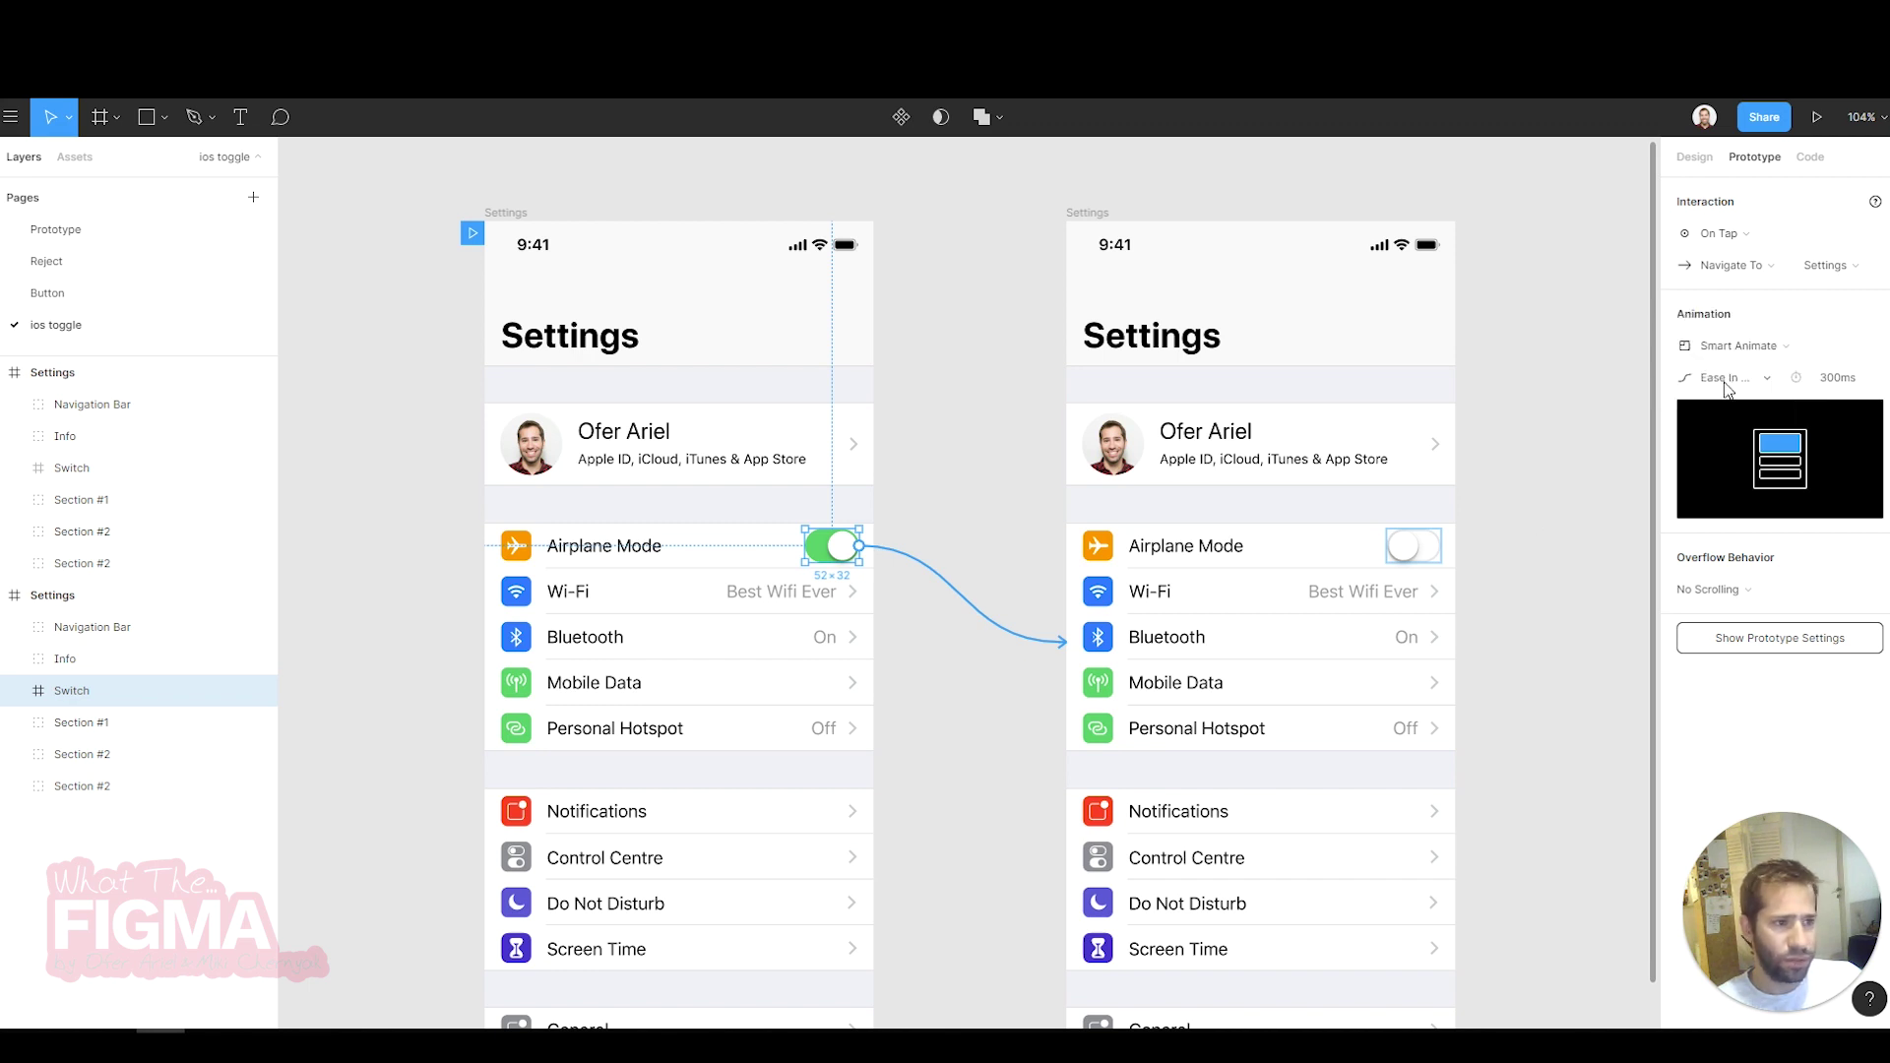
- Link the right switch back to the left Settings frame and open the prototype preview
left_click(1442, 548)
mouse_move(1440, 545)
left_mouse_down()
mouse_move(930, 547)
mouse_move(871, 635)
left_mouse_up()
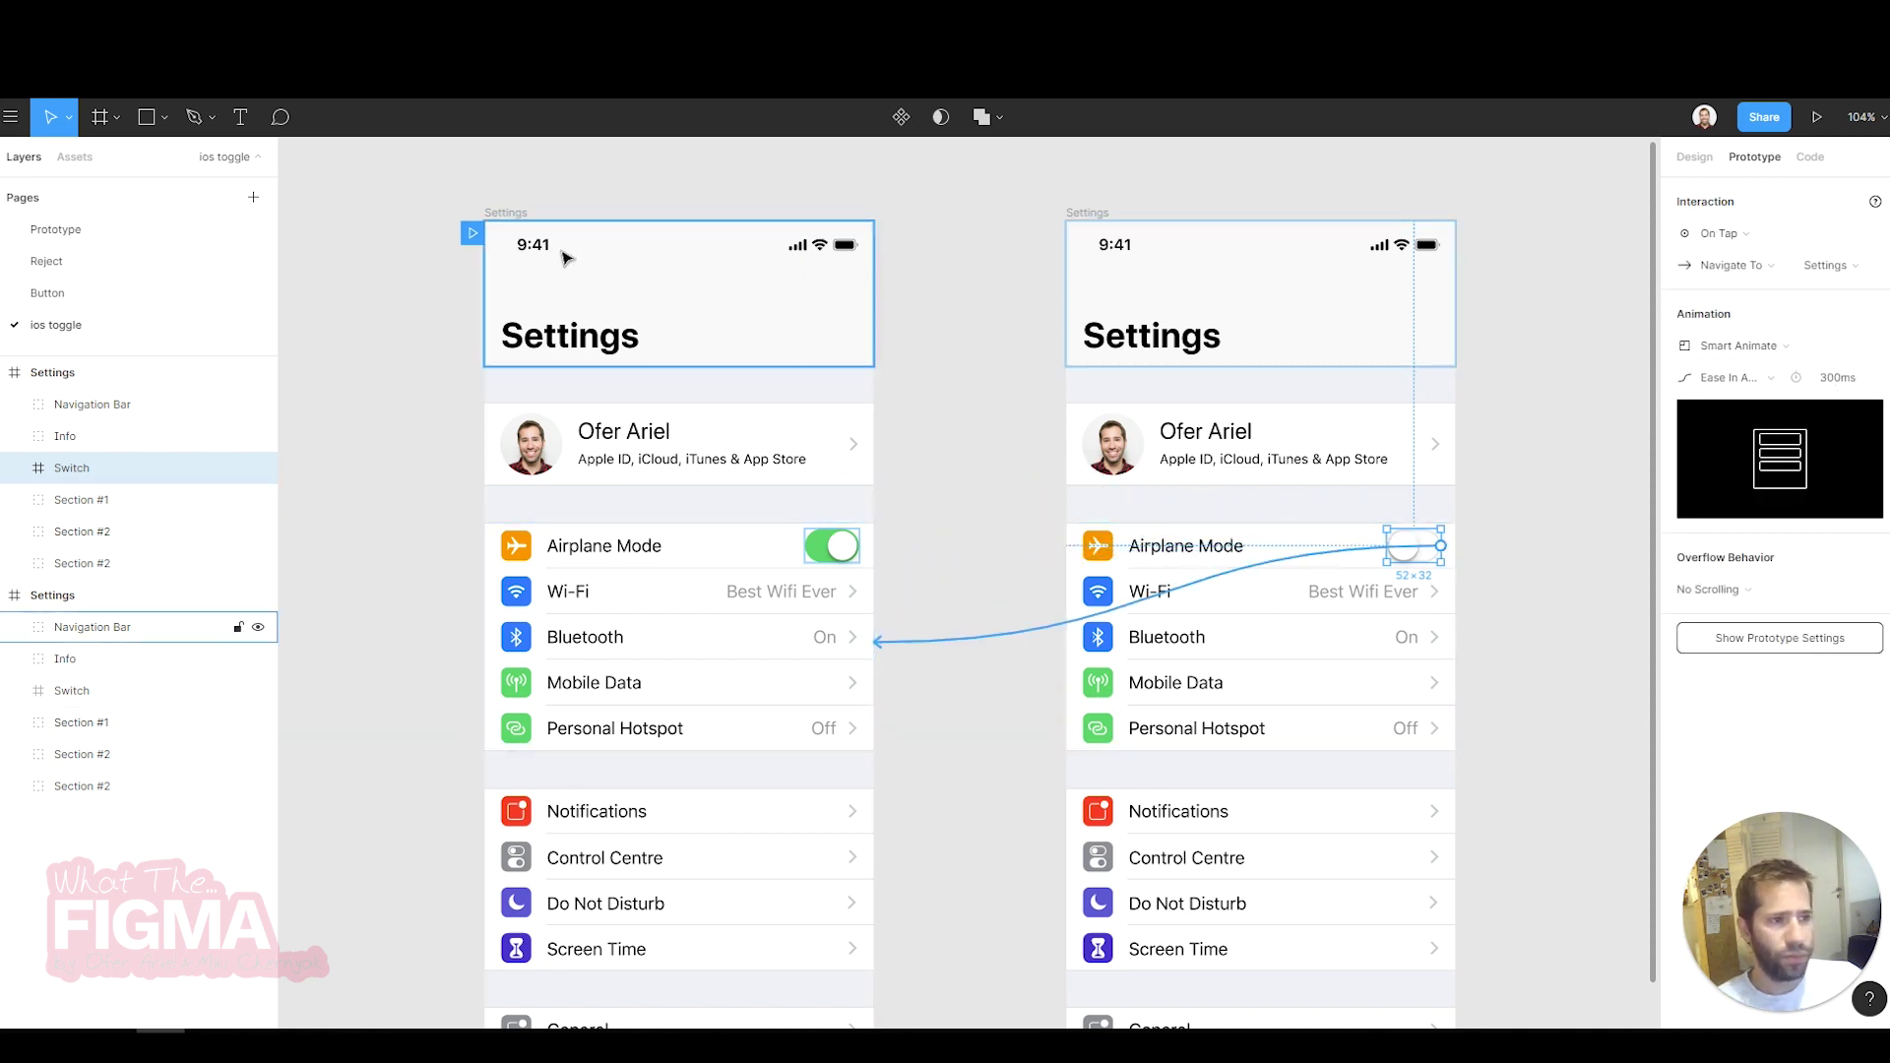
key("ctrl+alt+Return")
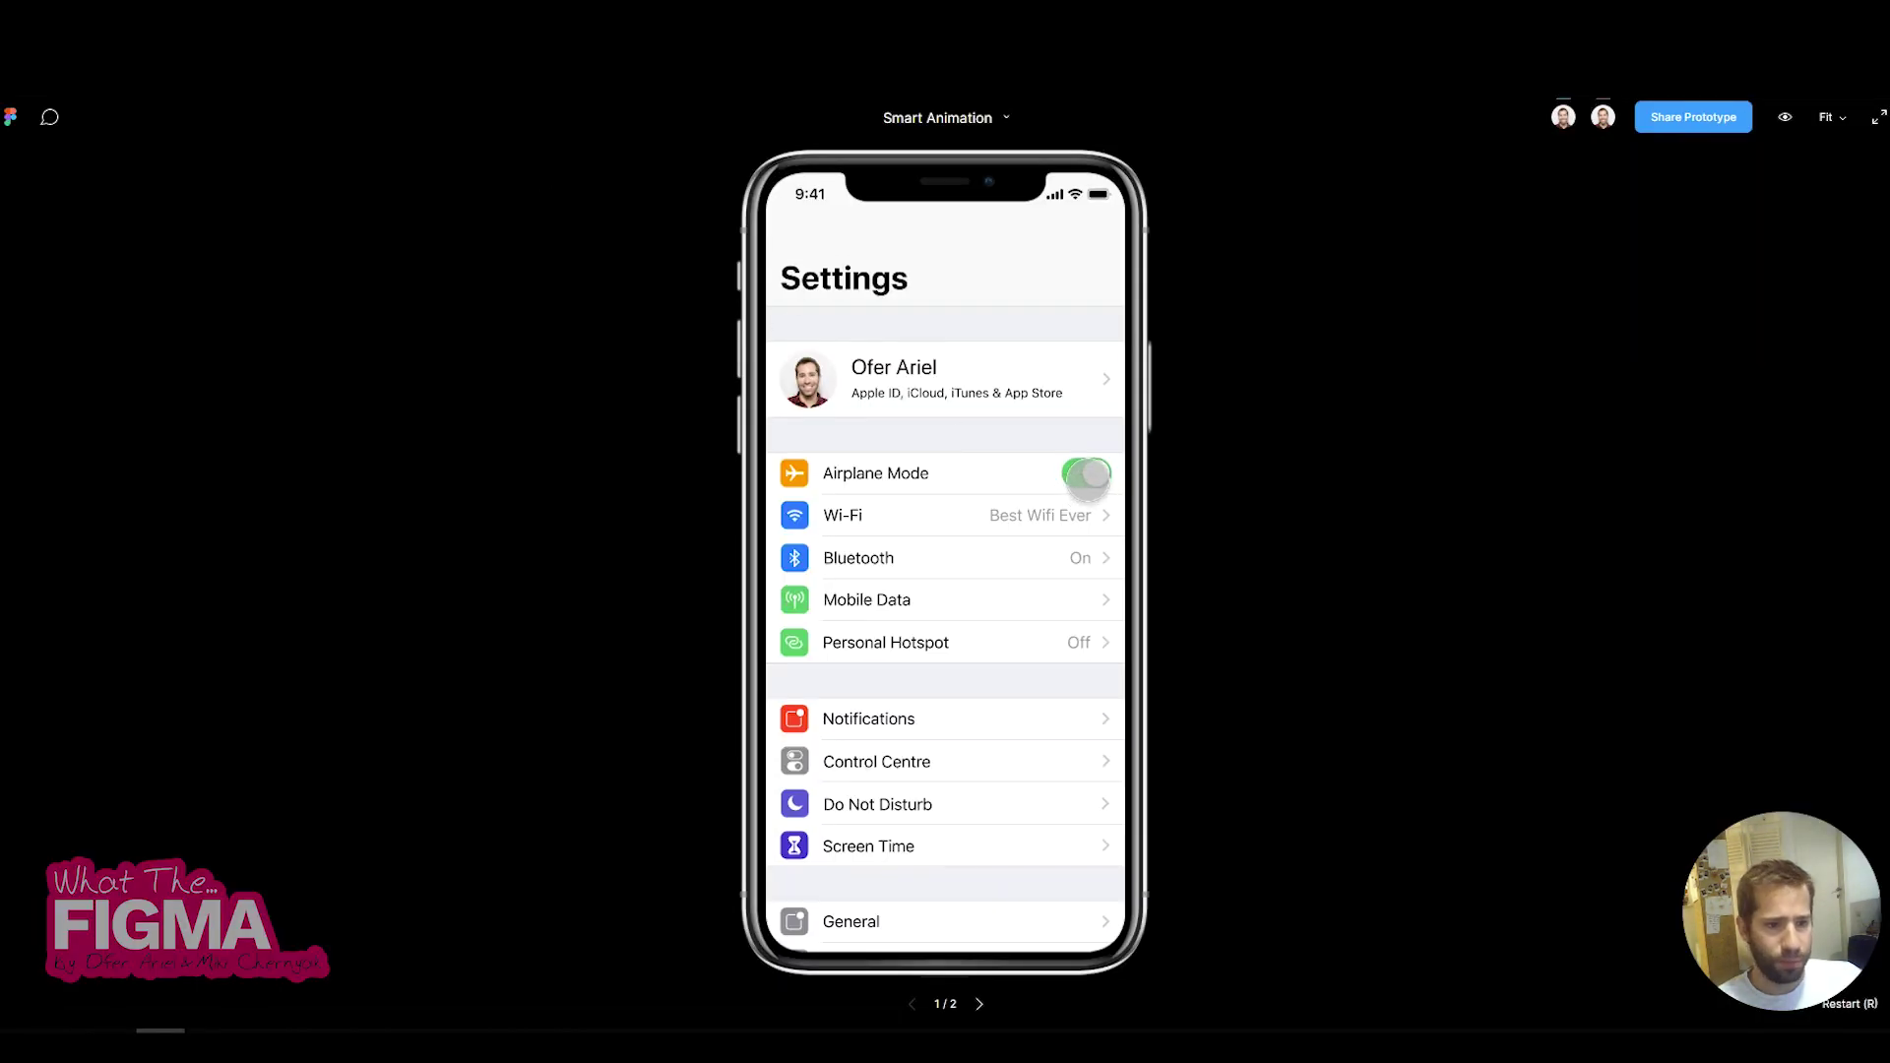
- Tap the Airplane Mode toggle five times in the preview to watch it animate on and off
left_click(1074, 476)
left_click(1078, 475)
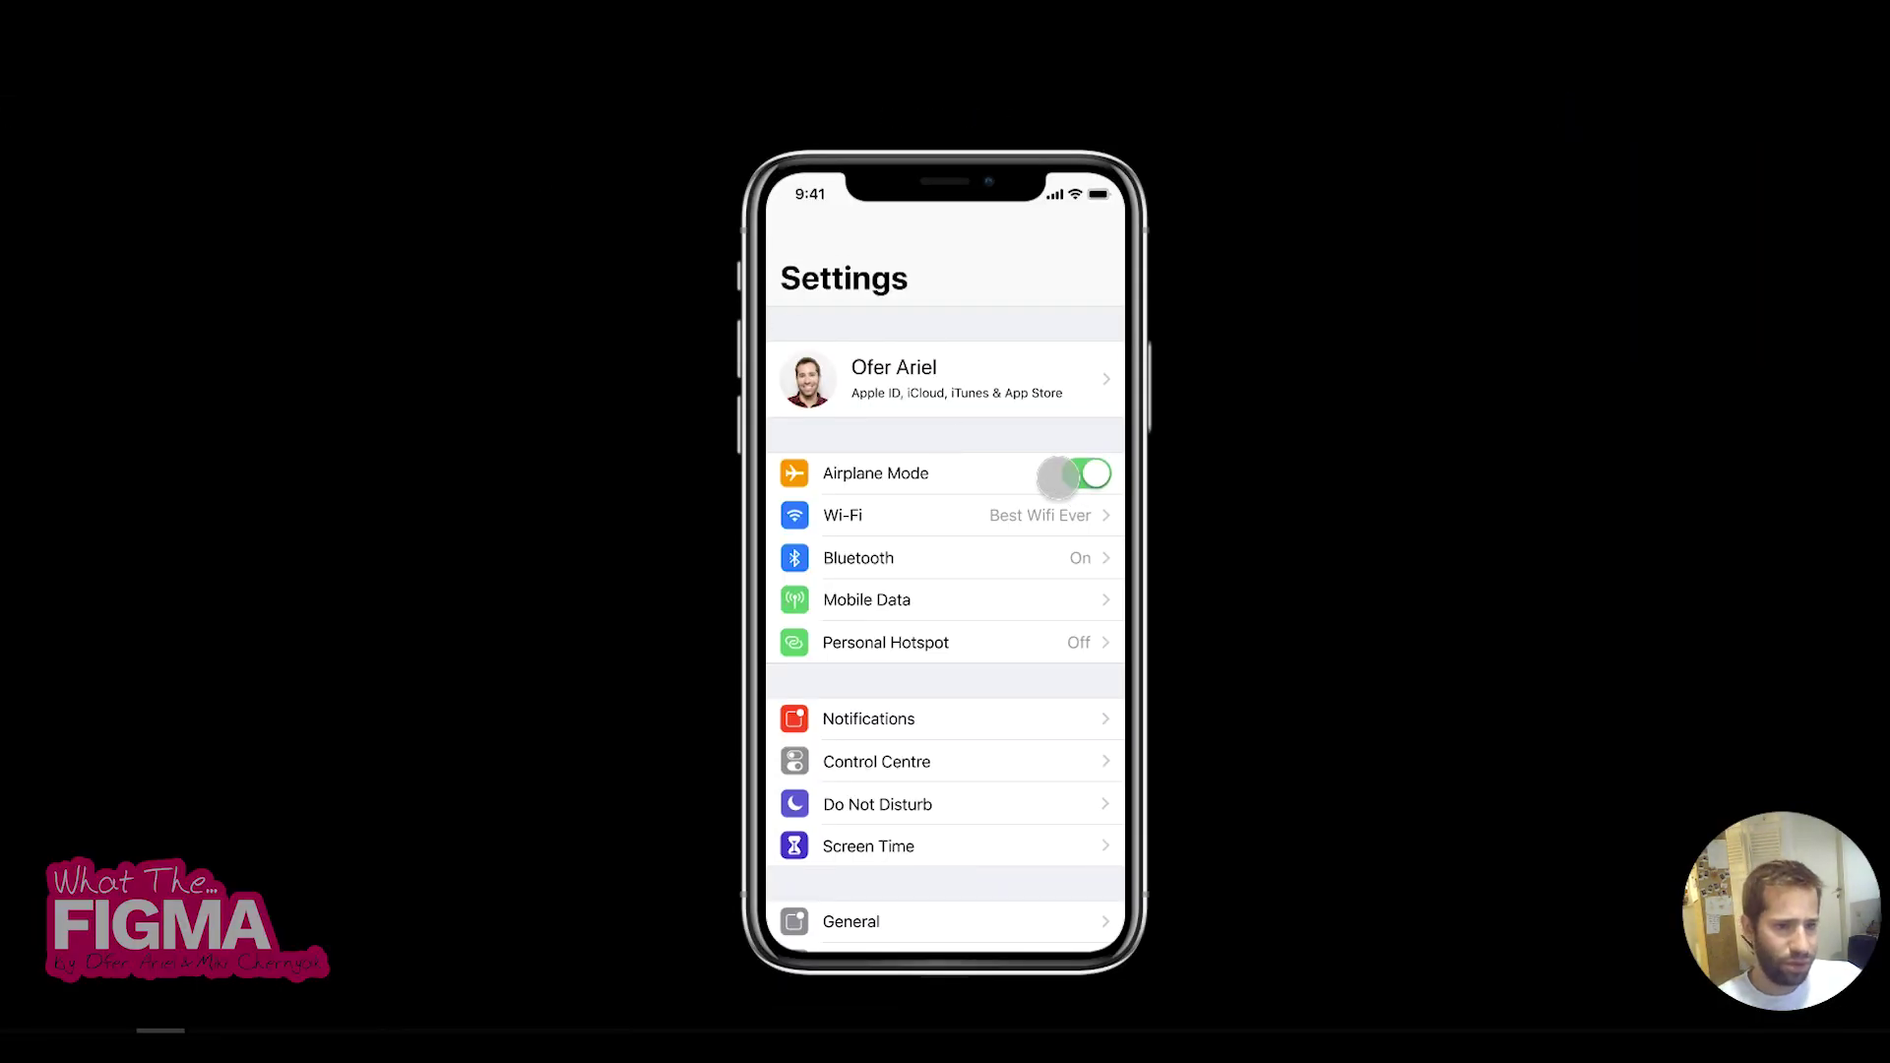
left_click(1082, 474)
left_click(1068, 473)
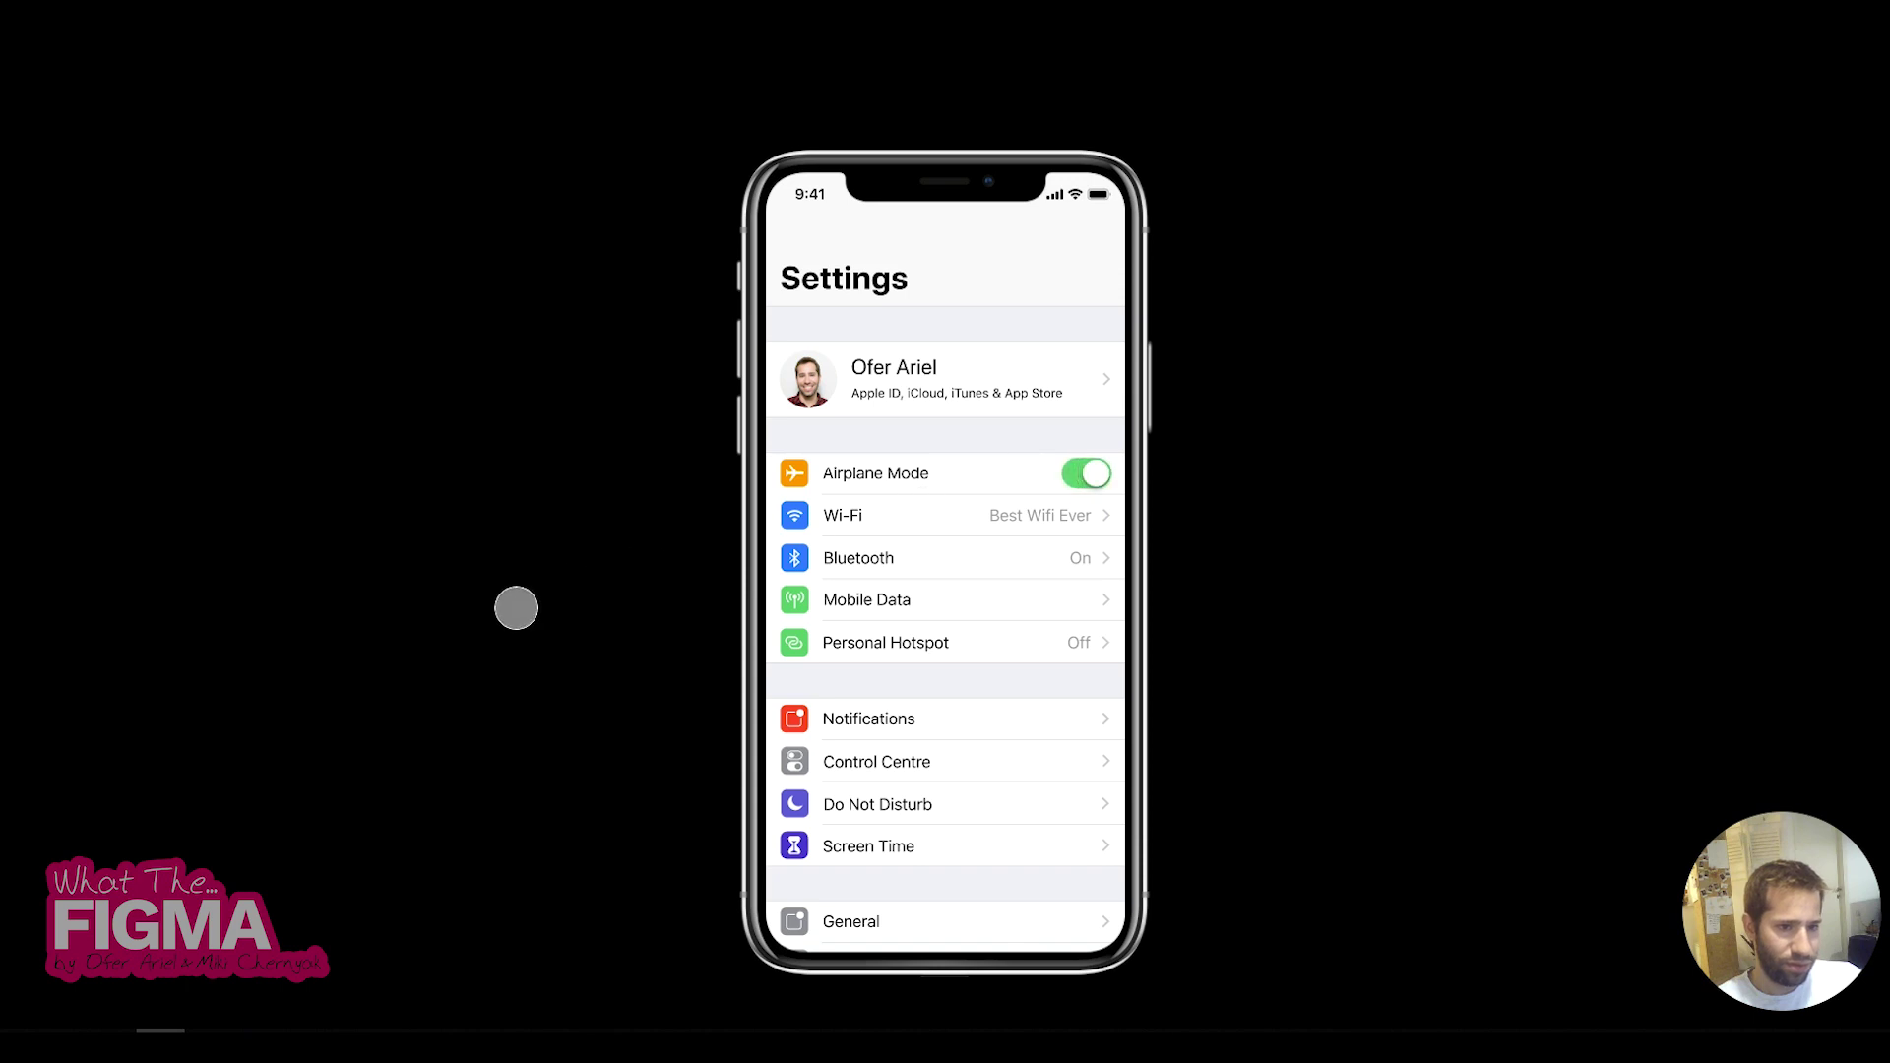
left_click(1077, 474)
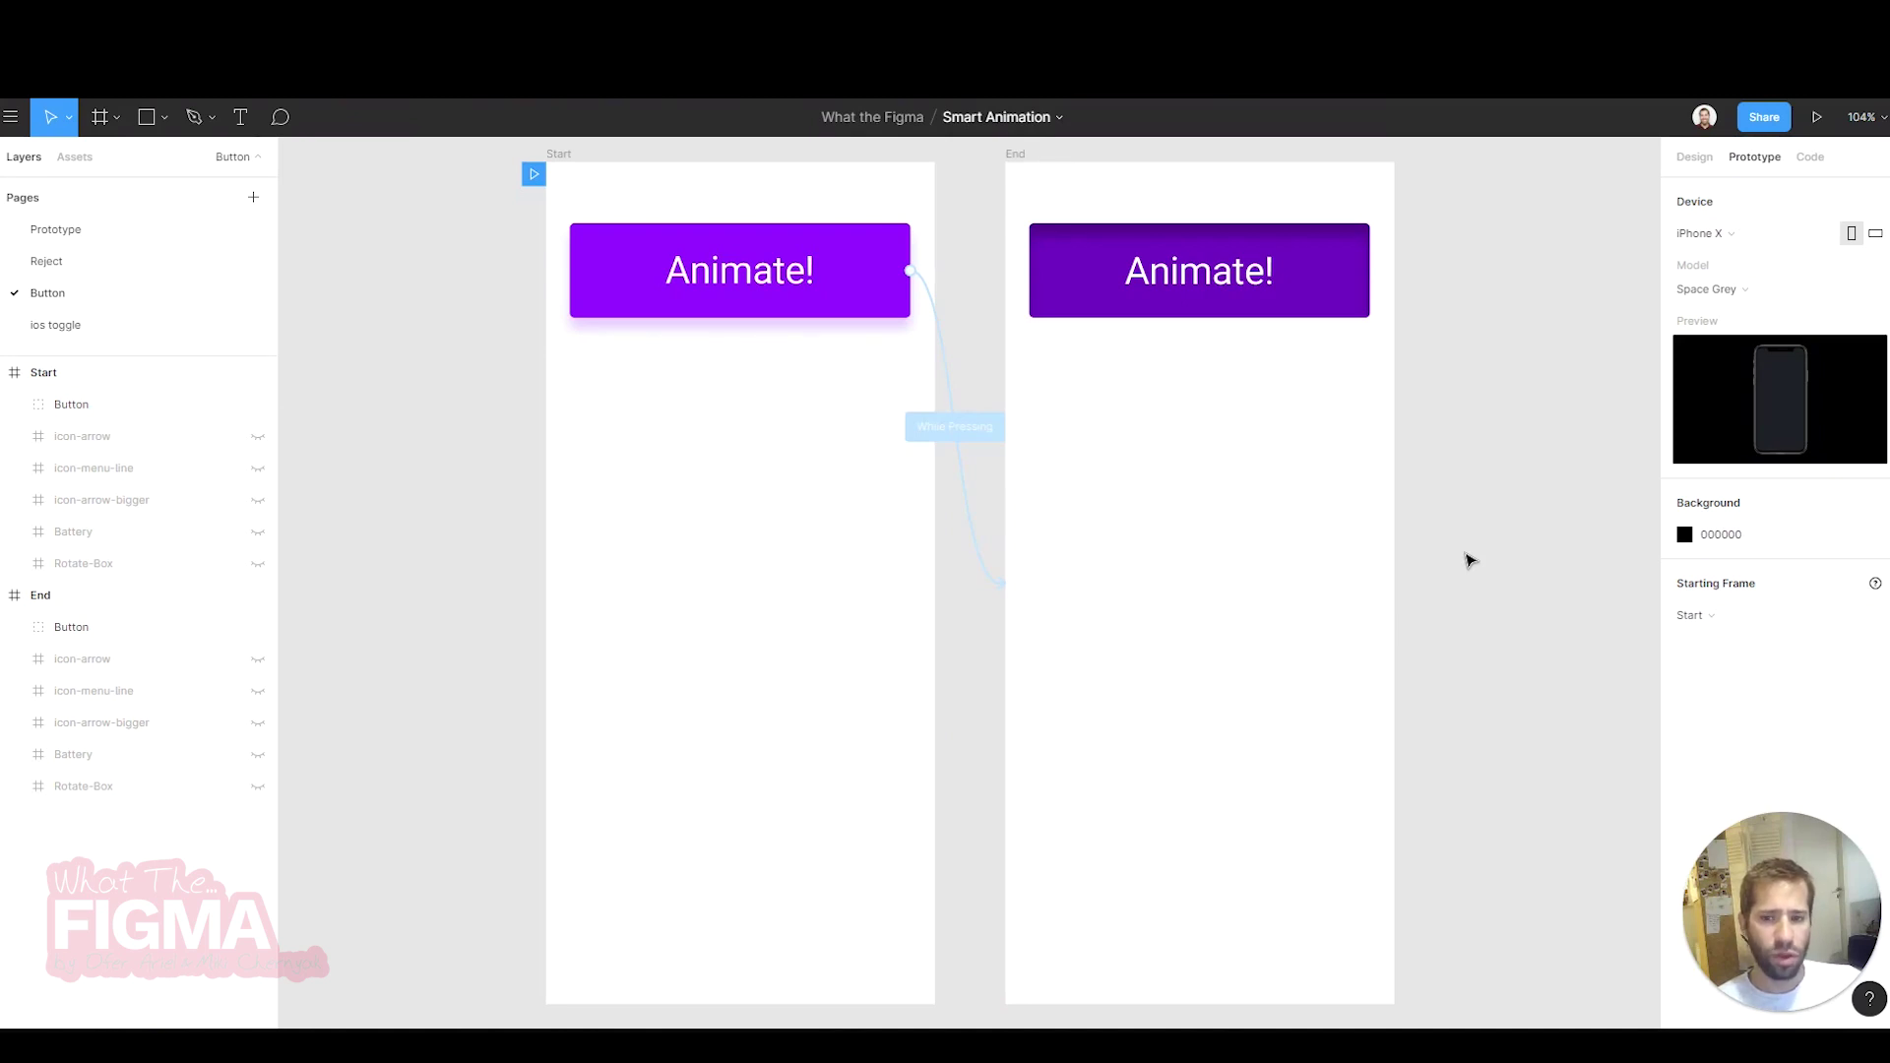
- Confirm the Start Animate! button uses a While Pressing trigger, then hold it in the preview
left_click(766, 284)
left_click(1102, 273)
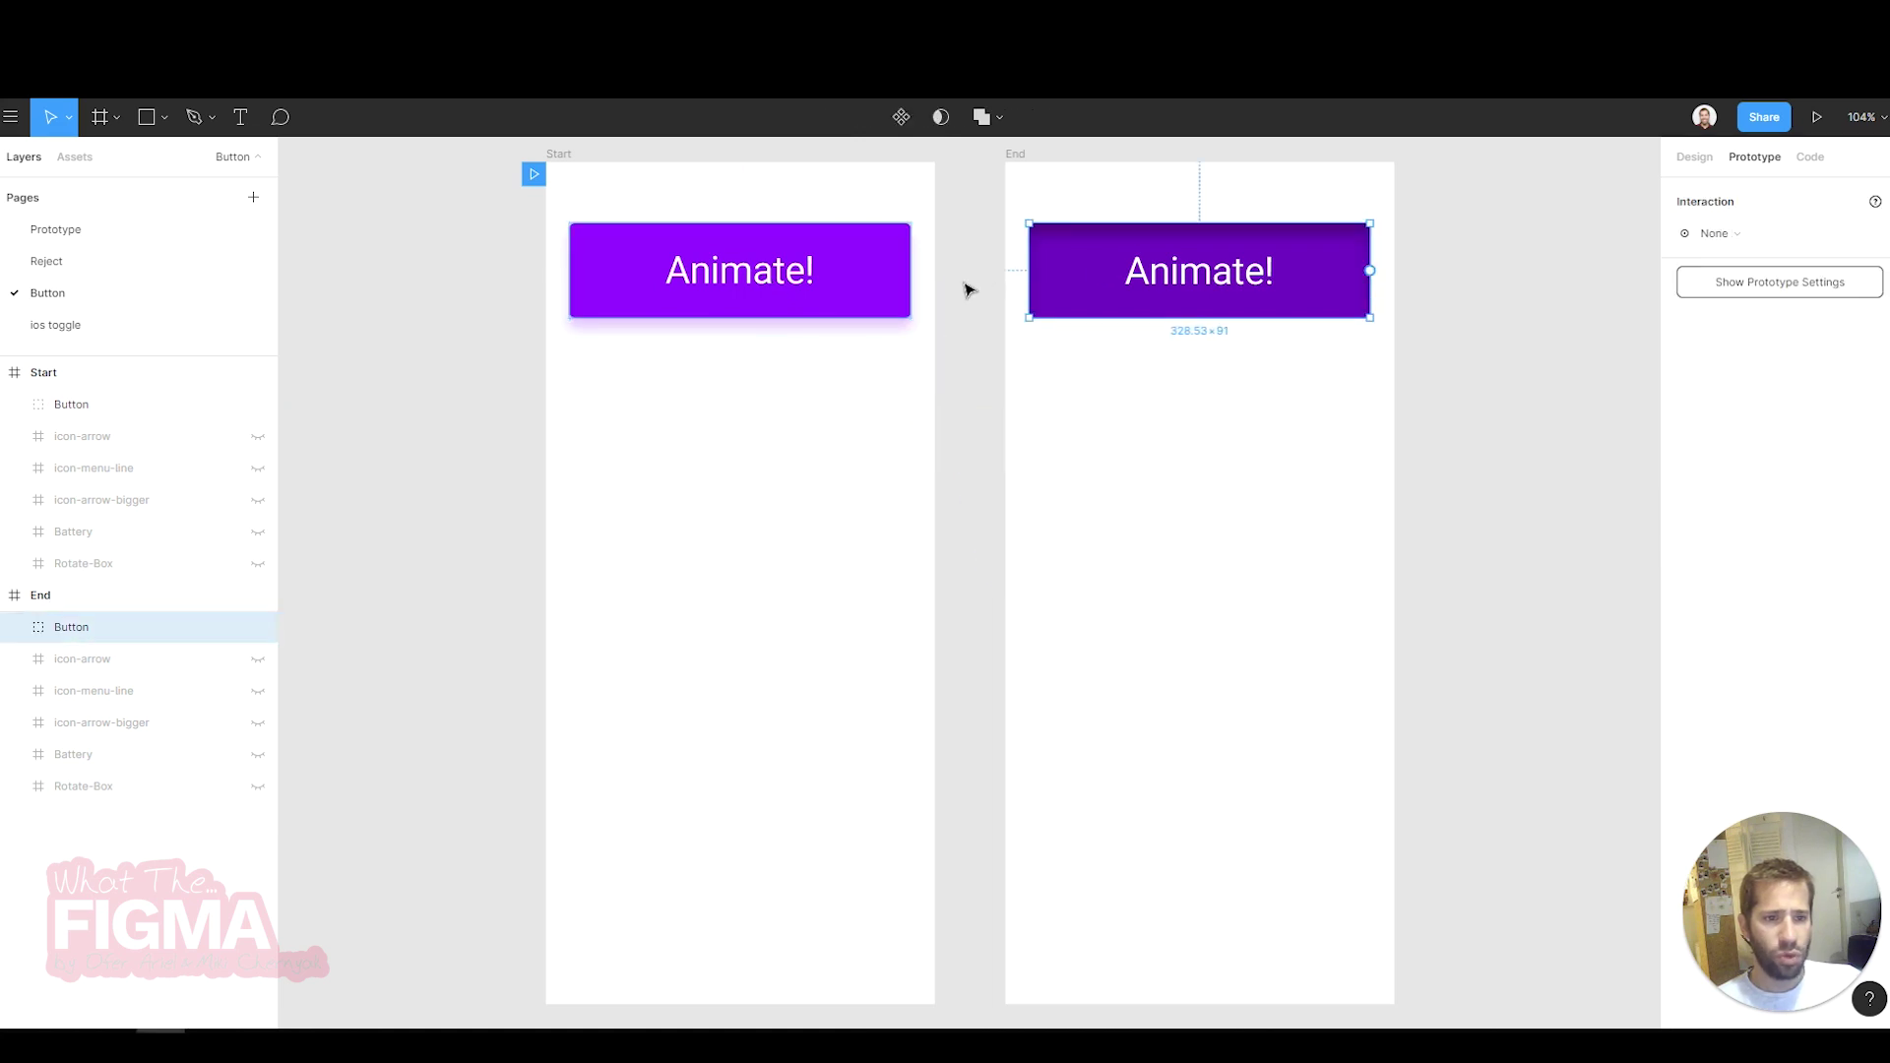
left_click(894, 297)
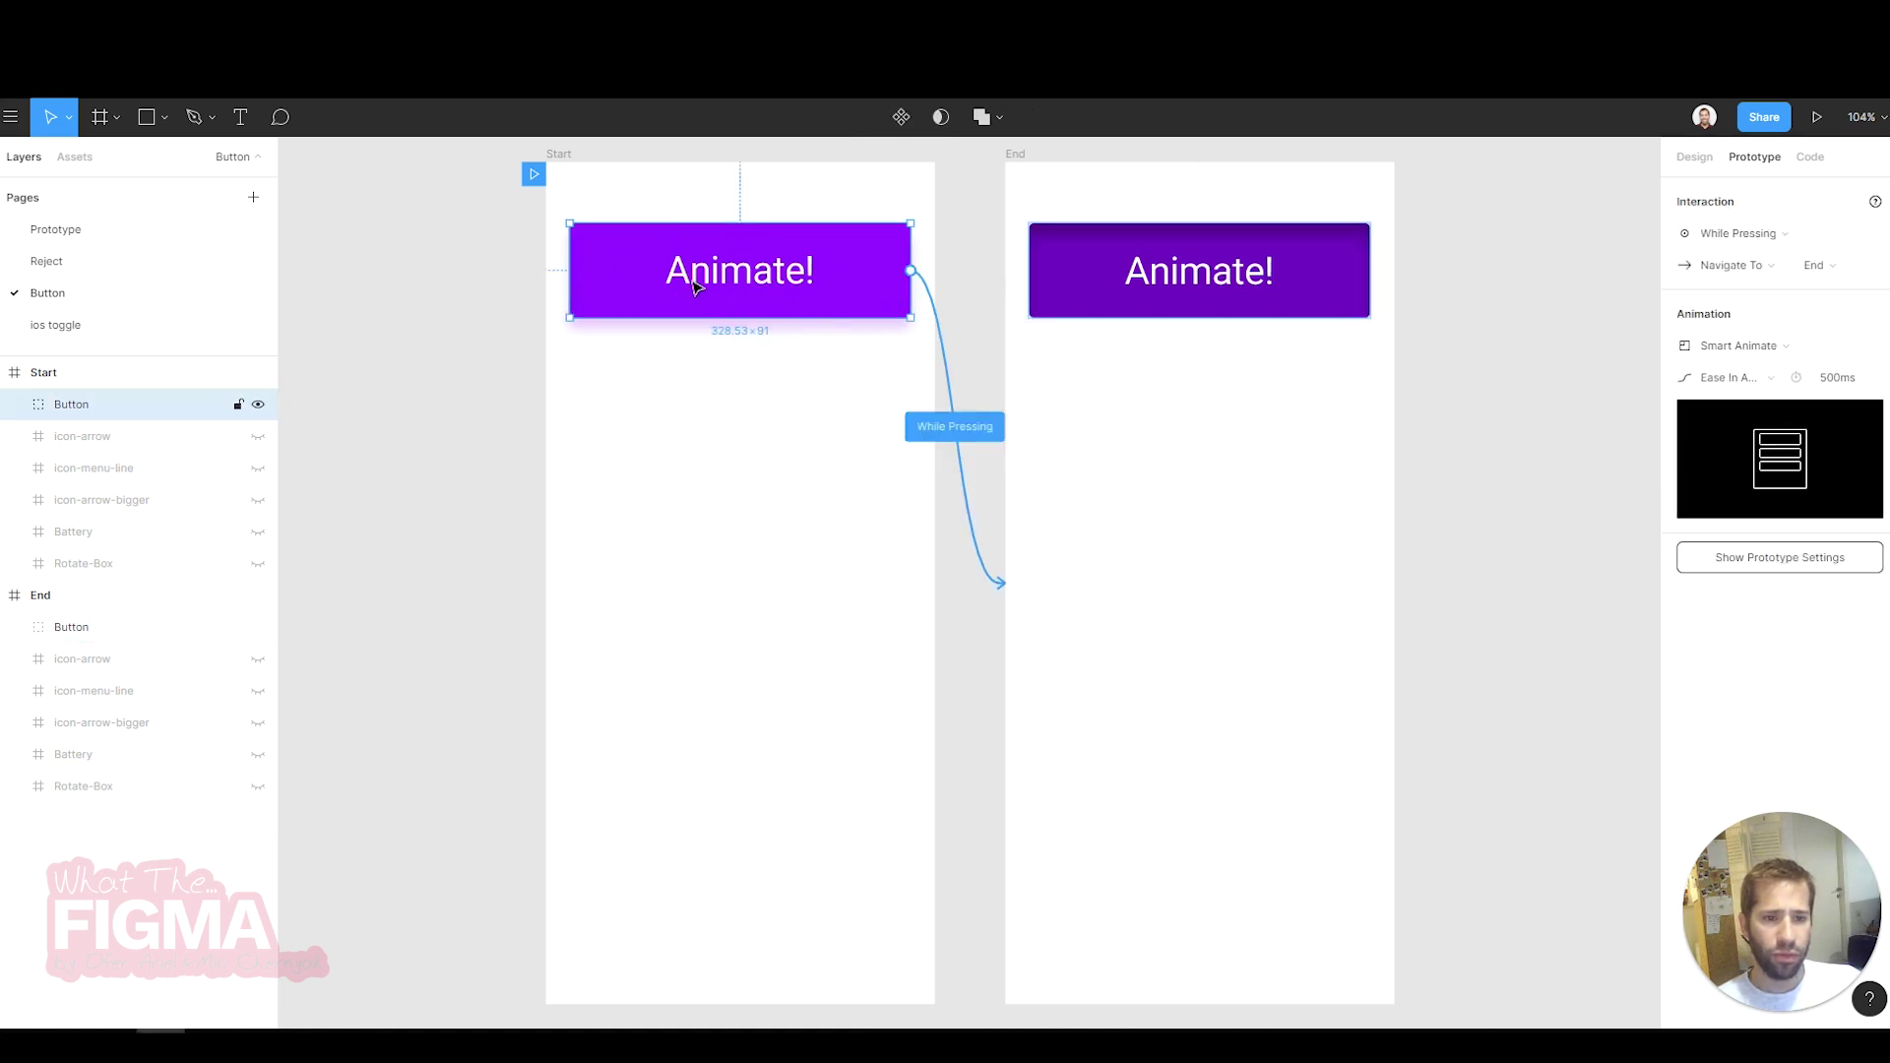
left_click(1738, 235)
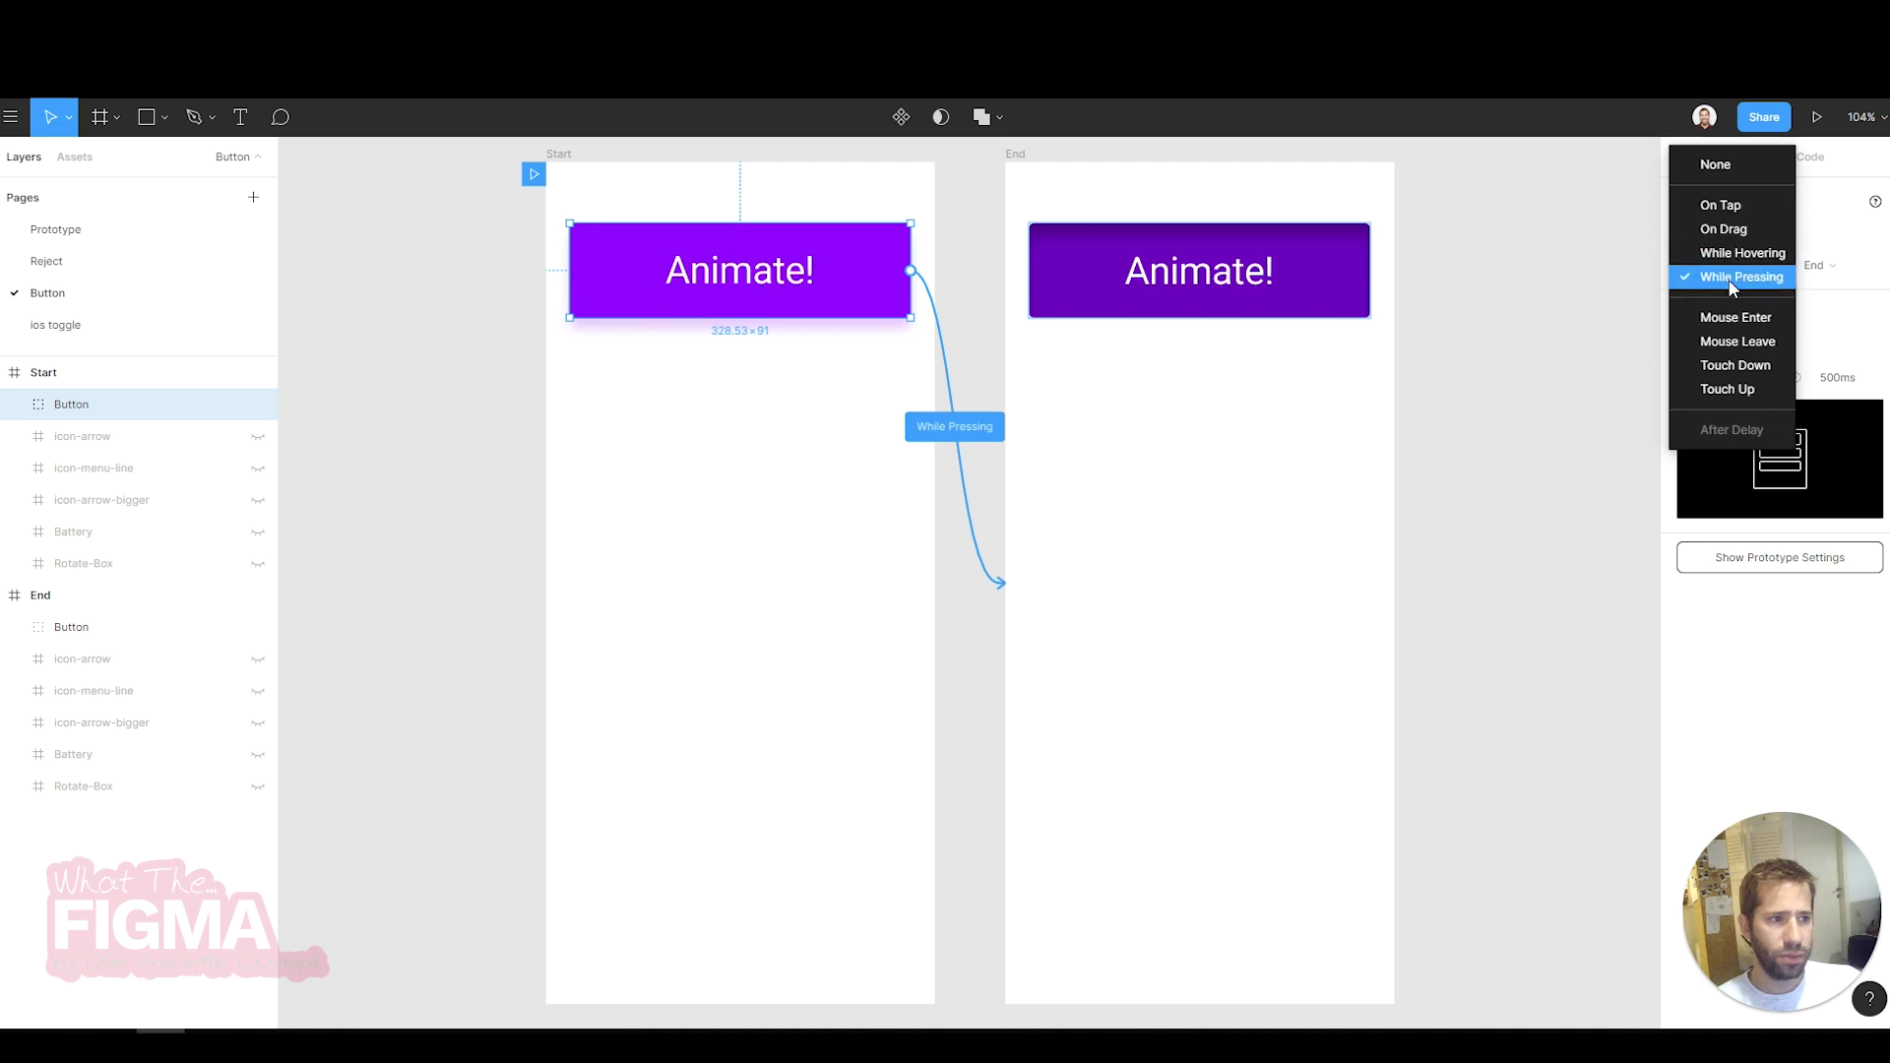
left_click(1742, 277)
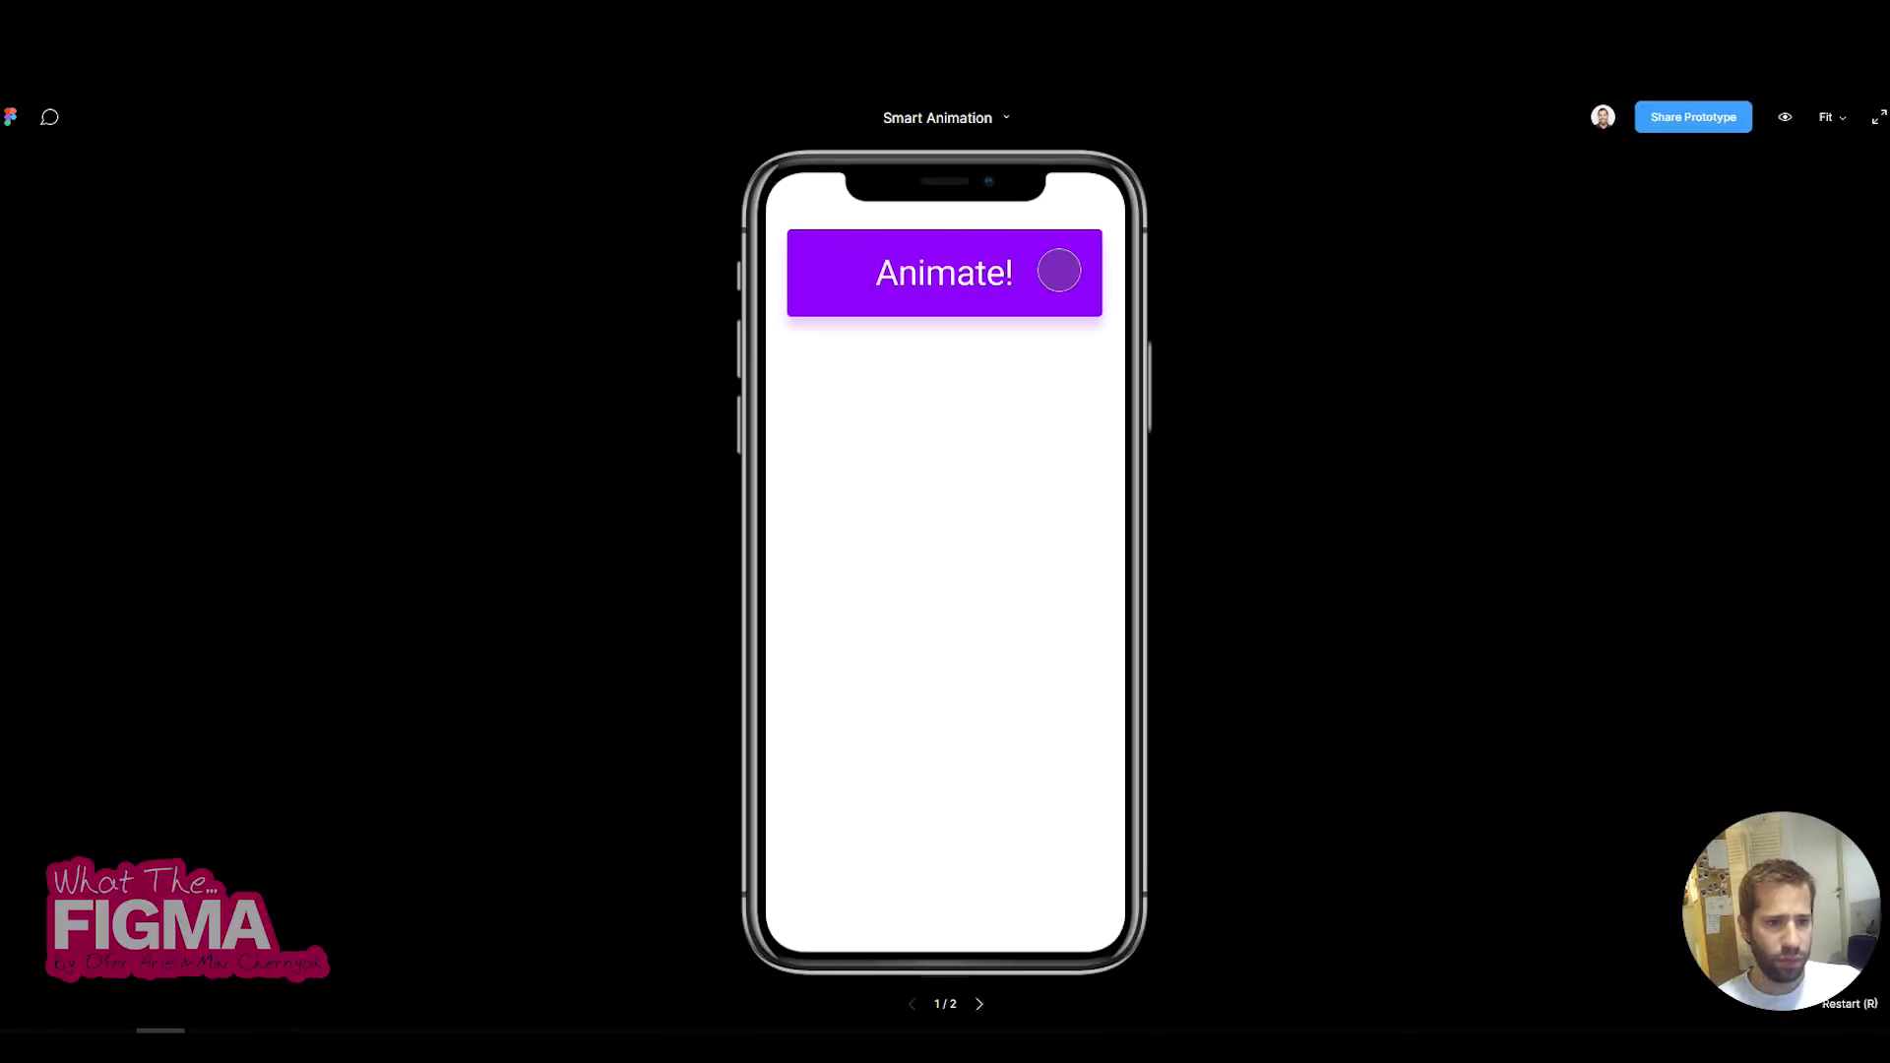
left_click(1059, 271)
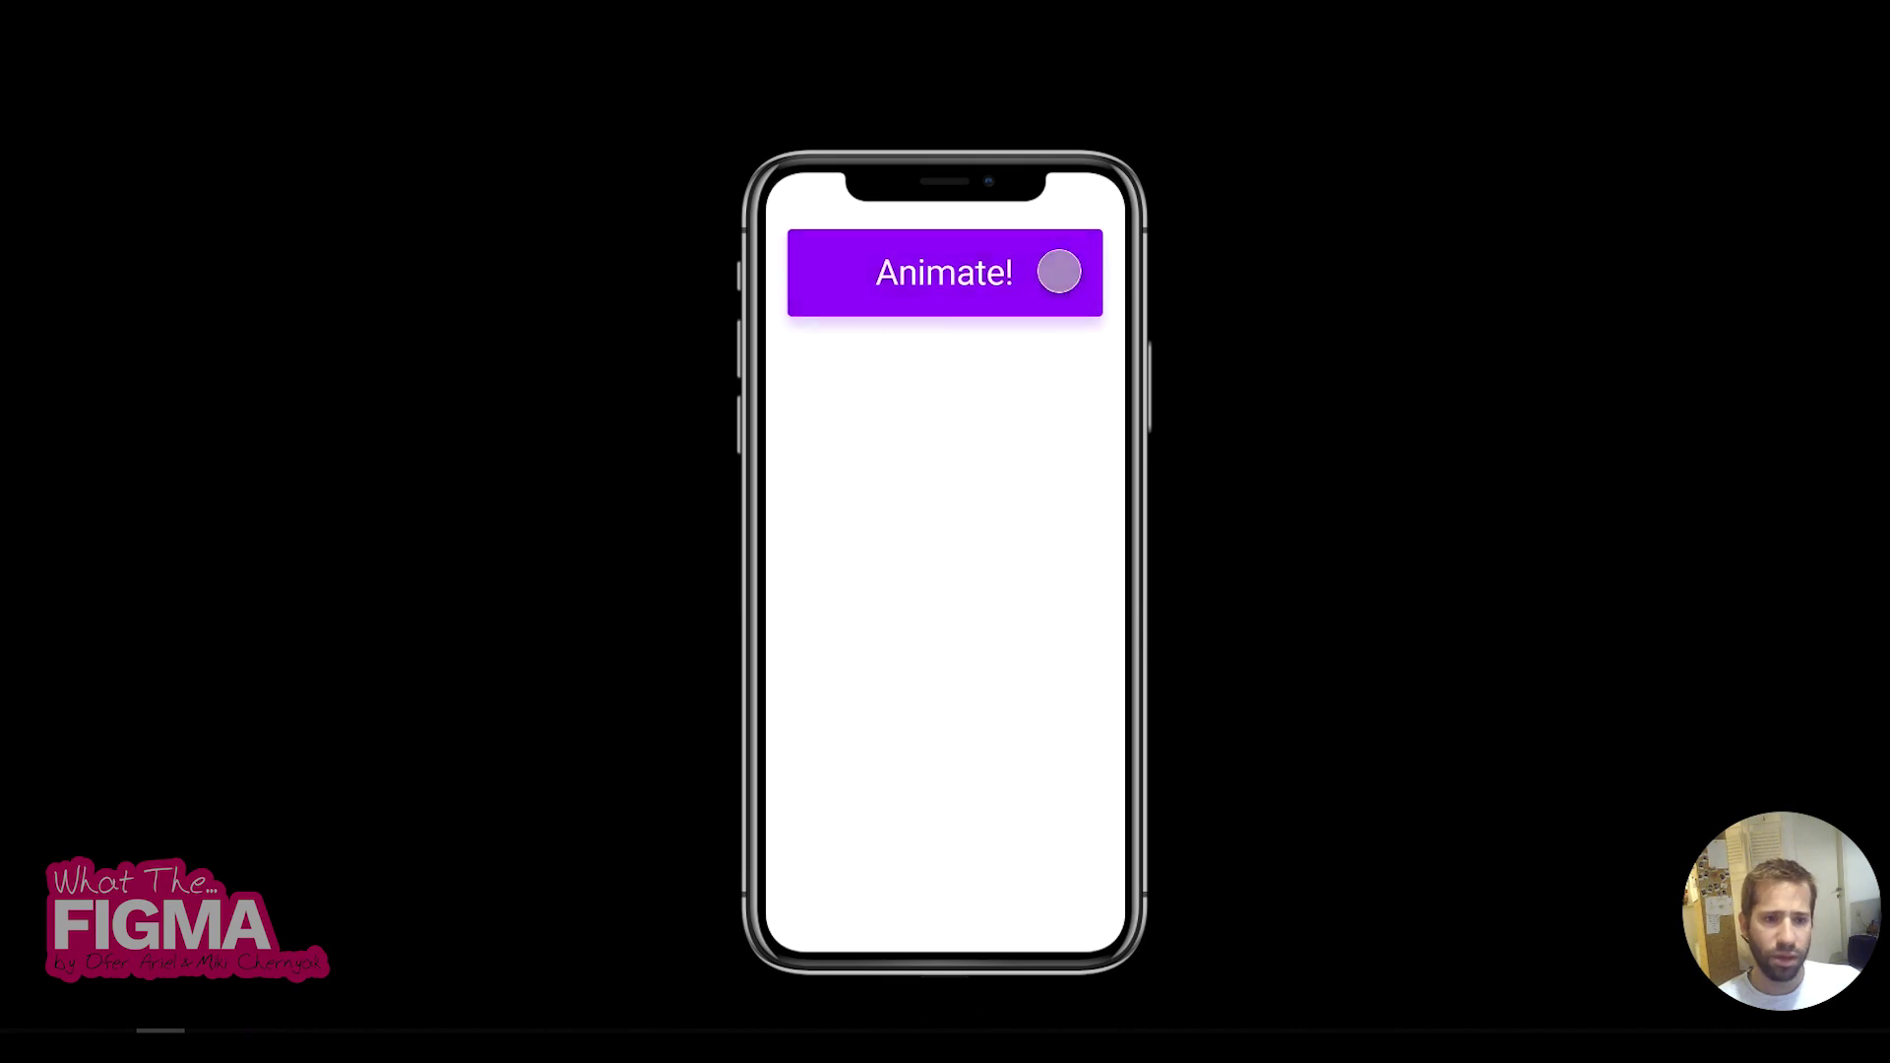
left_click(1059, 271)
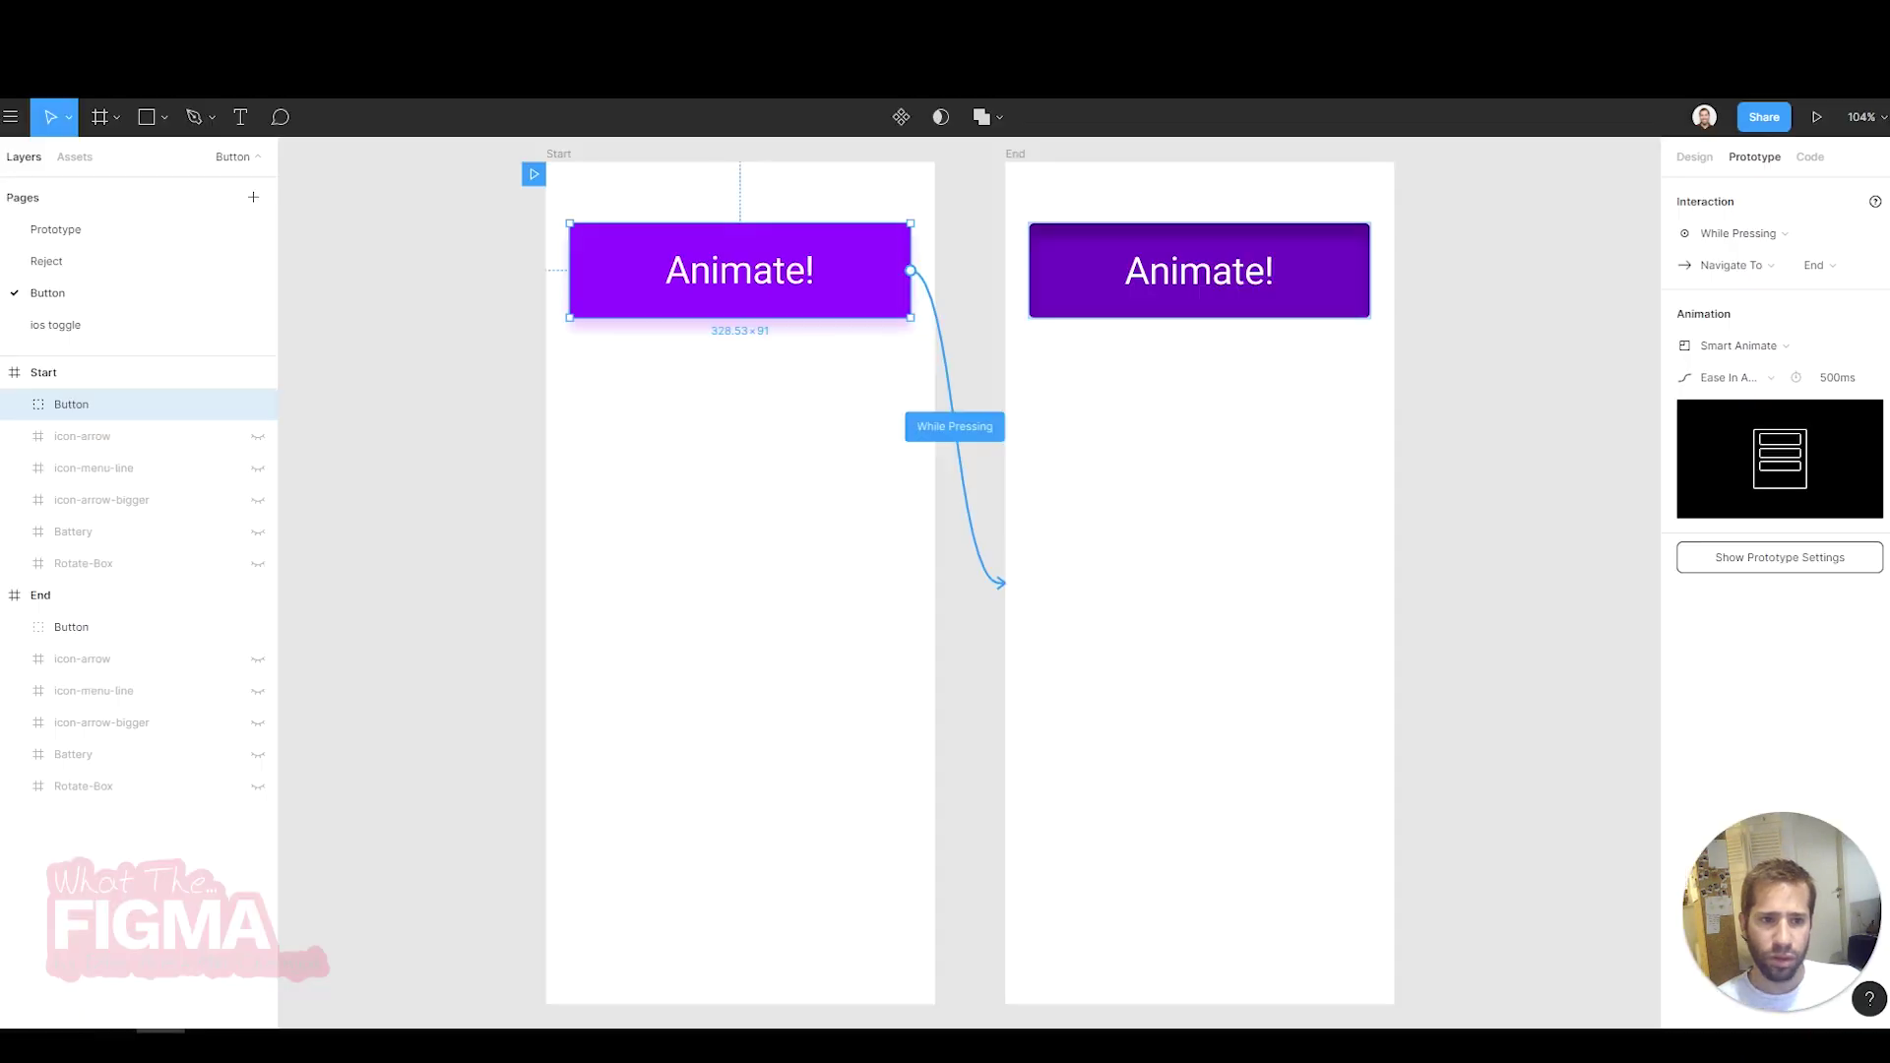
- Unhide the icon-arrow, icon-menu-line and icon-arrow-bigger boxes in the Start and End frames
left_click(258, 436)
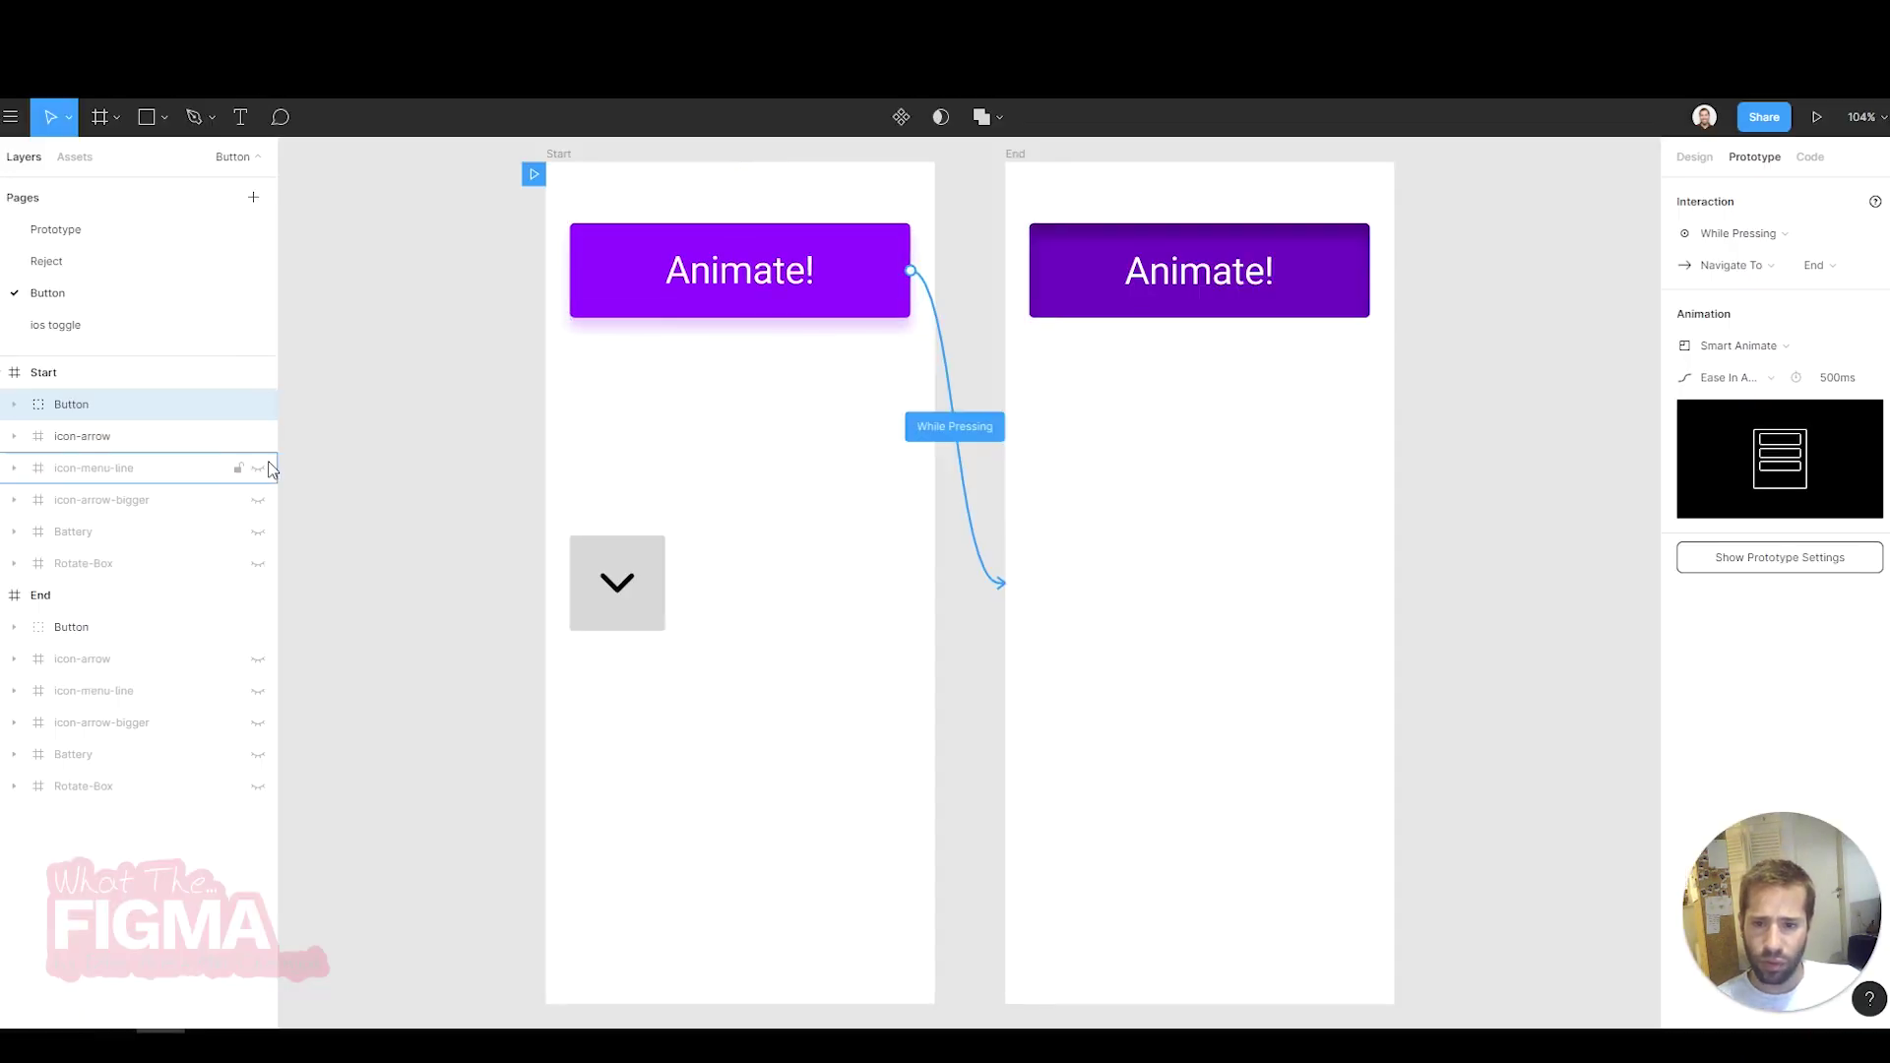
left_click(258, 500)
left_click(258, 658)
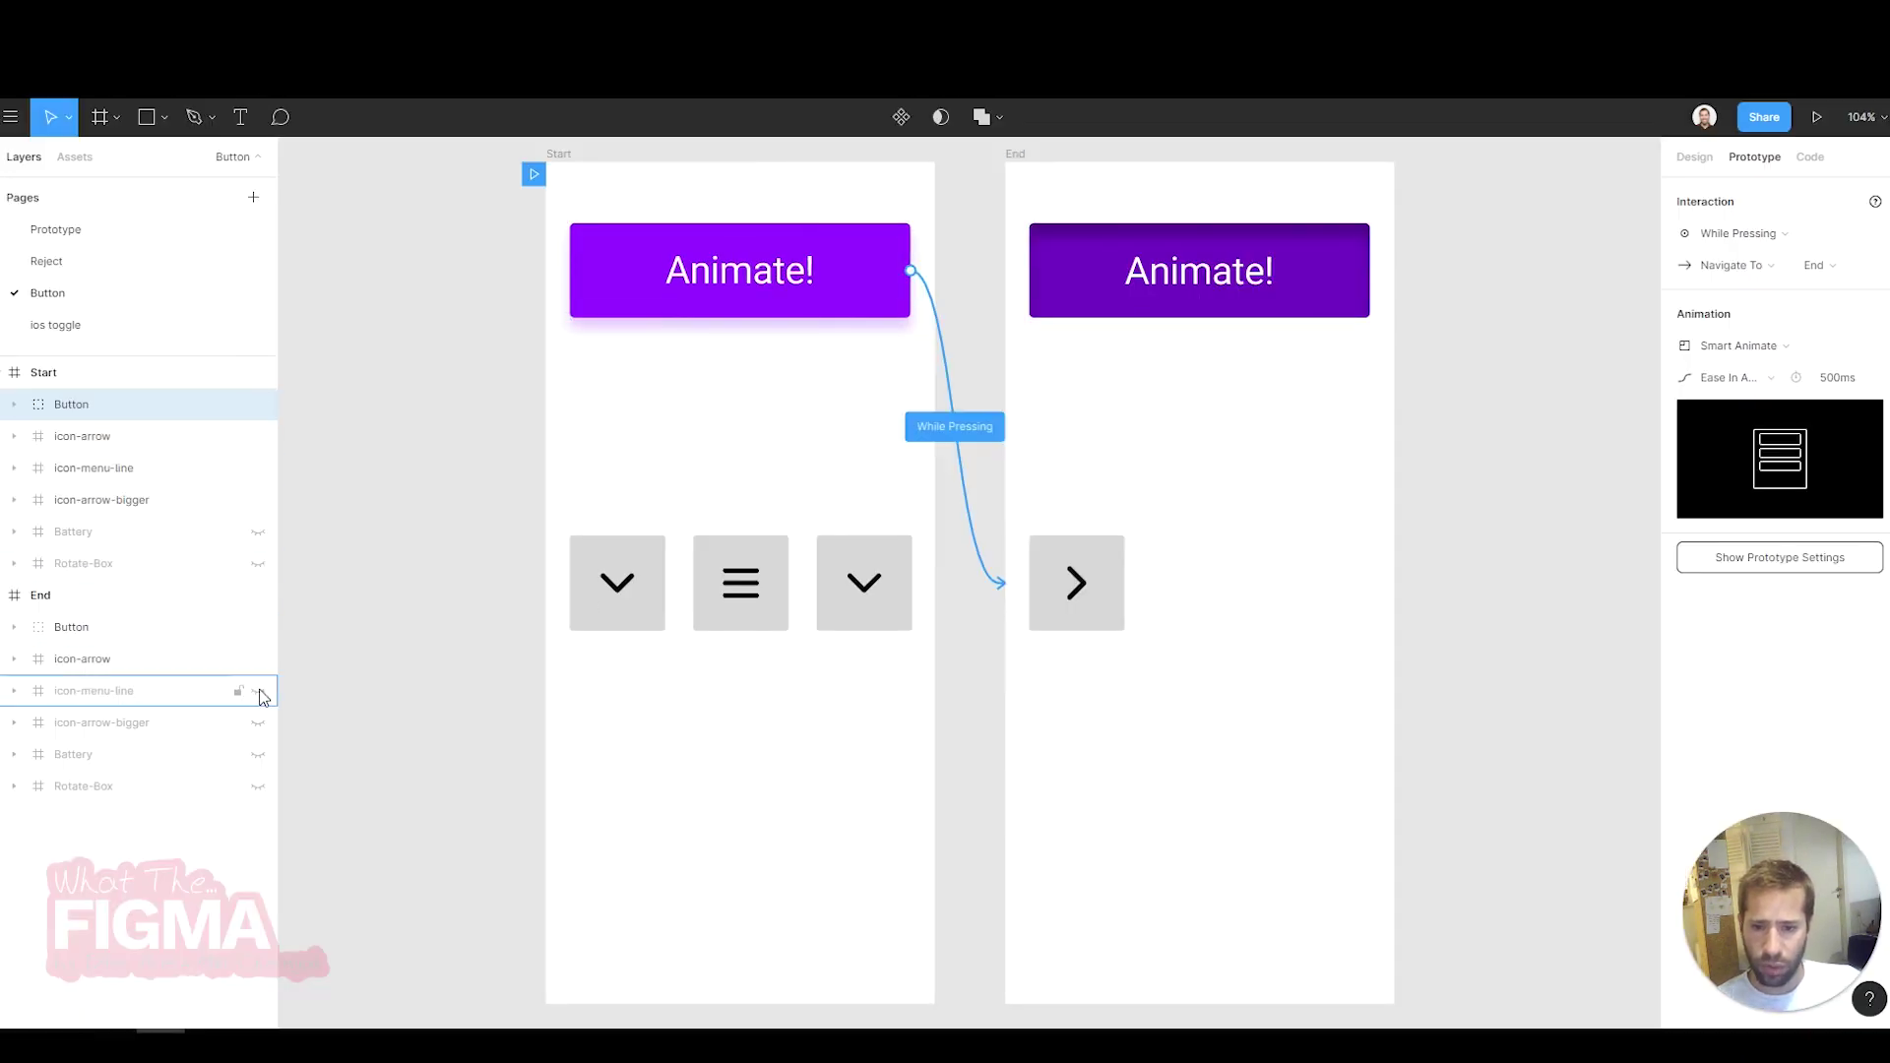
left_click(258, 722)
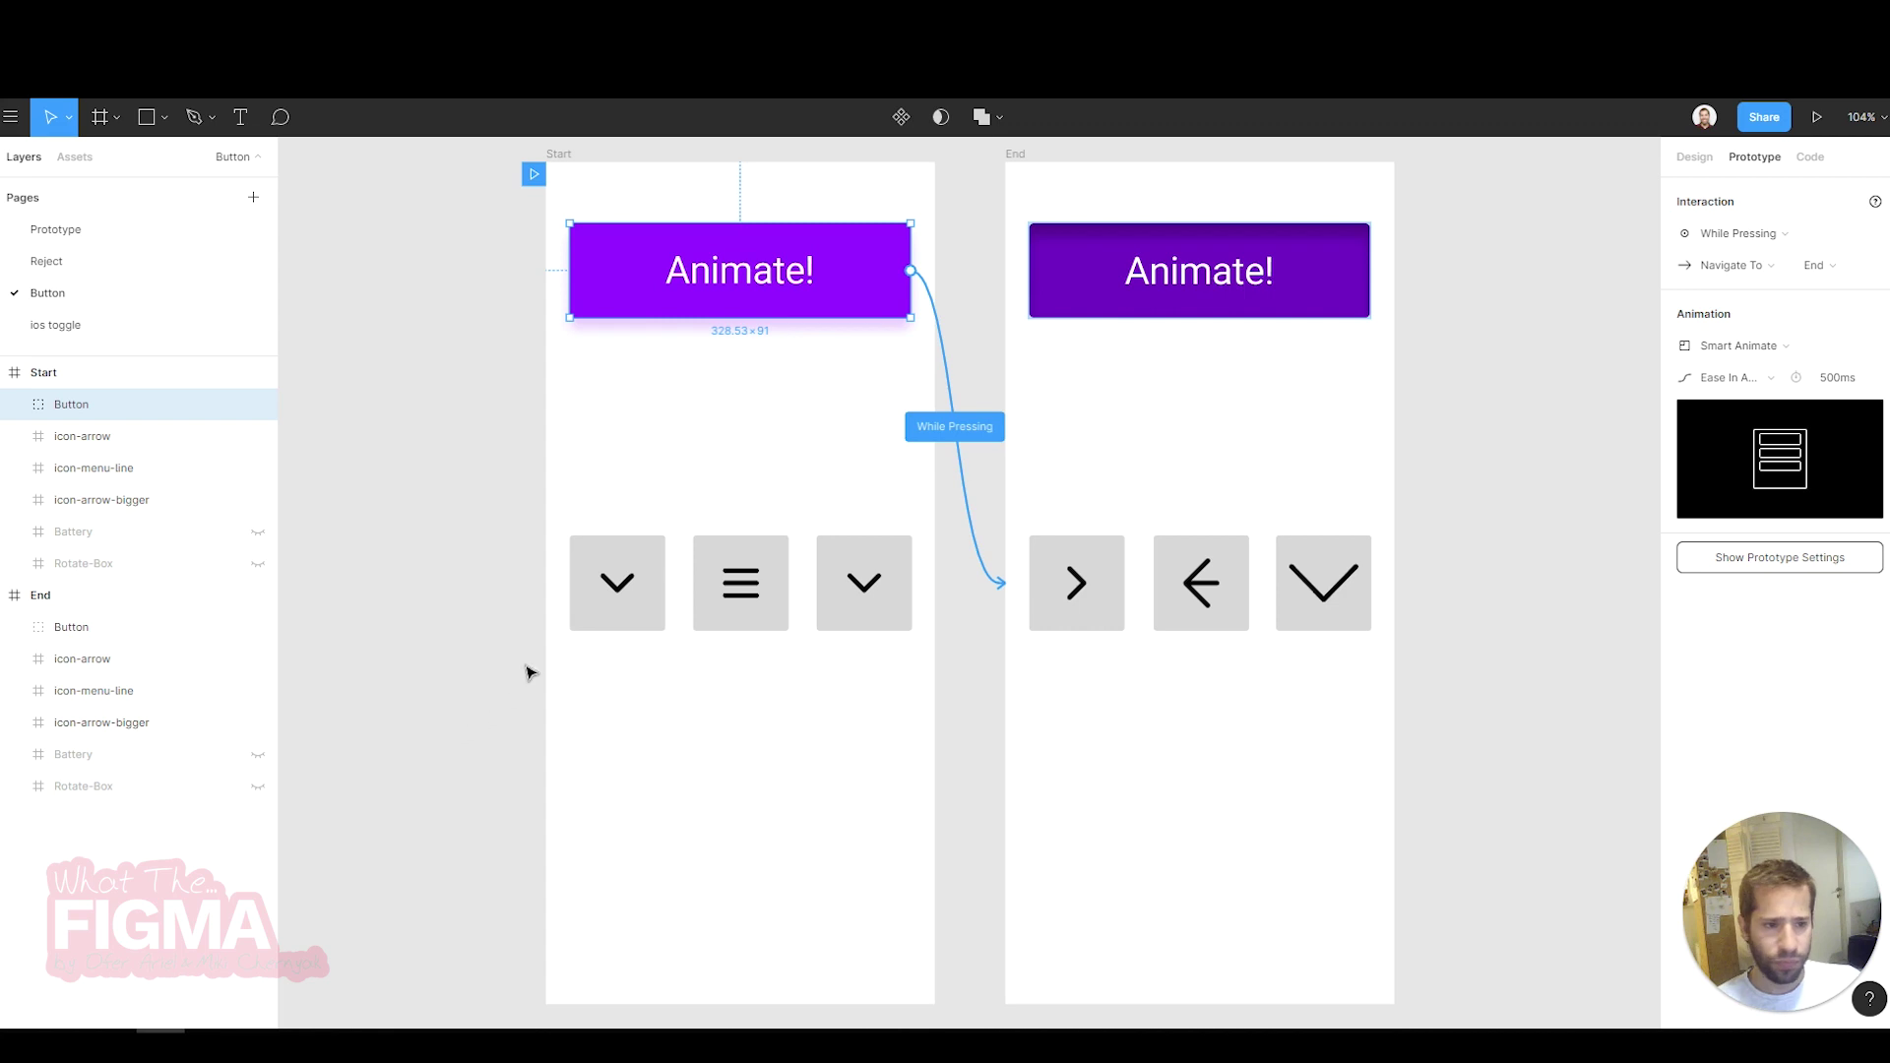
- Inspect the arrow, menu-lines and bigger-arrow icons and their strokes on both frames
left_click(649, 578)
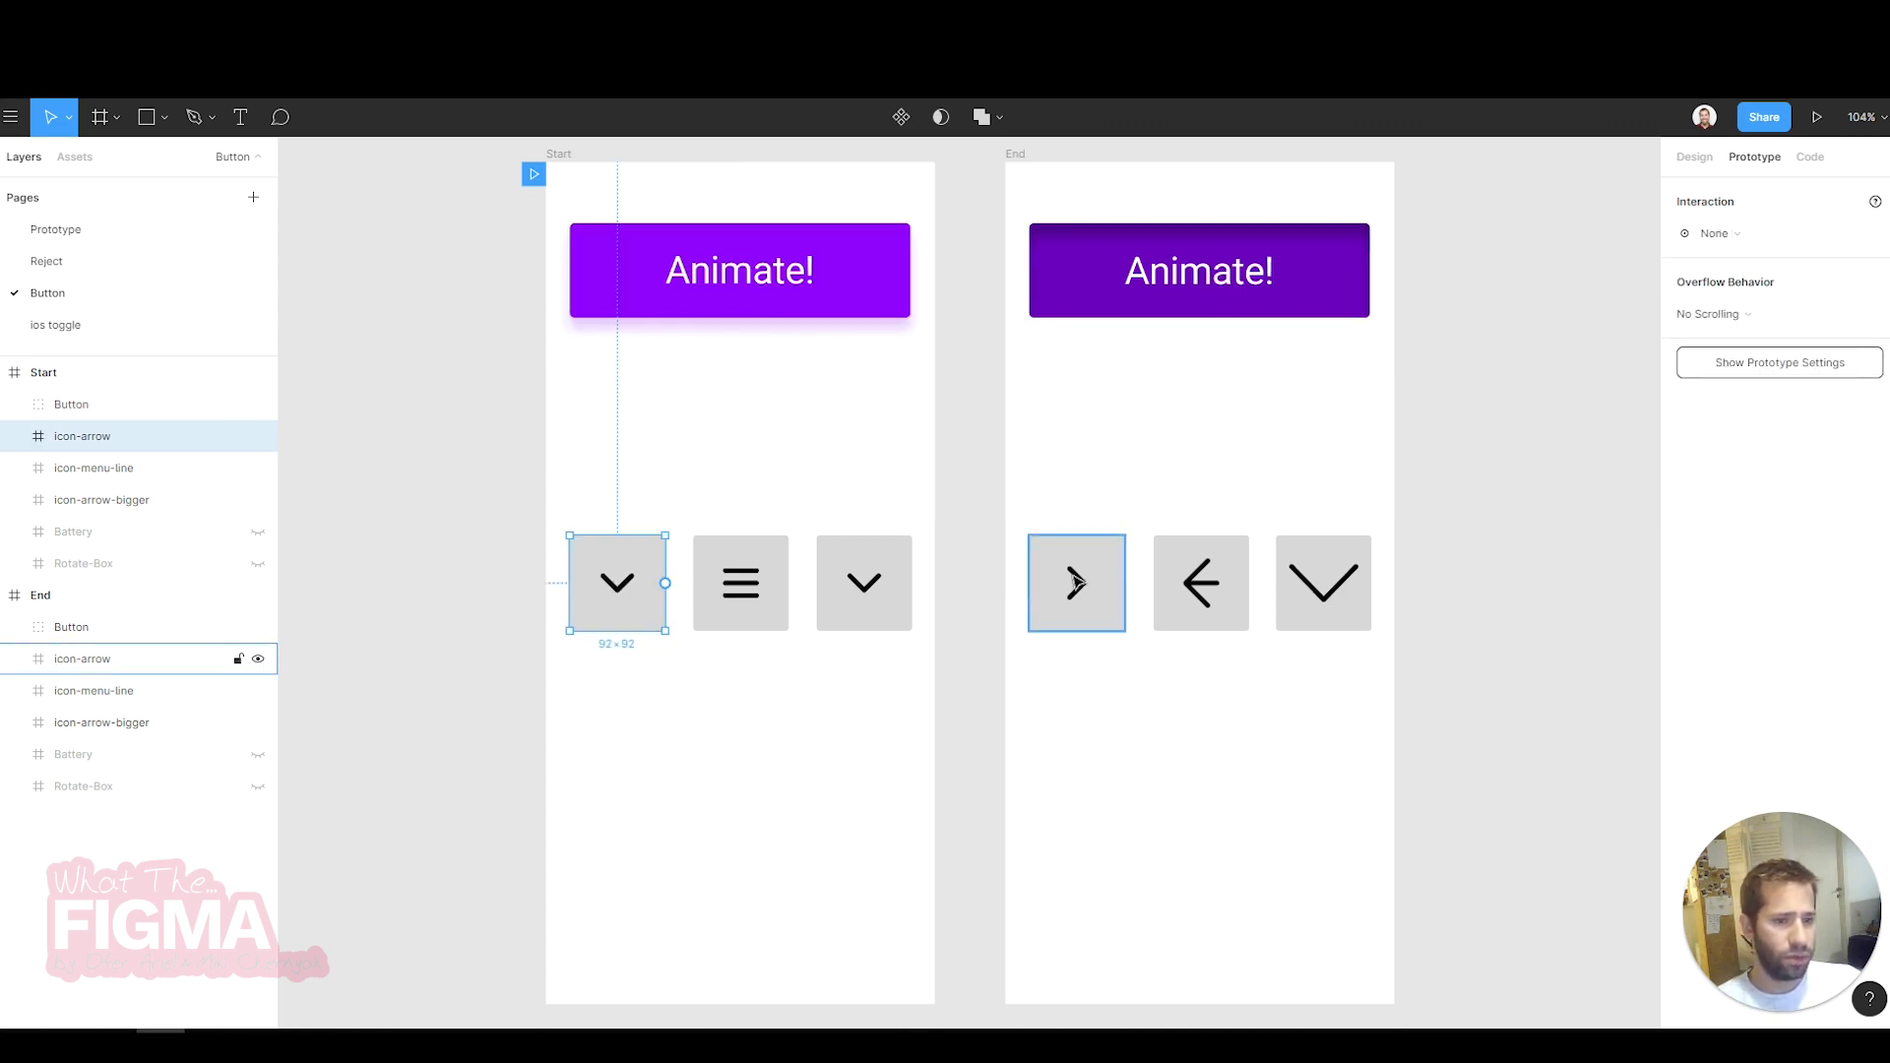
left_click(756, 581)
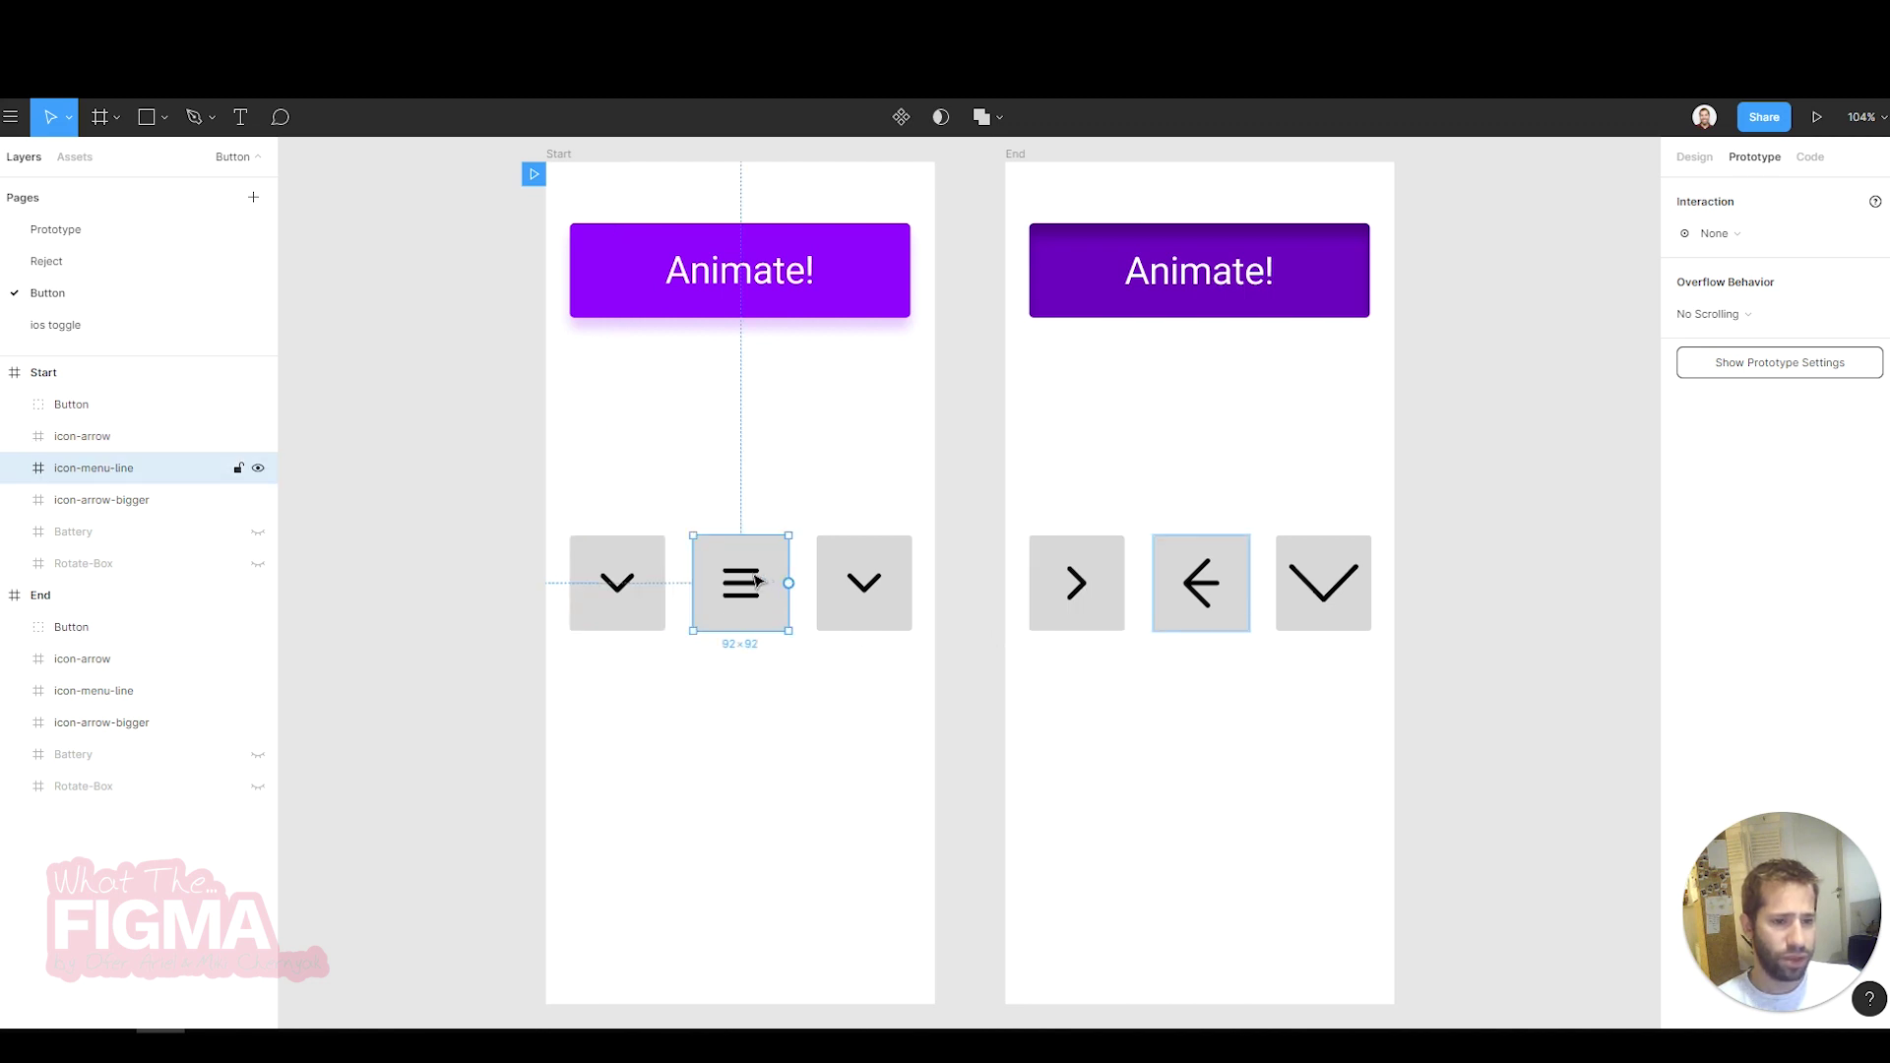
double_click(752, 574)
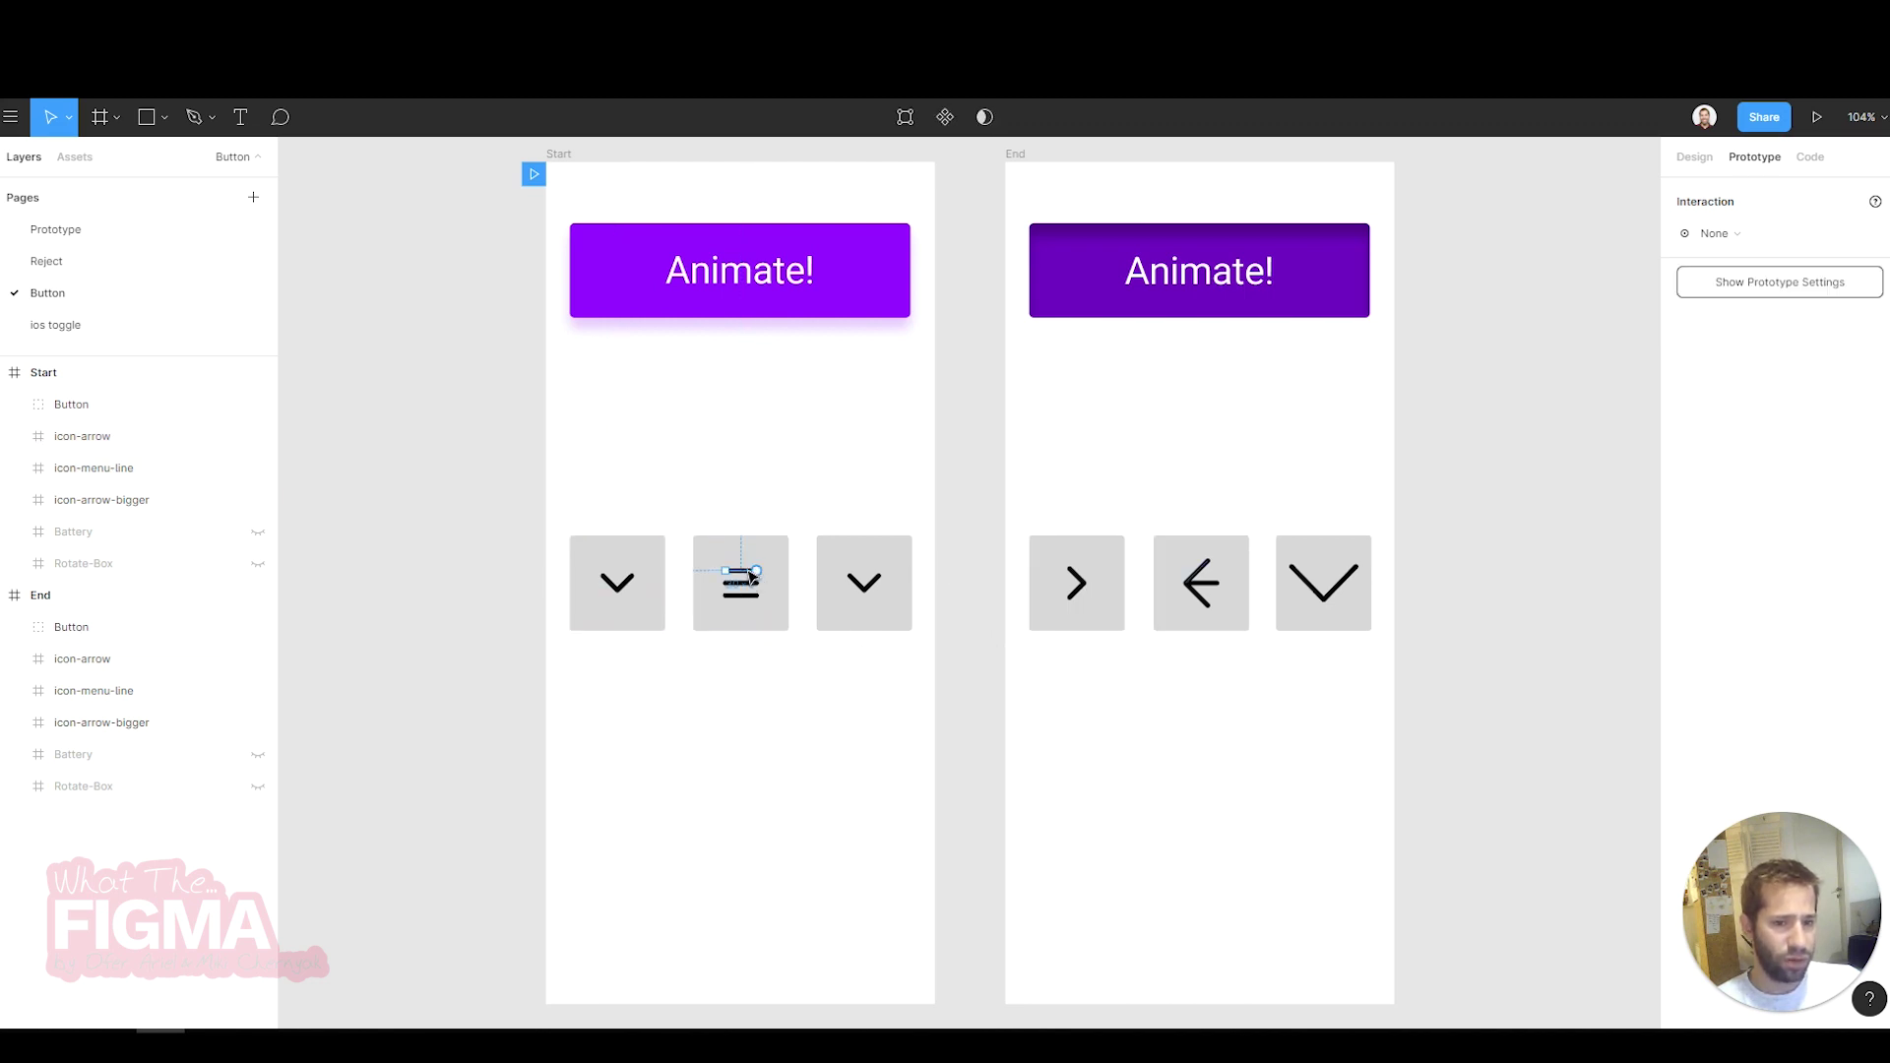
left_click(1206, 579)
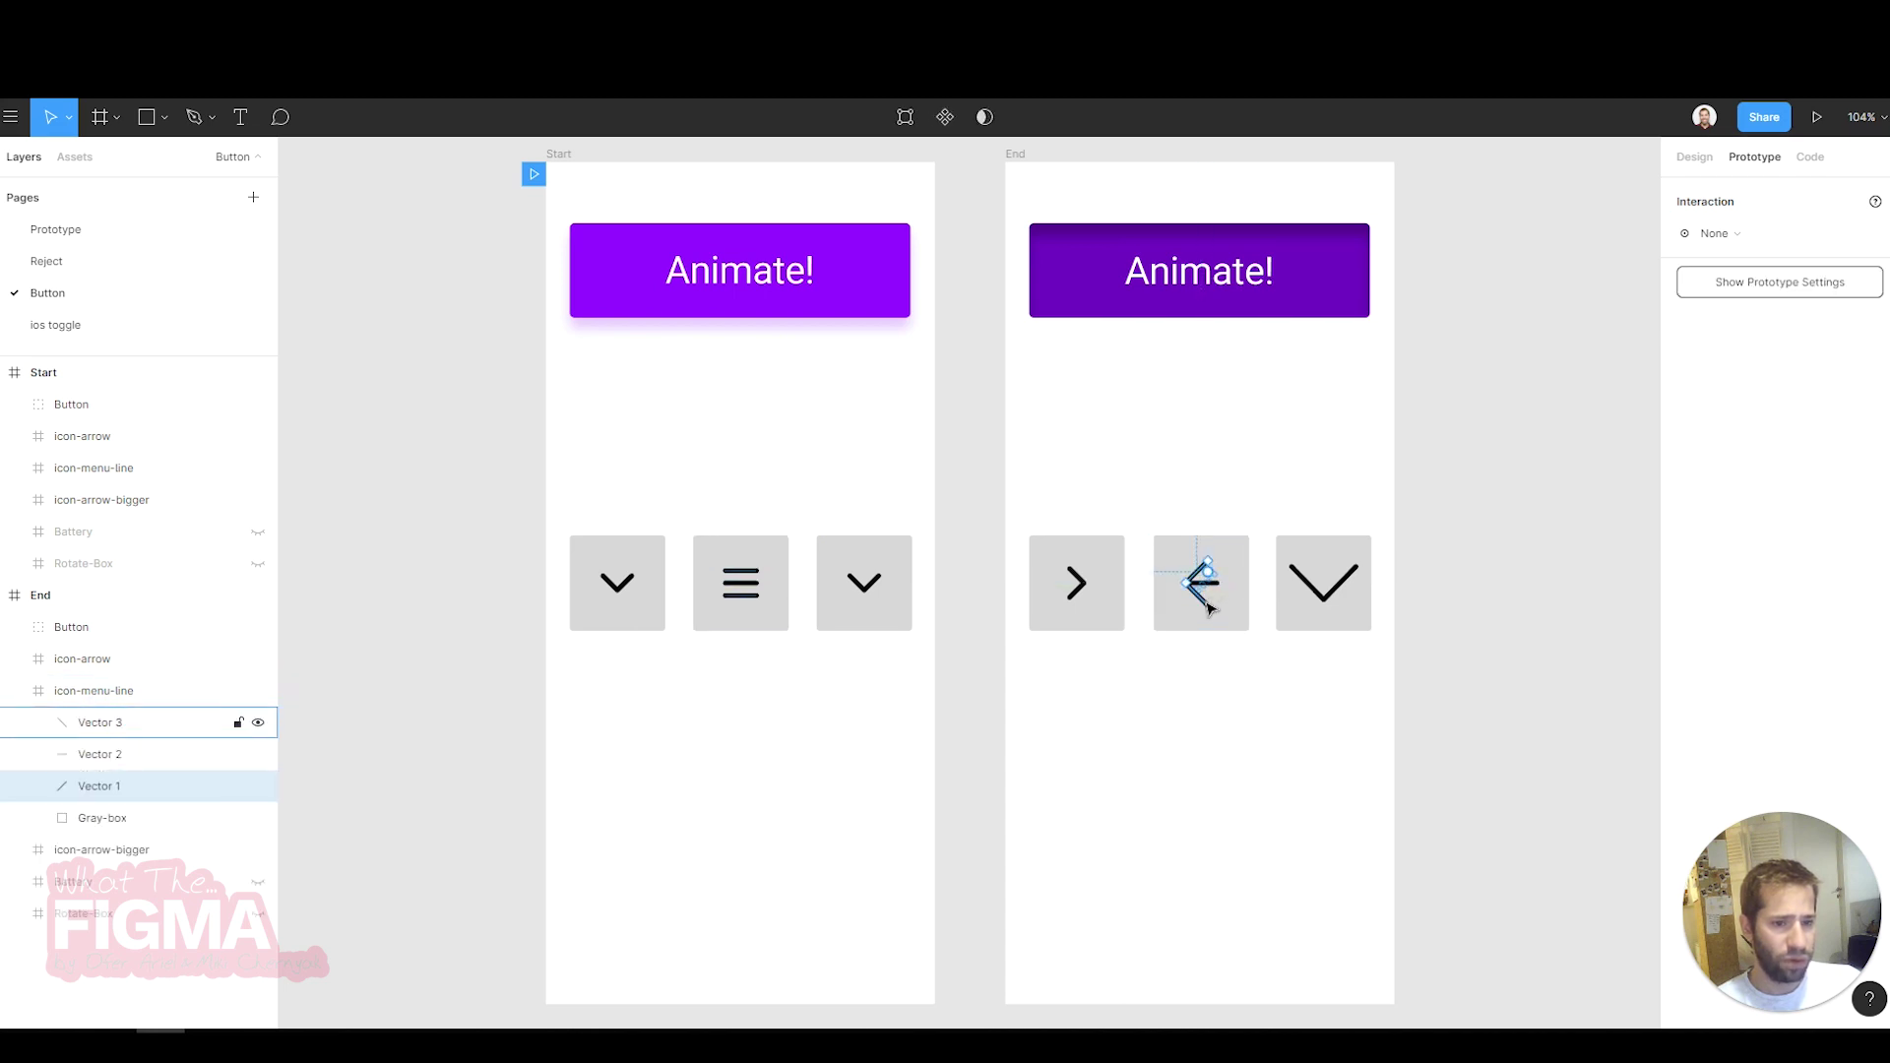
left_click(1212, 596)
left_click(883, 588)
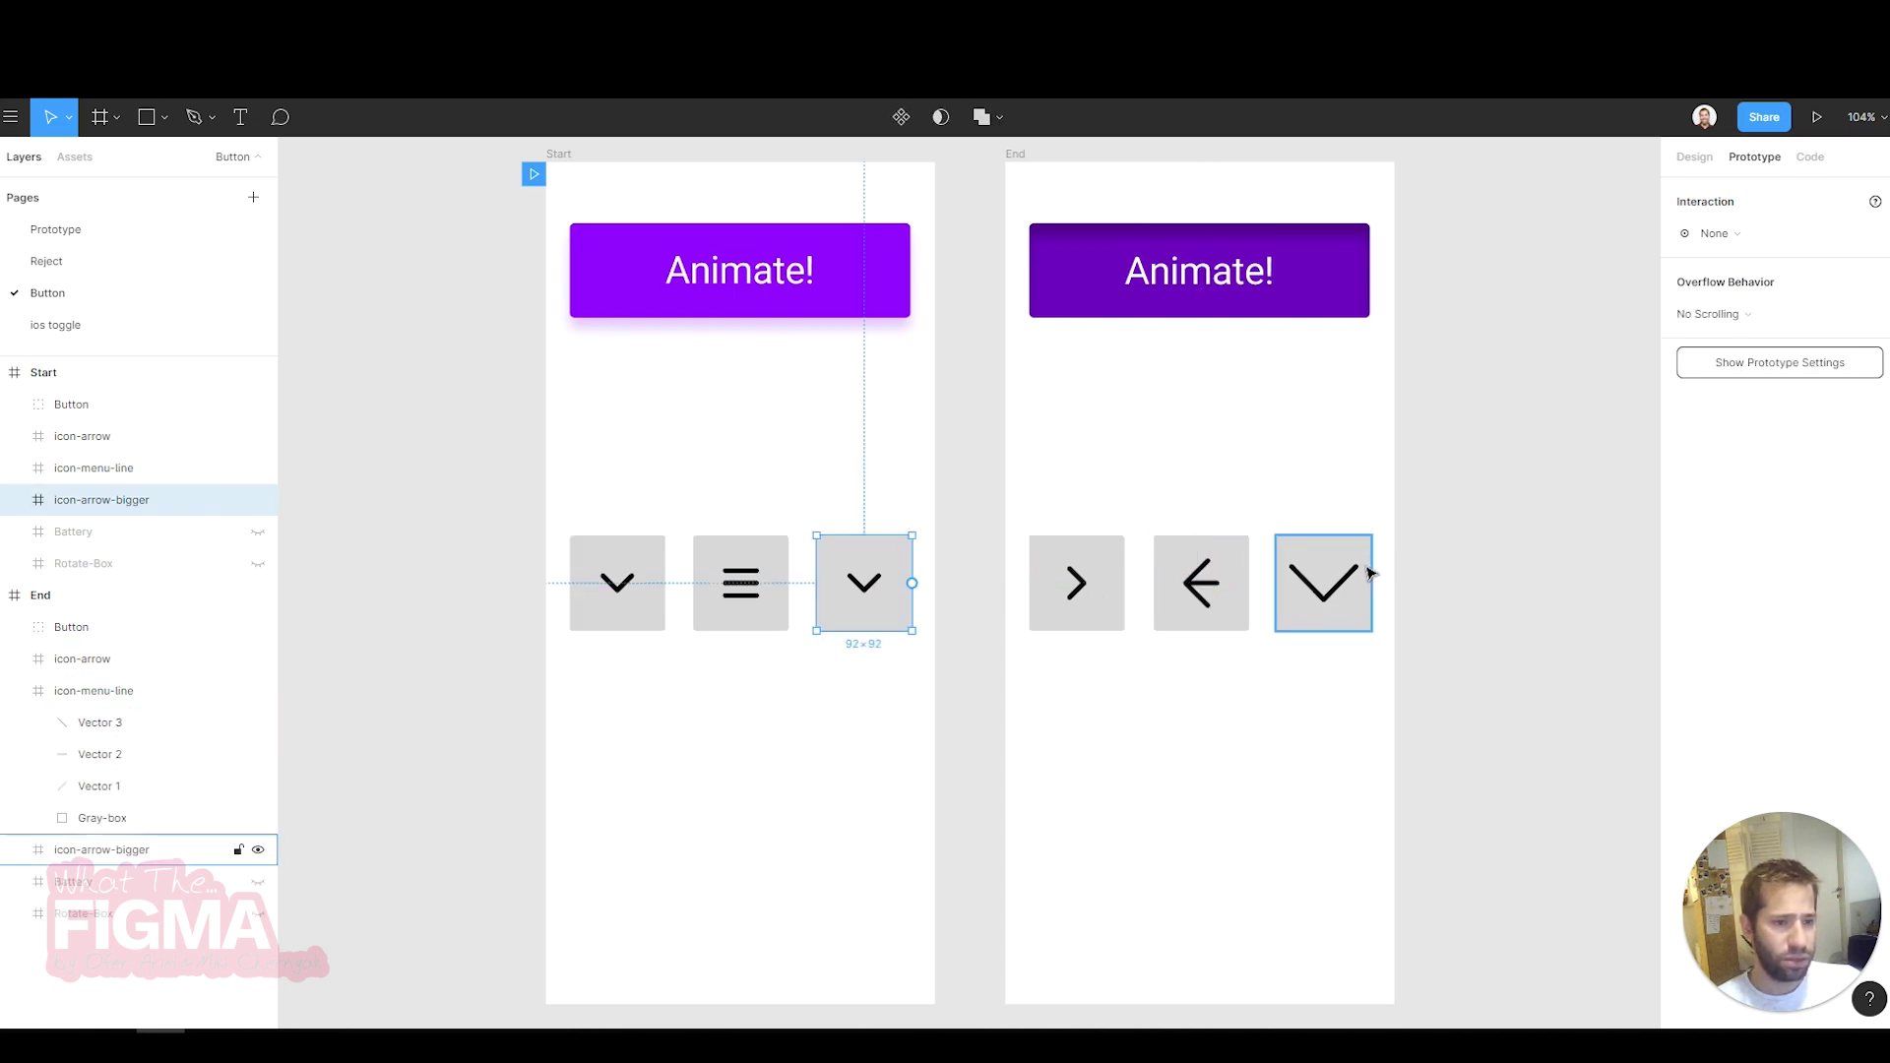
- Preview the prototype and press Animate! nine times to watch the three icons morph
key("ctrl+alt+Return")
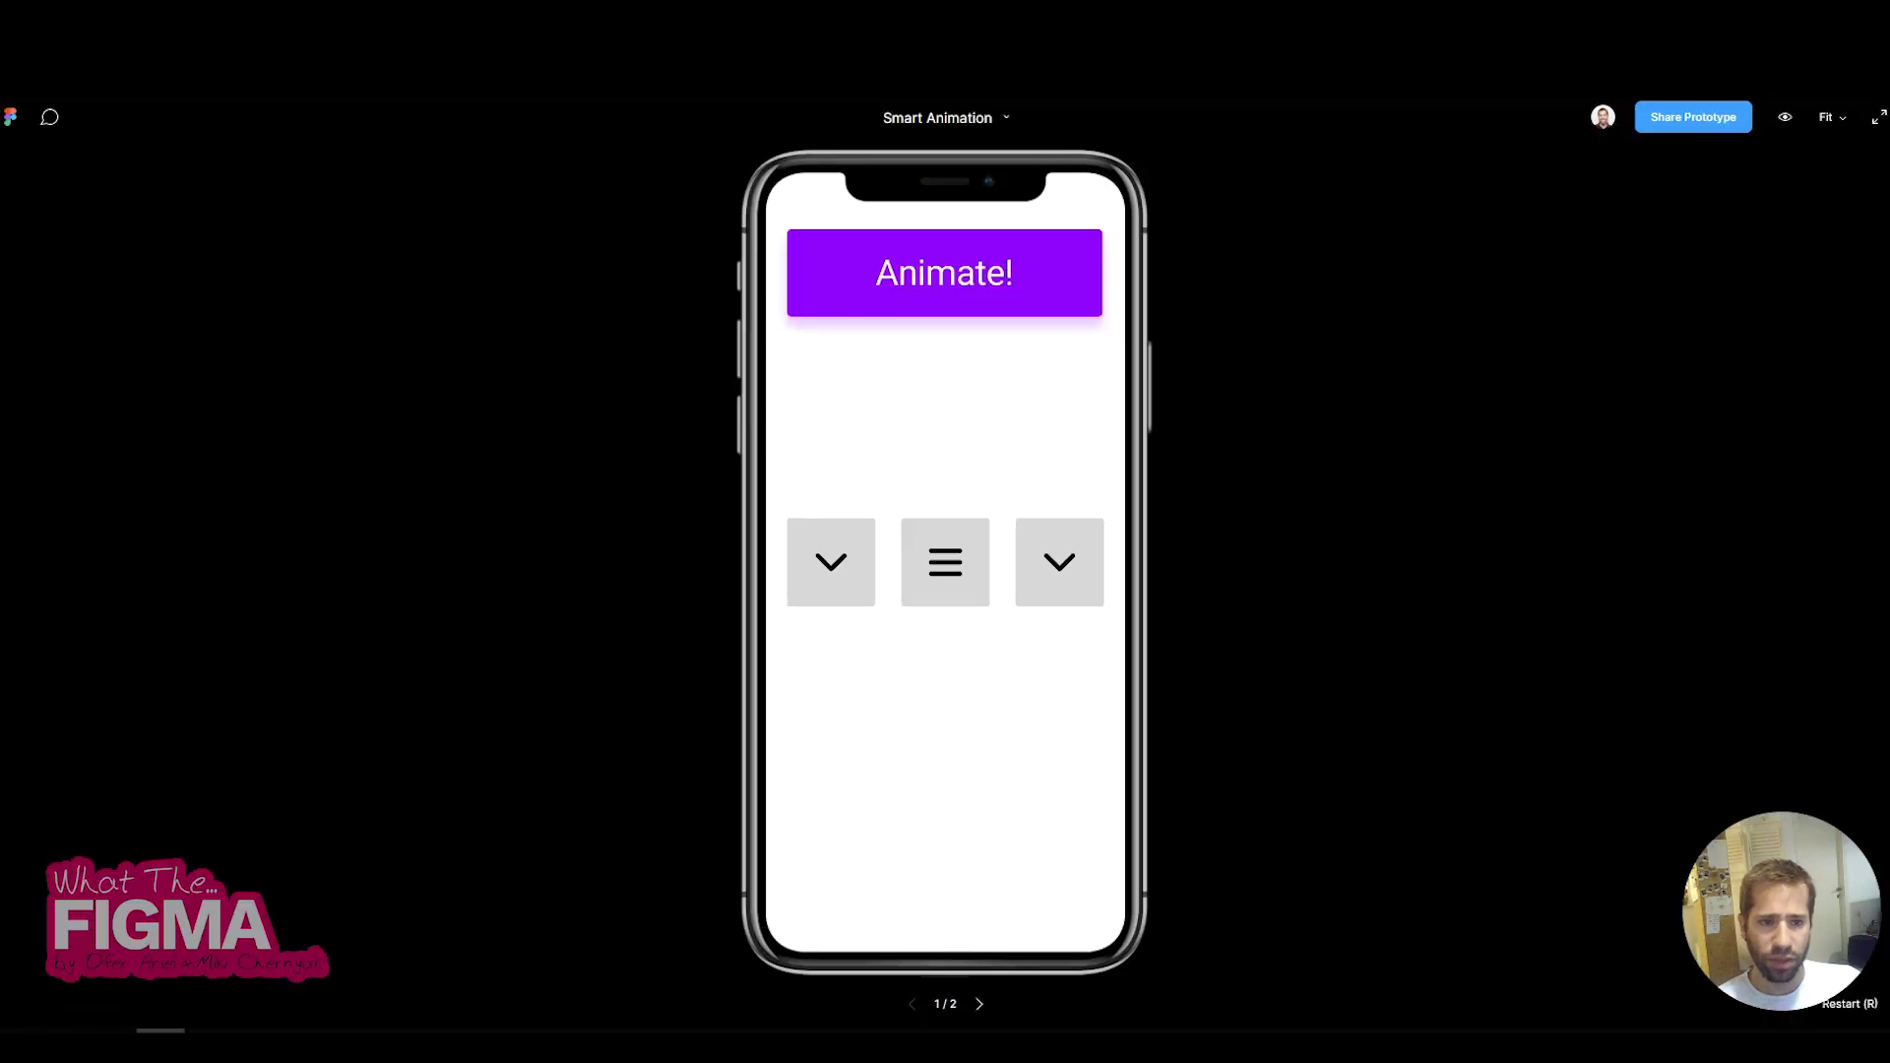
left_click(933, 275)
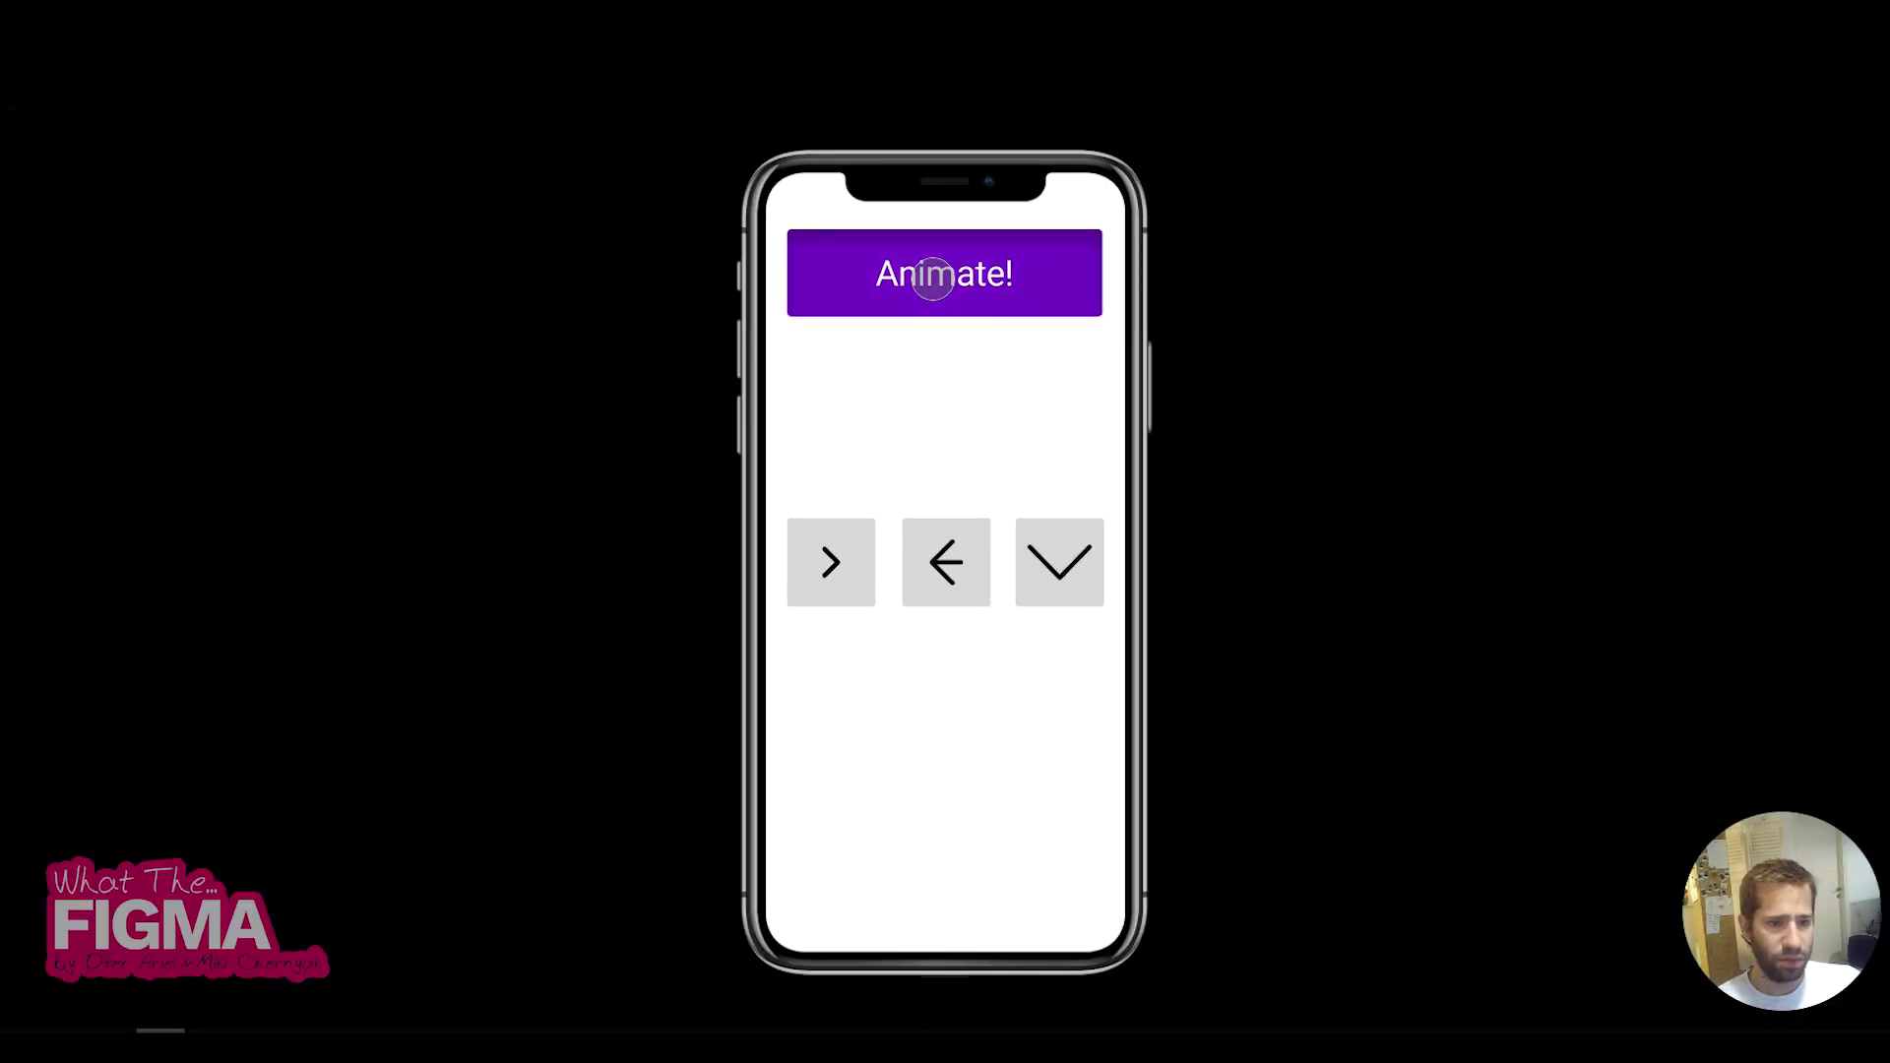
left_click(933, 276)
left_click(933, 277)
left_click(933, 278)
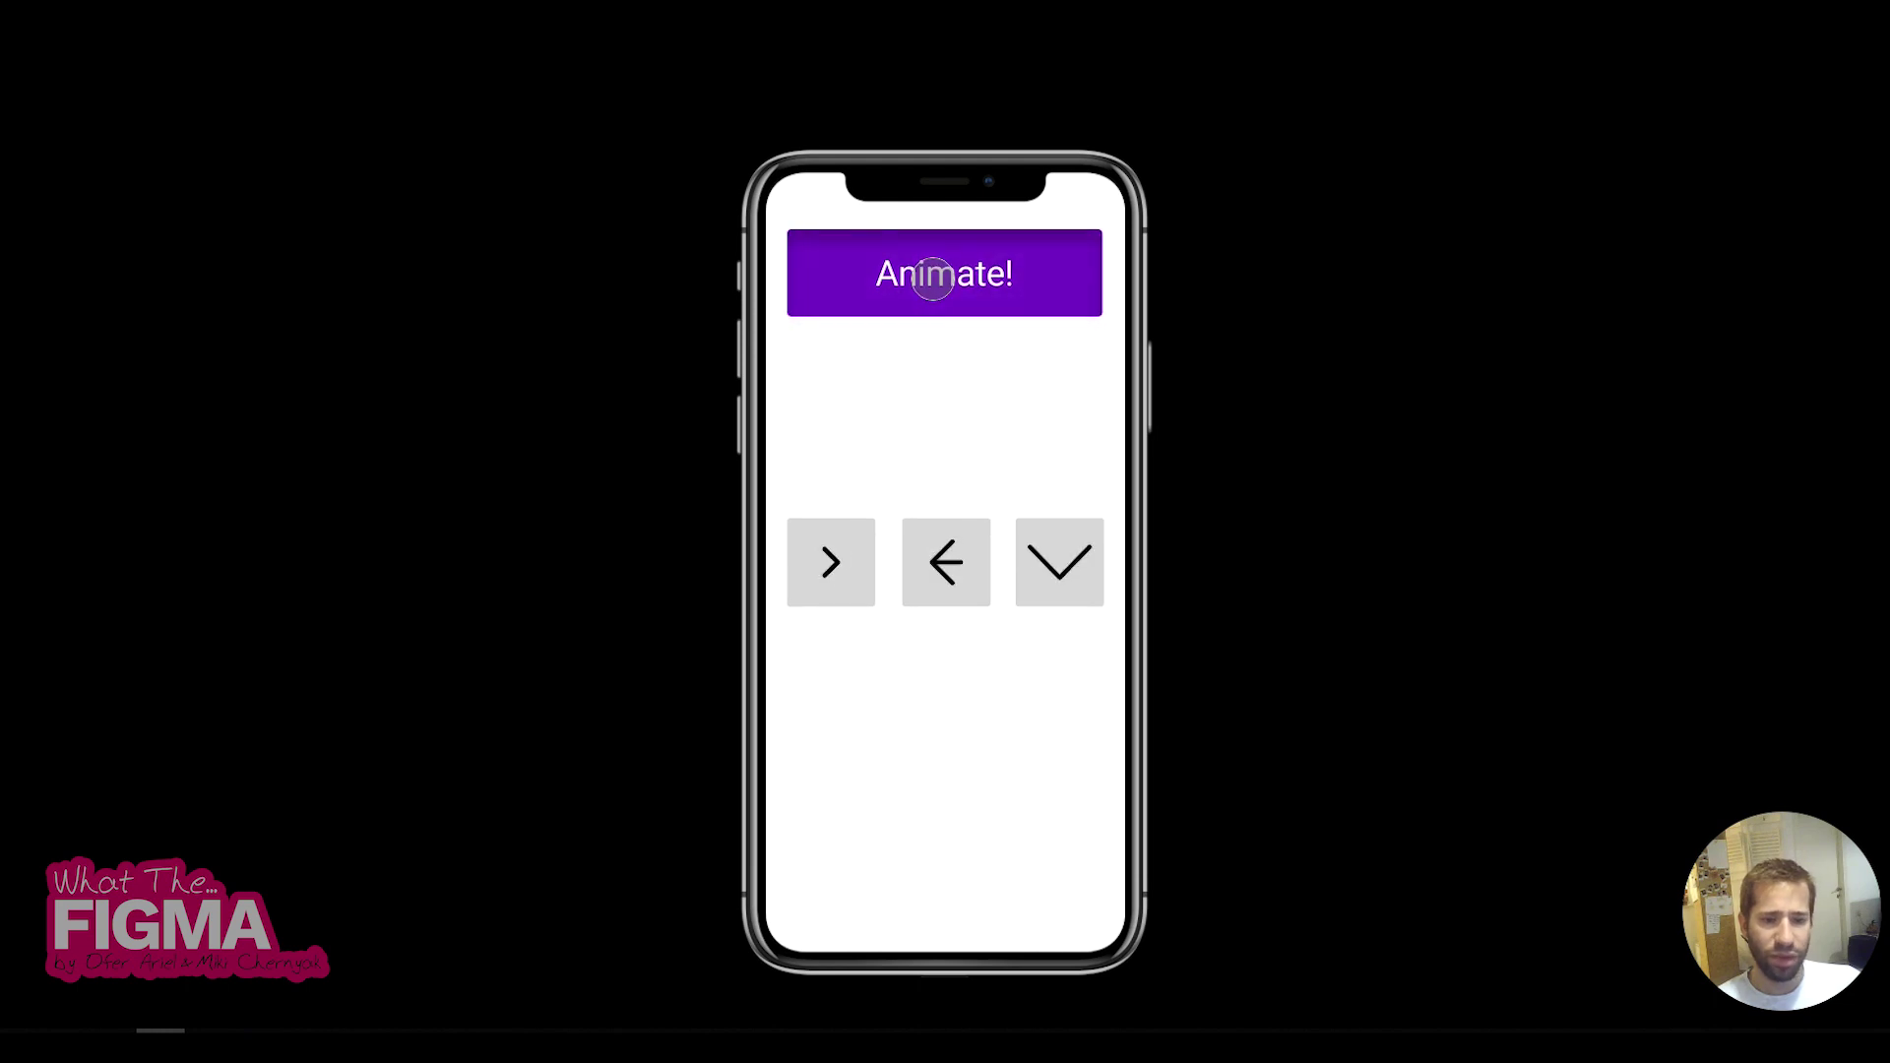
left_click(933, 277)
left_click(933, 277)
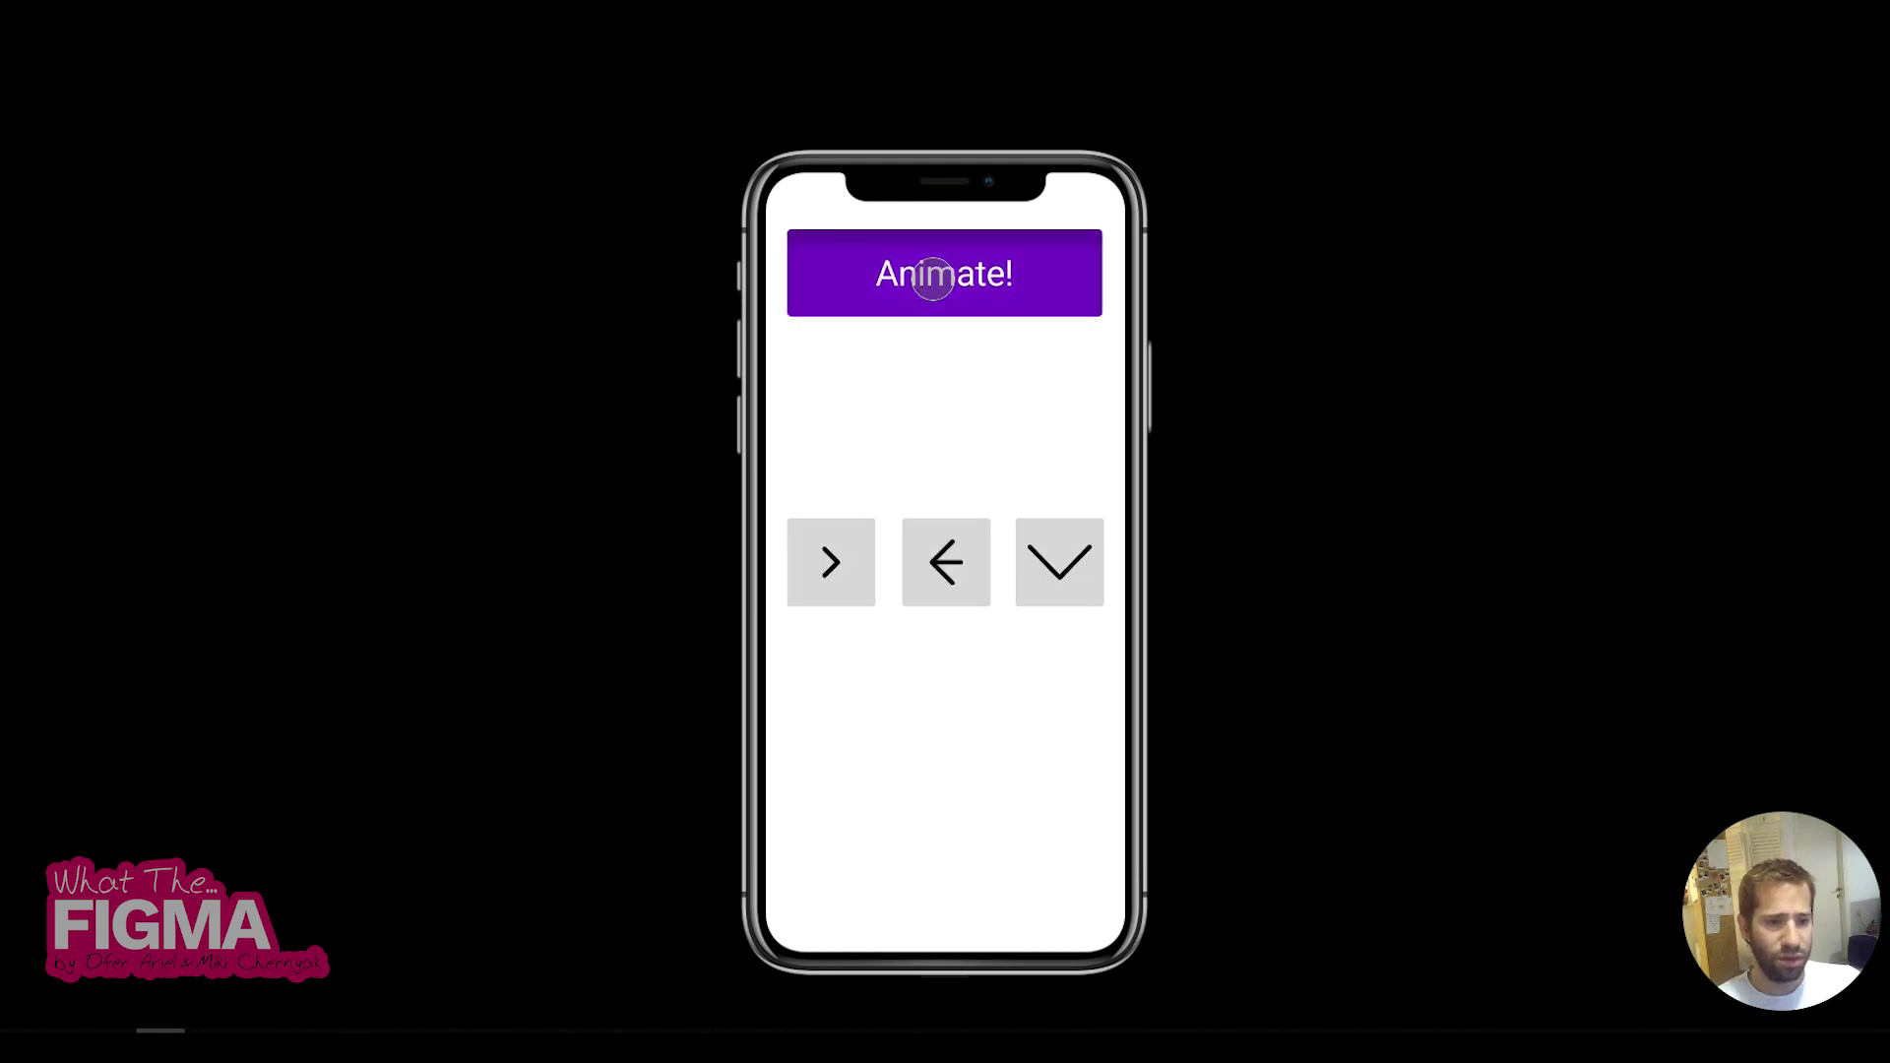
left_click(933, 278)
left_click(933, 277)
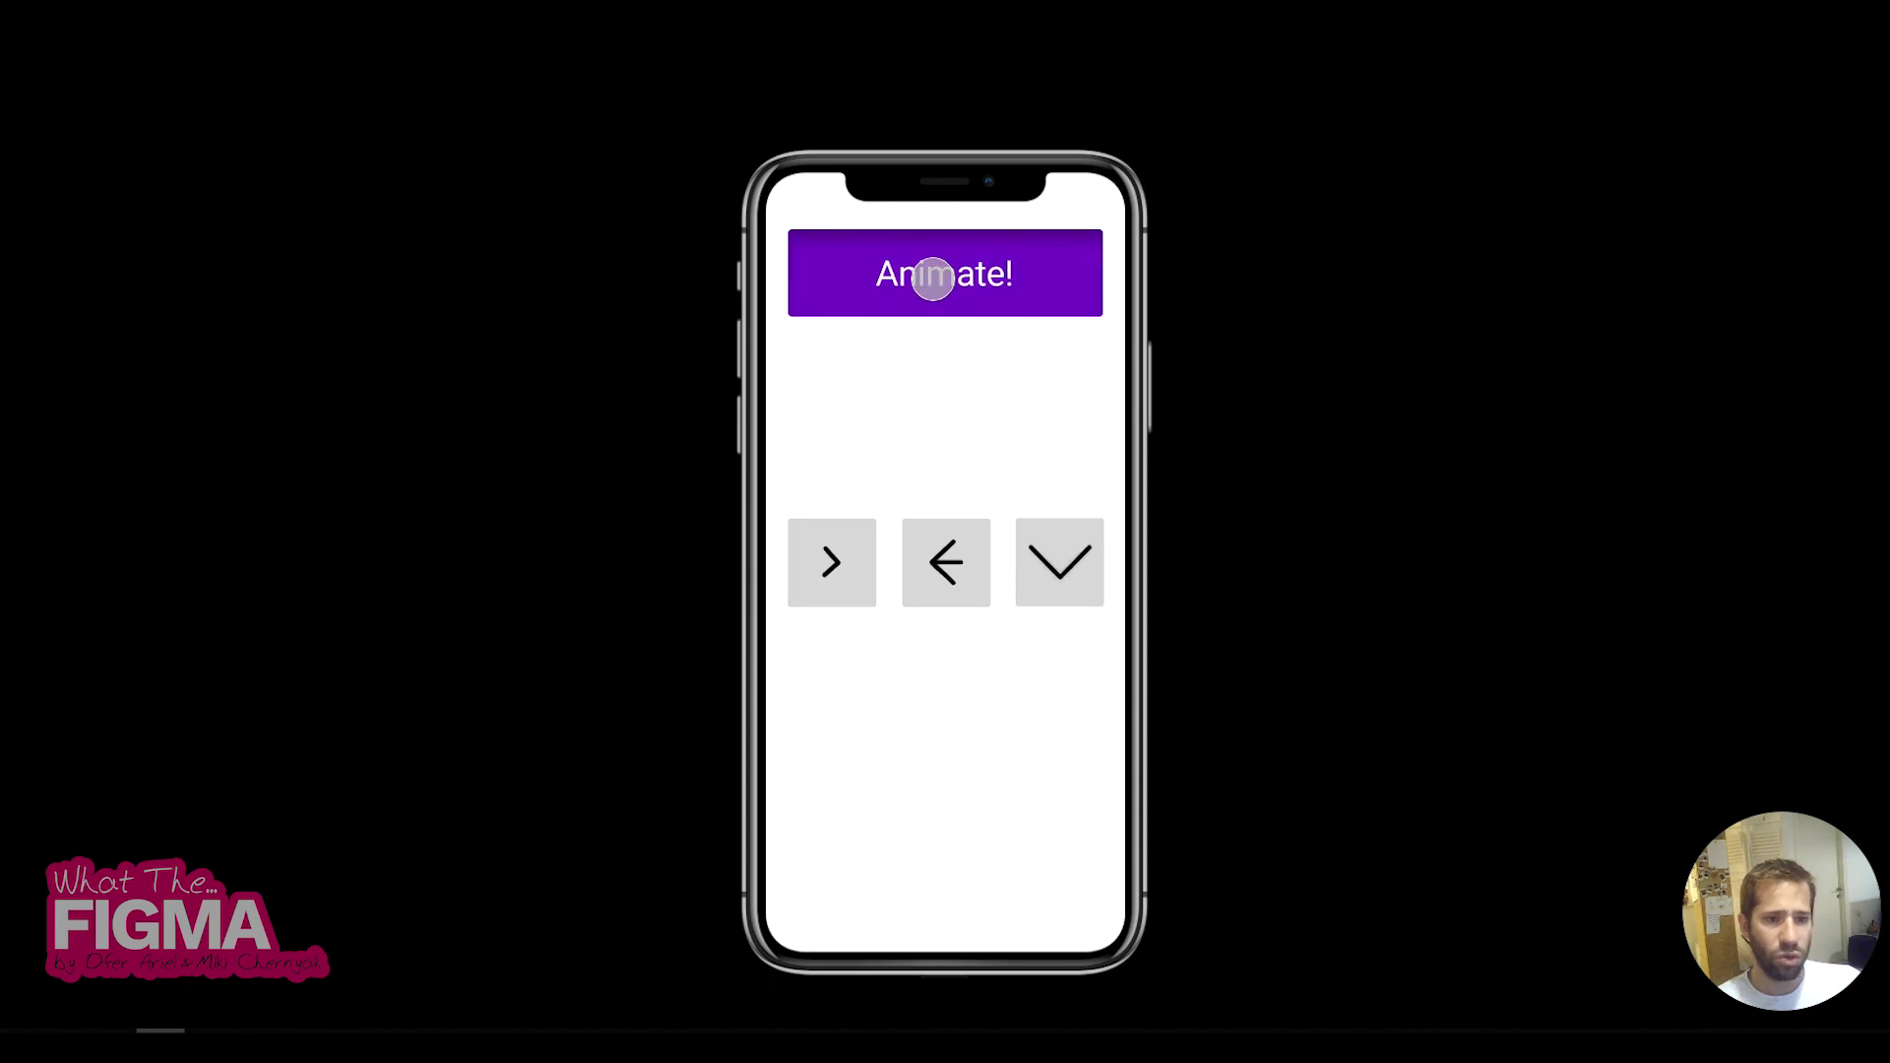
left_click(933, 277)
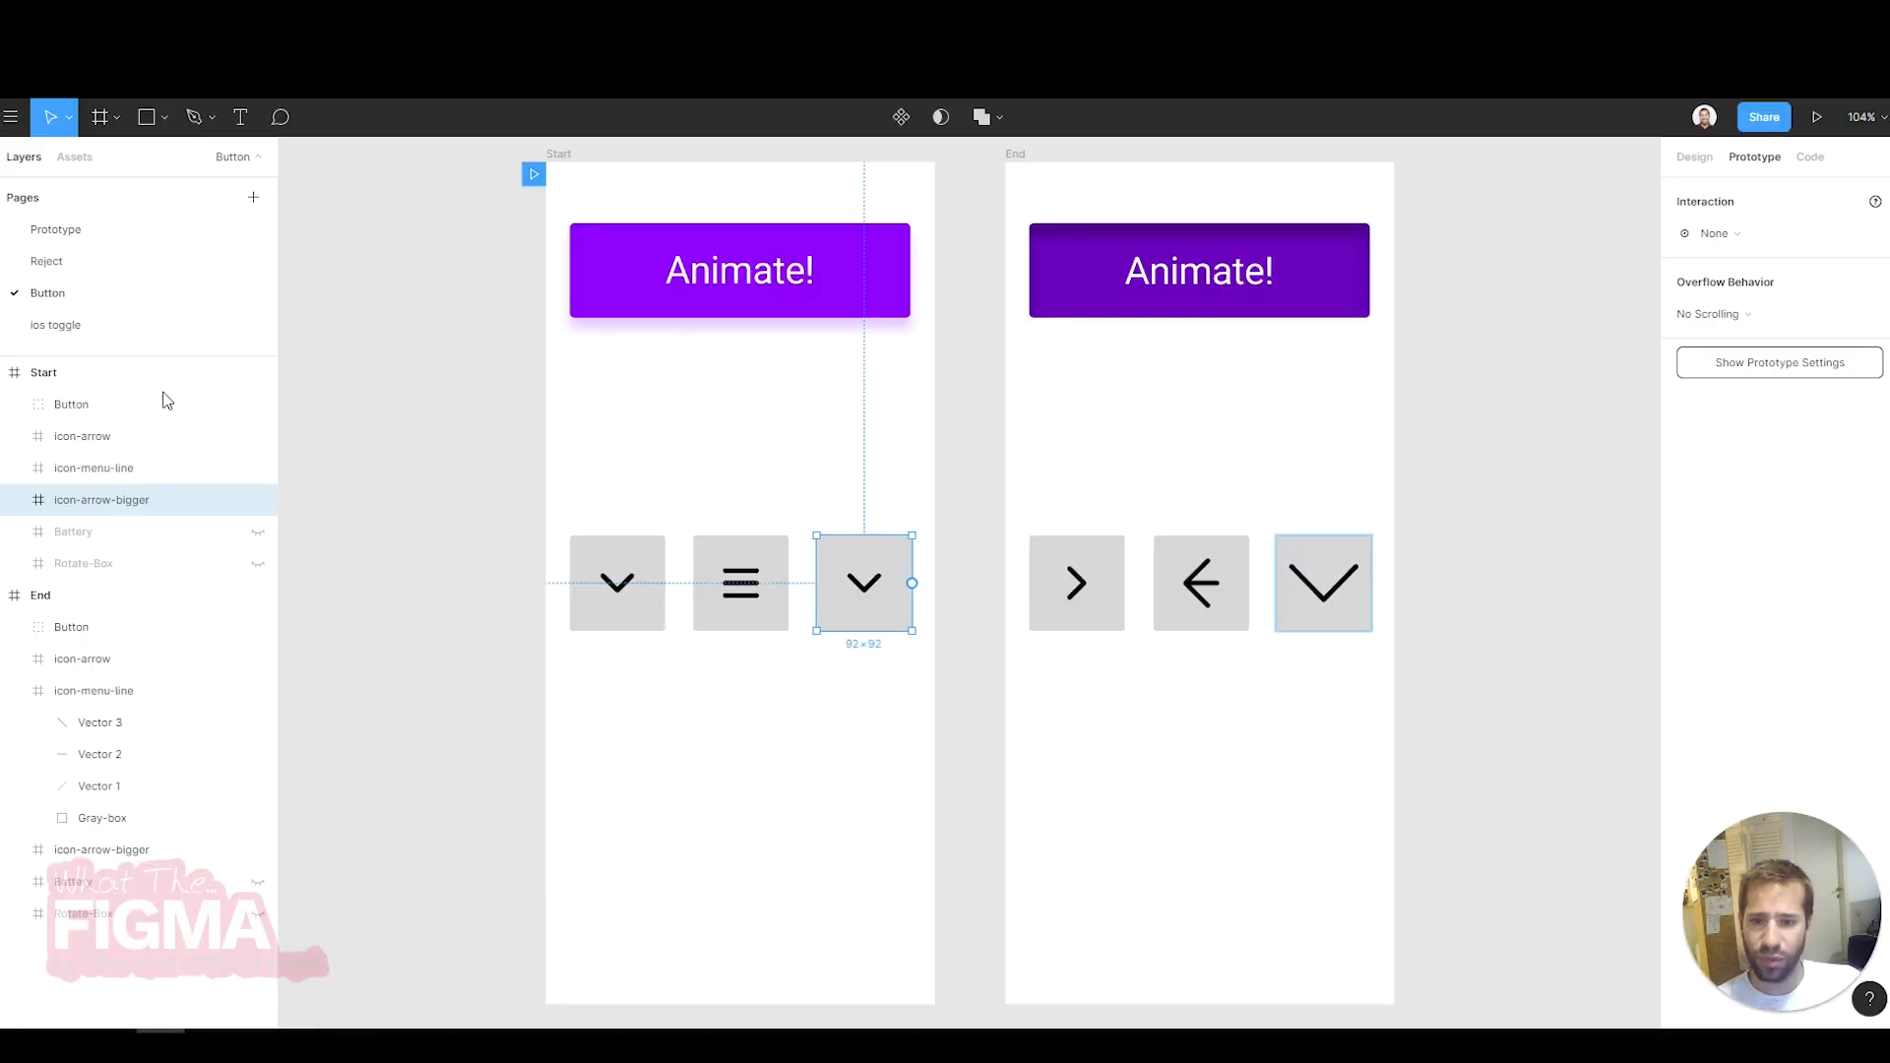
- Hide the three icon boxes in Start and End and show the Battery in both frames
left_click(258, 500)
left_click(258, 468)
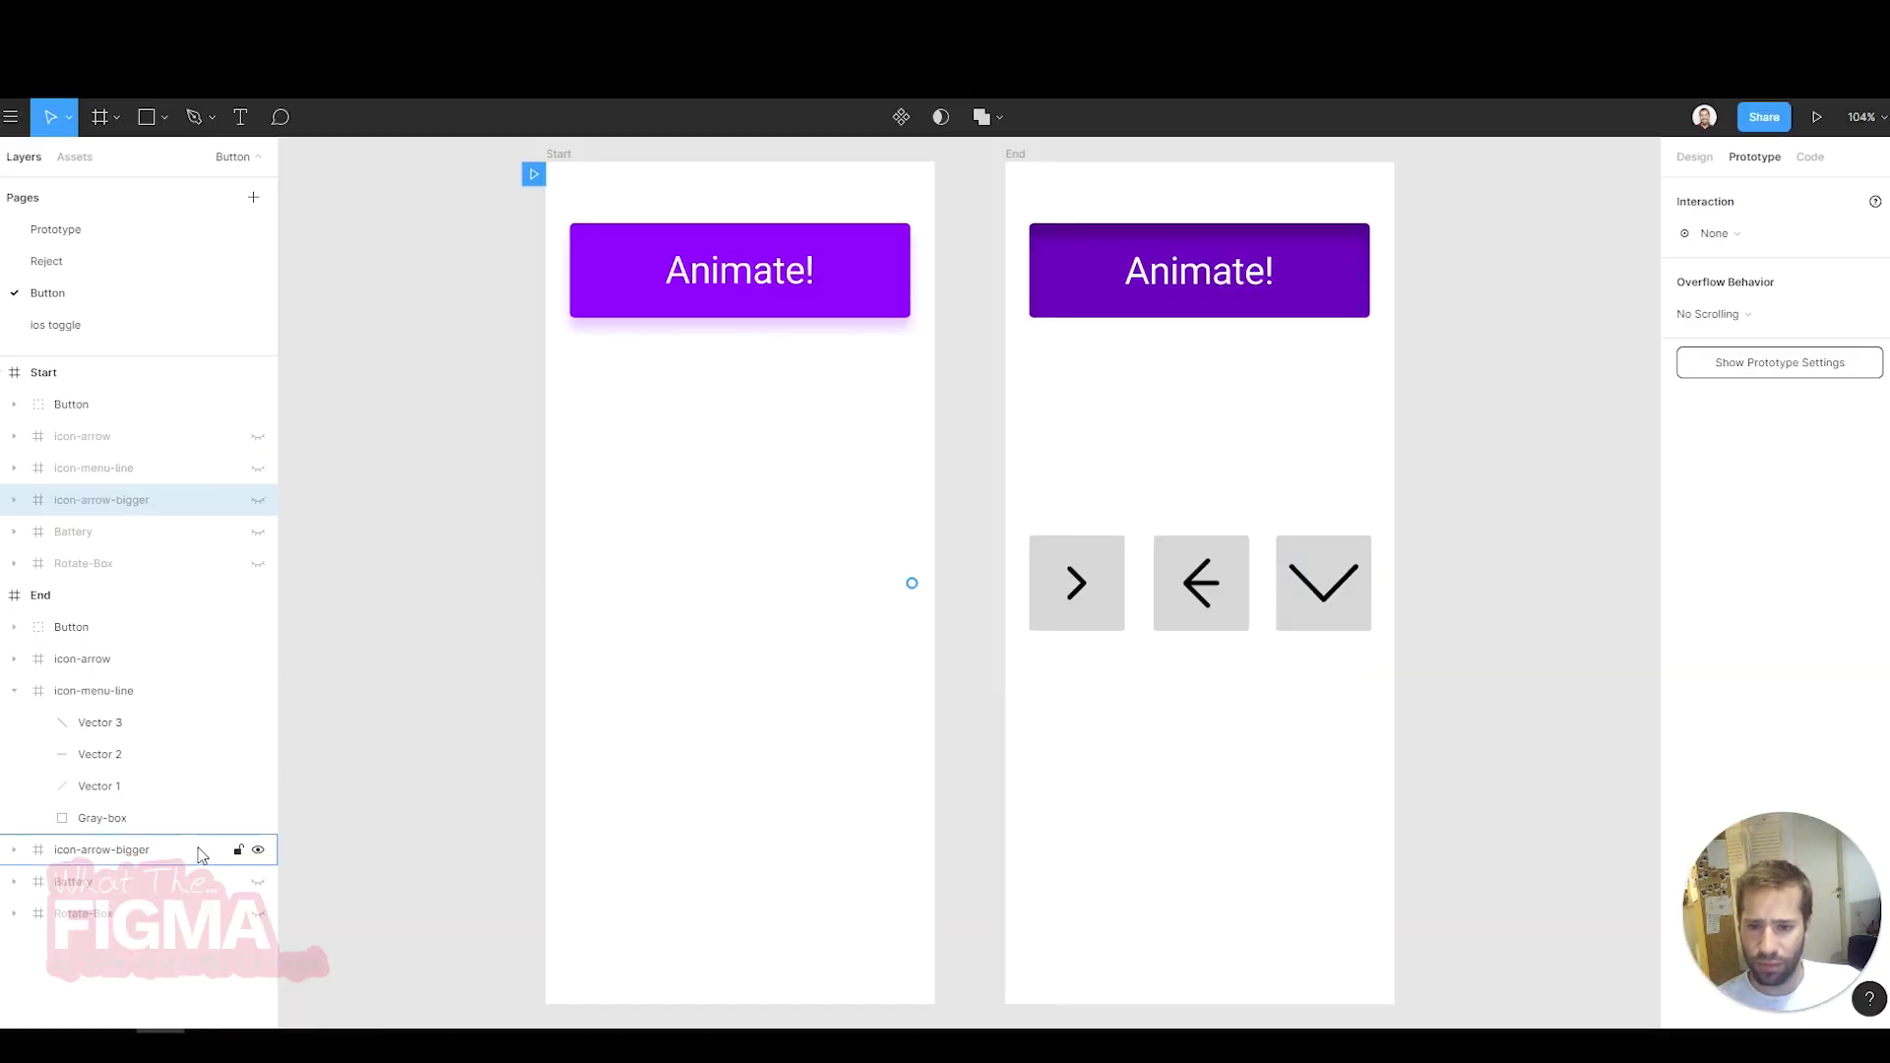
left_click(258, 691)
left_click(257, 658)
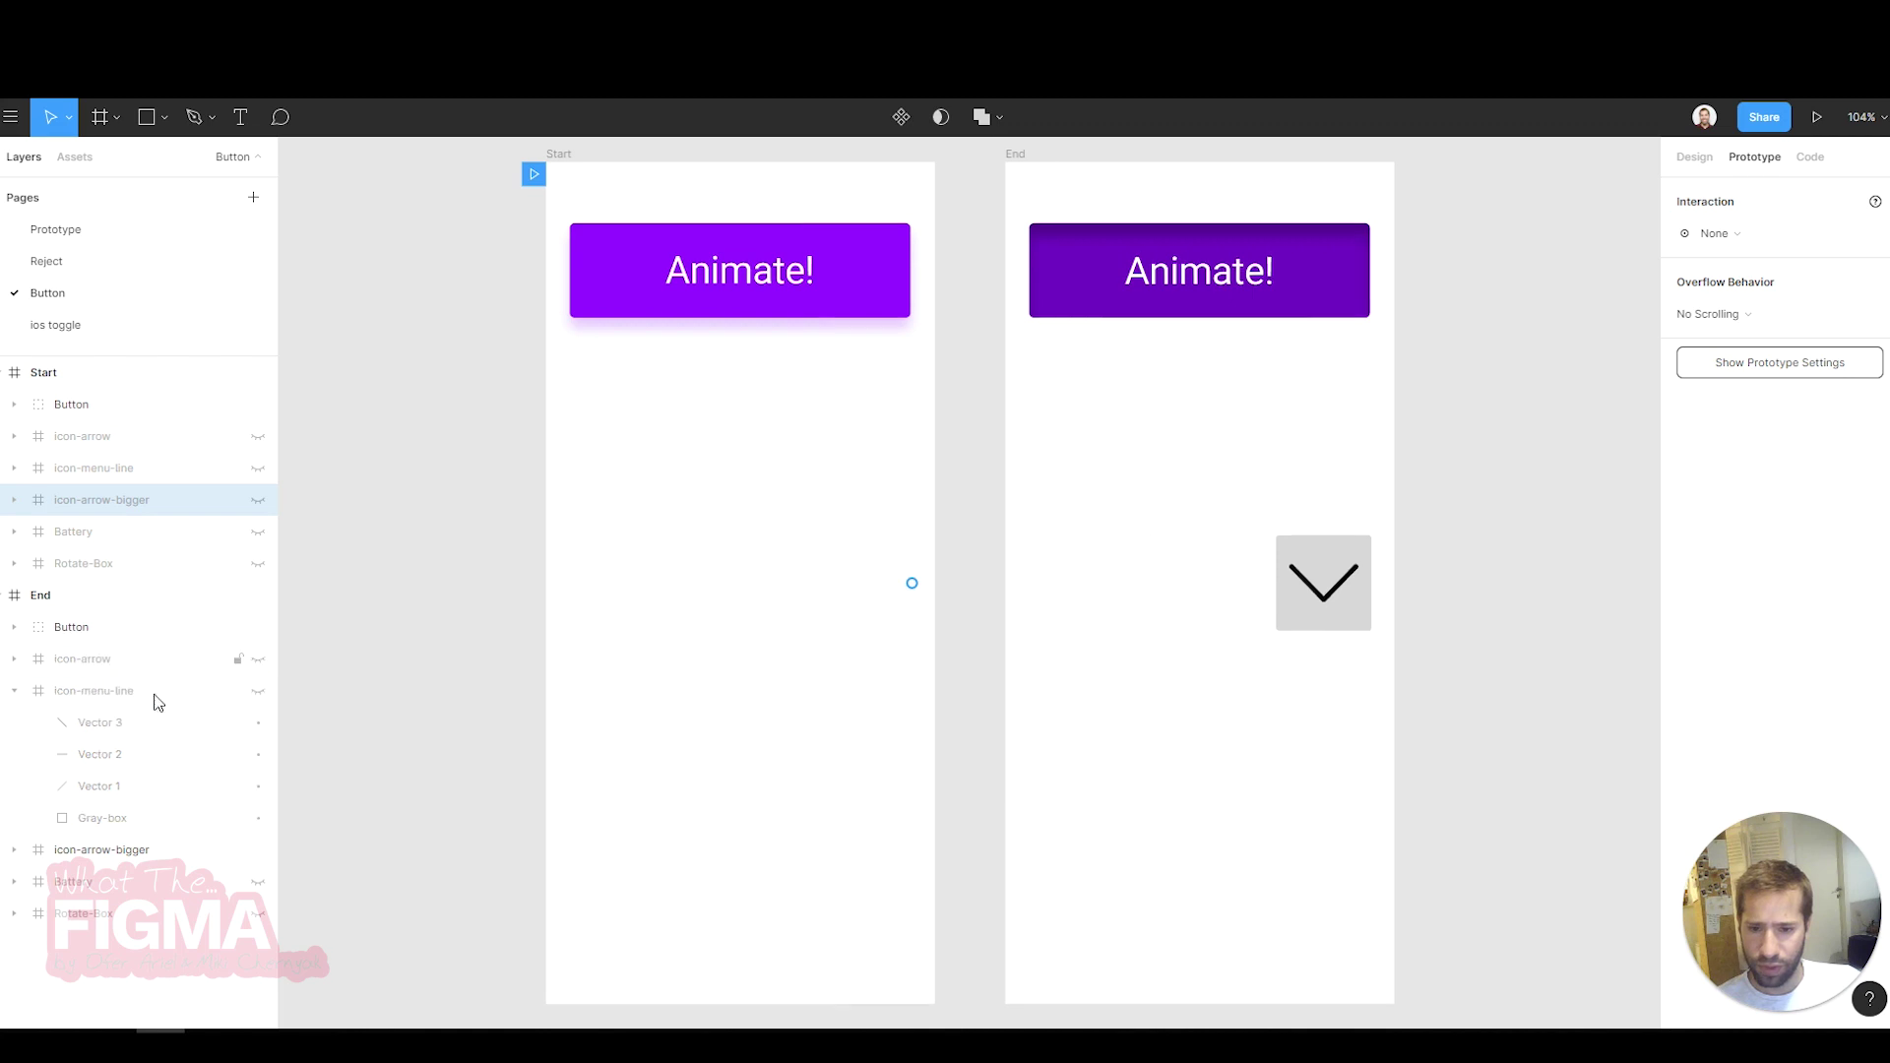
left_click(13, 691)
left_click(258, 722)
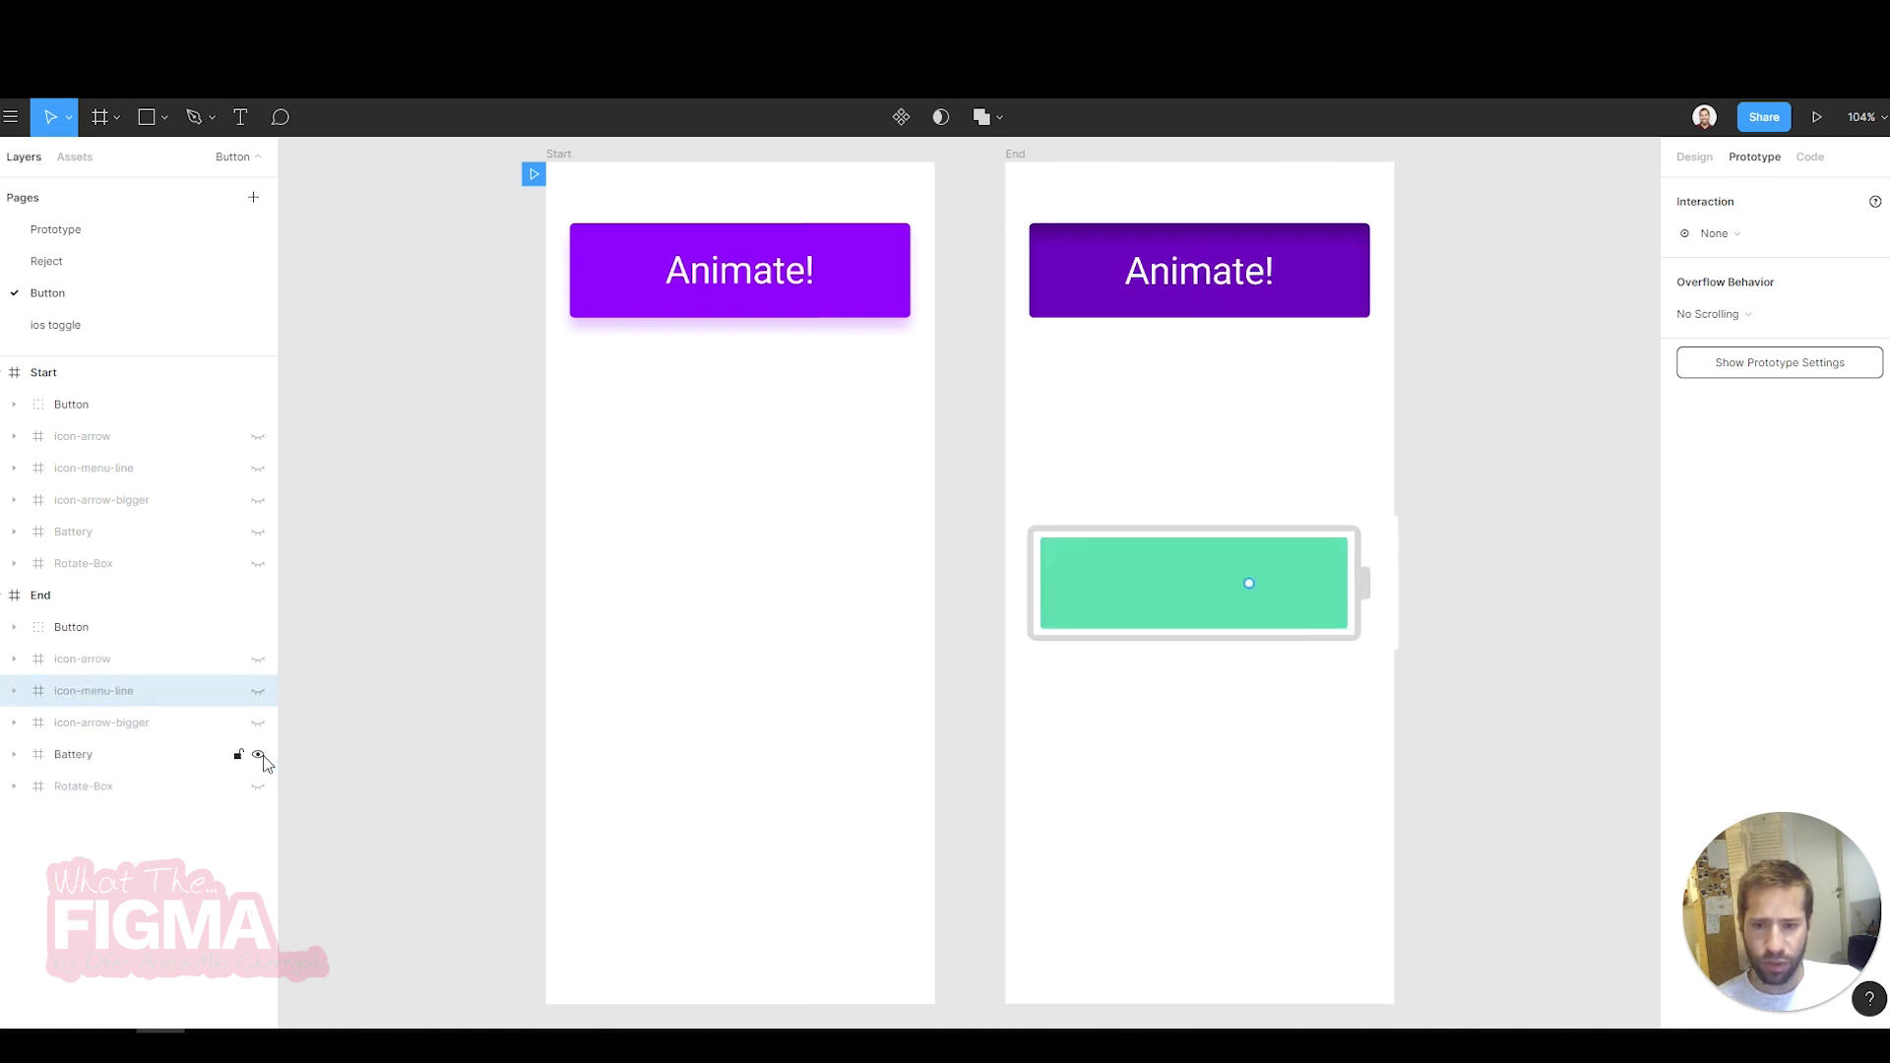
left_click(258, 531)
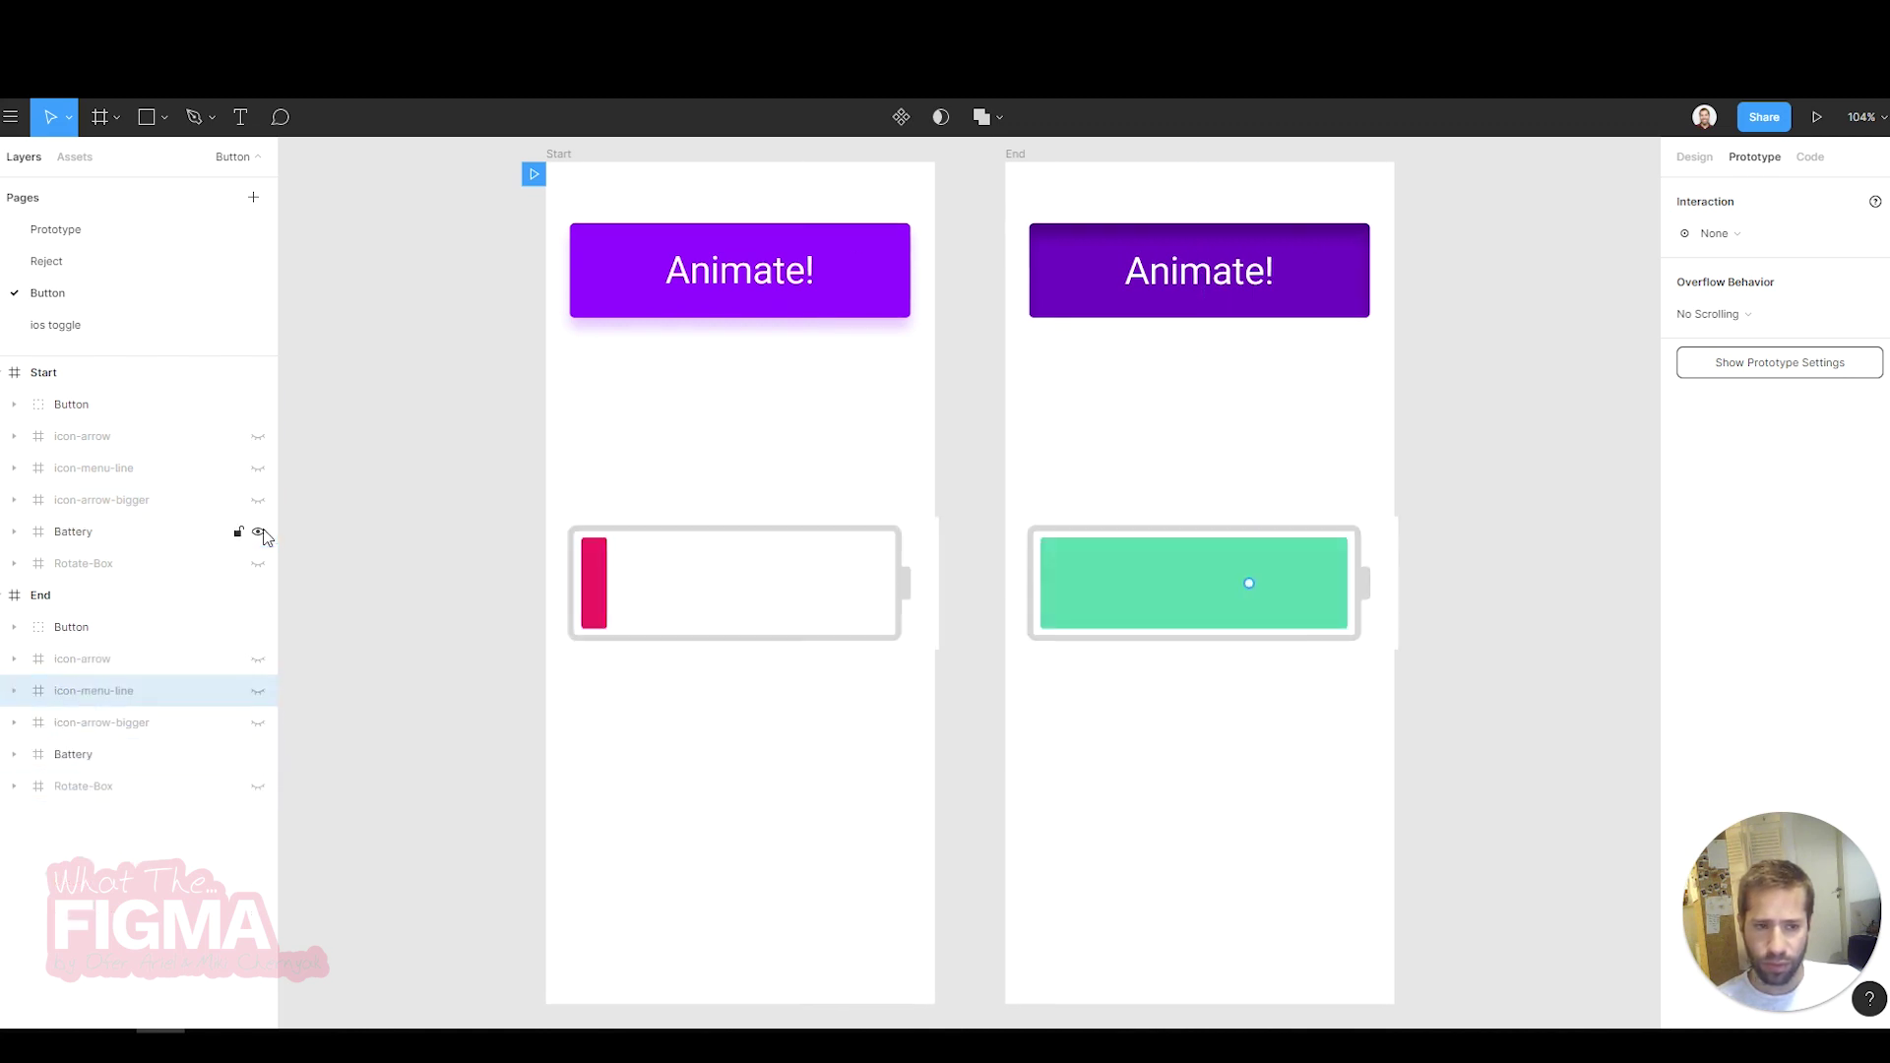
- Inspect the red Start Battery-life bar and adjust the green End bar's width
double_click(604, 585)
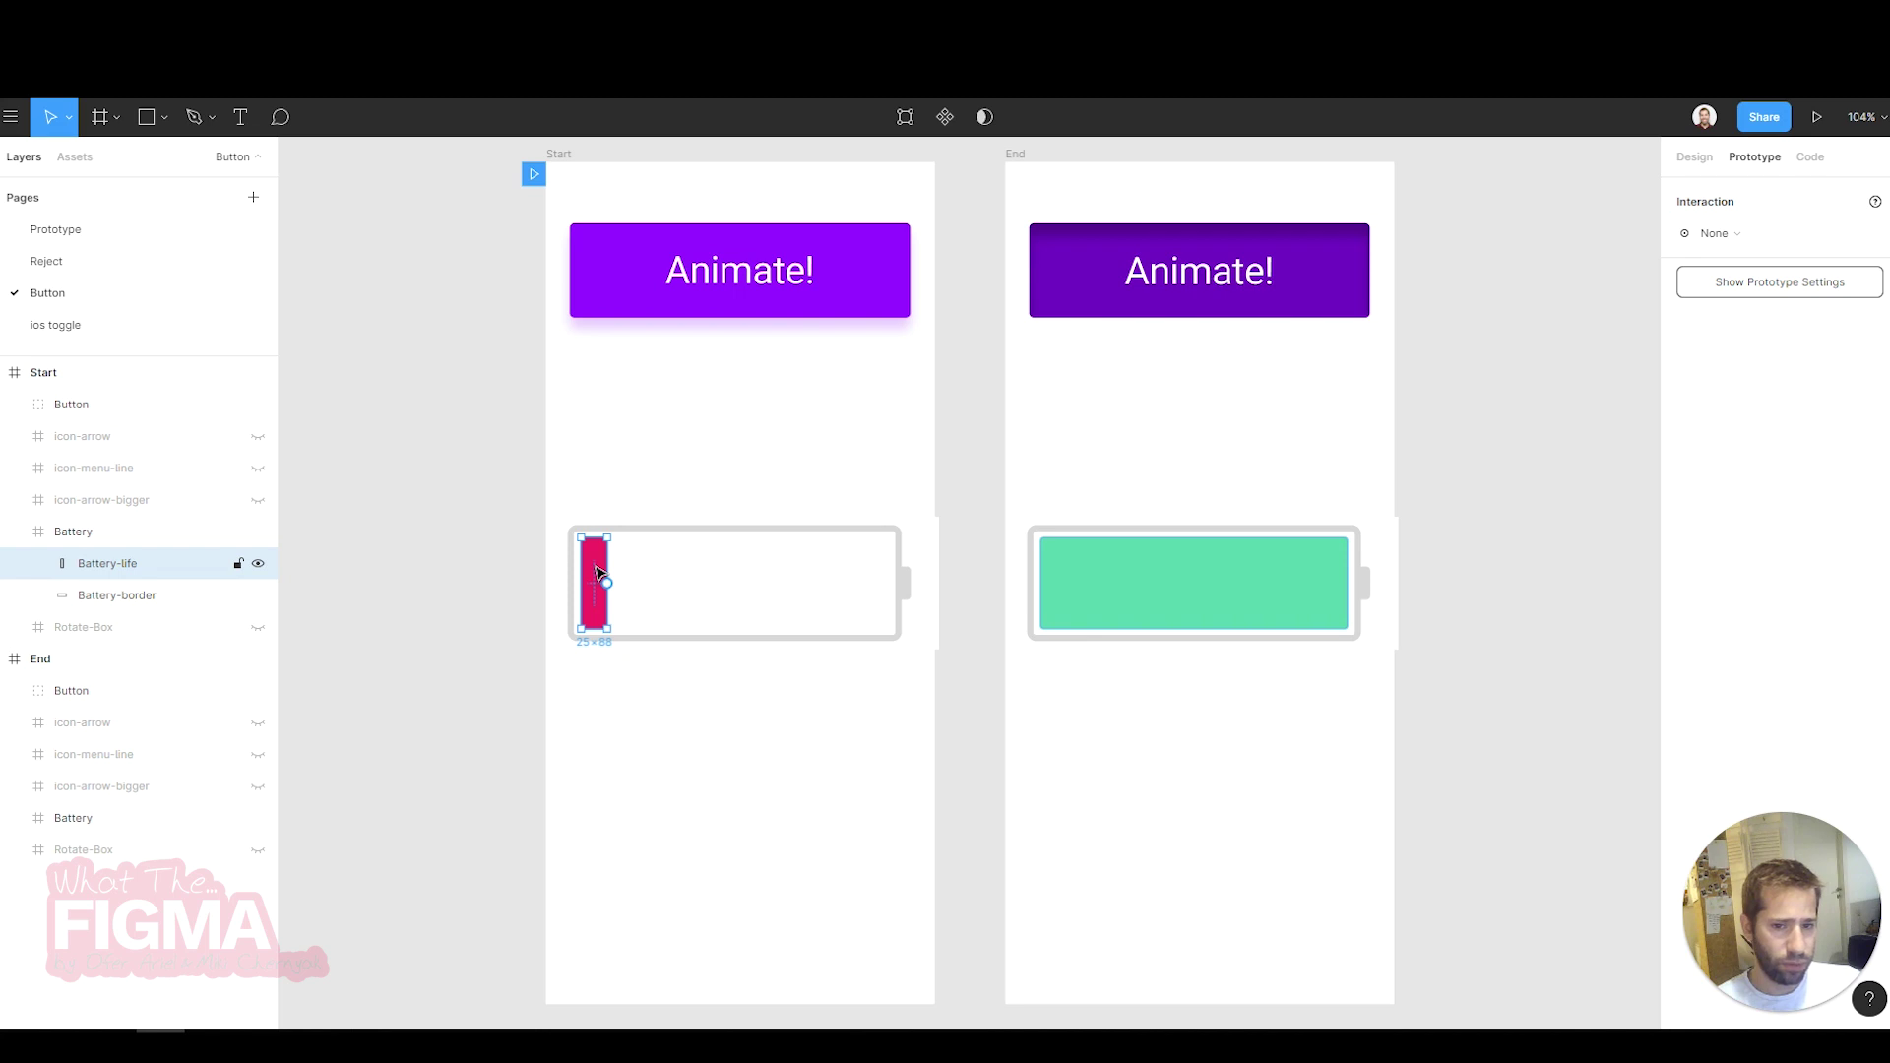
left_click(1301, 585)
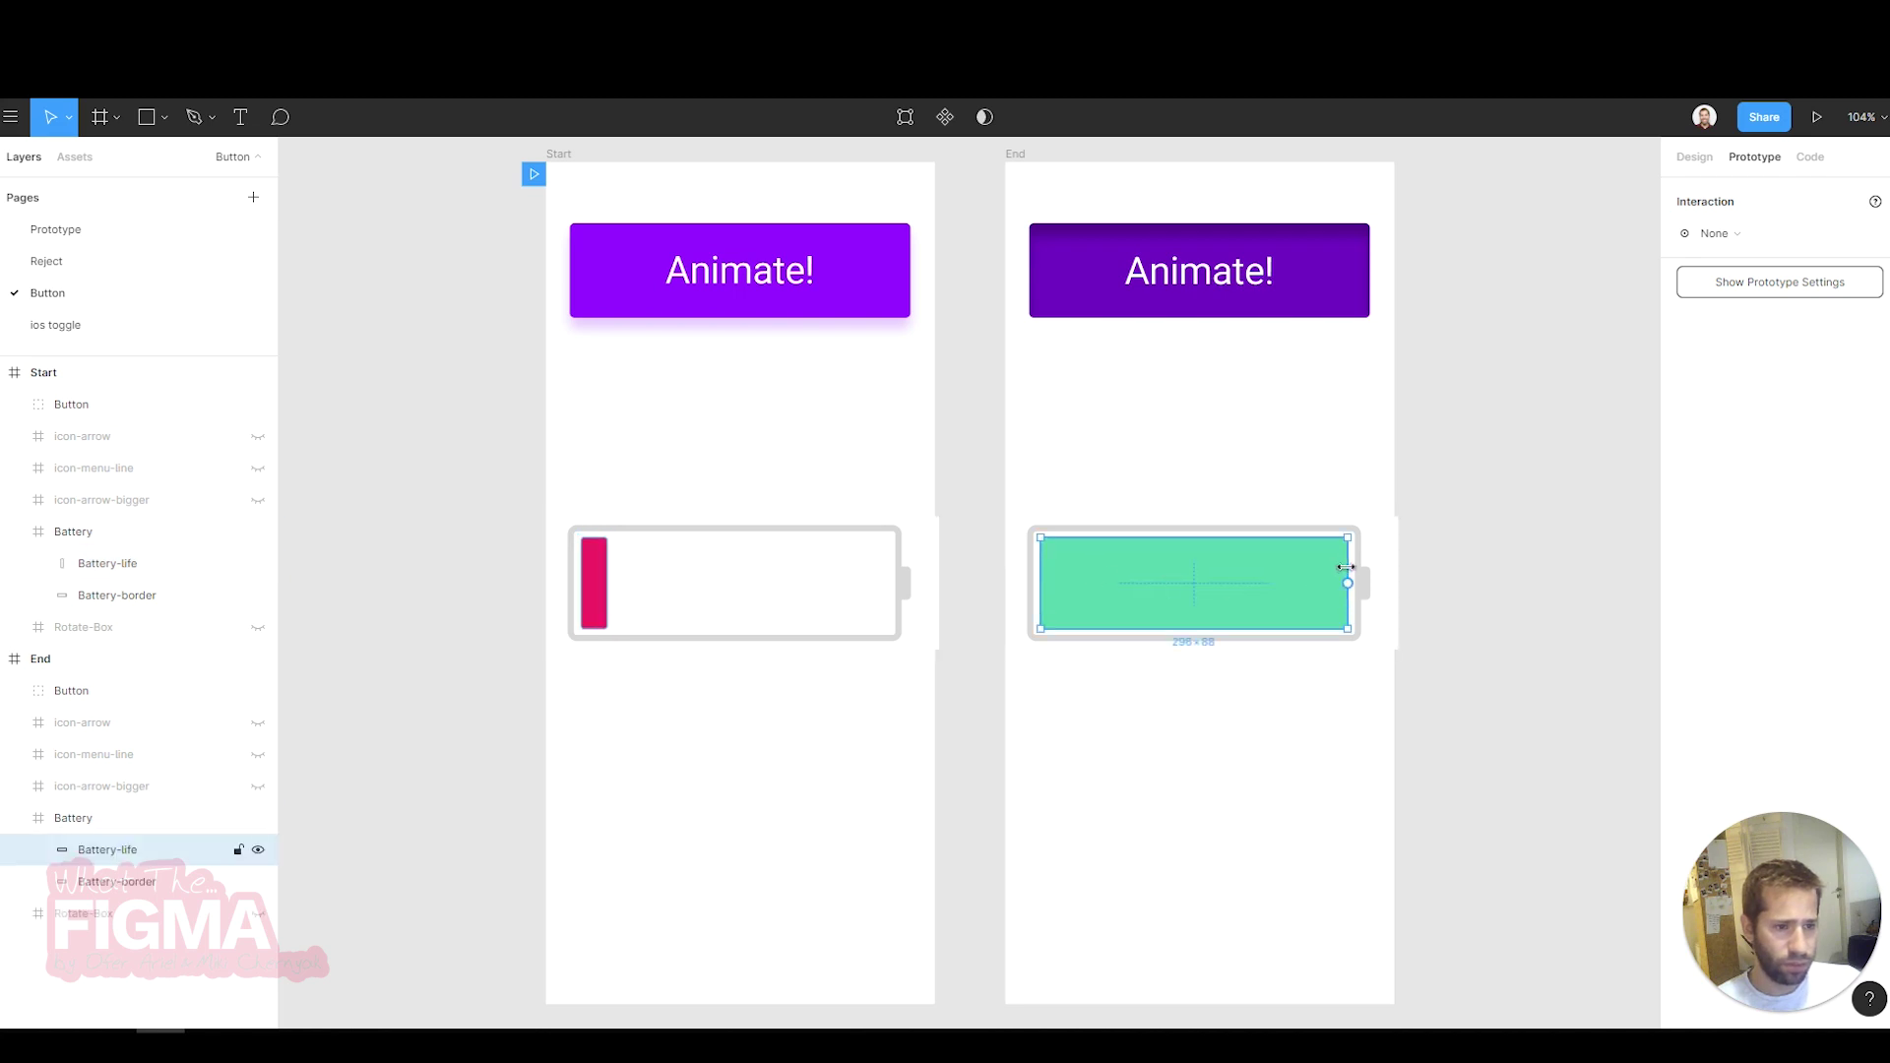
mouse_move(1345, 567)
left_mouse_down()
mouse_move(1323, 581)
mouse_move(1347, 582)
left_mouse_up()
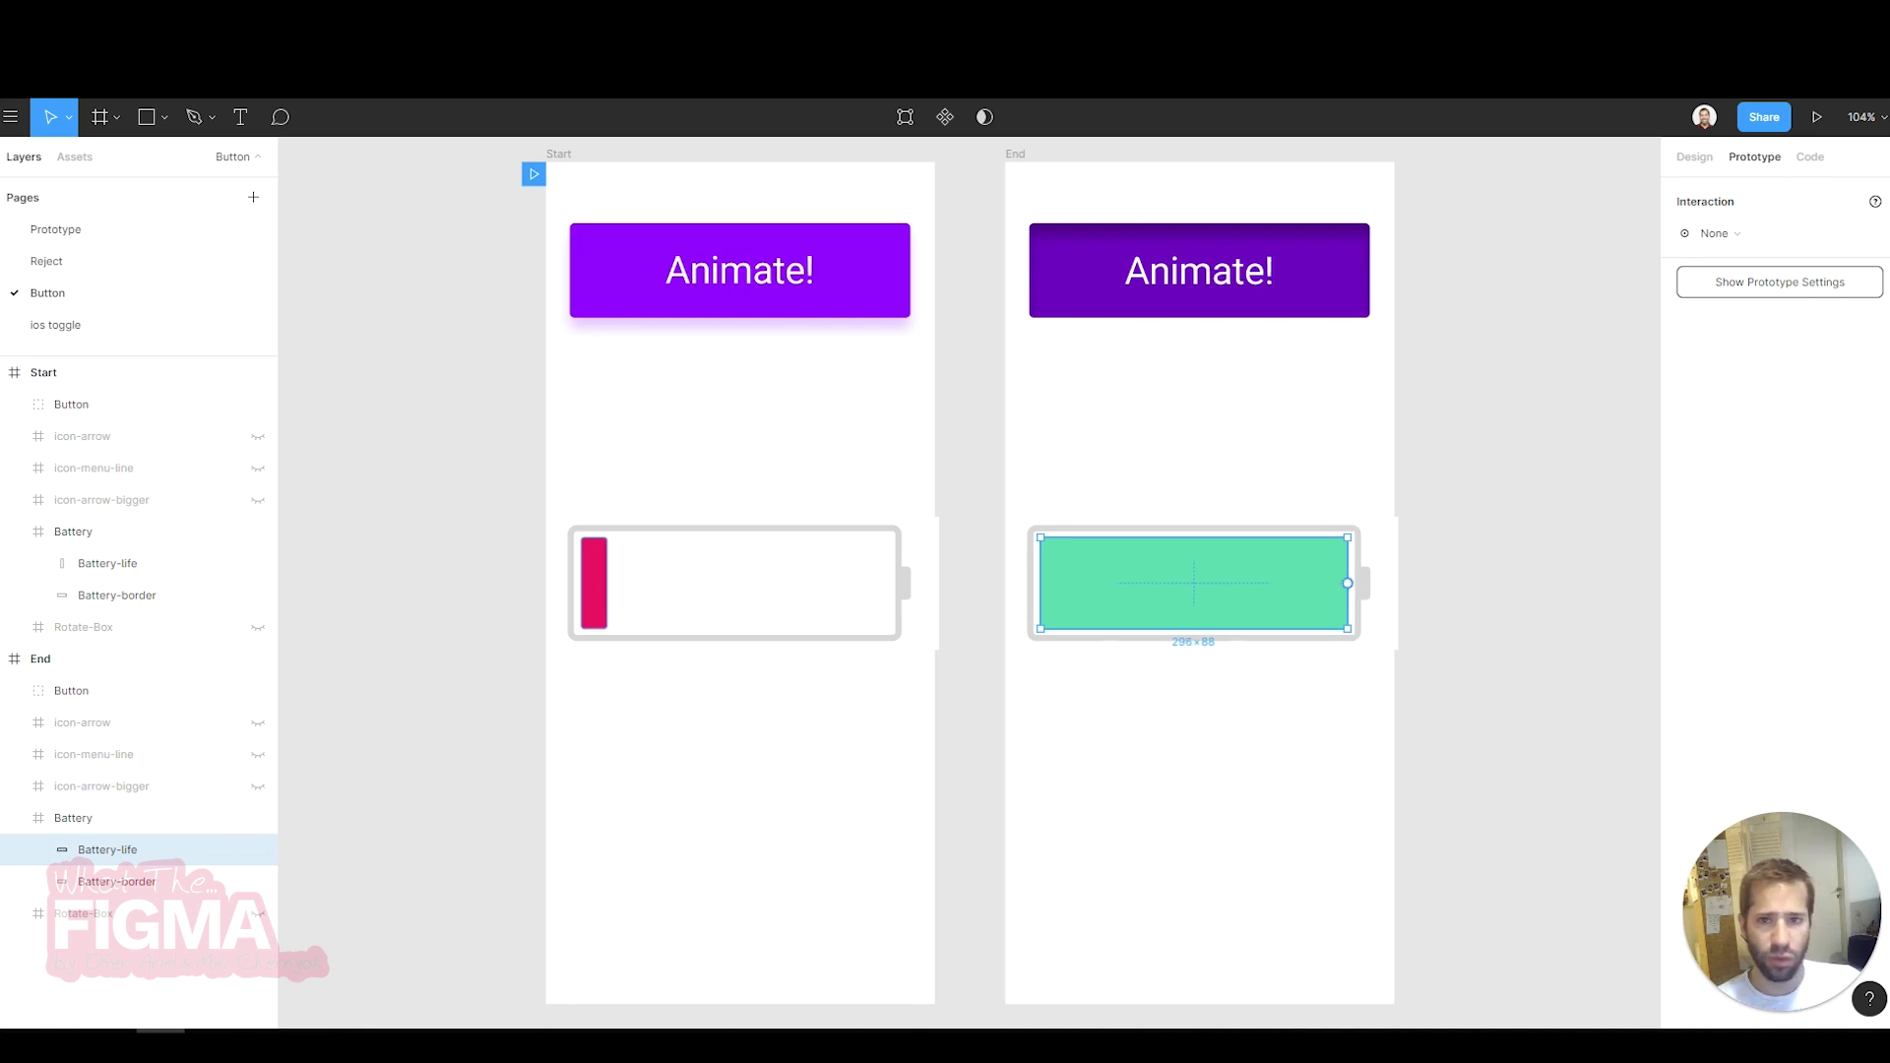
- Preview the prototype and press Animate! four times to watch the battery fill and drain
left_click(480, 362)
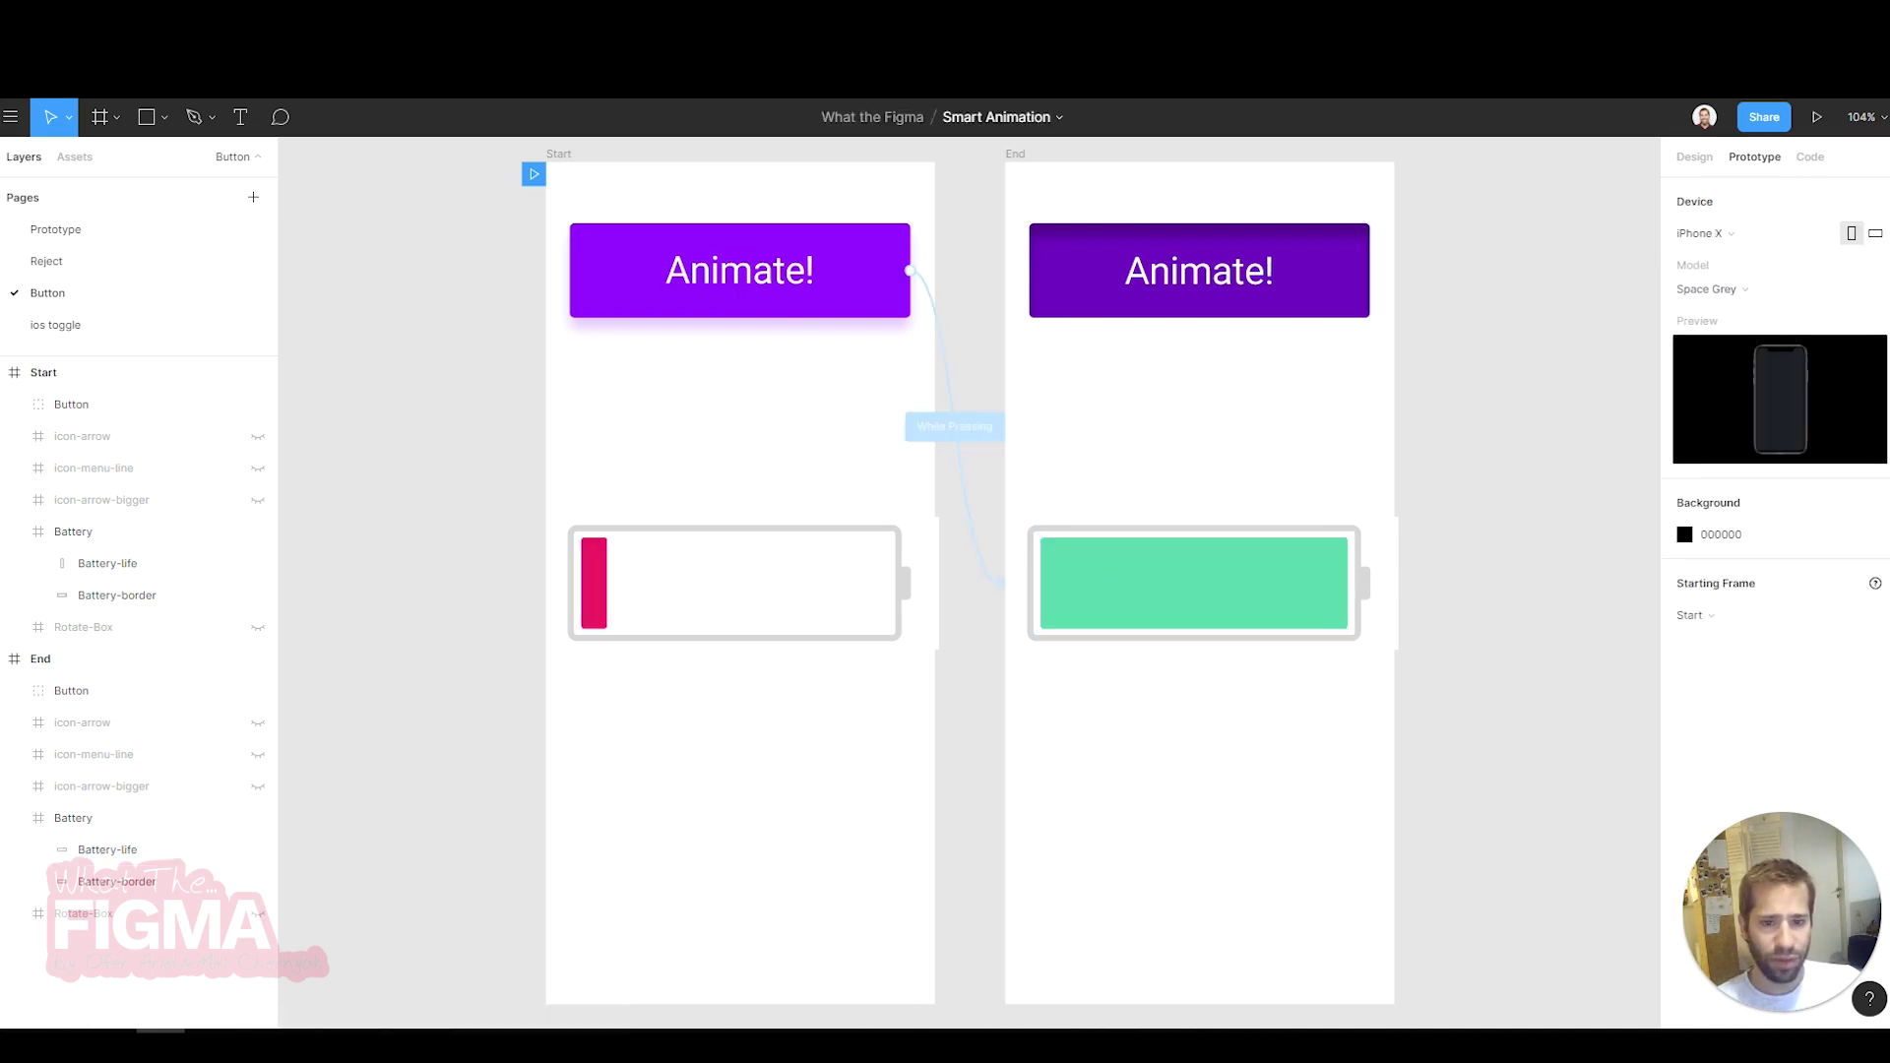
key("ctrl+alt+Return")
left_click(949, 273)
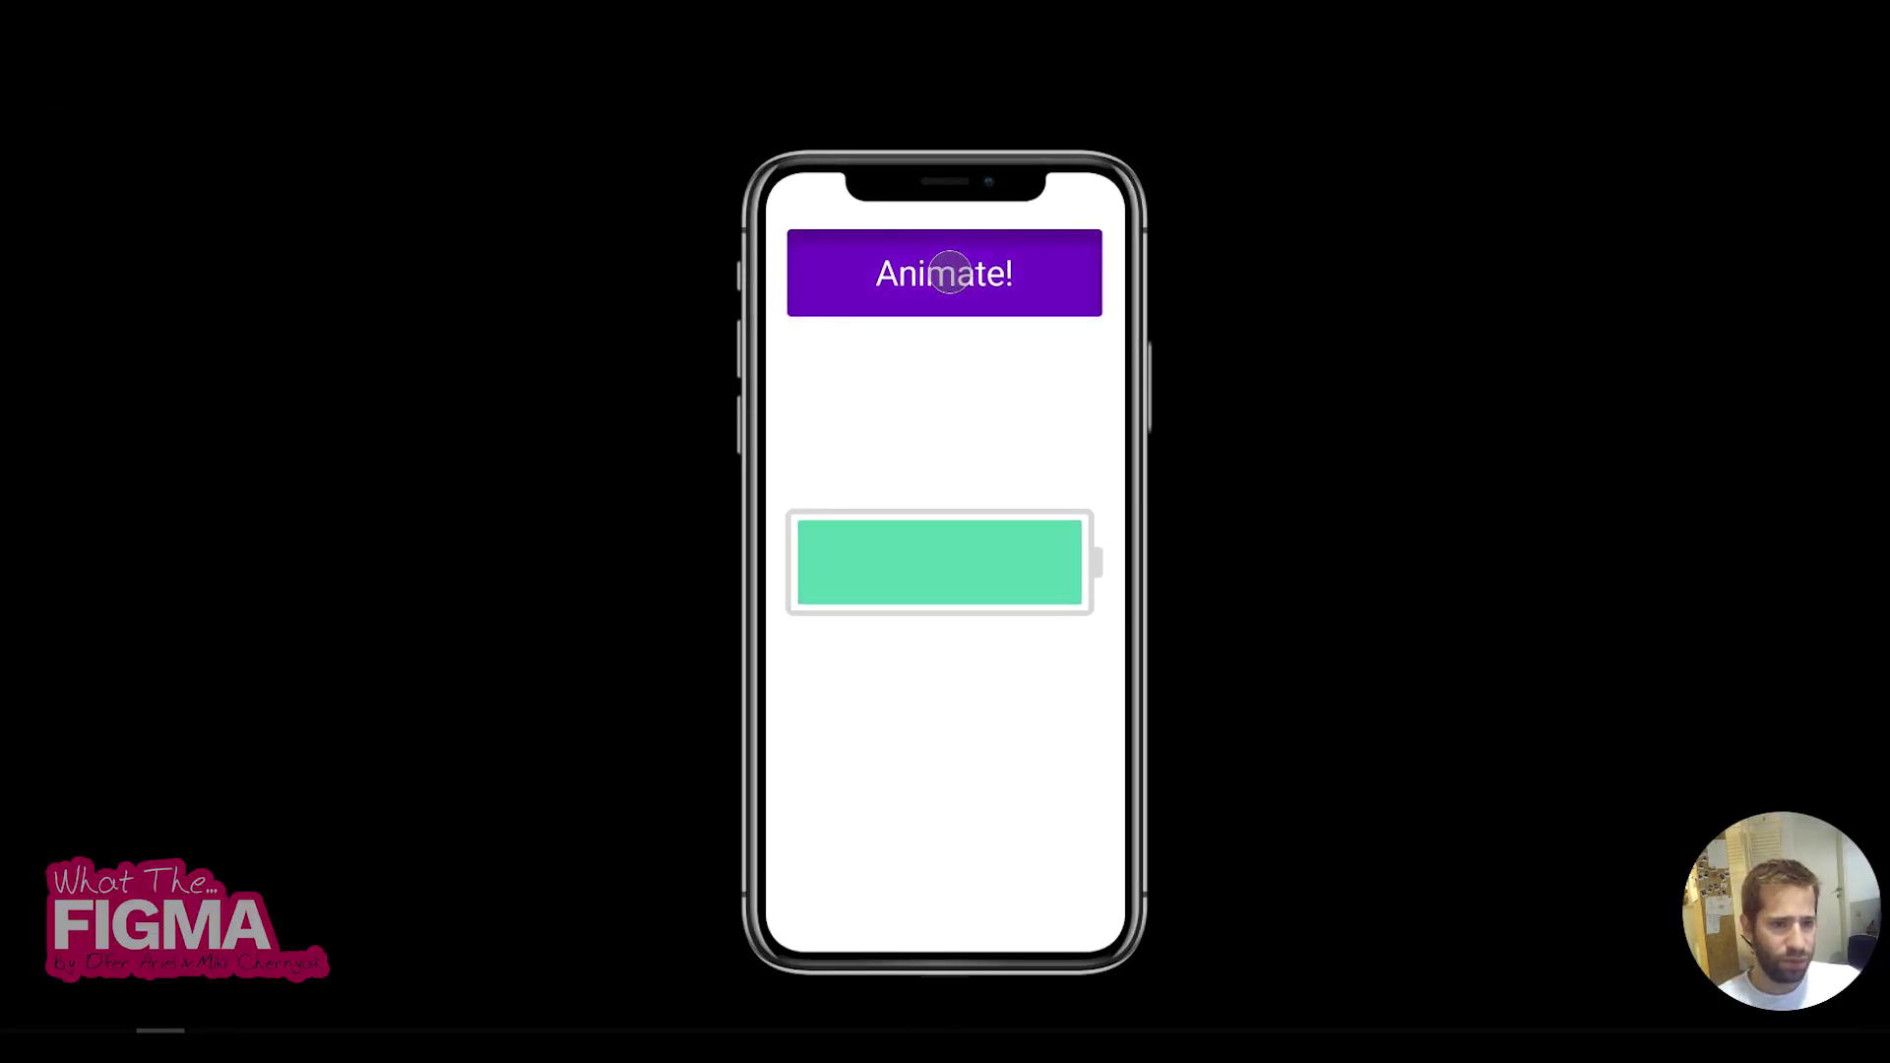
left_click(950, 272)
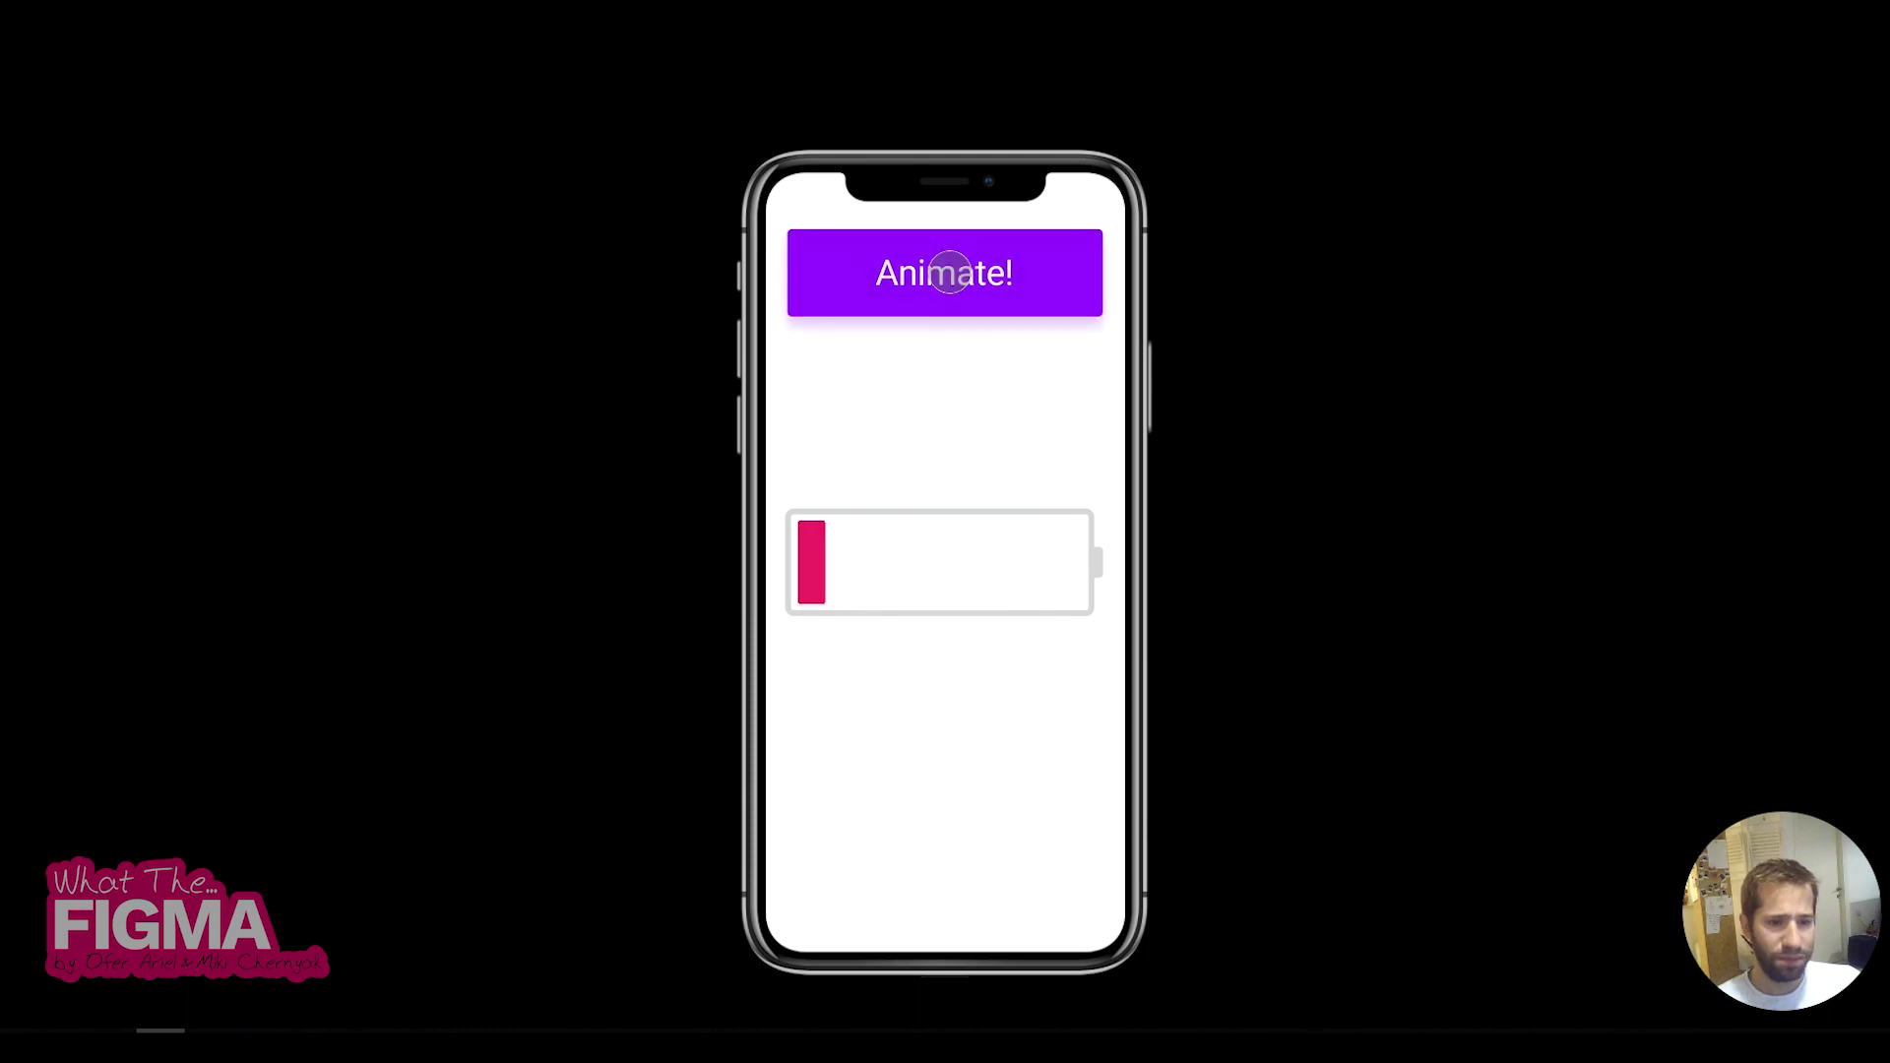
left_click(950, 273)
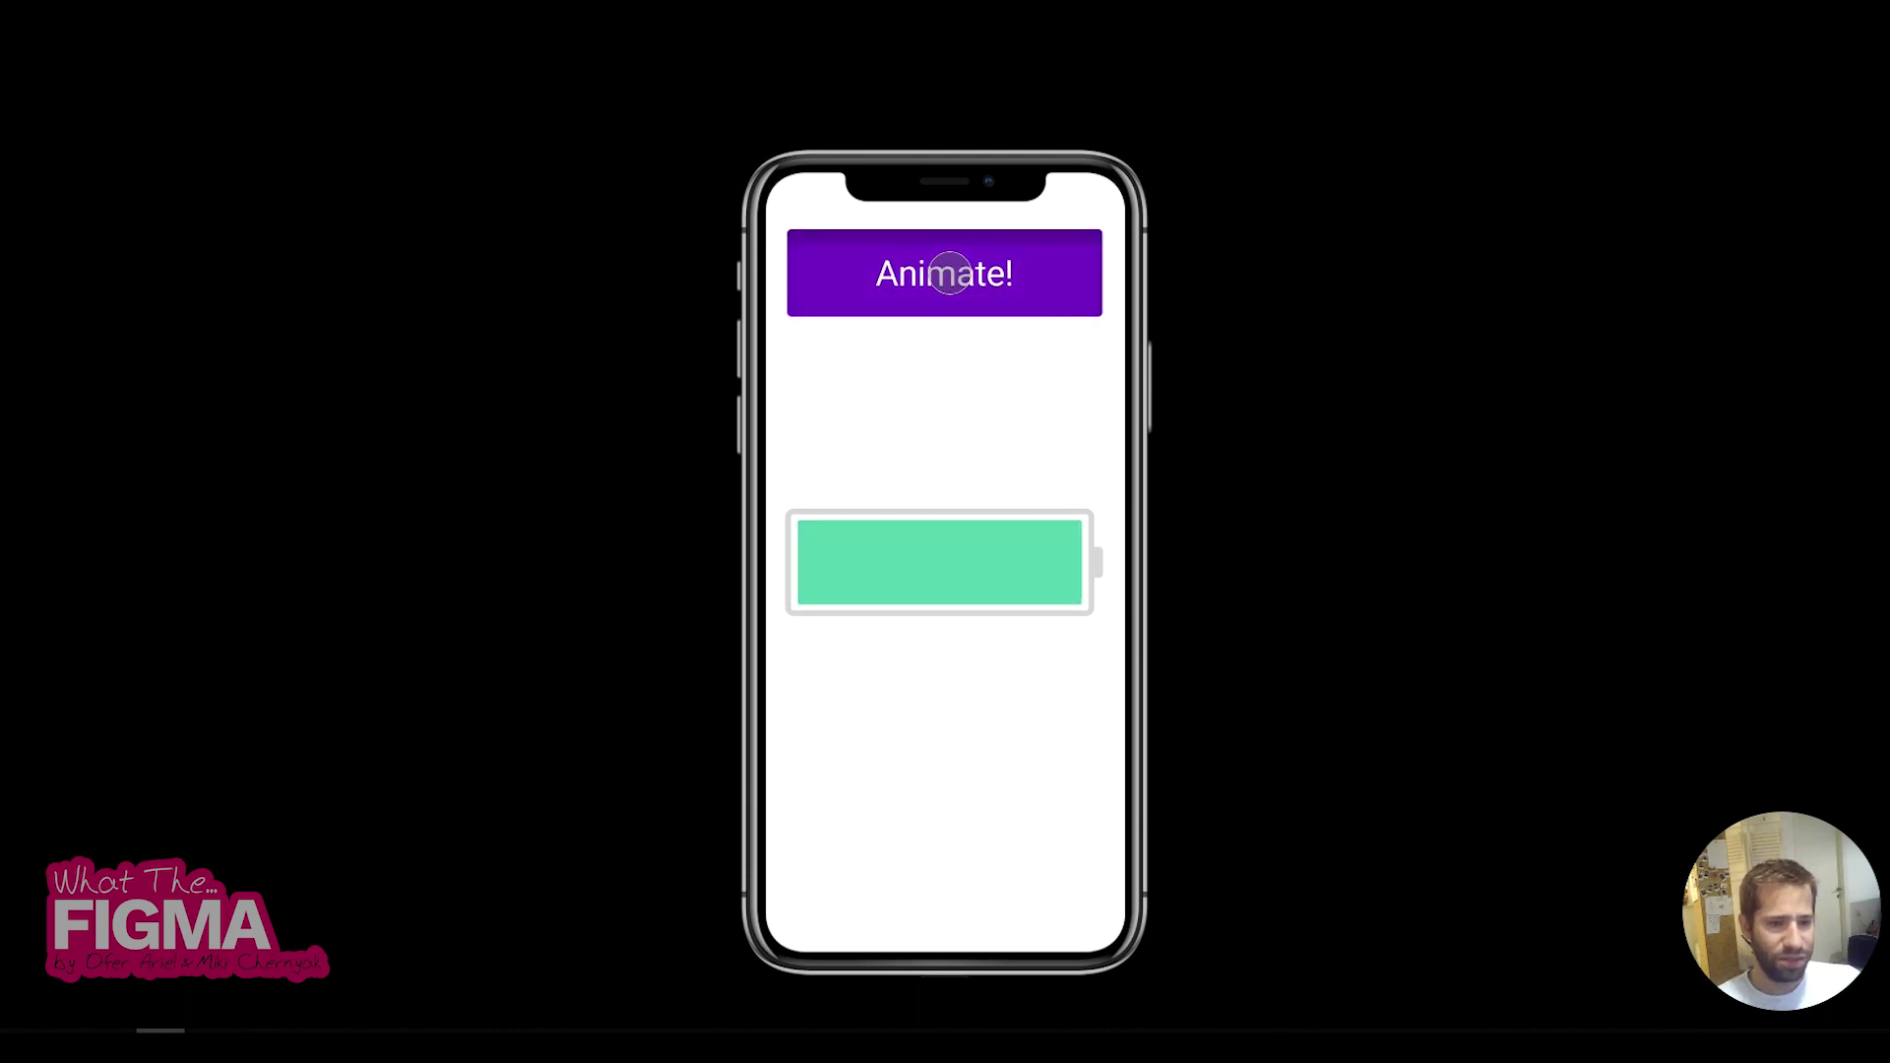
left_click(950, 273)
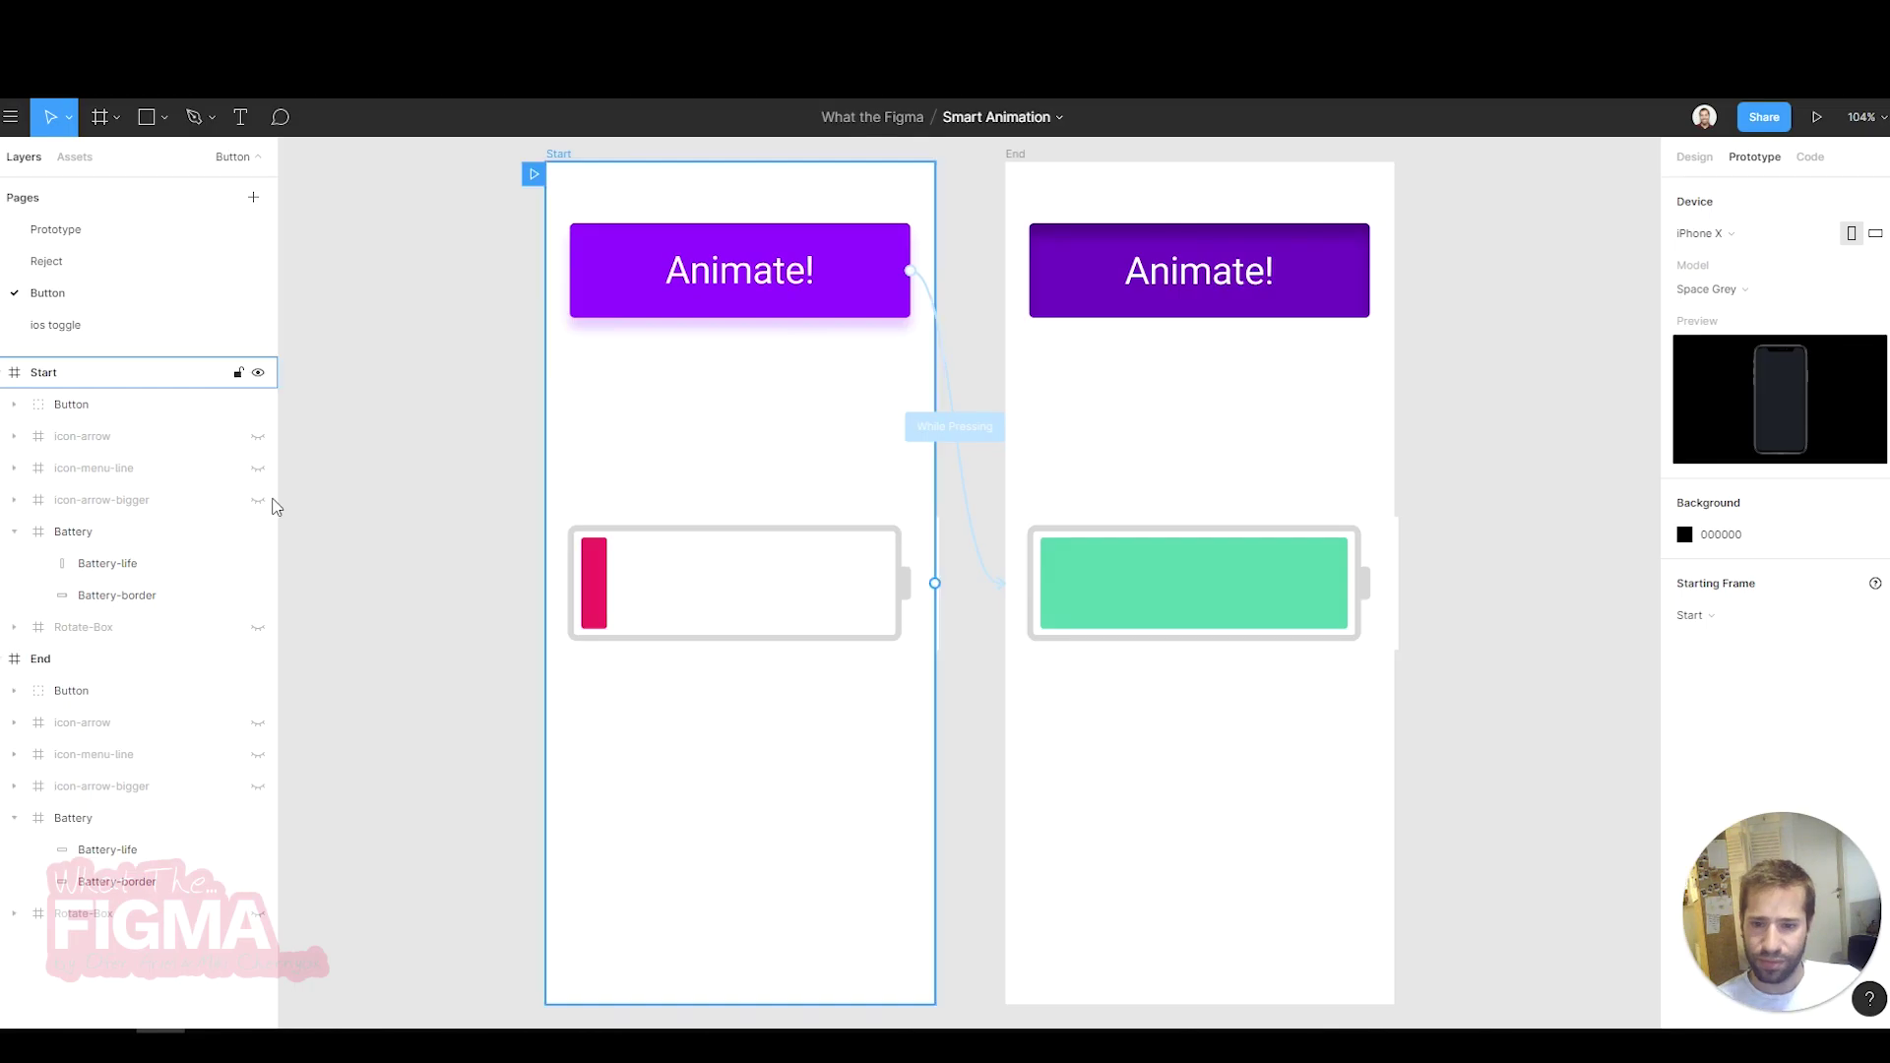
- Hide the Battery groups and show Rotate-Box in both the Start and End frames
left_click(14, 659)
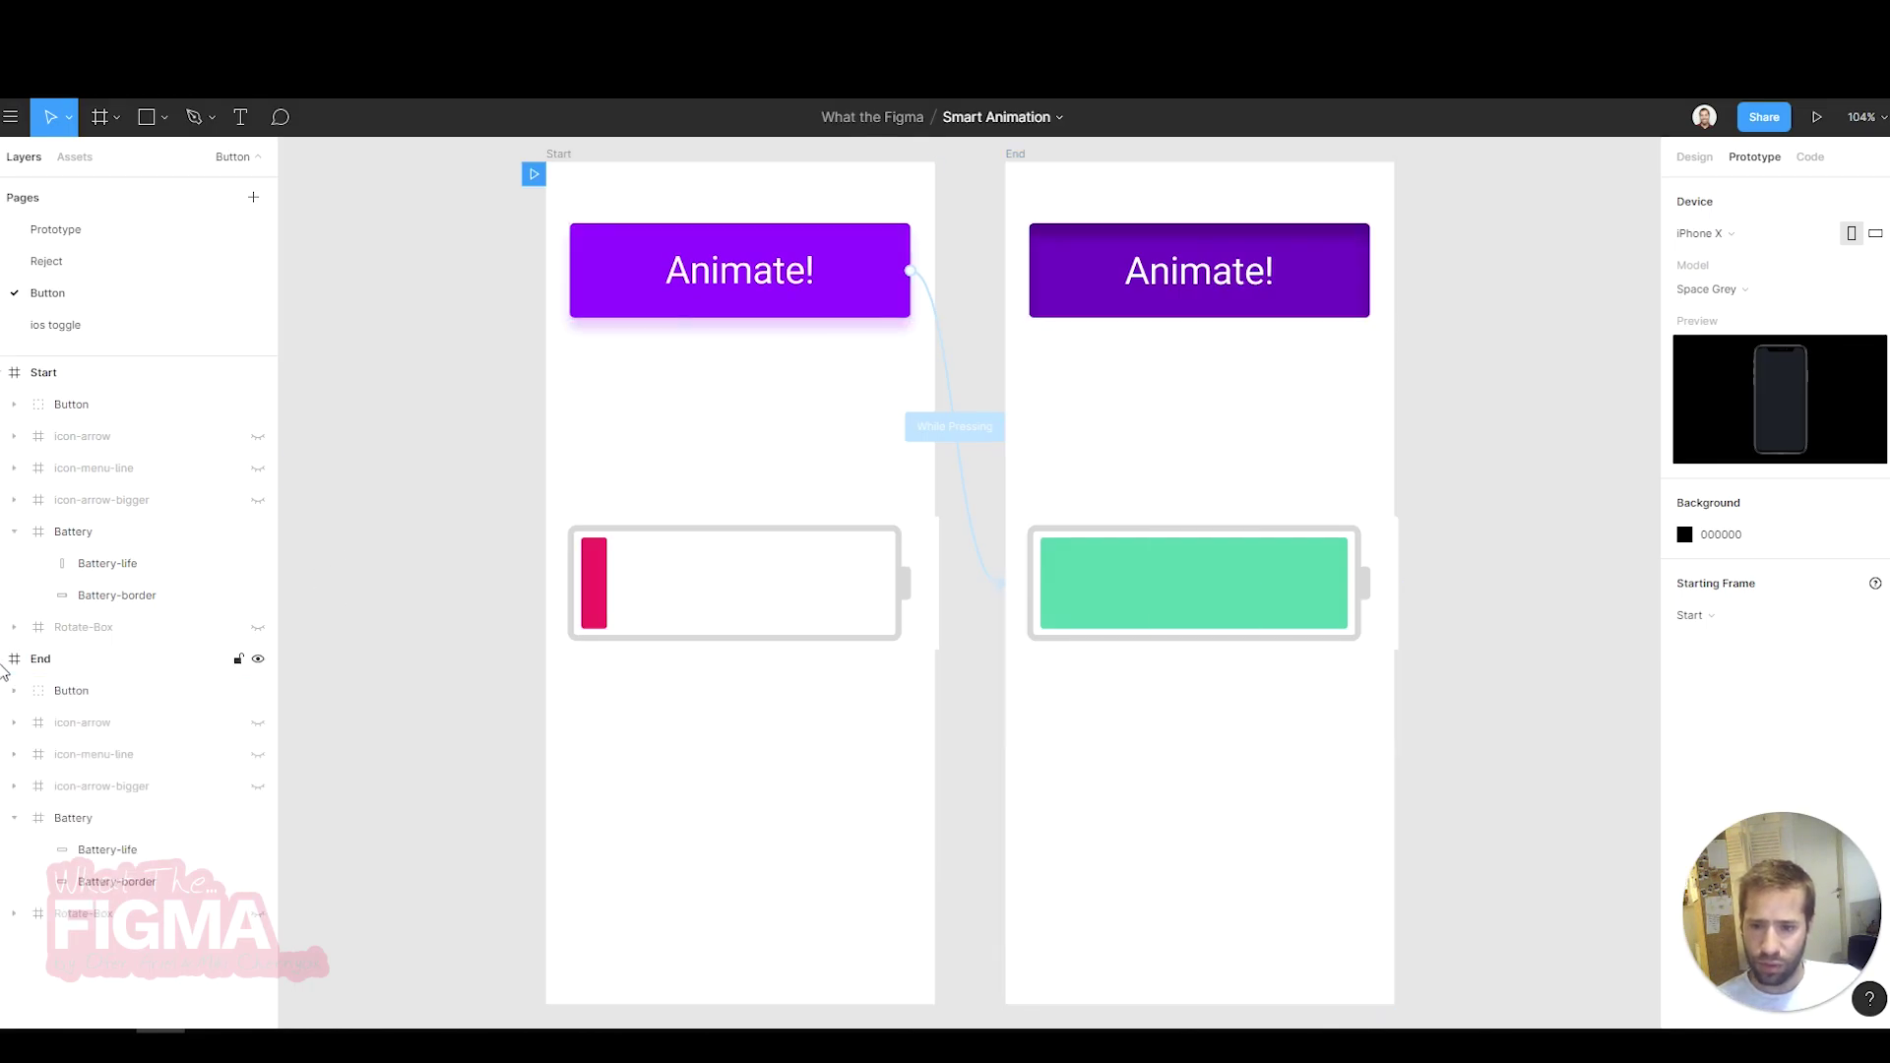
left_click(259, 533)
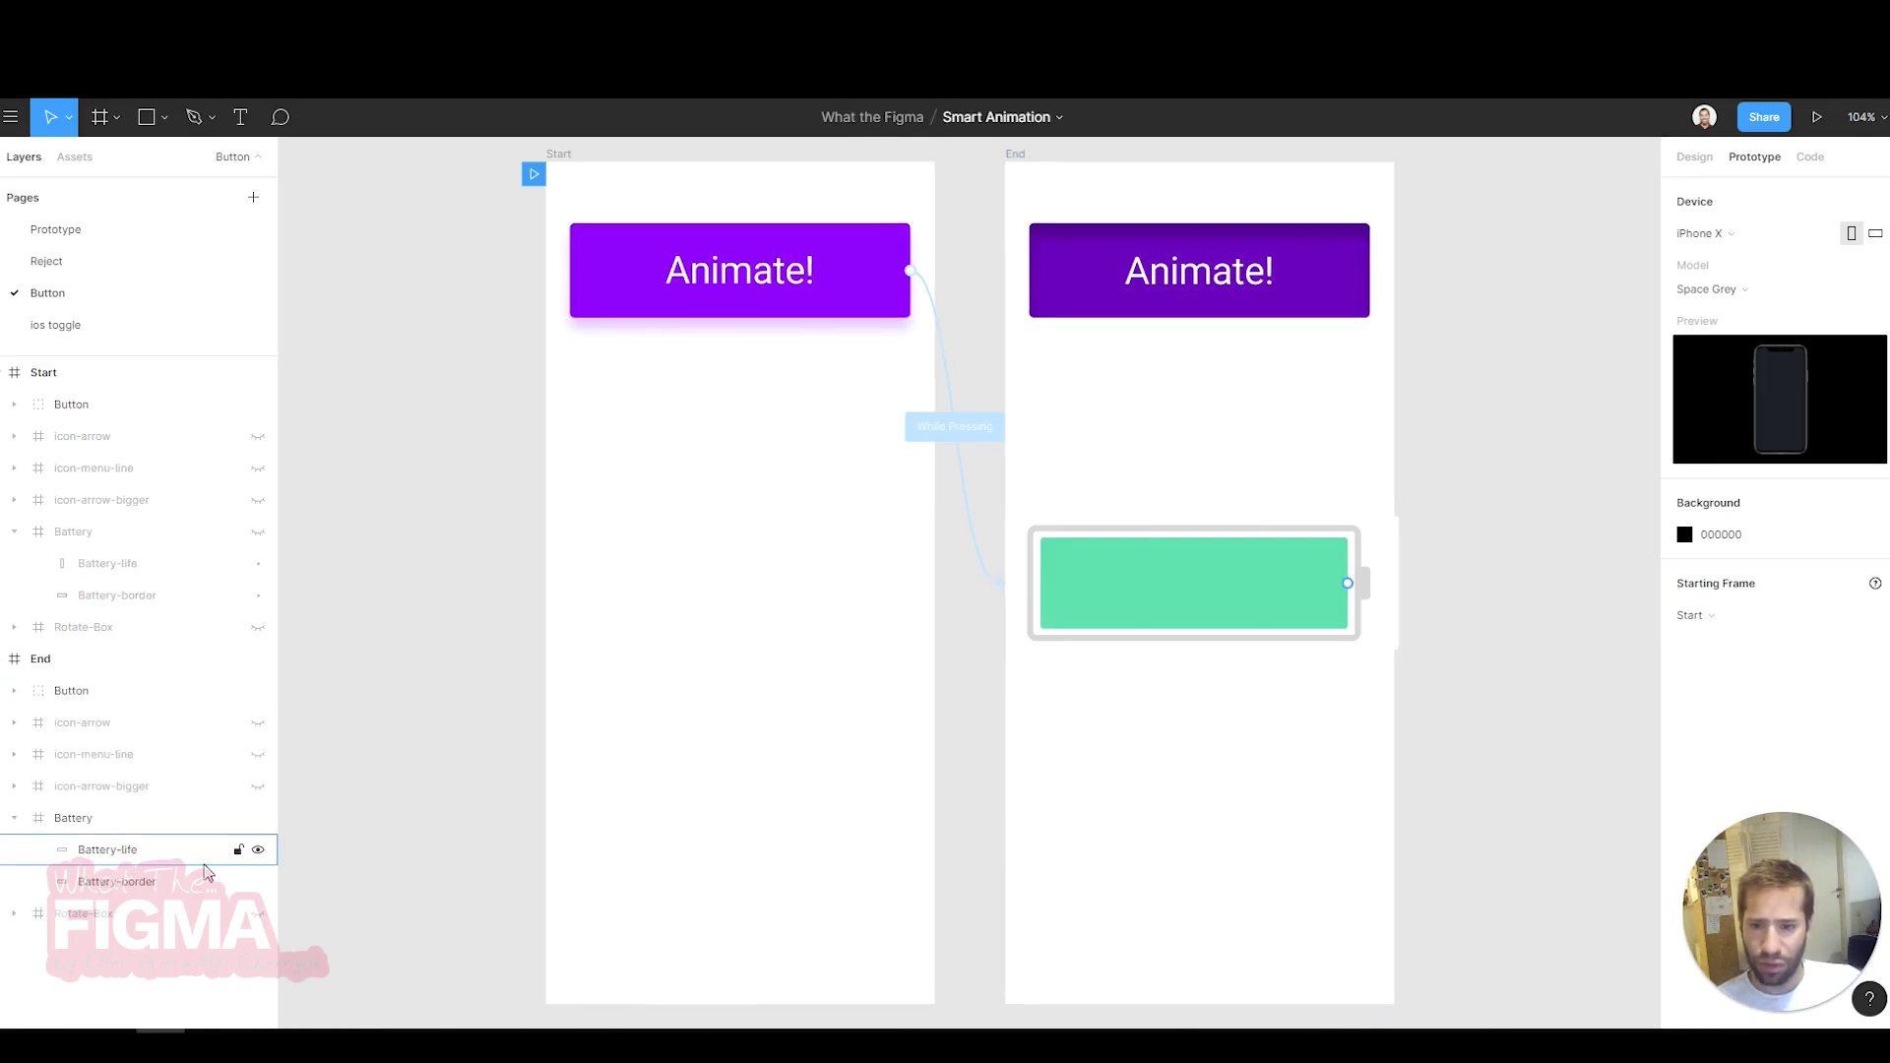
left_click(258, 818)
left_click(258, 914)
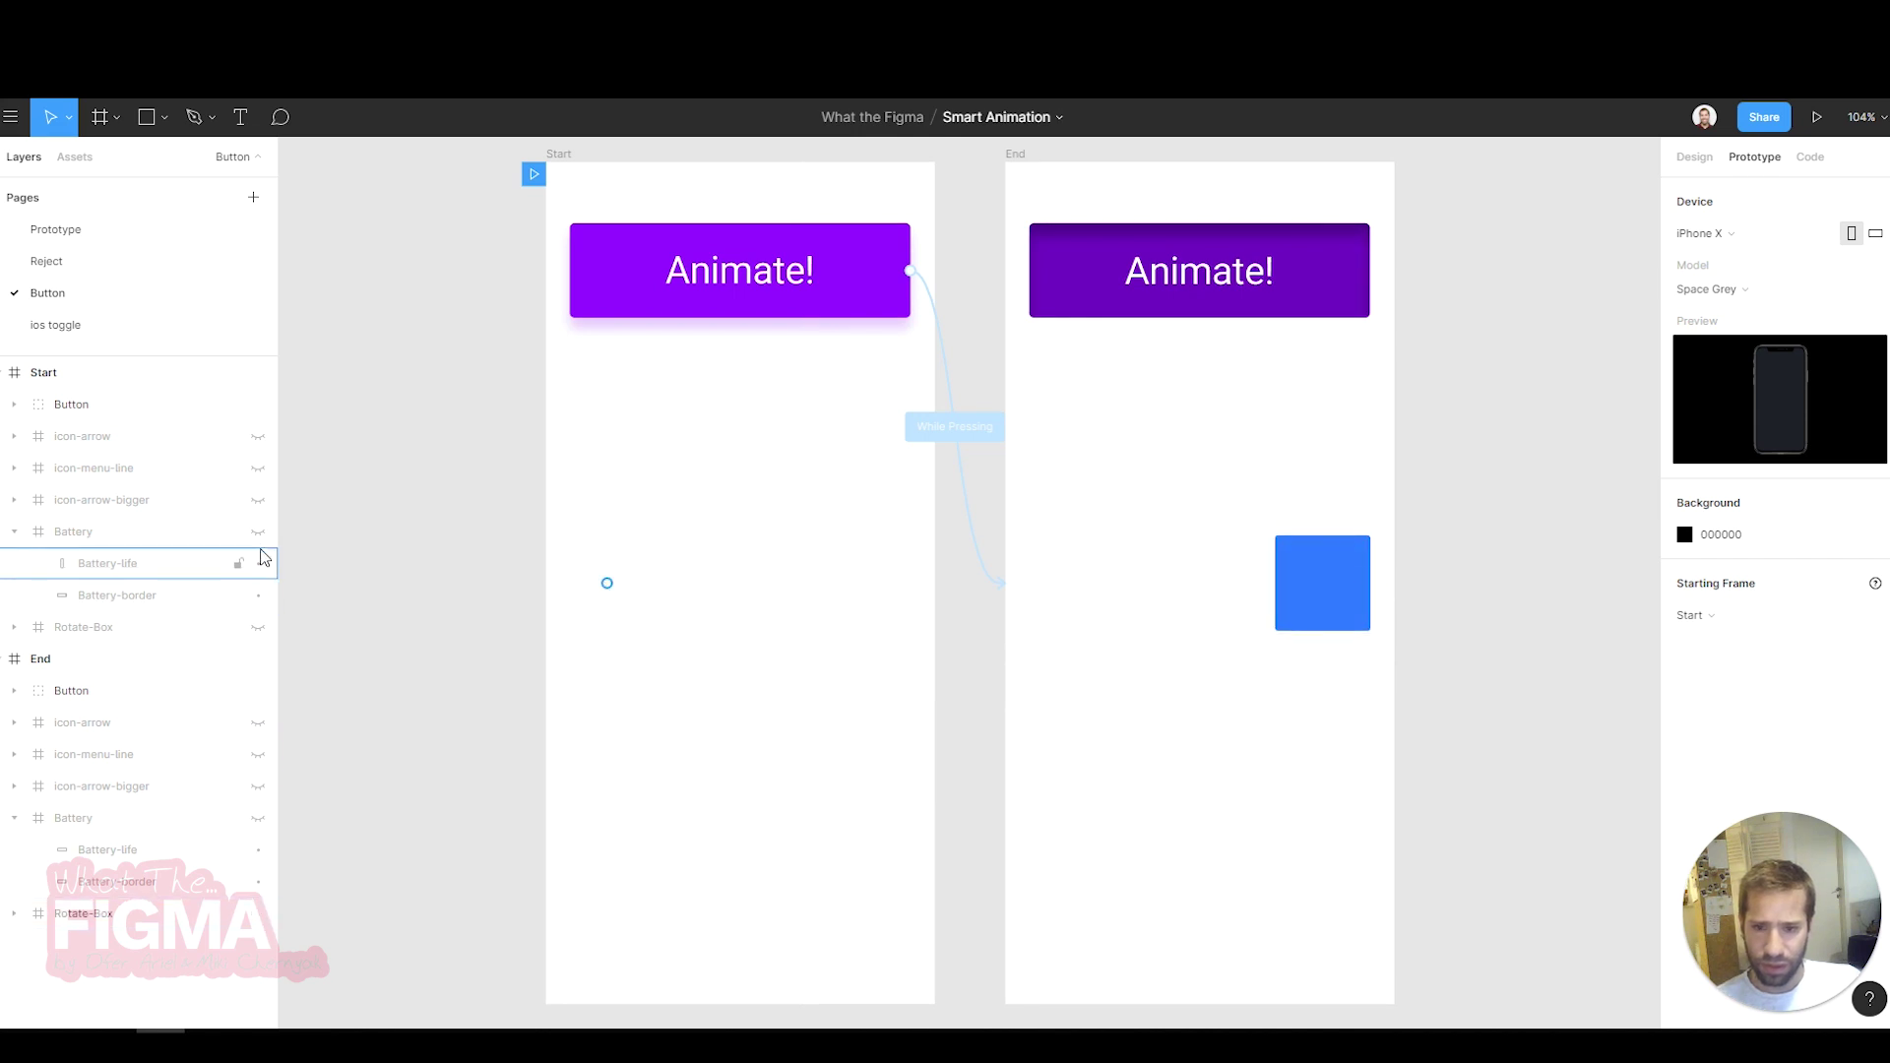
left_click(257, 627)
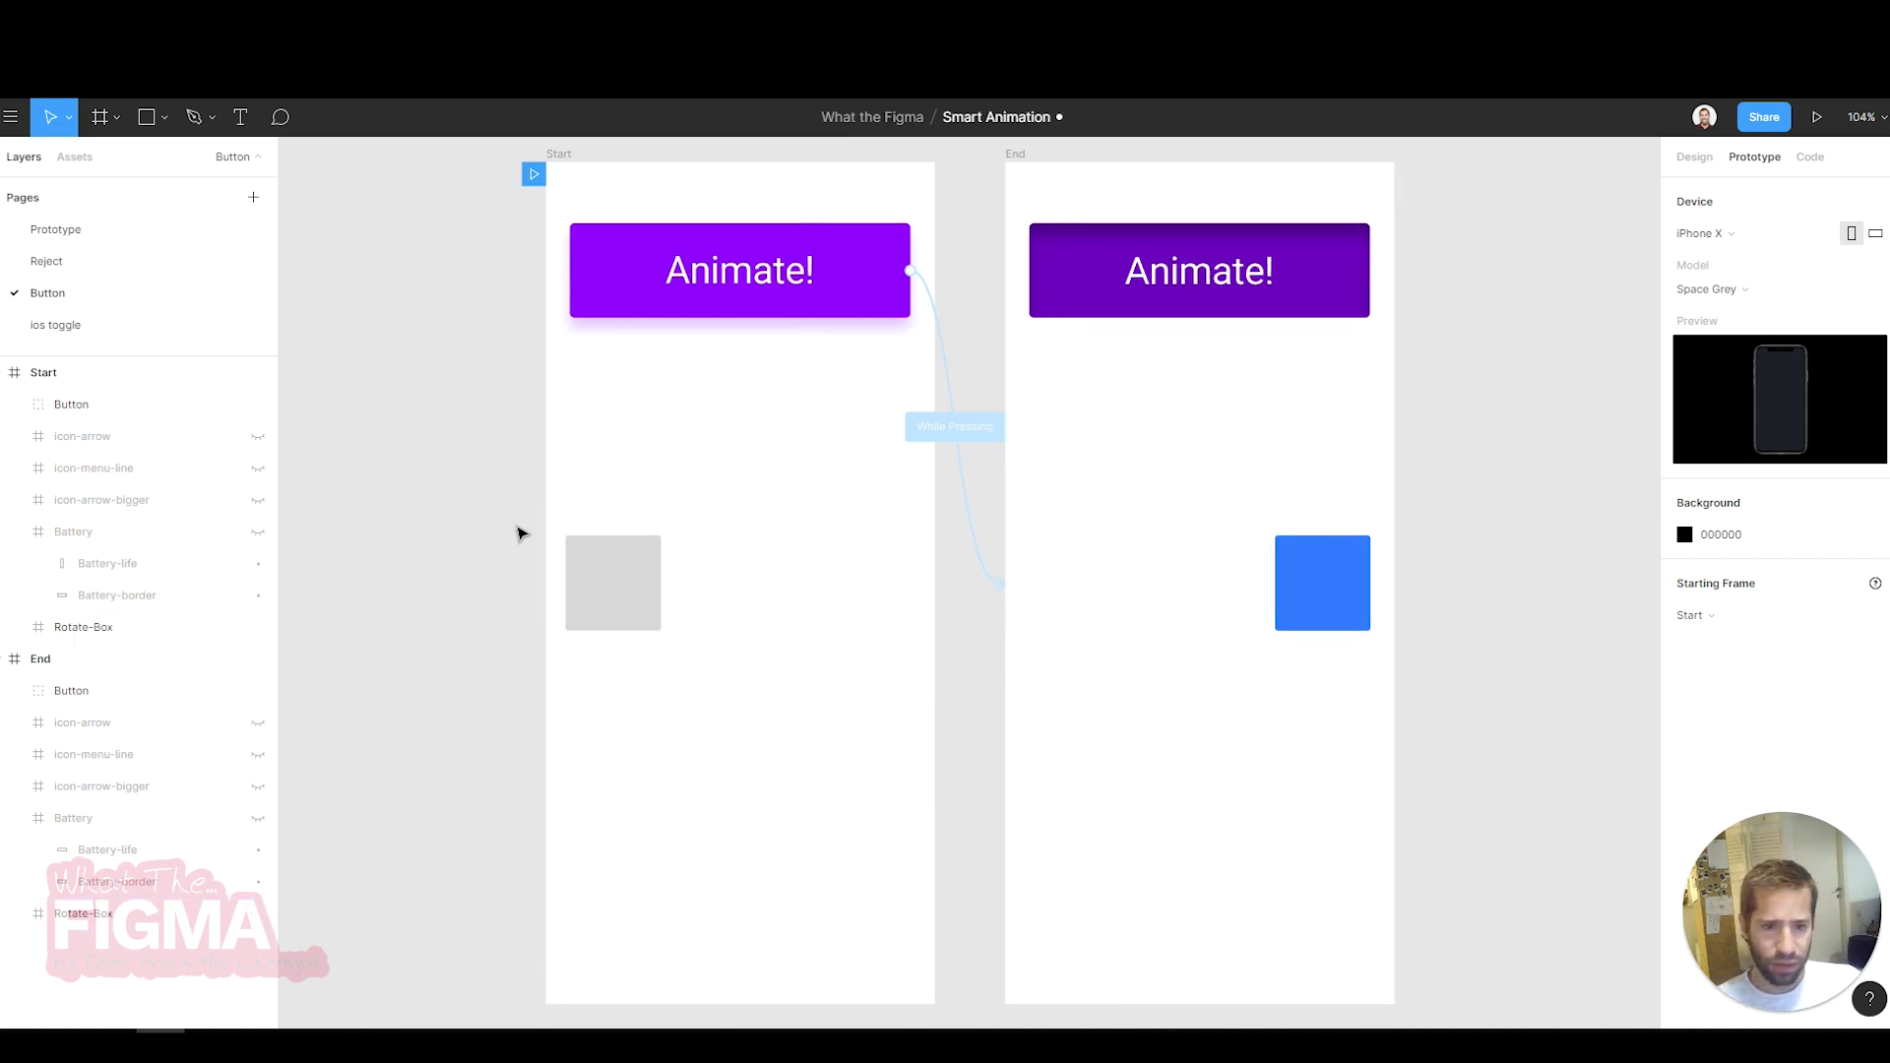
- Check the grey Start Rotate-Box and the blue End box
left_click(604, 602)
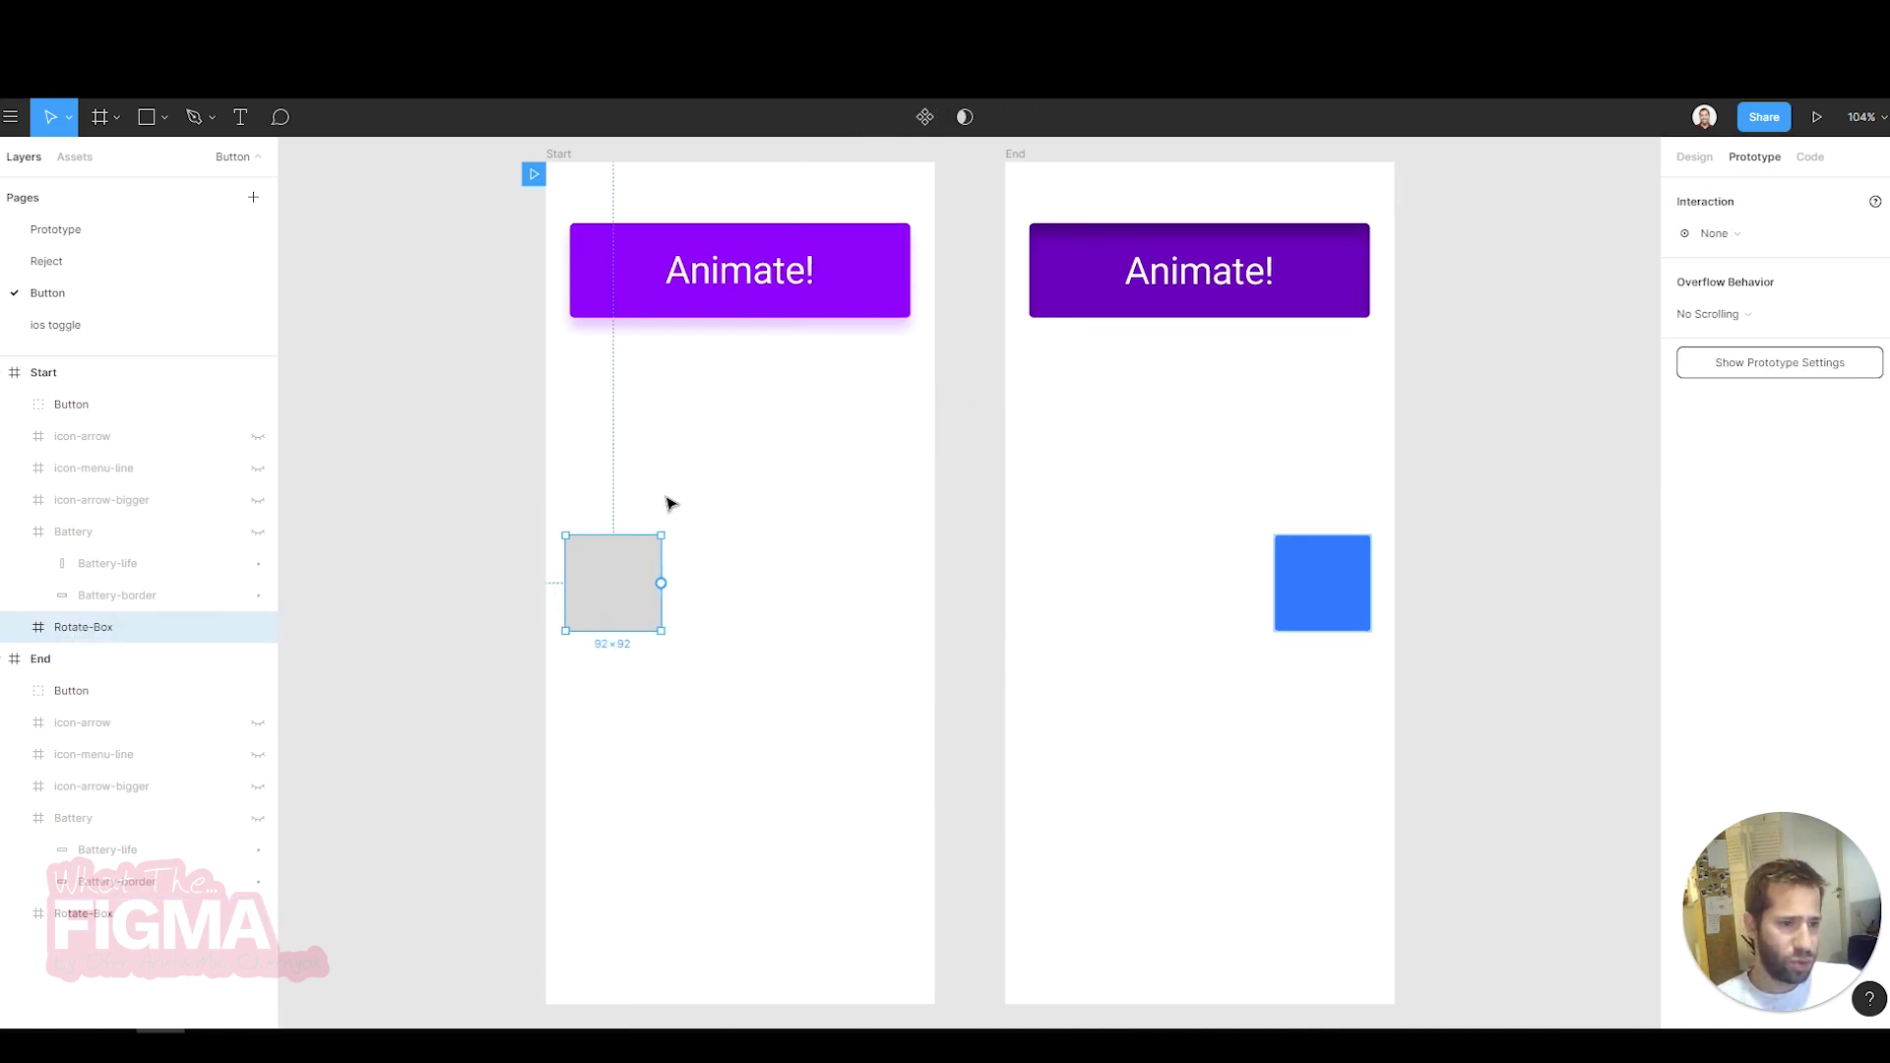
left_click(773, 548)
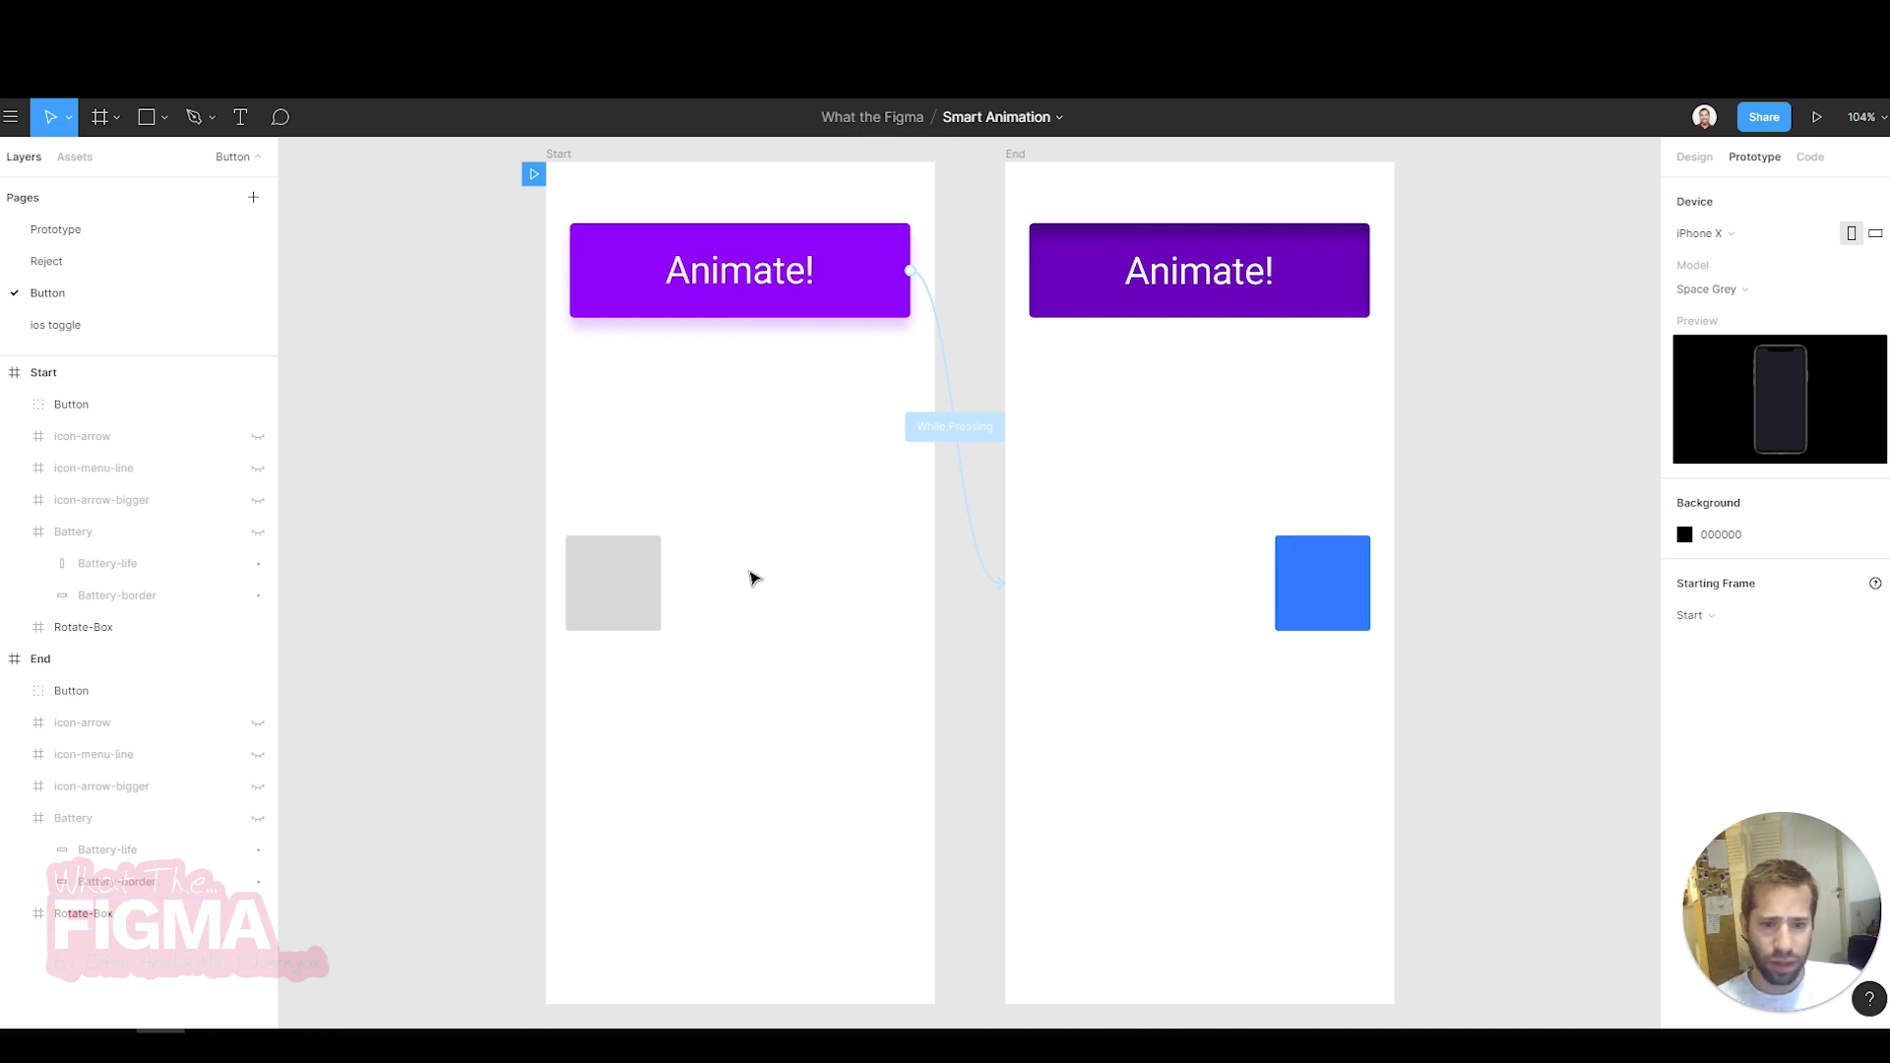
left_click(1292, 601)
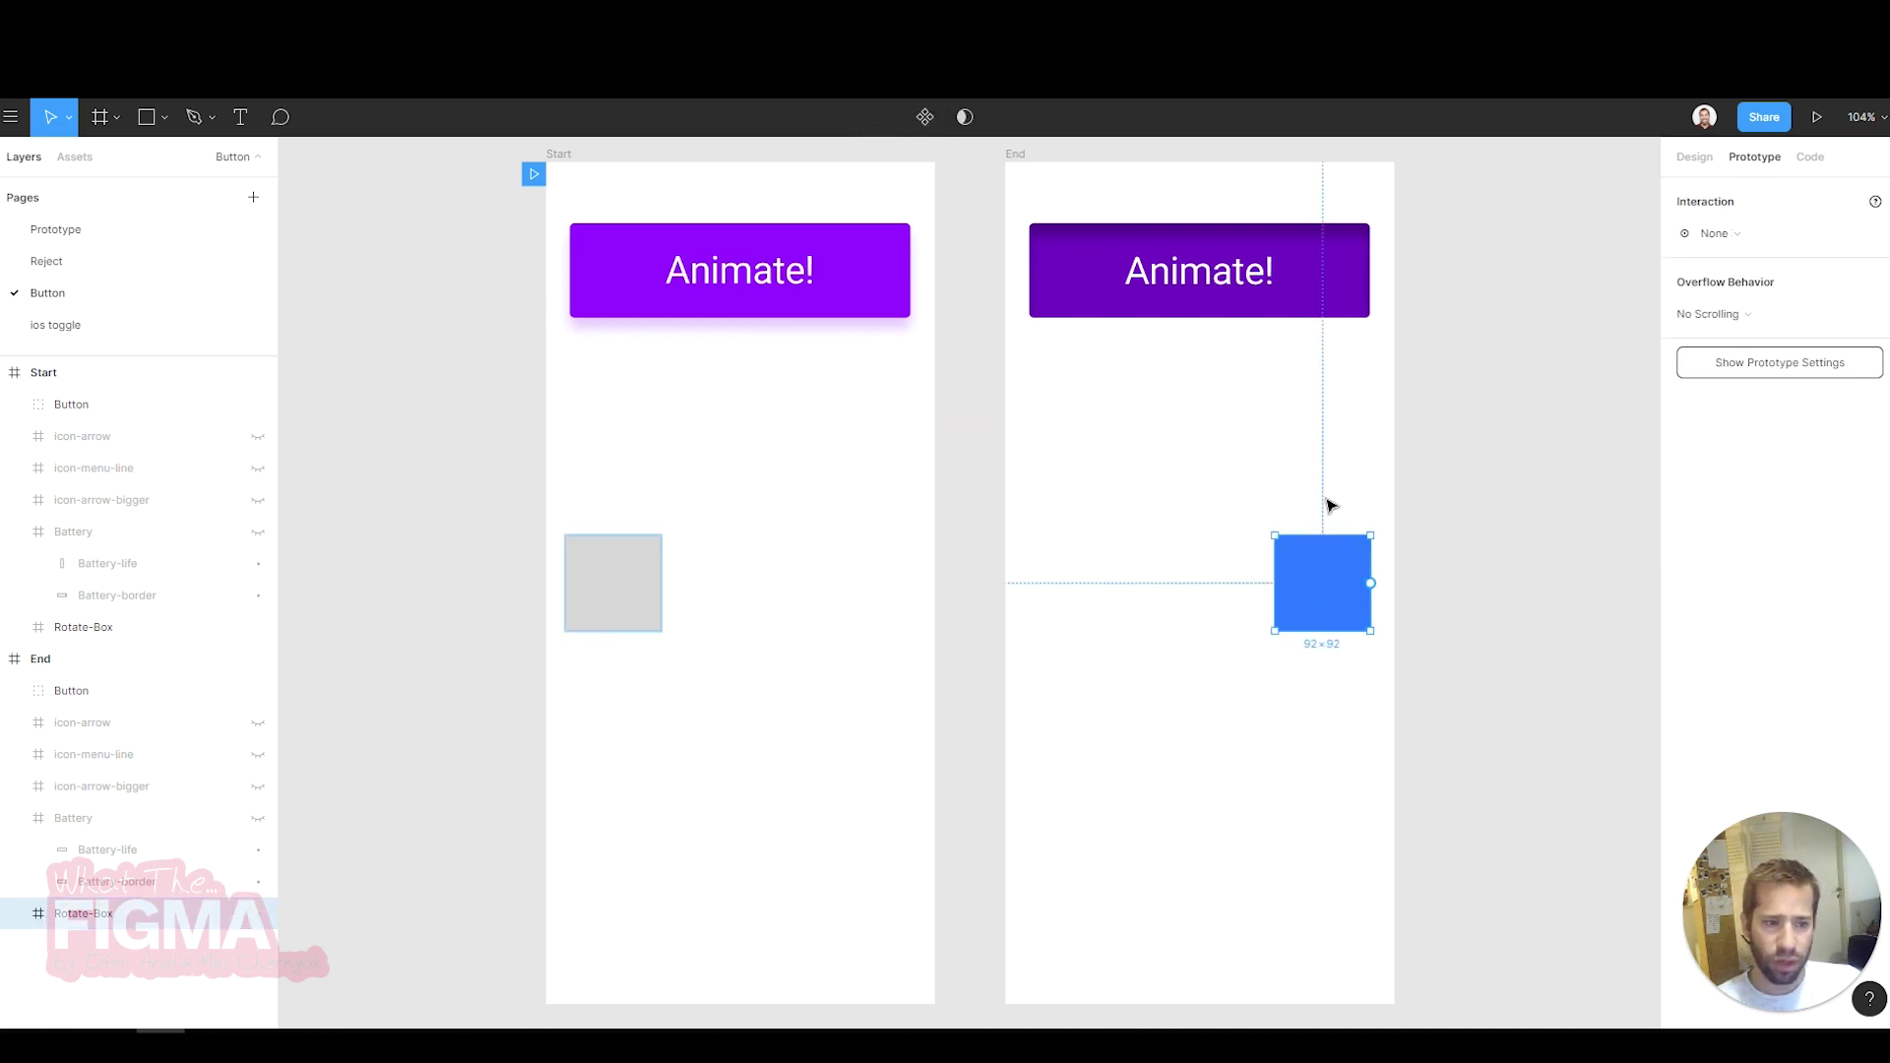
- Preview the prototype and press Animate! twice to move the box across and back
left_click(784, 607)
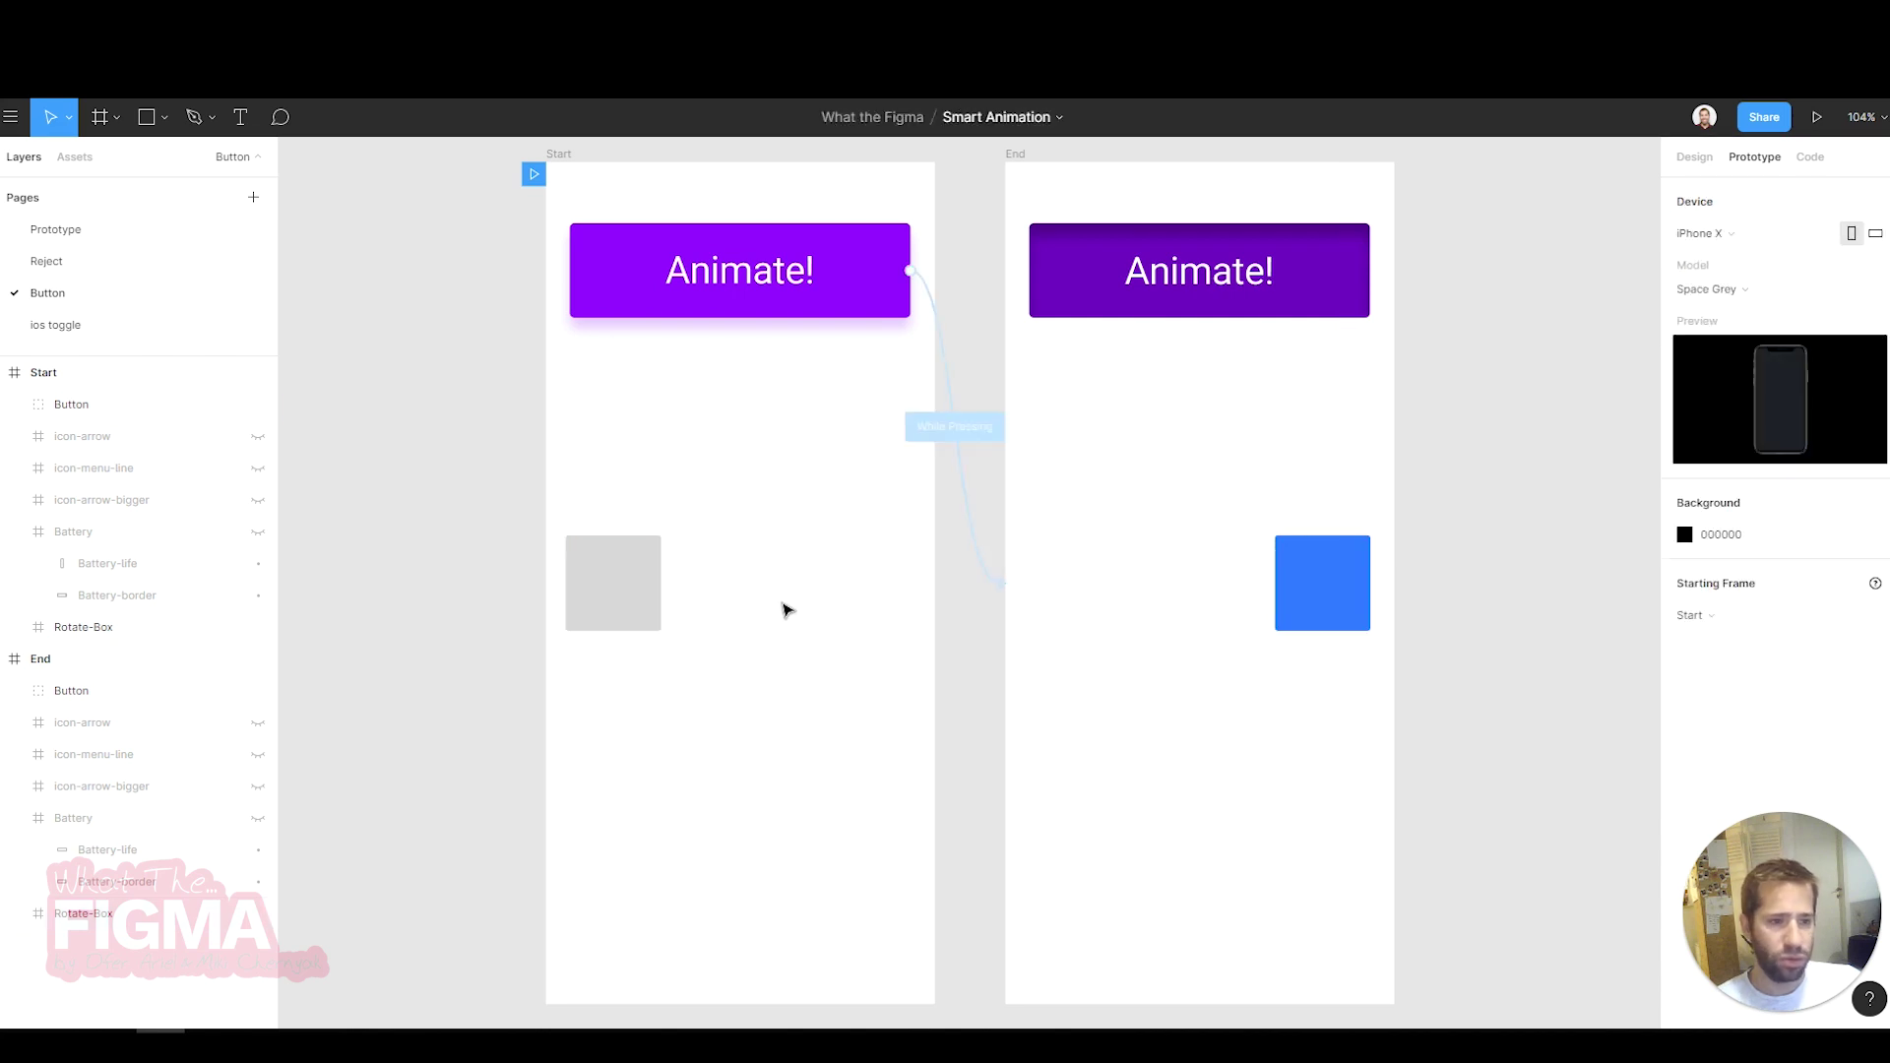
key("ctrl+alt+Return")
left_click(914, 271)
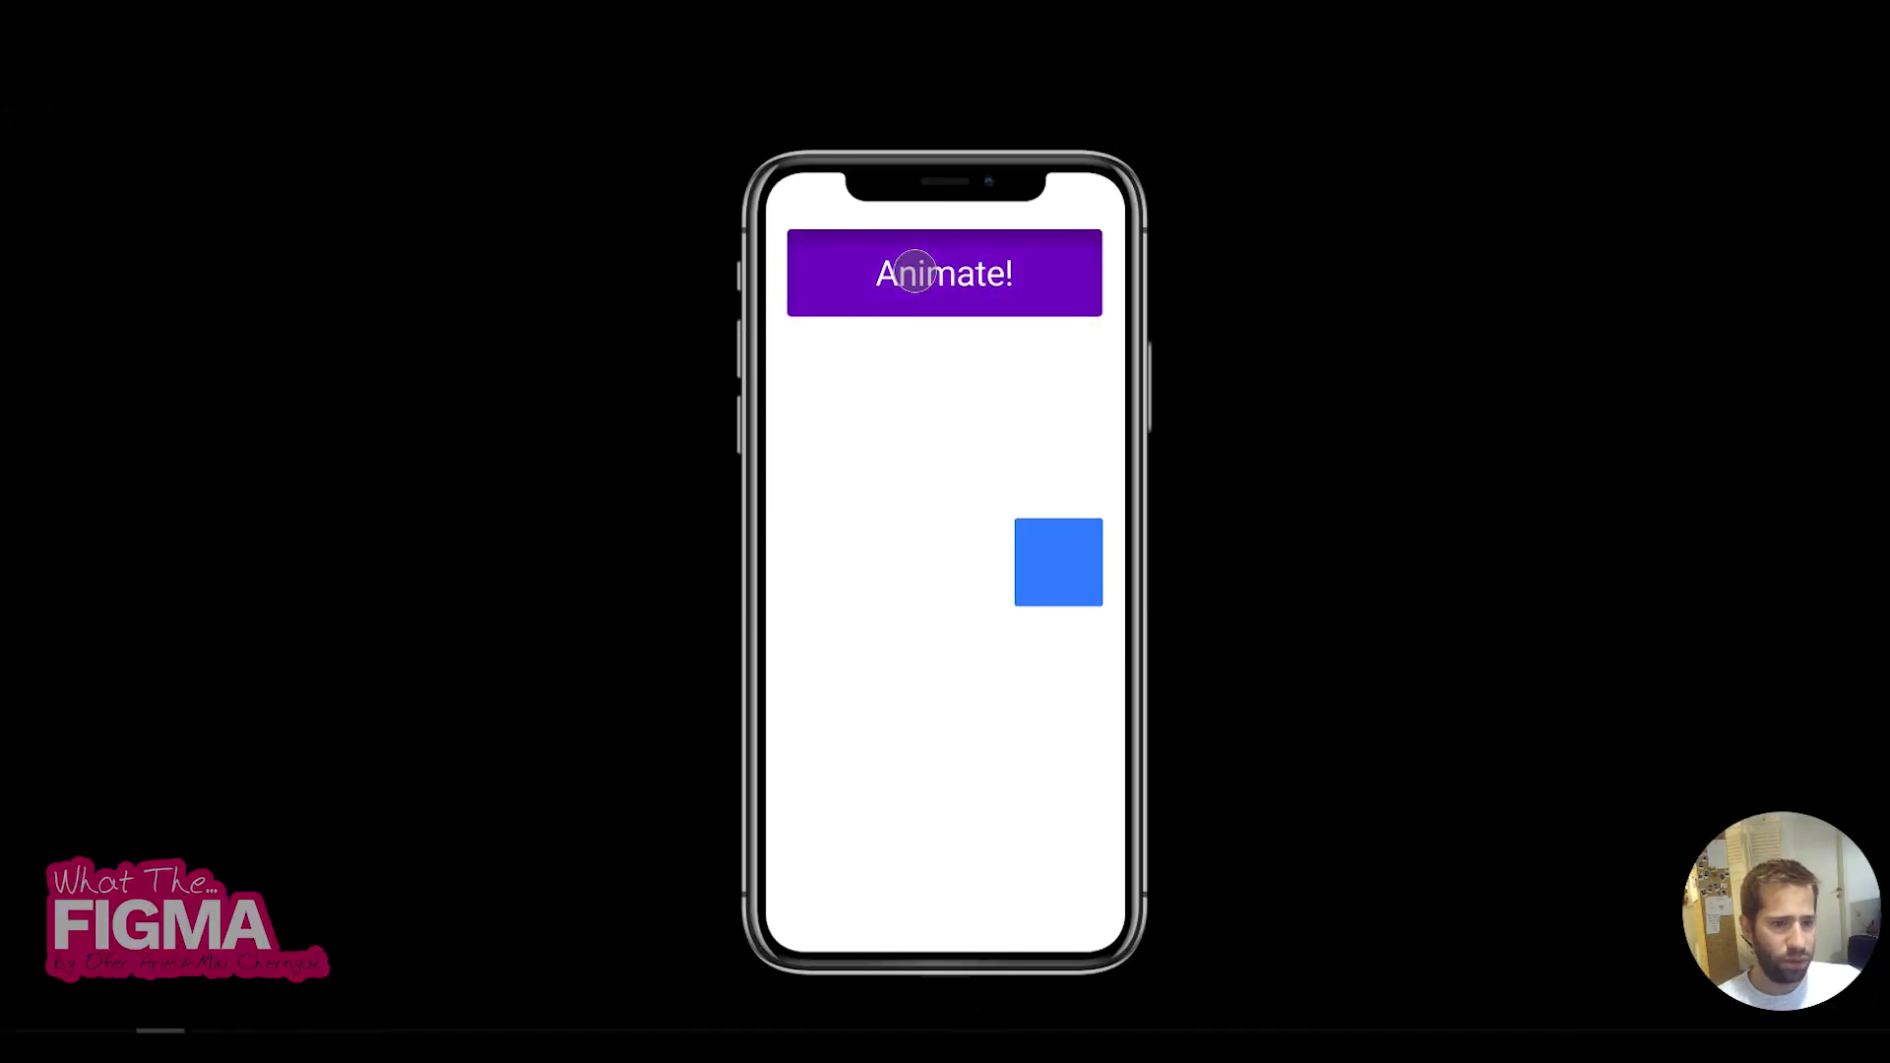
left_click(901, 285)
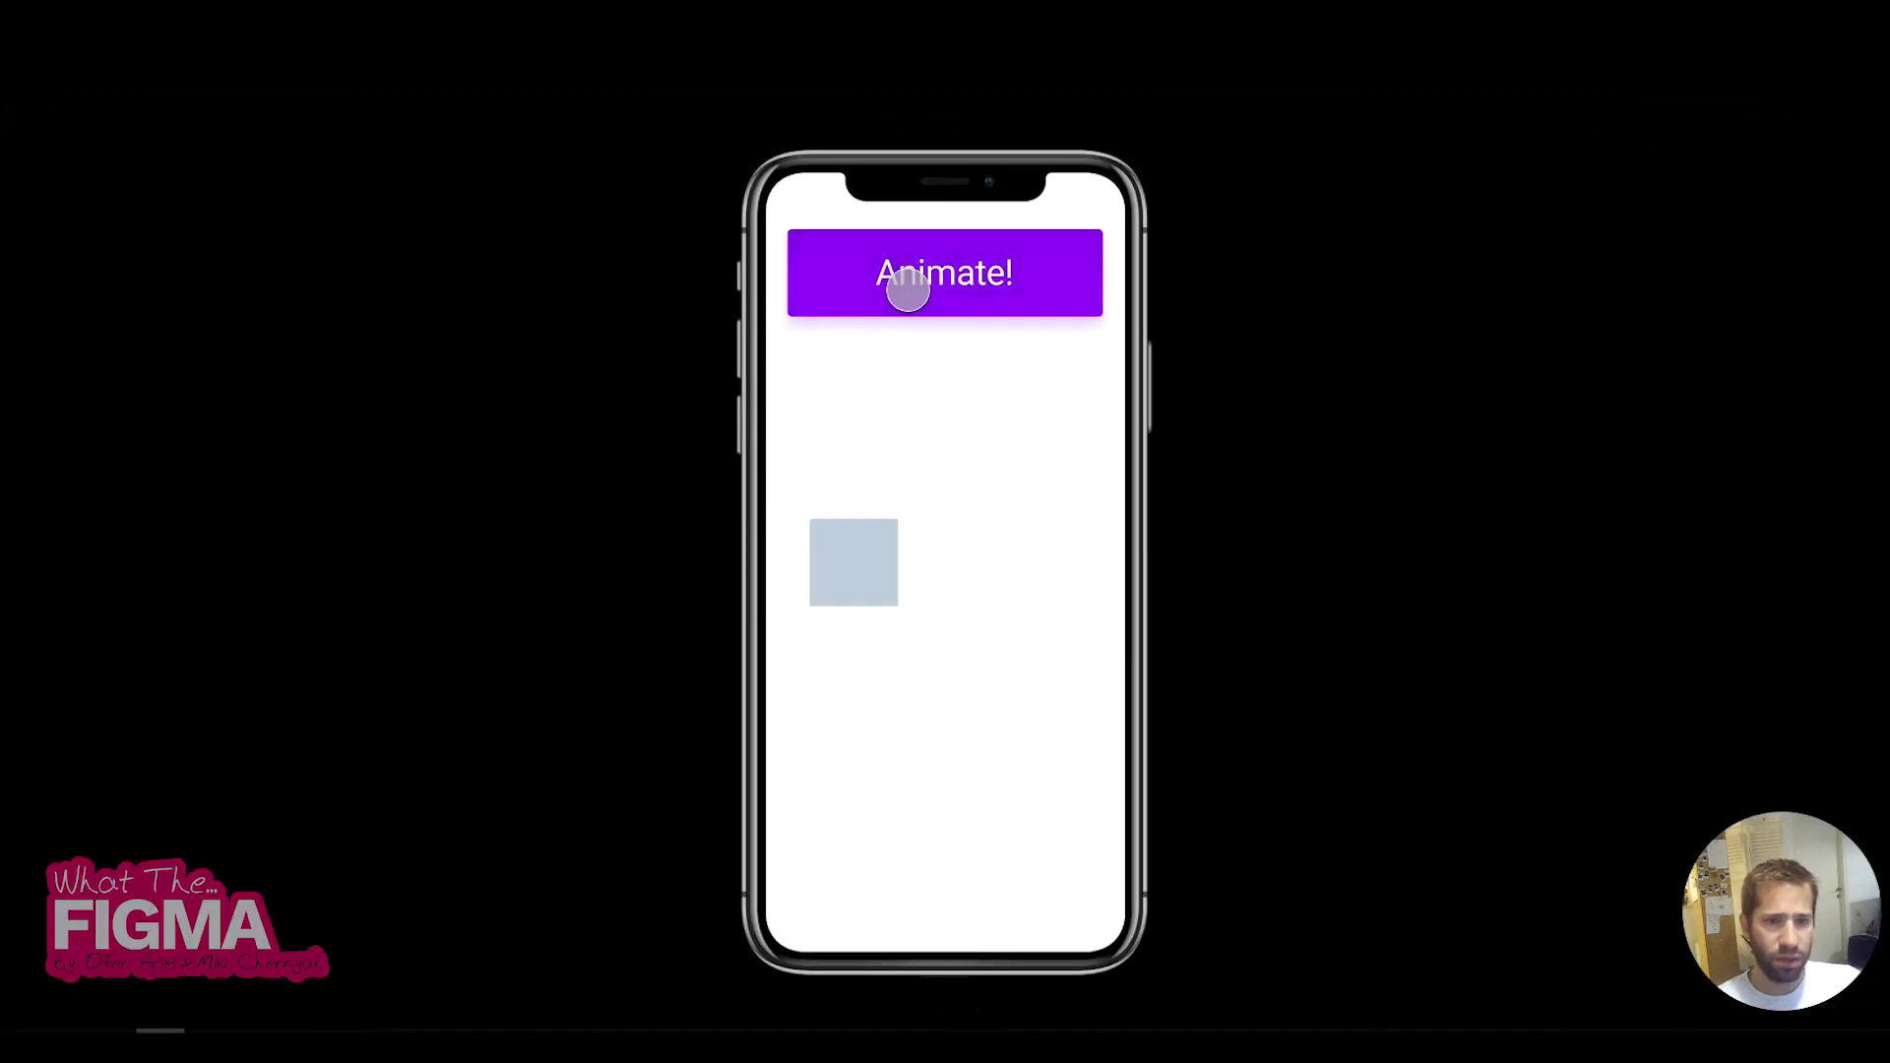